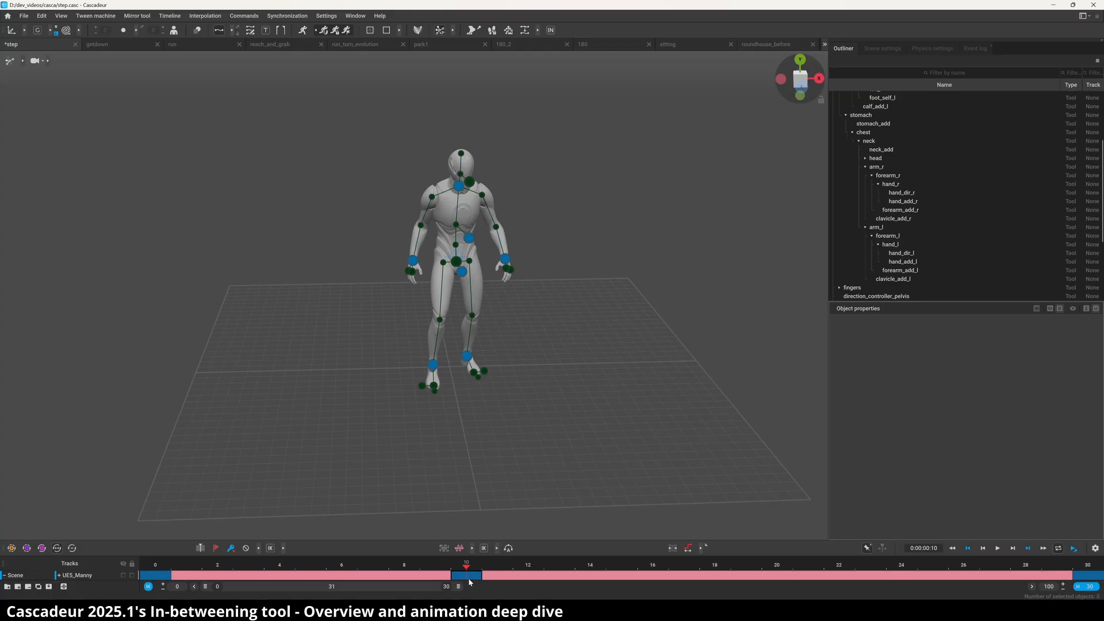
Step: Generate the in-between motion between the keyframes at frames 0 and 30 of the step scene and play it
left_click(159, 576)
left_click(551, 30)
key("space")
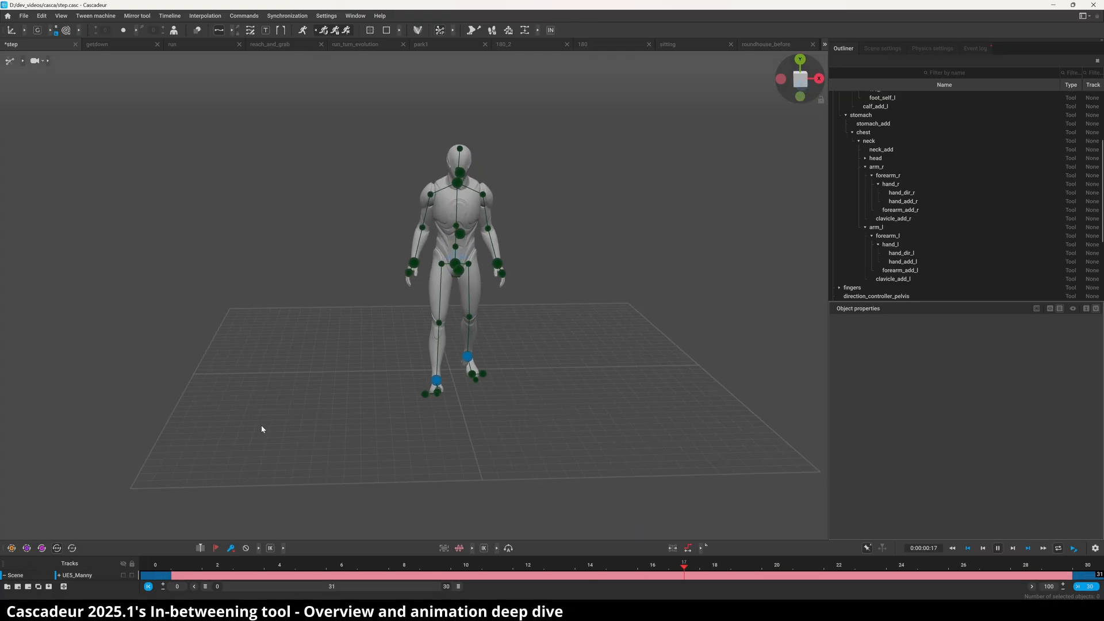
left_click_drag(261, 425, 306, 398, "alt")
Step: Regenerate the step motion over frames 0 to 30 with a keyframe at frame 10 and play it back
left_click(466, 575)
left_click_drag(157, 575, 1086, 575)
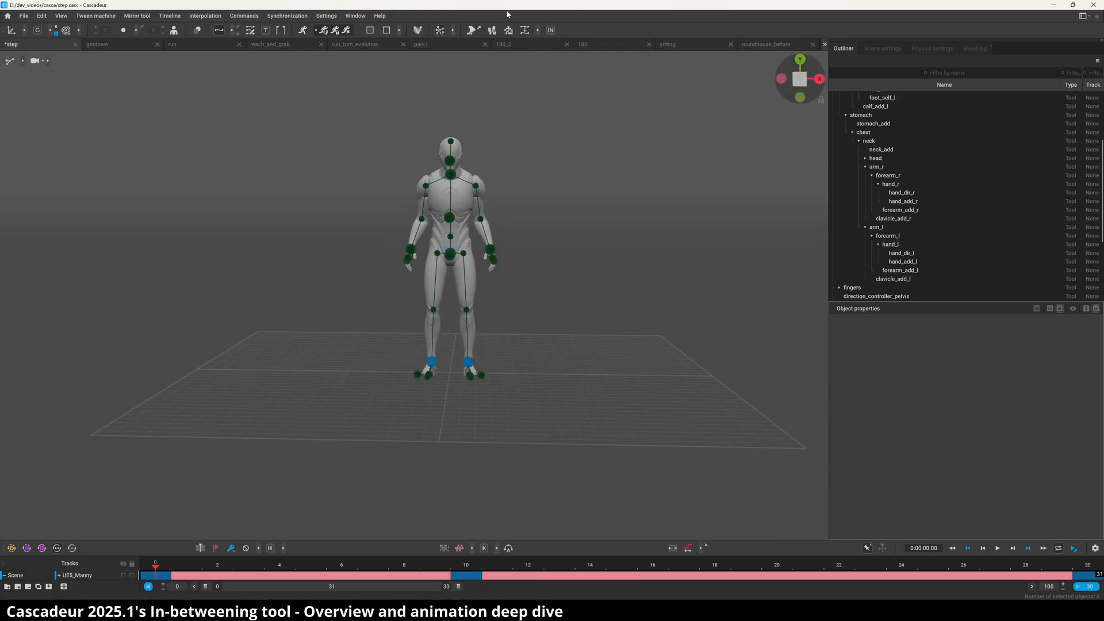
left_click(551, 30)
key("space")
left_click_drag(311, 374, 426, 379, "alt")
key("space")
Step: Open the getdown scene and review its animation in playback from several angles
left_click(97, 45)
key("space")
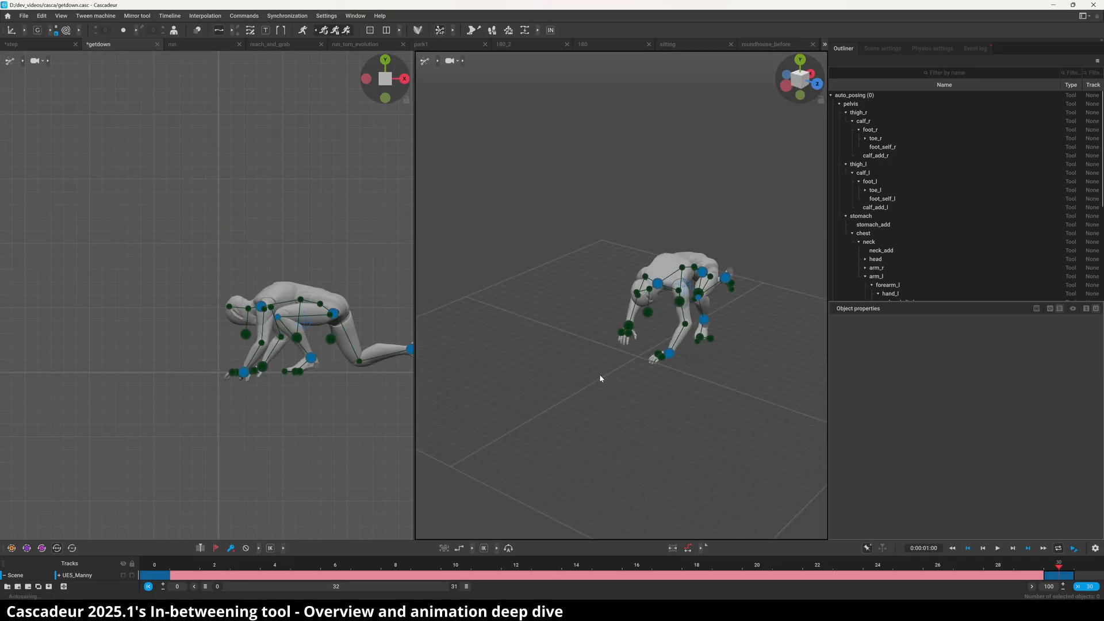
left_click_drag(600, 374, 551, 390, "alt")
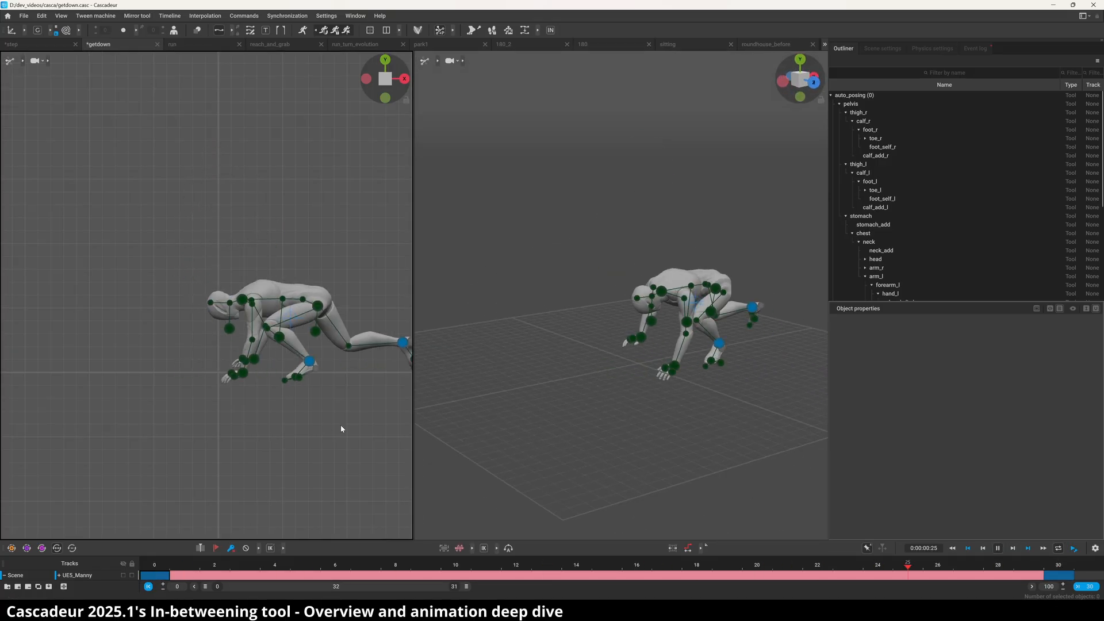
left_click_drag(143, 380, 267, 407, "alt")
key("space")
Step: Scrub the getdown animation around frame 21 and examine how the hands reach the floor
left_click(788, 566)
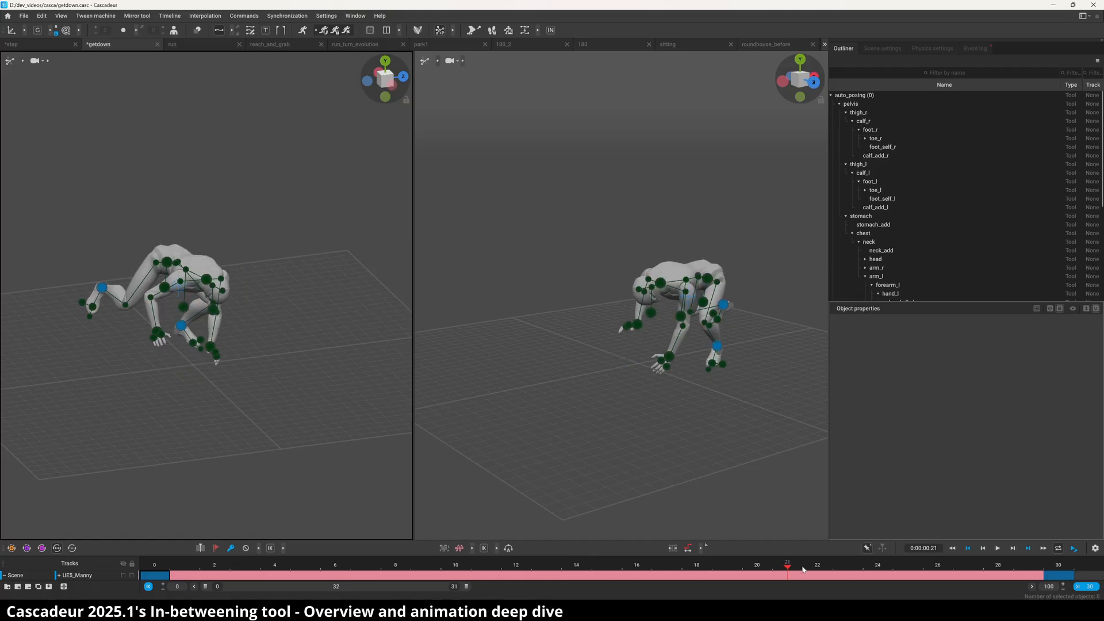
left_click_drag(219, 345, 257, 295, "alt")
left_click_drag(160, 335, 241, 339, "alt")
left_click_drag(156, 569, 789, 457)
left_click_drag(787, 566, 789, 518)
left_click_drag(231, 368, 84, 371, "alt")
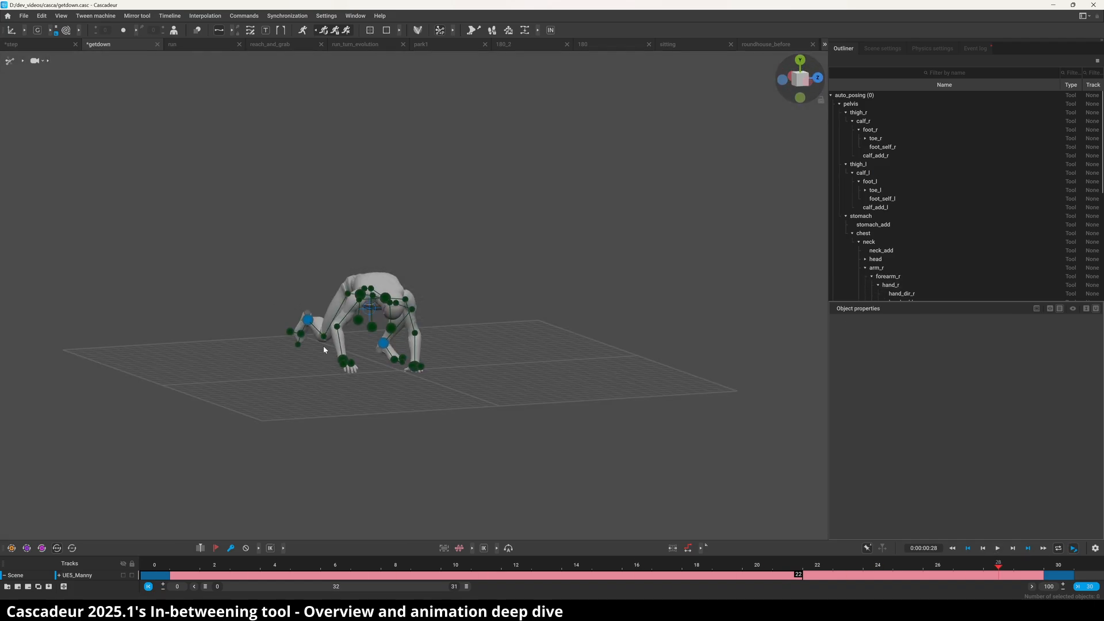
Step: Check the right hand's trajectory in the getdown animation and add a keyframe at frame 23
left_click(342, 361)
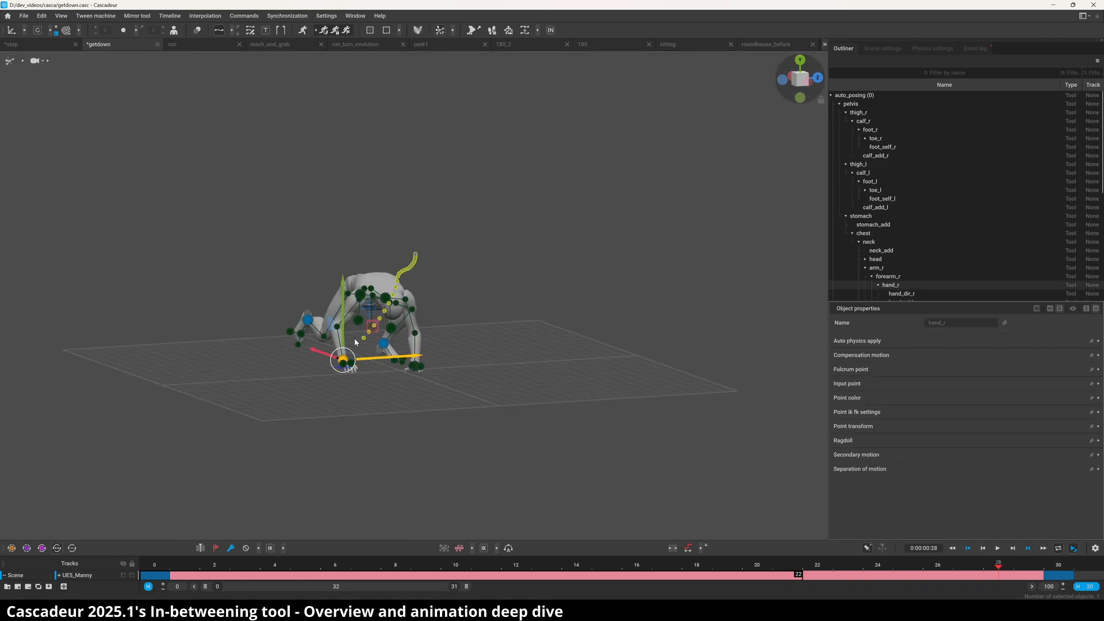
scroll(652, 577, "up", 5)
left_click(527, 566)
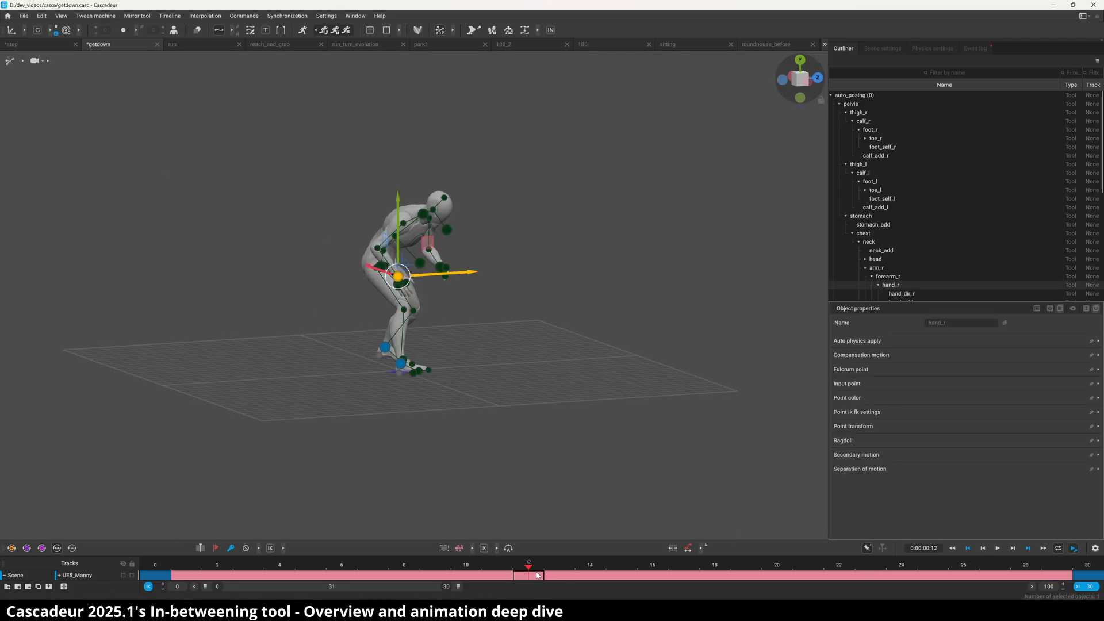
left_click_drag(715, 566, 870, 564)
Step: Adjust the right hand's height on frame 23, with the AutoPosing points locked to preserve the pose
left_click(357, 281)
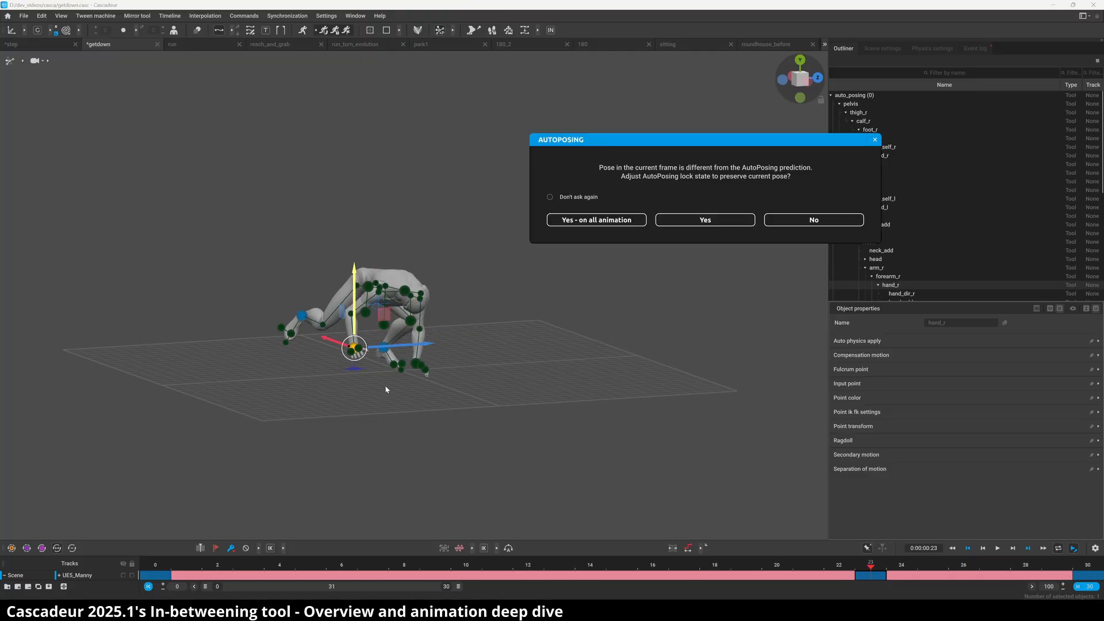
left_click(808, 220)
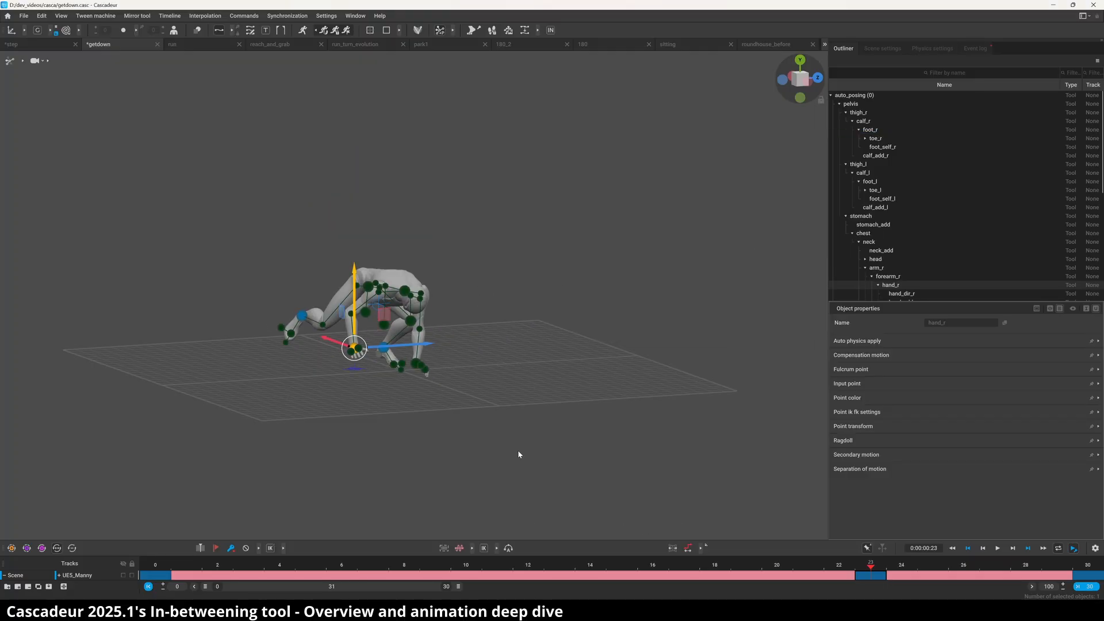
left_click(357, 269)
left_click(520, 346)
left_click_drag(522, 344, 644, 328, "alt")
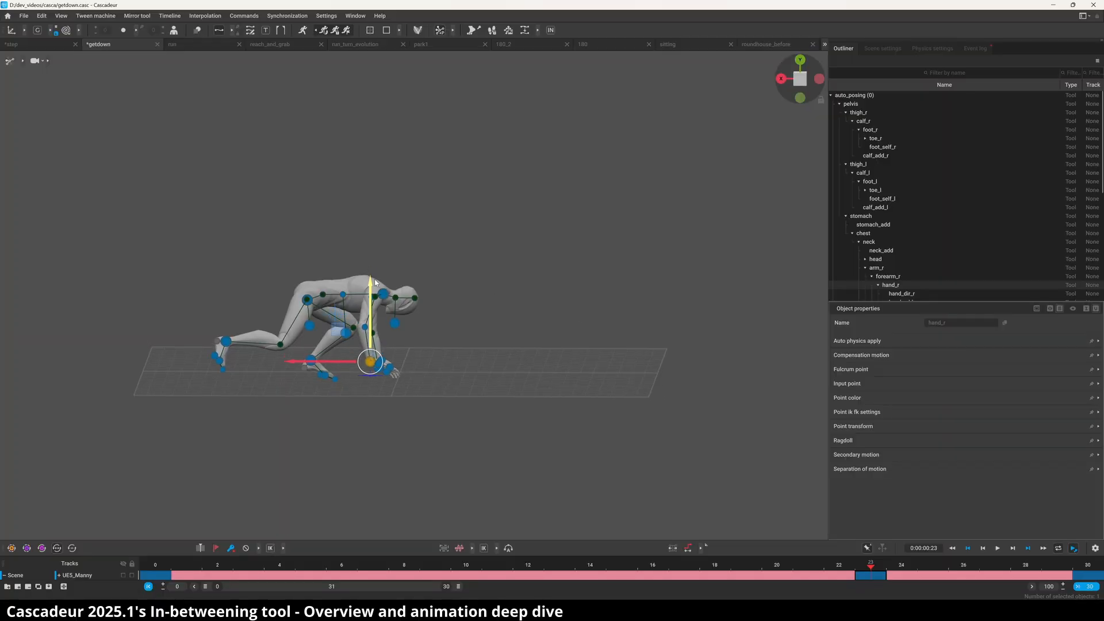
Step: Refine the frame 23 crouching pose by adjusting the neck and right toe points
left_click_drag(374, 282, 316, 301, "alt")
left_click(406, 296)
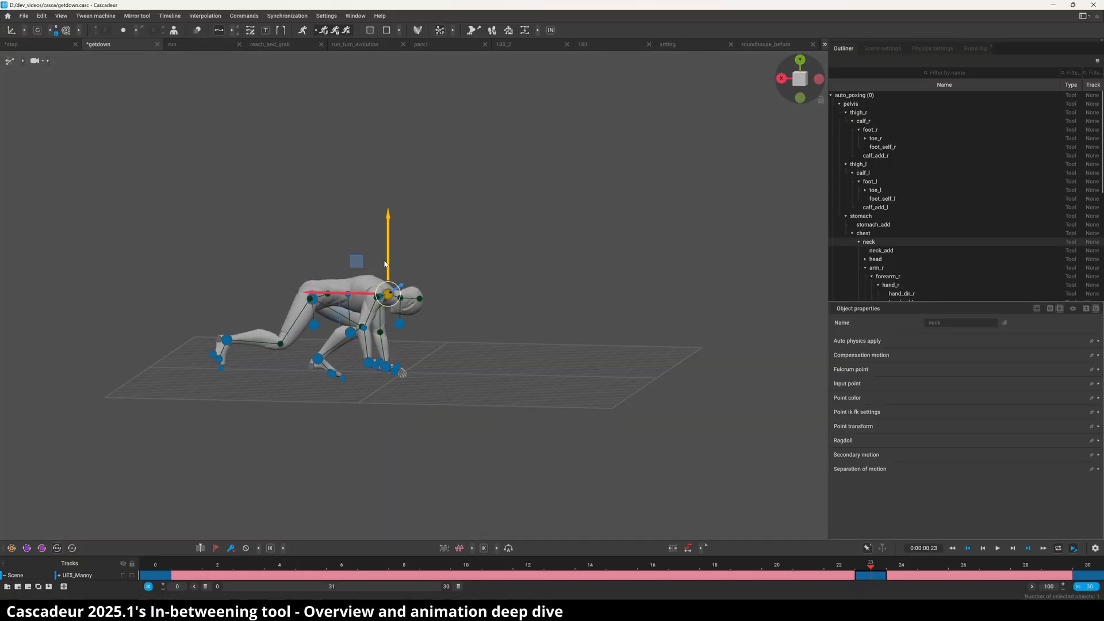
left_click_drag(387, 335, 213, 341, "alt")
left_click(372, 348)
left_click(352, 353)
left_click_drag(322, 349, 482, 334, "alt")
Step: Regenerate the getdown in-between motion over frames 0 to 30 with the frame 23 keyframe and play it
left_click(160, 575)
left_click(1086, 575, "shift")
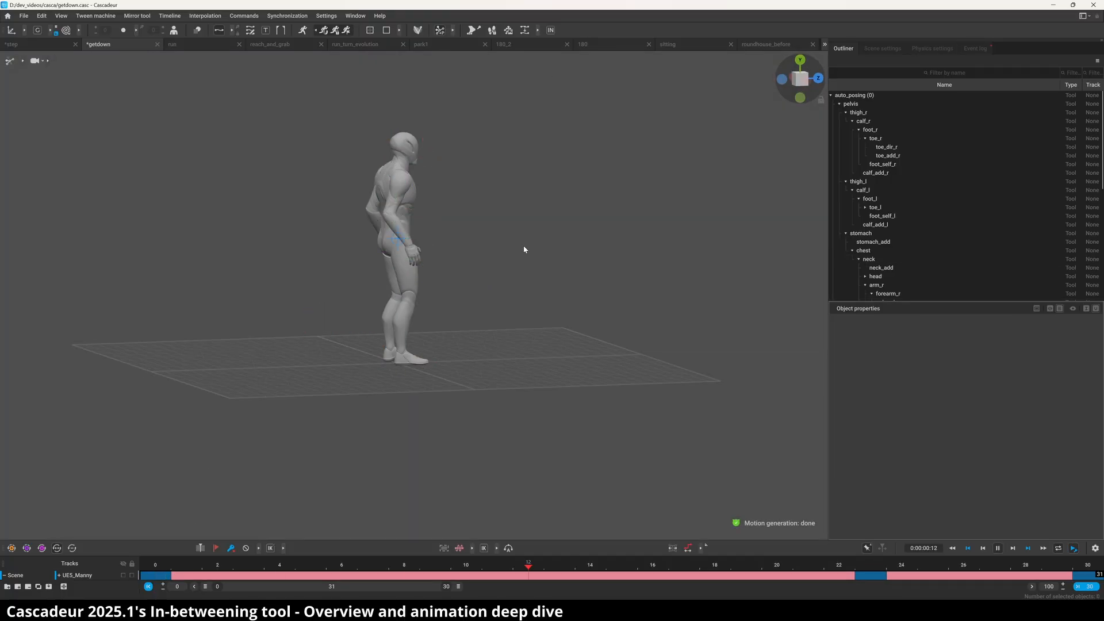
left_click(161, 577)
key("space")
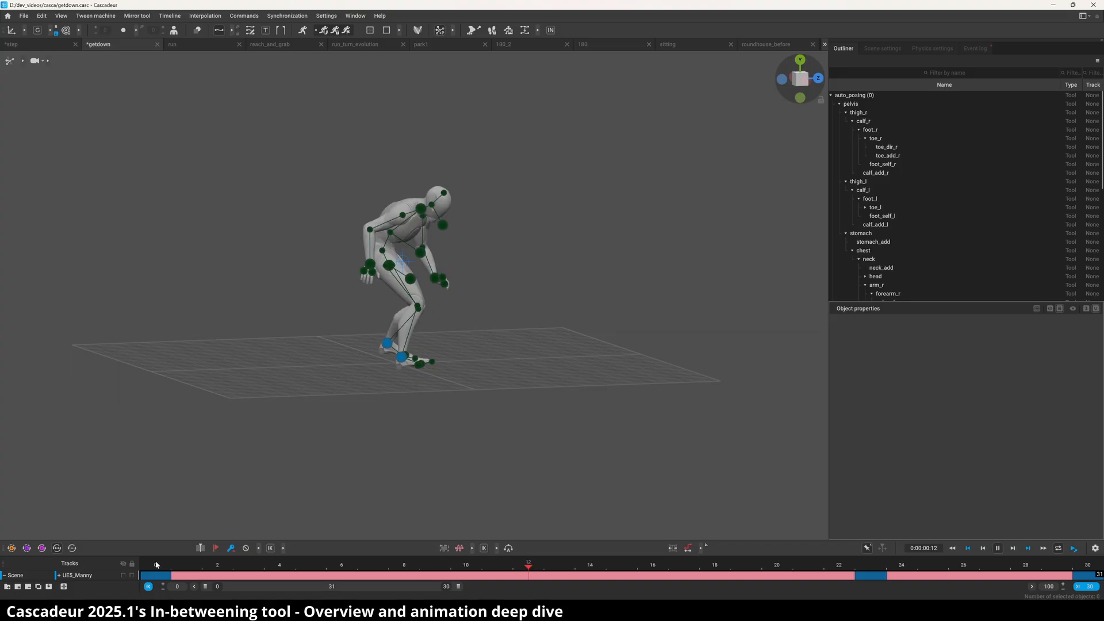
Step: Review the regenerated getdown motion in playback from the back and side
left_click_drag(247, 403, 391, 296, "alt")
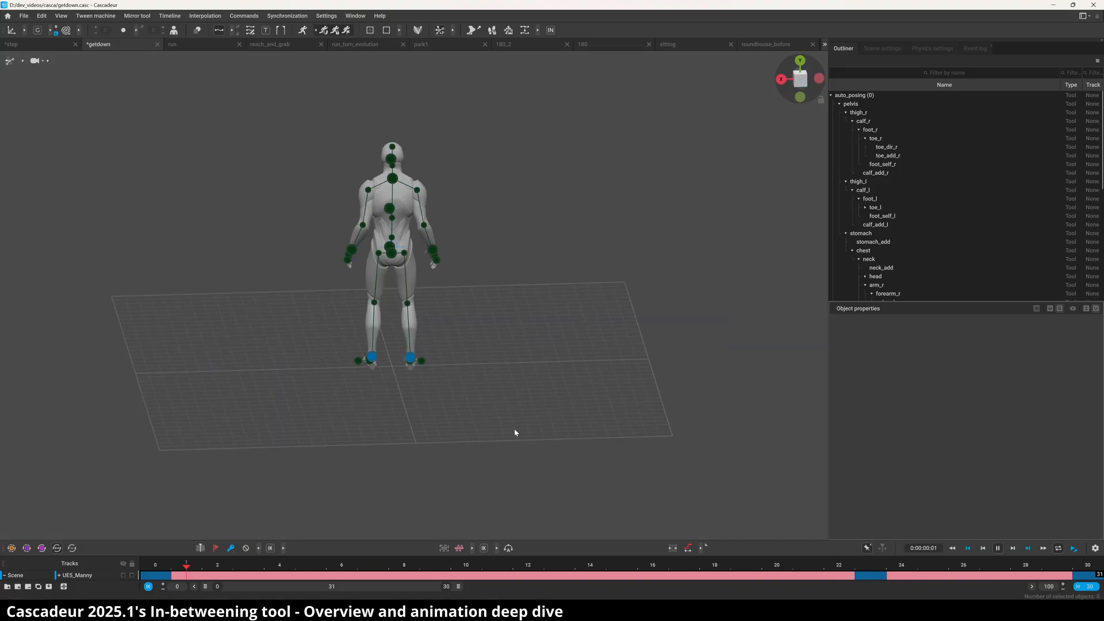
key("space")
key("space")
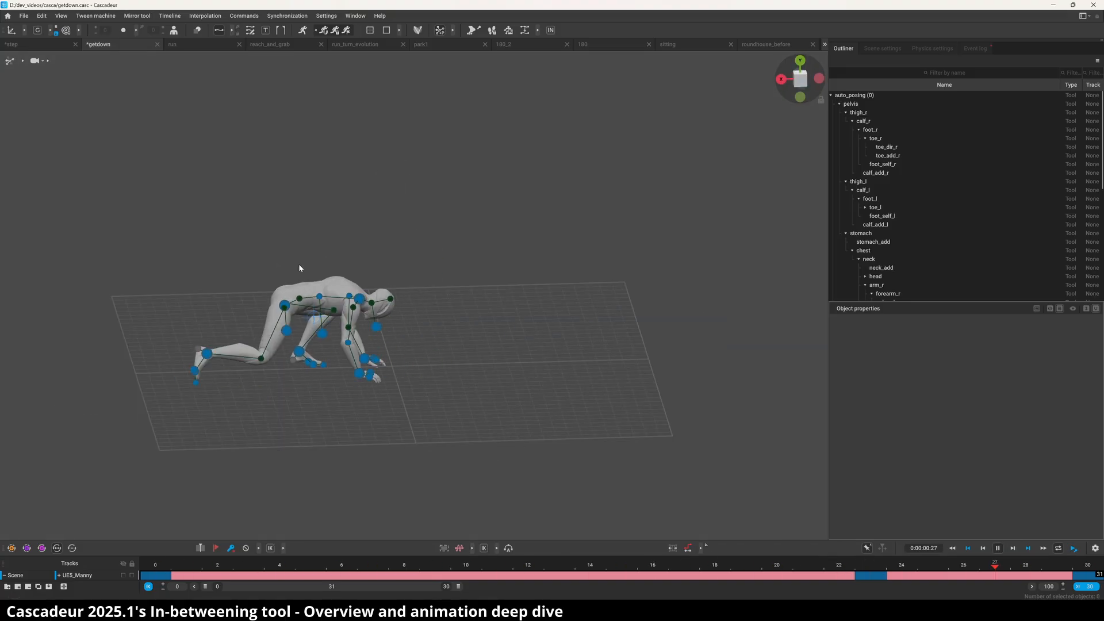
key("space")
Step: Open the run scene and scrub through its 20-frame animation, examining the keyframes and motion trajectory
left_click(179, 45)
left_click_drag(190, 564, 138, 561)
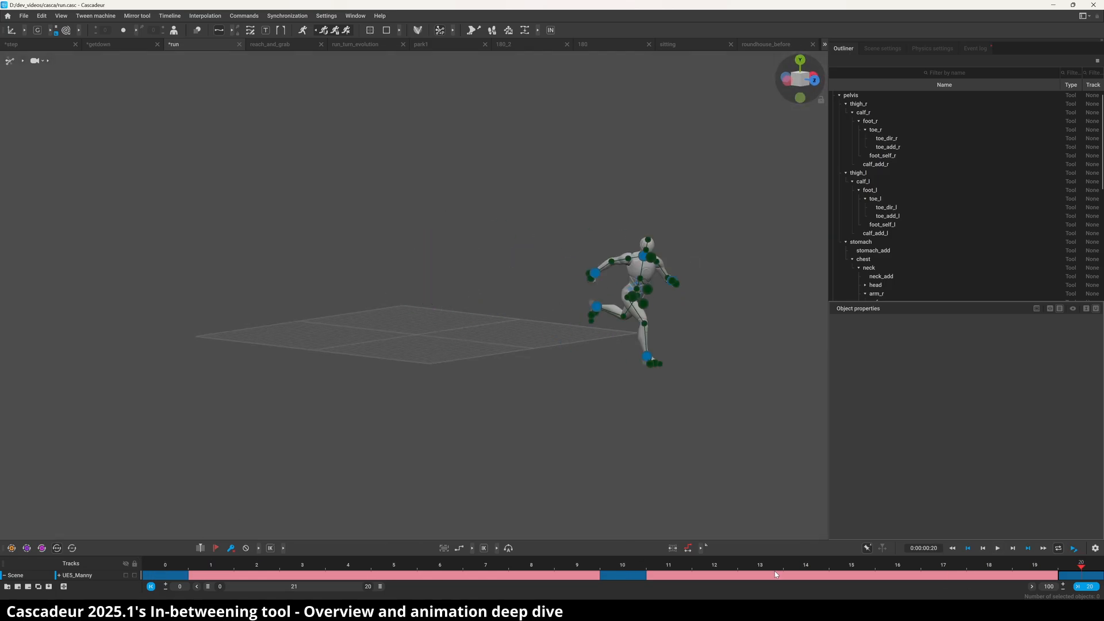
key("space")
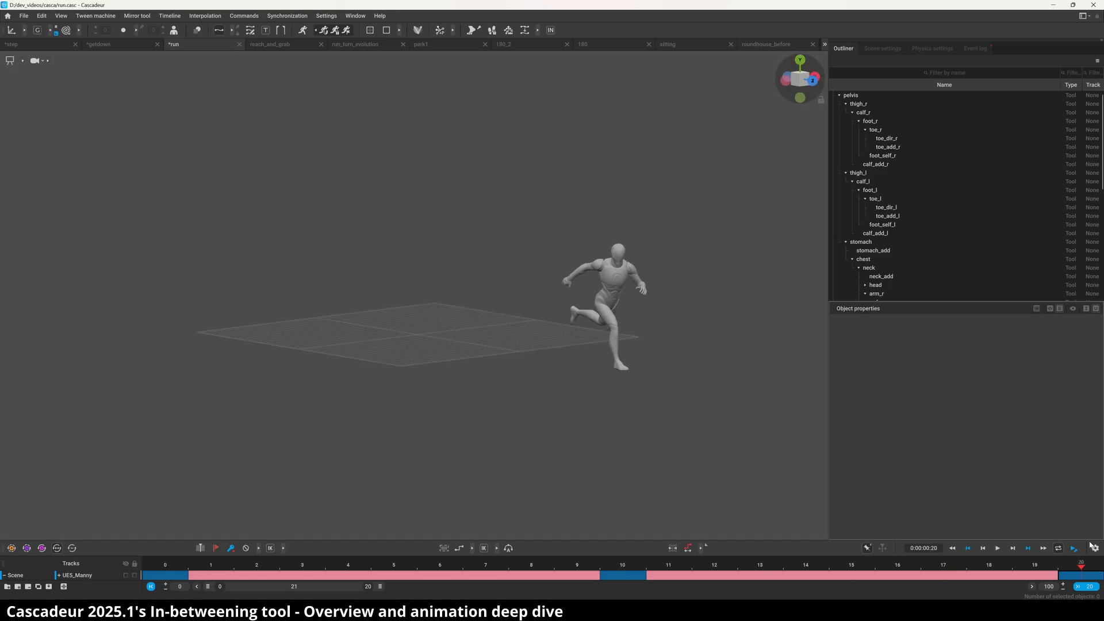
left_click_drag(270, 578, 964, 585)
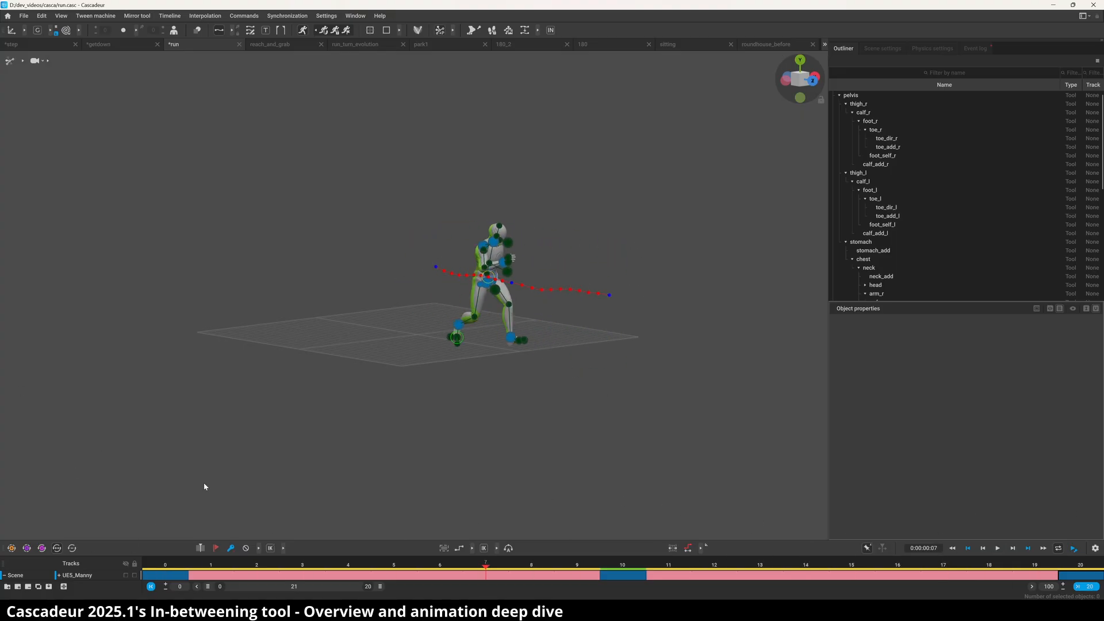
left_click(989, 566)
left_click(165, 566)
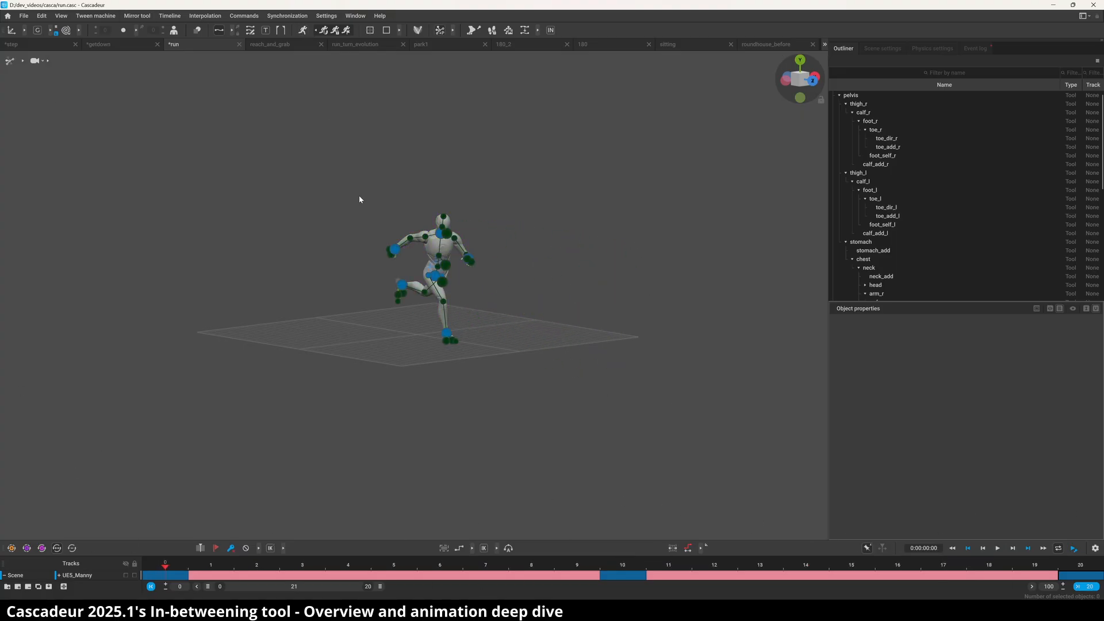
Step: Play the run animation and examine it from the front and side
key("space")
left_click_drag(359, 198, 9, 277, "alt")
left_click_drag(431, 231, 466, 238, "alt")
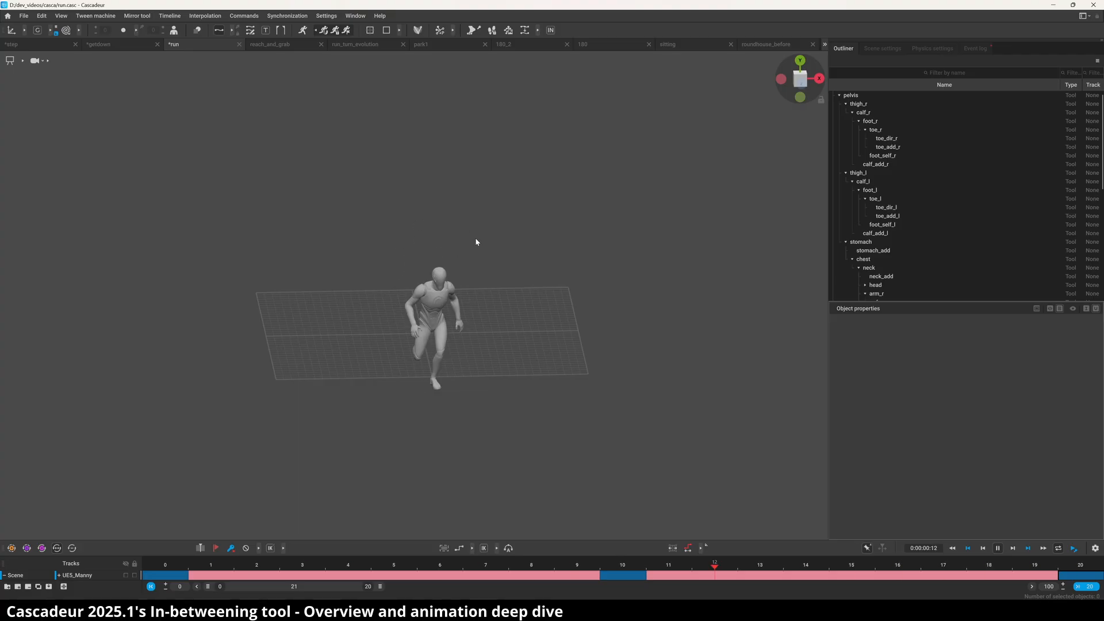
key("space")
left_click_drag(368, 371, 349, 288, "alt")
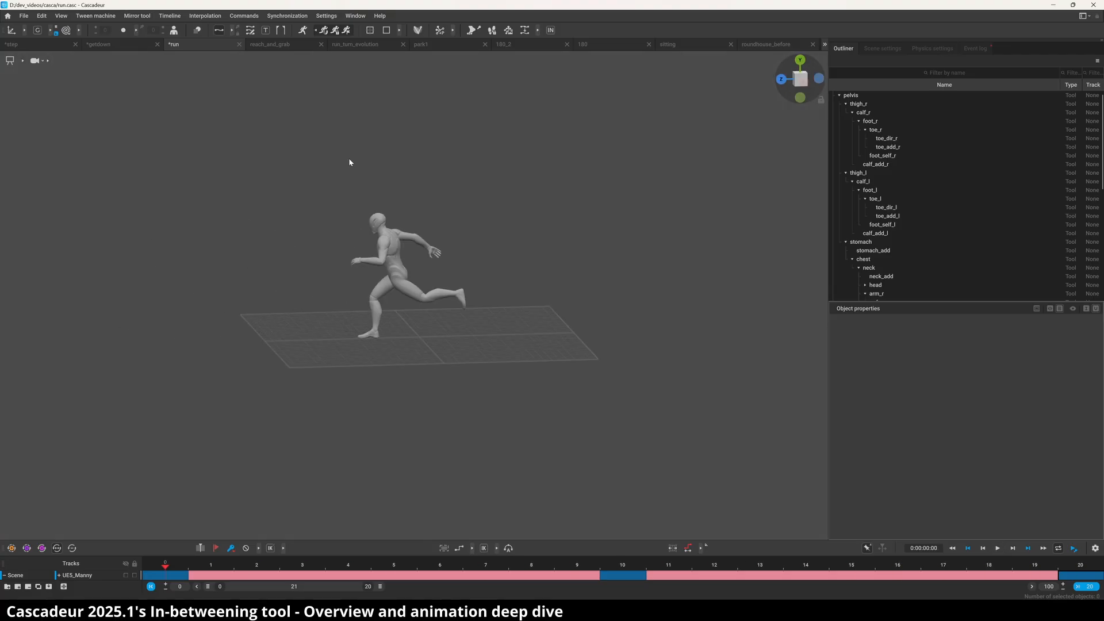
Step: Open the reach_and_grab scene and examine the keyframe poses from the start to frame 163
left_click(274, 45)
left_click_drag(174, 566, 456, 566)
left_click_drag(350, 362, 403, 363, "alt")
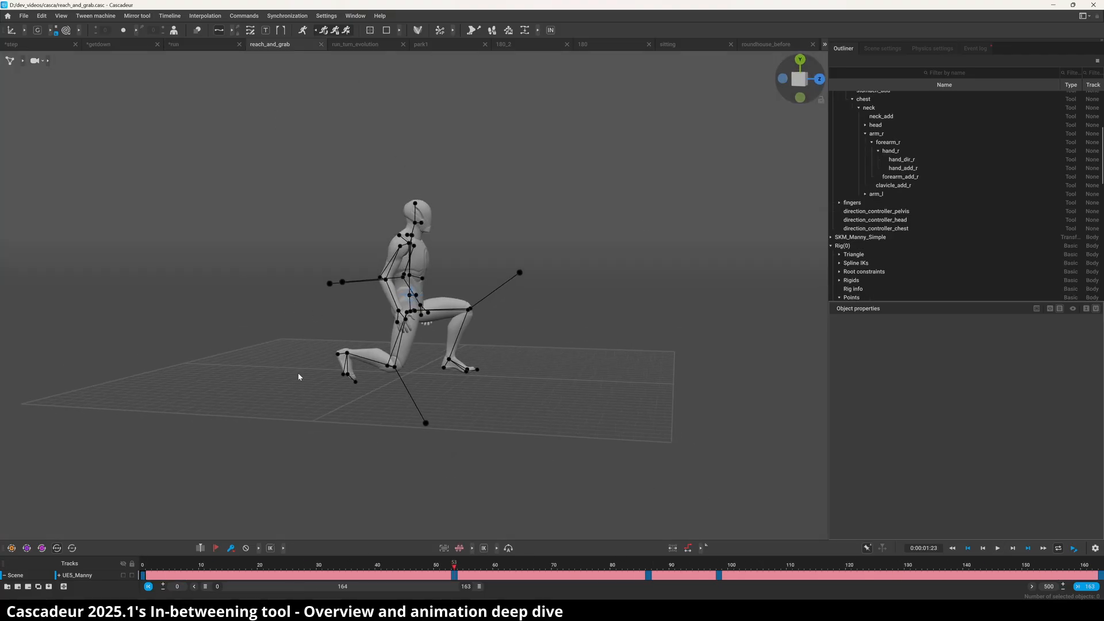
left_click(648, 566)
left_click(719, 567)
left_click(1100, 569)
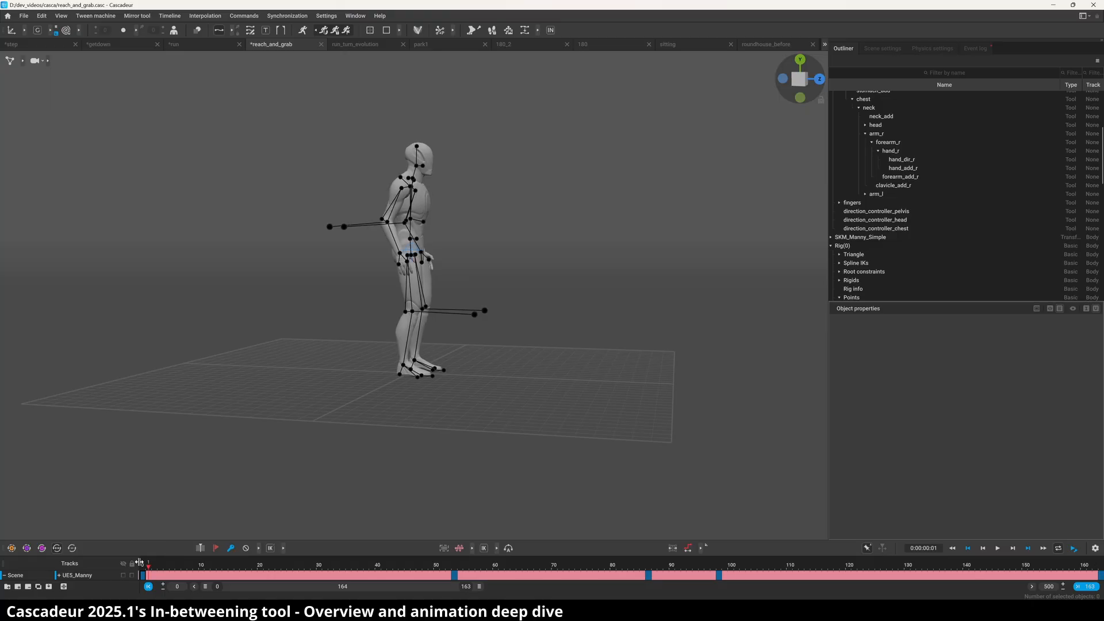
Step: Play and scrub through the full reach_and_grab animation
key("space")
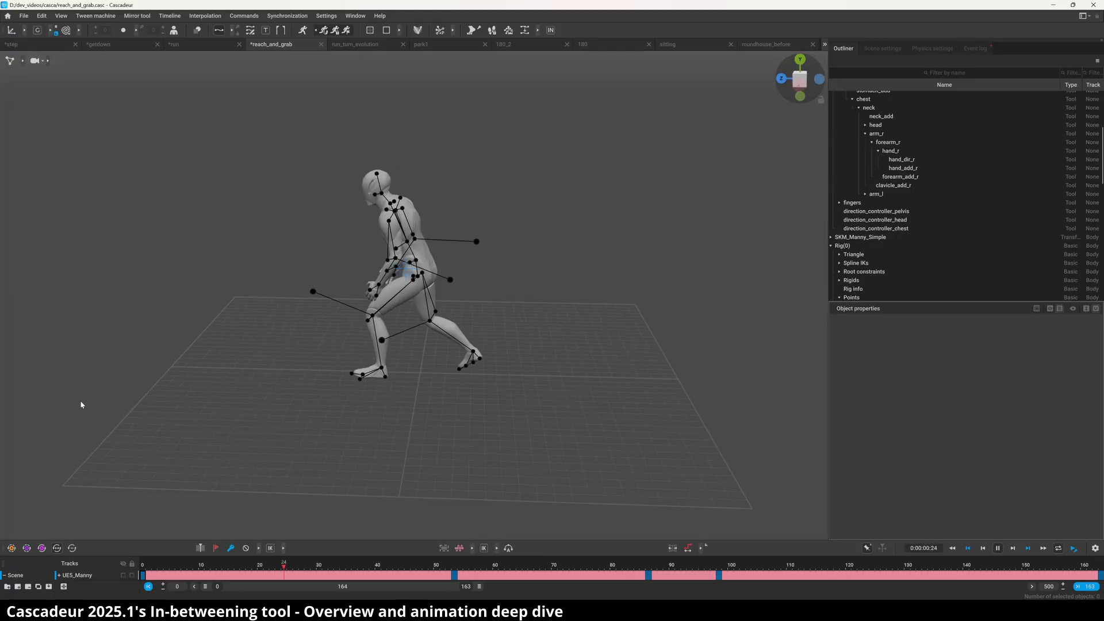
key("space")
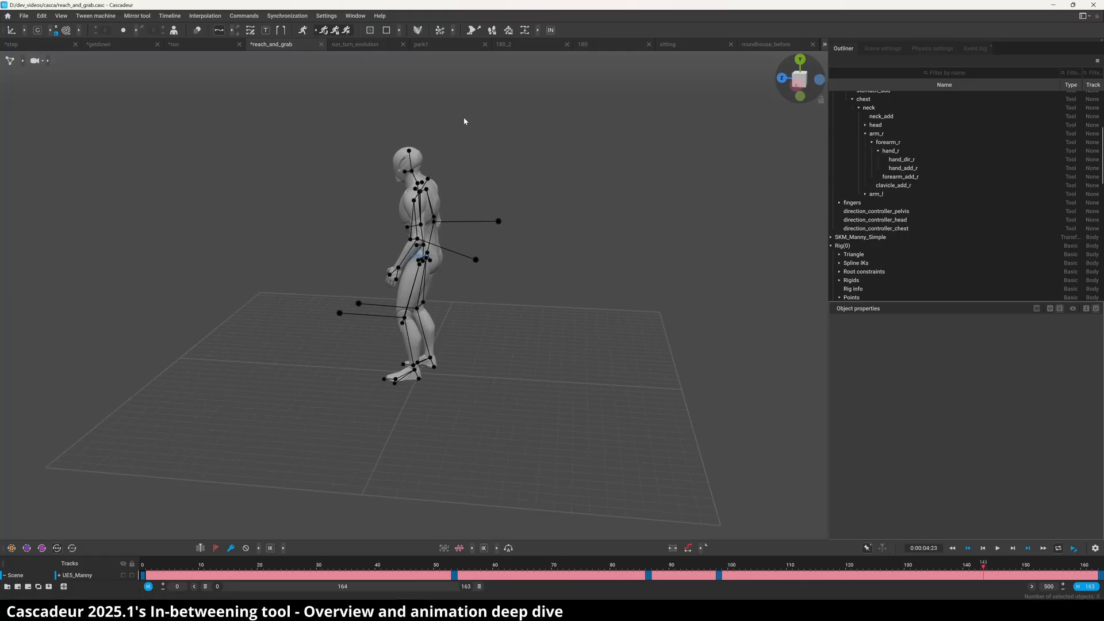
left_click_drag(150, 569, 1060, 570)
Step: Review the animations in the run_turn_evolution and park1 scenes, including the generated section of park1
left_click(352, 45)
left_click(174, 570)
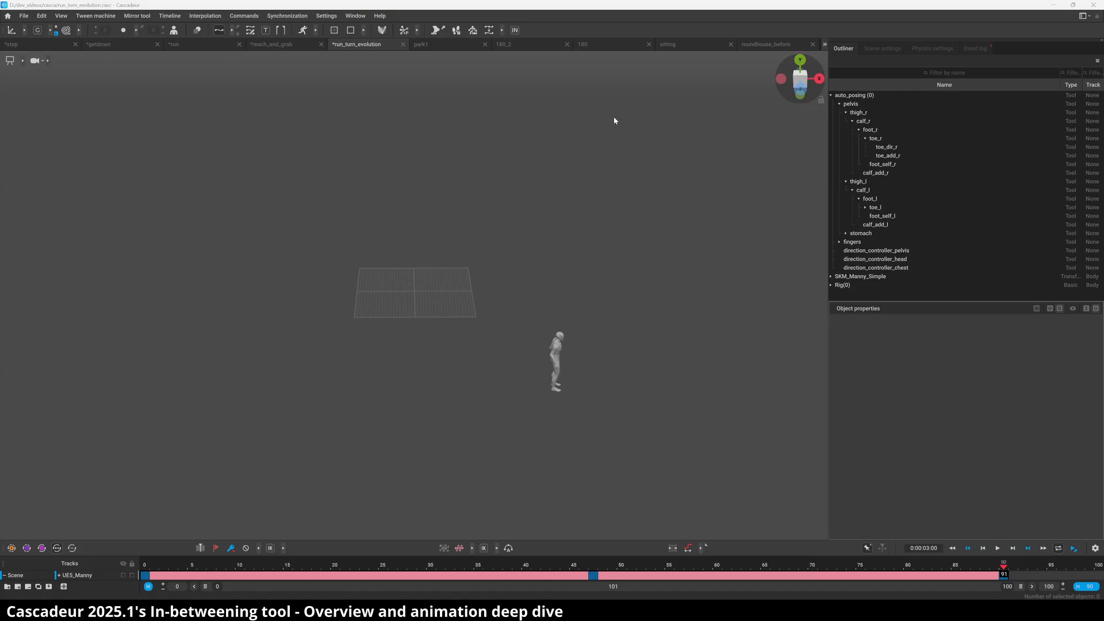
left_click(446, 46)
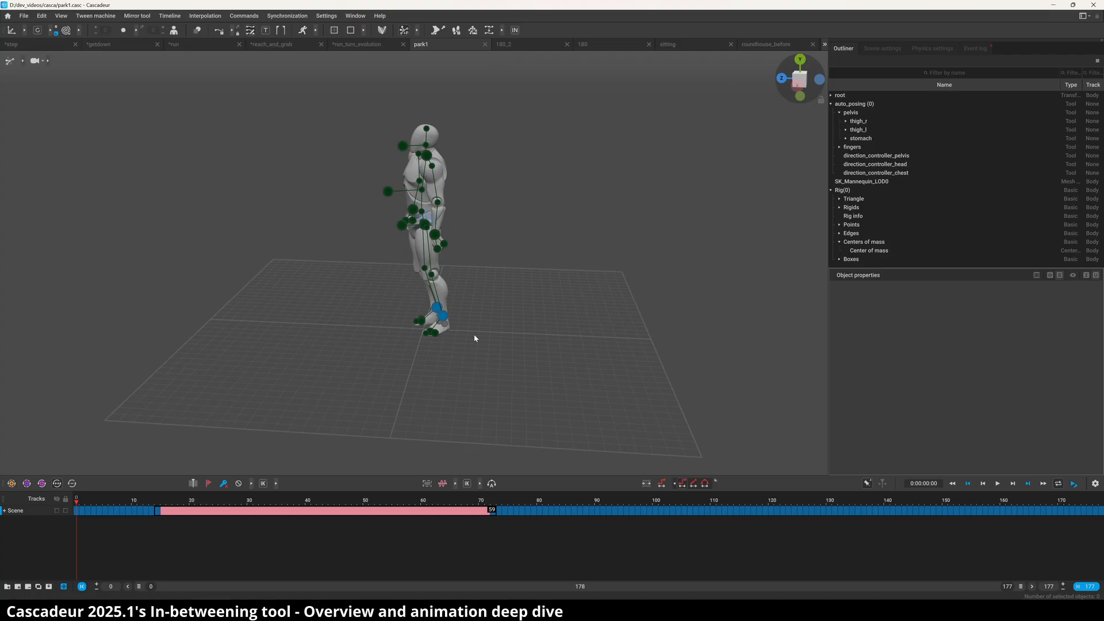
left_click_drag(96, 517, 353, 487)
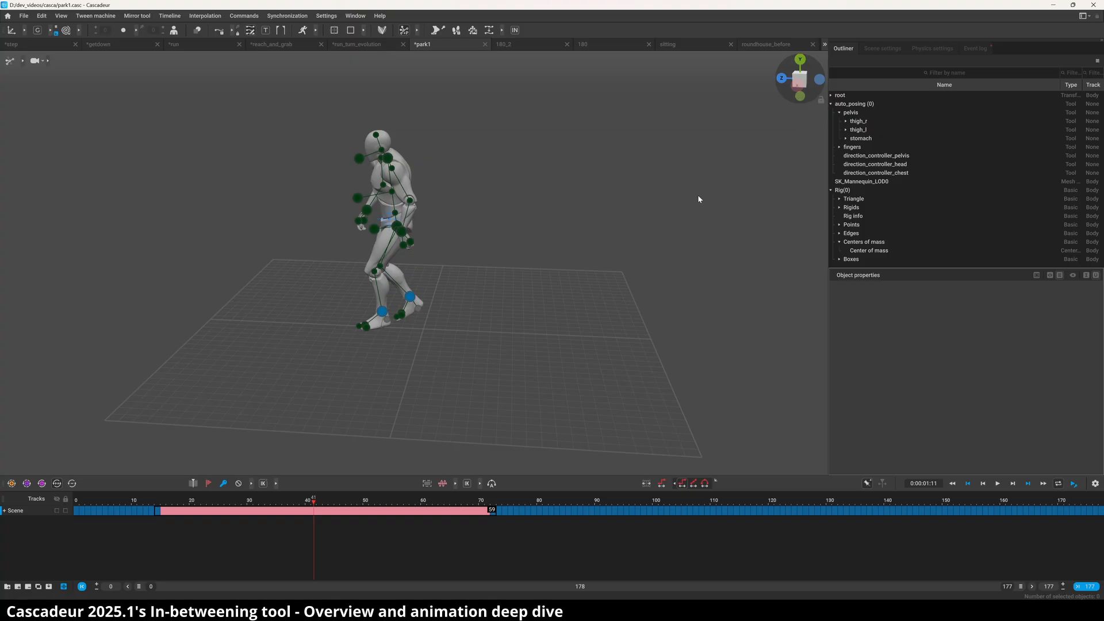
Step: Open the 180_2 scene, generate the in-between turning motion over frames 0 to 60 and play it
left_click(535, 44)
key("space")
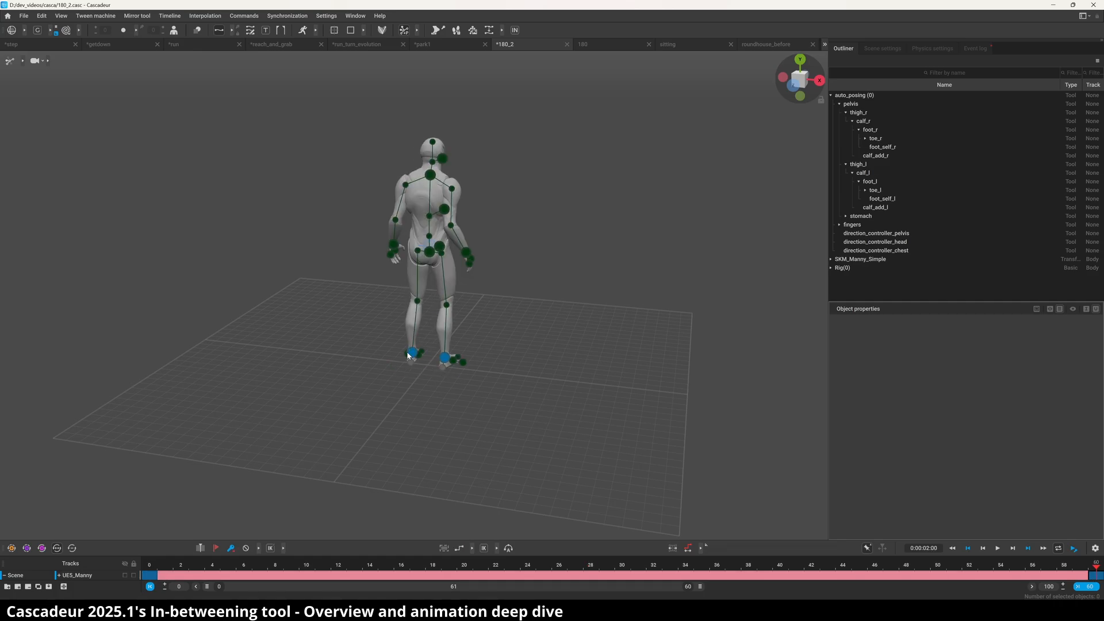
left_click_drag(412, 384, 382, 421)
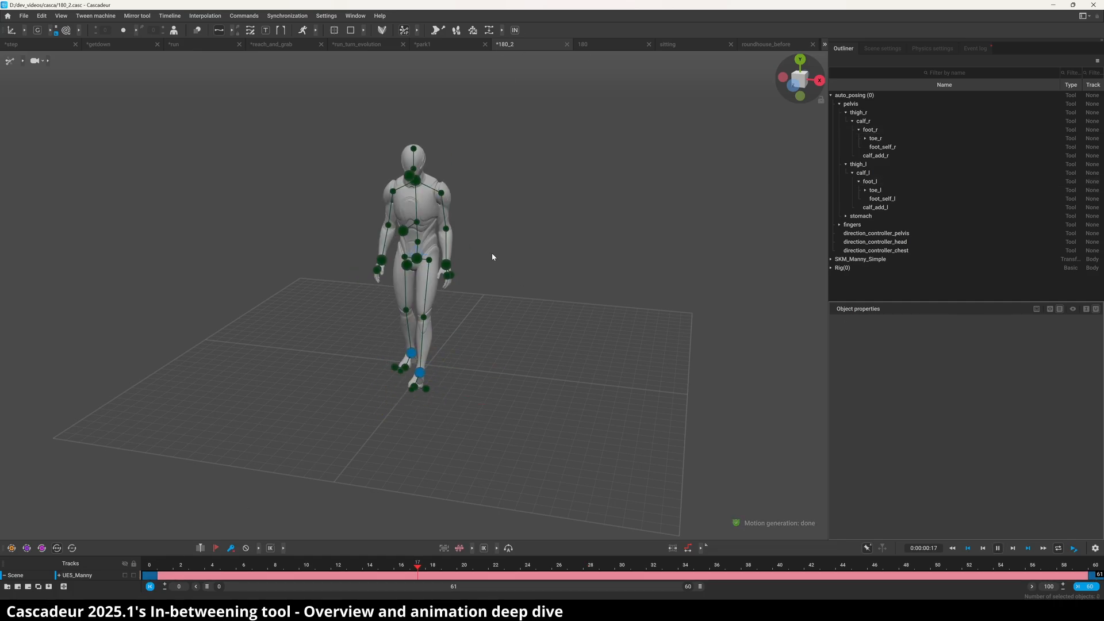
Step: Key frame 33 of the turn and move the head direction controller, keeping the current pose through the AutoPosing lock
left_click_drag(402, 565, 670, 570)
left_click(433, 176)
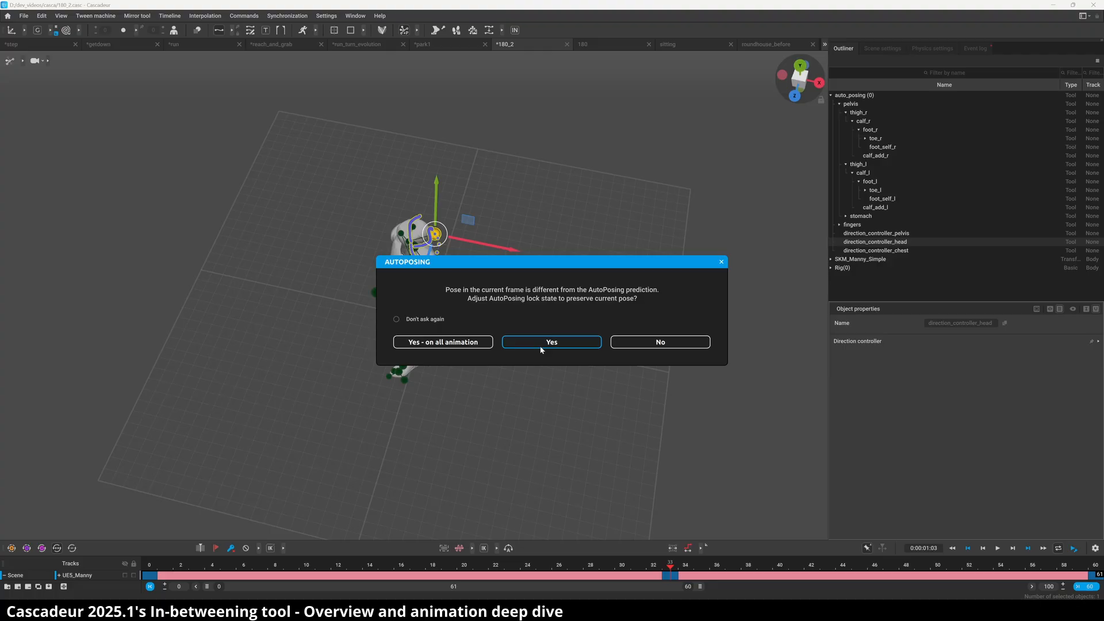
key("Return")
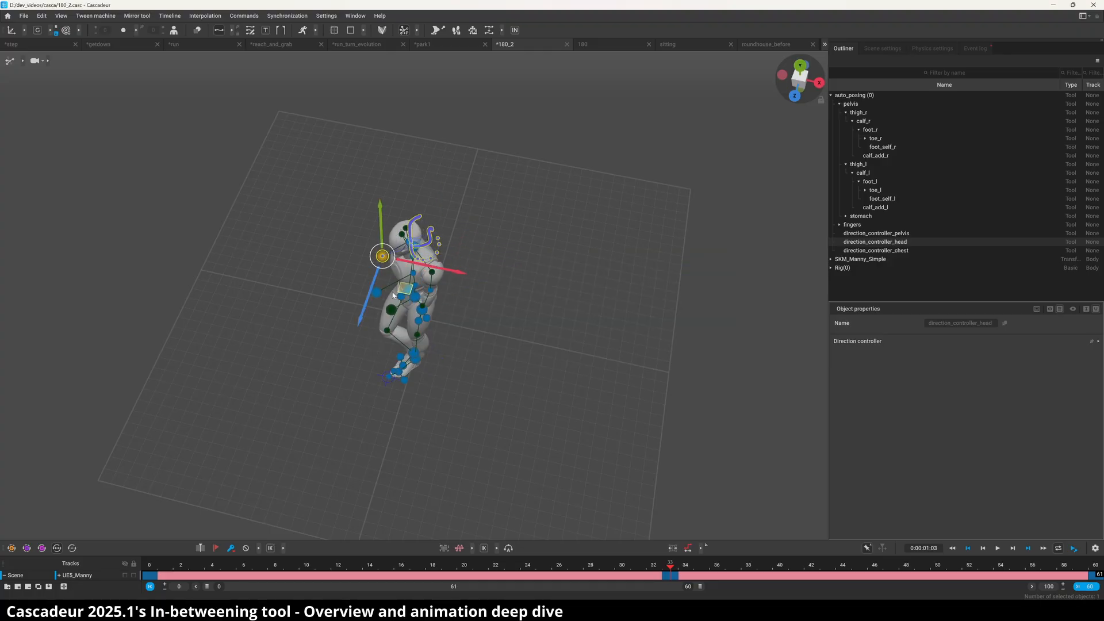
left_click_drag(670, 566, 670, 540)
Step: Move the left hand outward from the hips in the frame 33 pose
left_click_drag(650, 472, 403, 391, "alt")
left_click(434, 346)
left_click_drag(434, 346, 310, 317, "alt")
left_click(418, 258)
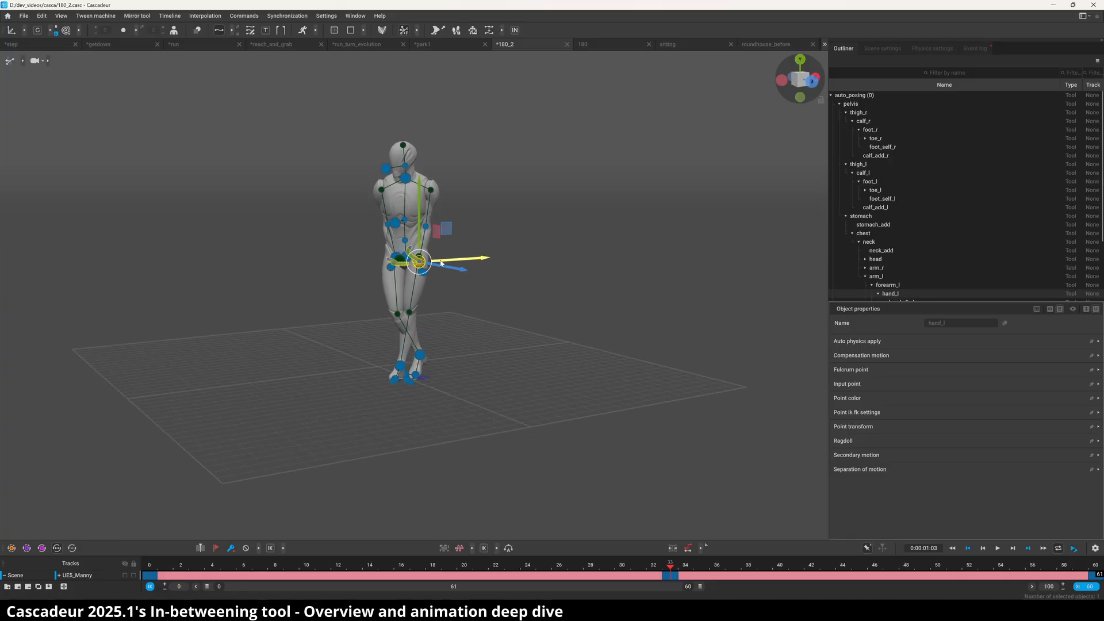
left_click_drag(423, 259, 446, 322, "alt")
left_click_drag(458, 286, 481, 292)
left_click_drag(481, 292, 488, 220, "alt")
Step: Move the right hand outward from the hips and reposition the right foot in the frame 33 pose
left_click(401, 254)
left_click_drag(402, 255, 348, 360, "alt")
left_click(414, 266)
left_click_drag(422, 277, 446, 275)
left_click_drag(420, 322, 464, 268, "alt")
left_click(409, 352)
left_click_drag(449, 350, 81, 378, "alt")
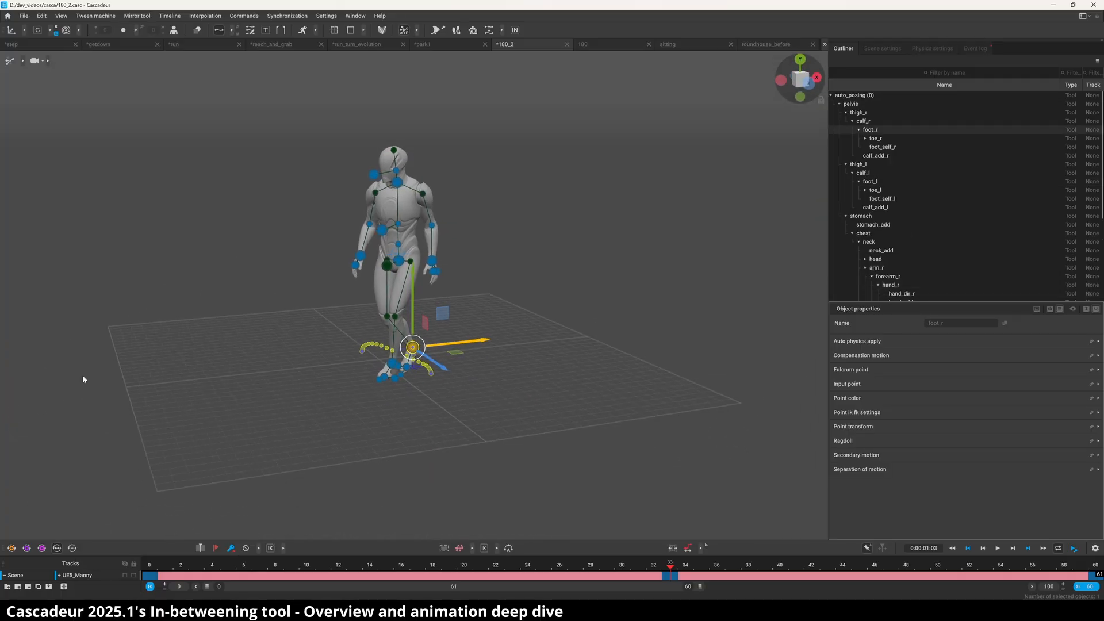
Step: Play the refined 180_2 turn and examine it from the front and from behind
left_click(458, 187)
key("space")
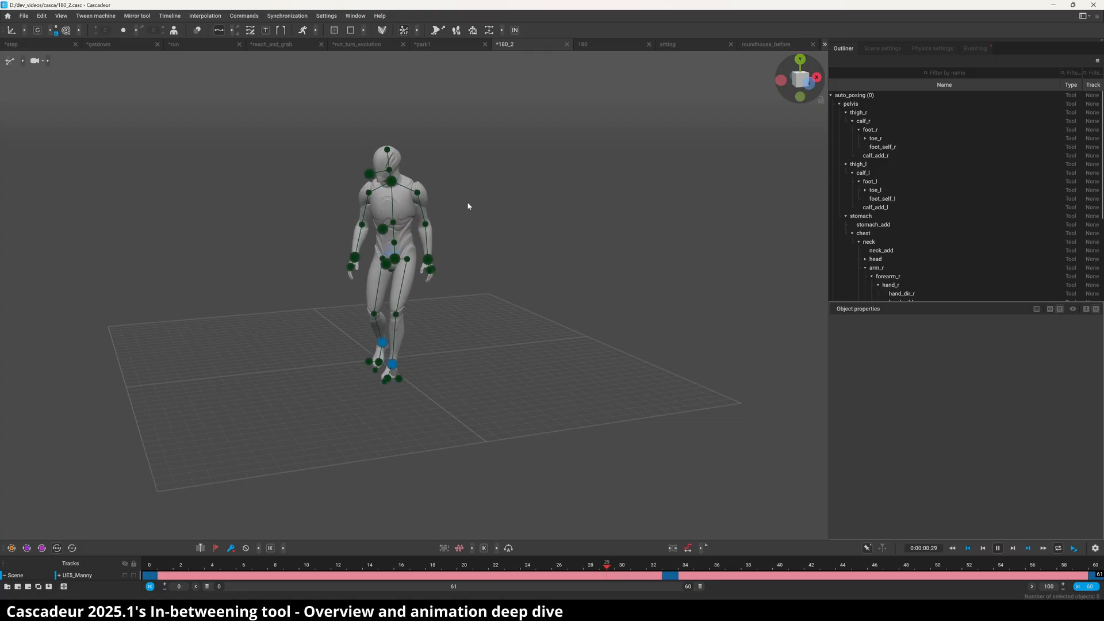
left_click_drag(447, 420, 1, 377, "alt")
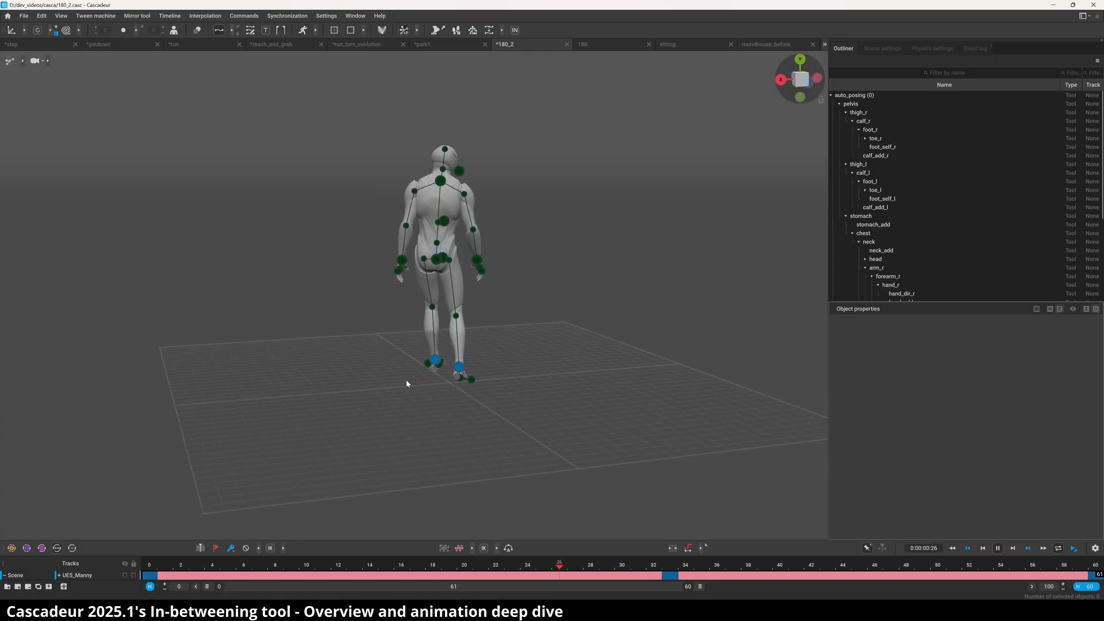
left_click_drag(409, 377, 390, 370, "alt")
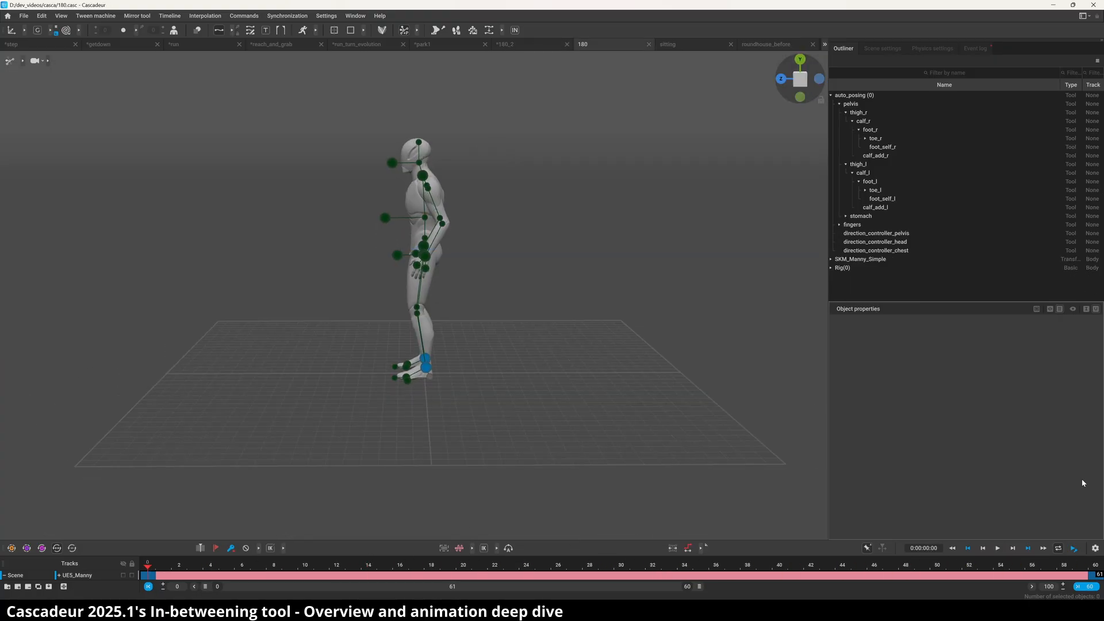
Step: Compare the start and end key poses of the 180 scene and review the turn between them
key("Up")
key("Down")
key("Up")
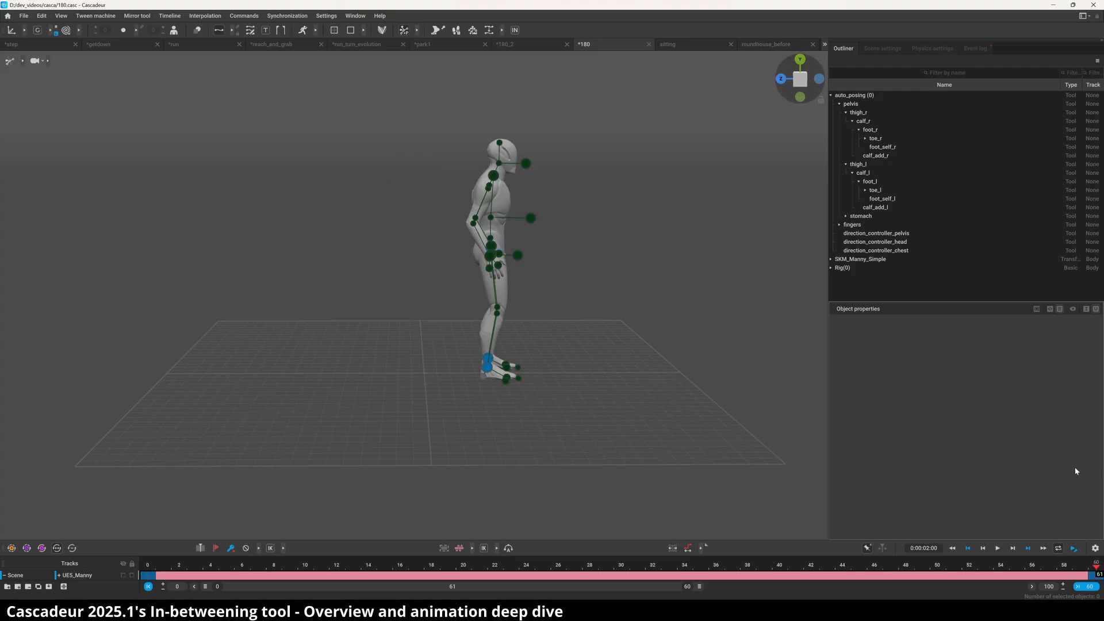
key("Down")
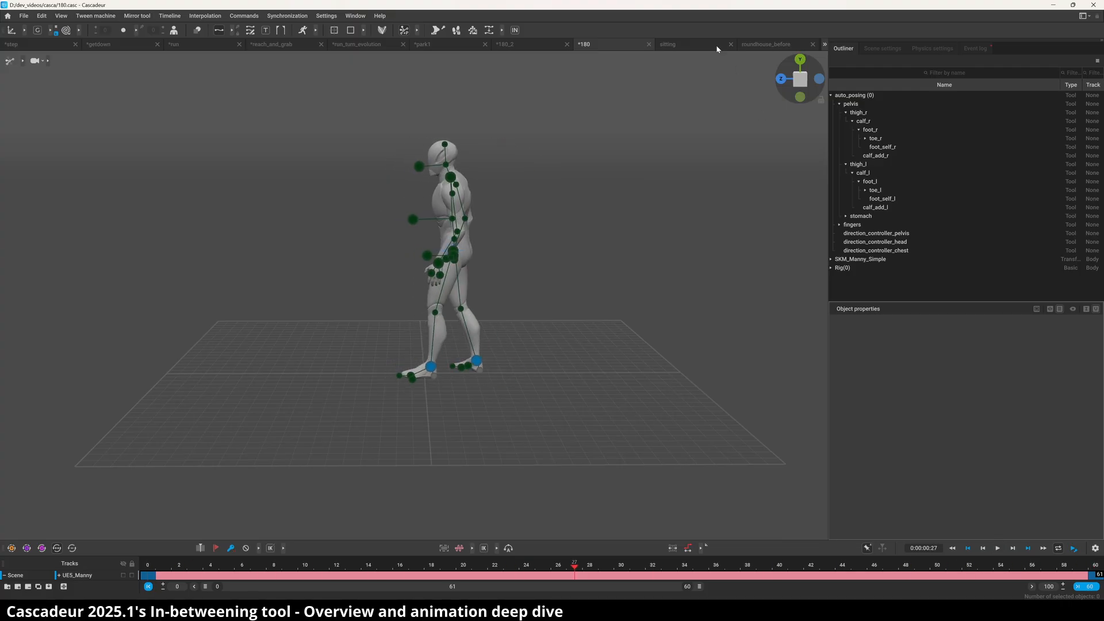
Step: Add a key pose within the 180 scene's generated turn and place it at frame 24
left_click_drag(575, 576, 727, 580)
key("f")
middle_click_drag(727, 579, 524, 580)
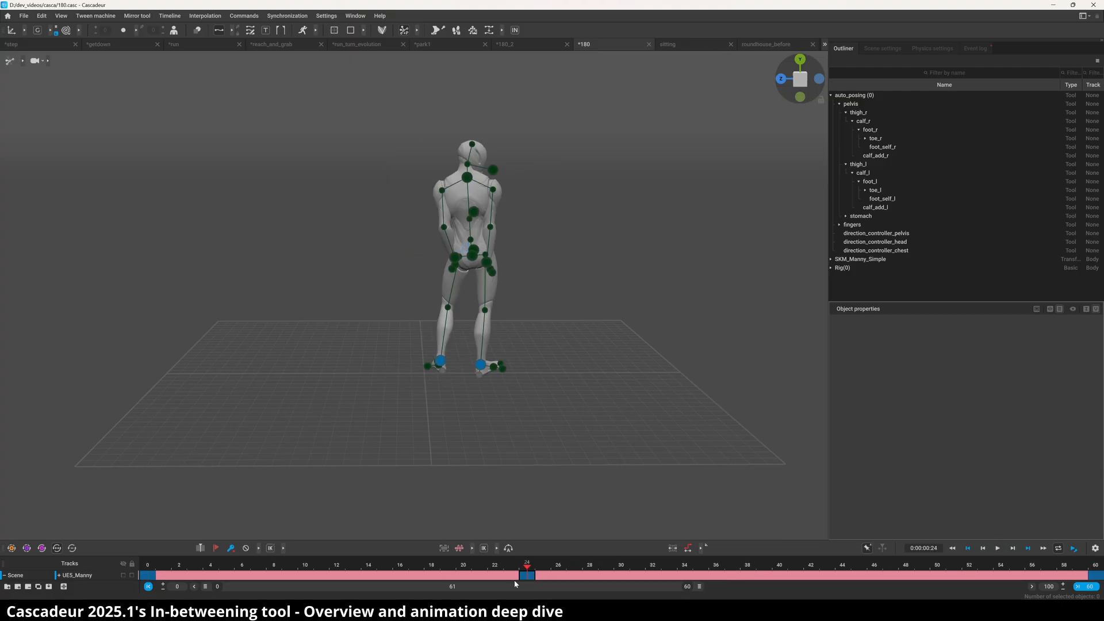
Step: Move the right and left hands outward from the body in the frame 24 pose and play the turn
left_click(487, 261)
left_click(539, 342)
left_click_drag(541, 339, 575, 296, "alt")
left_click(434, 254)
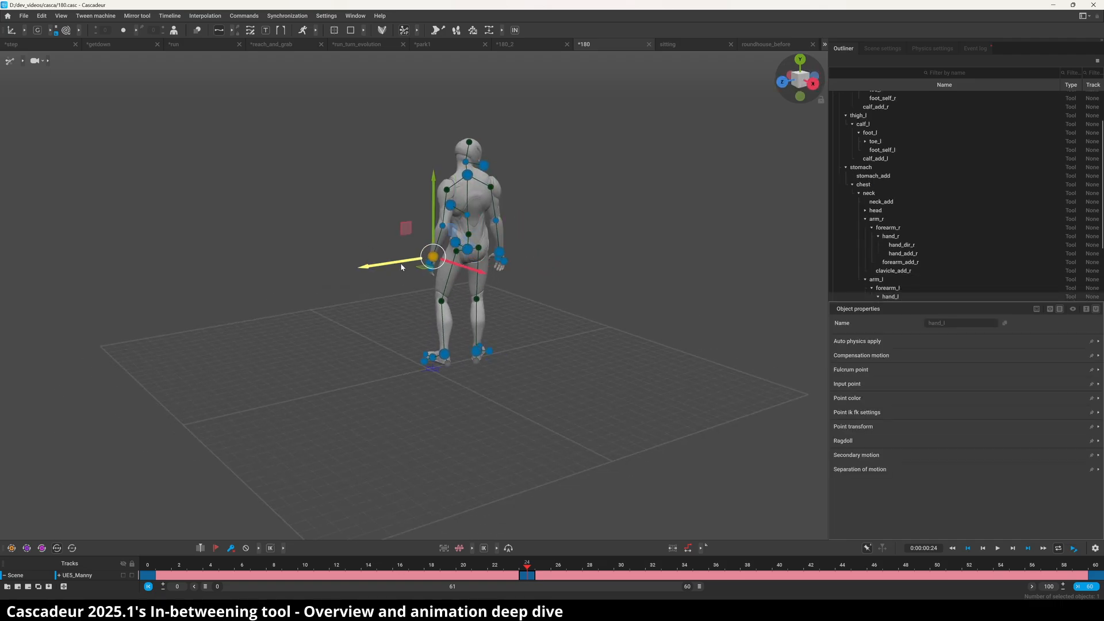
left_click_drag(401, 265, 255, 290, "alt")
key("space")
left_click(296, 336)
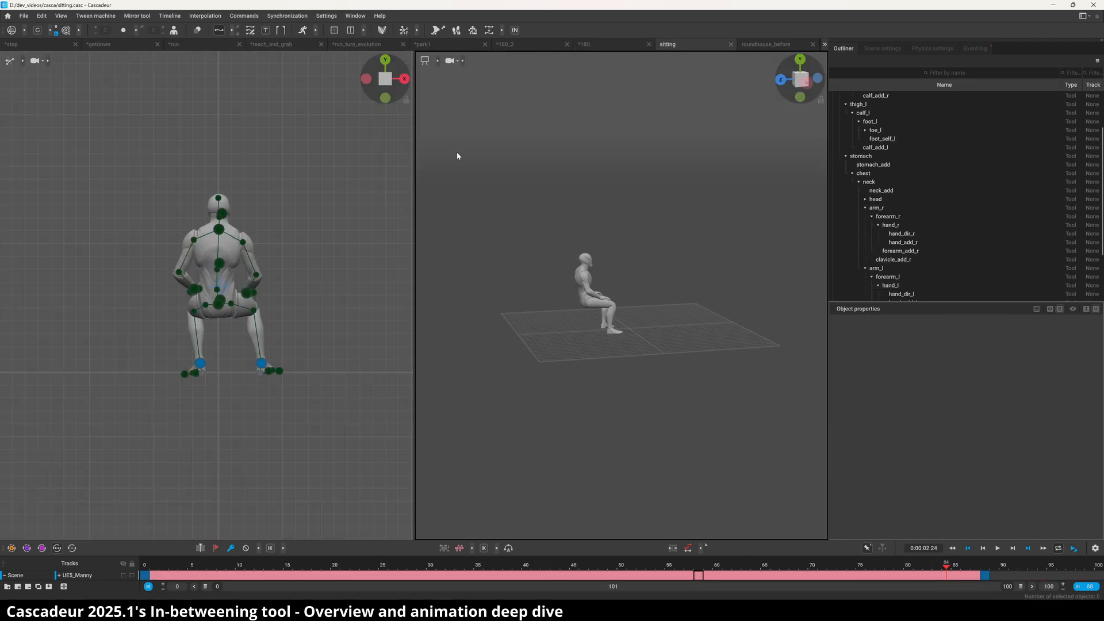
Step: Play the sitting animation from frame 0 and review it with and without AutoPhysics
key("space")
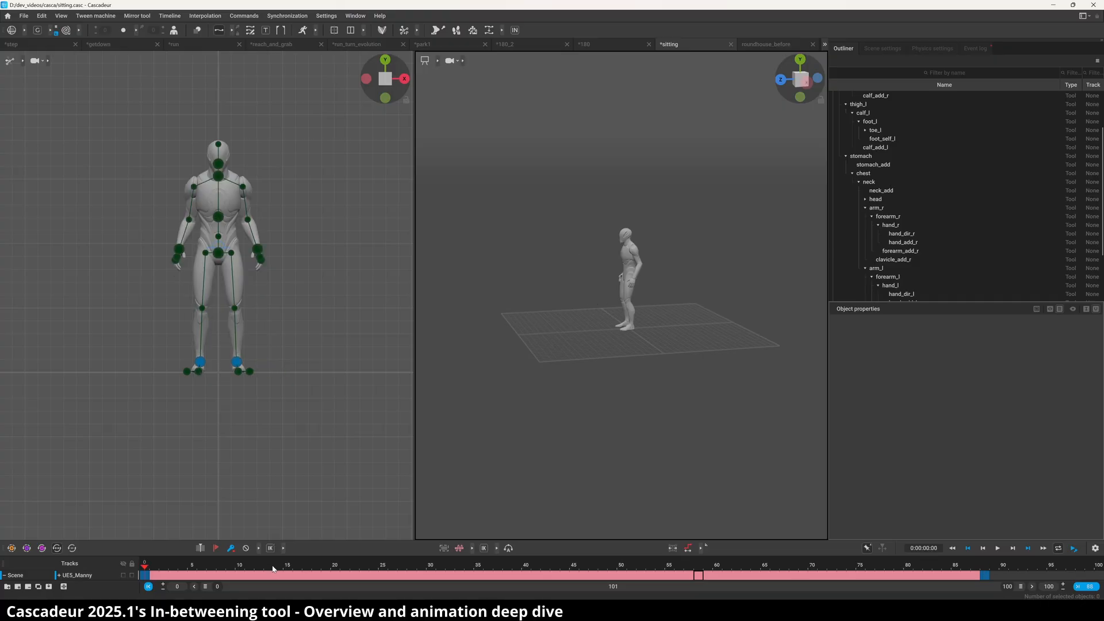
key("space")
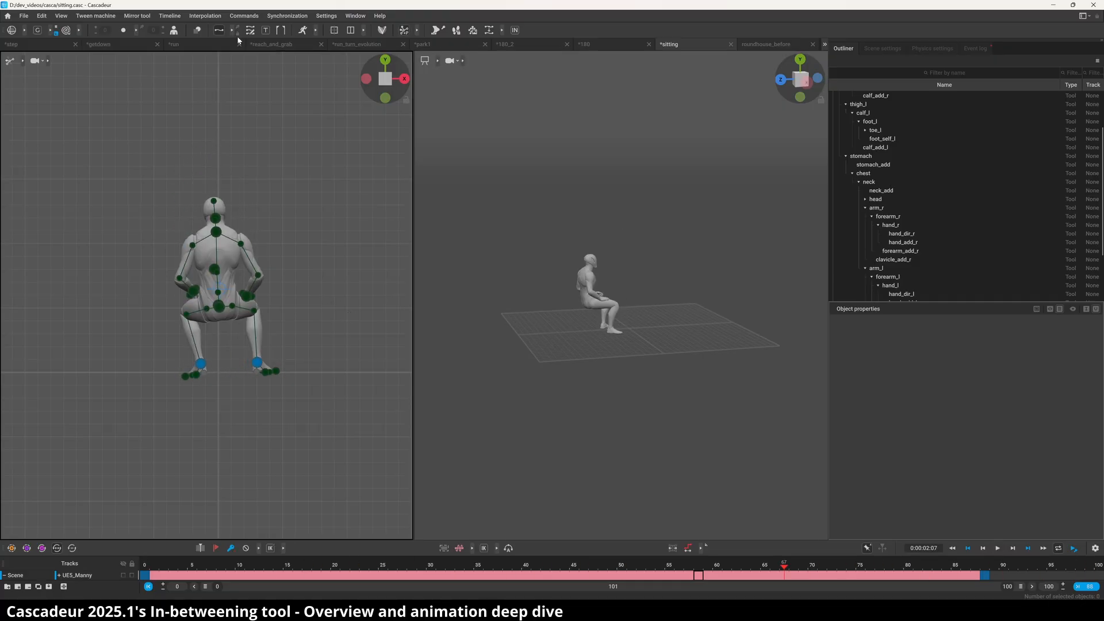
left_click(303, 30)
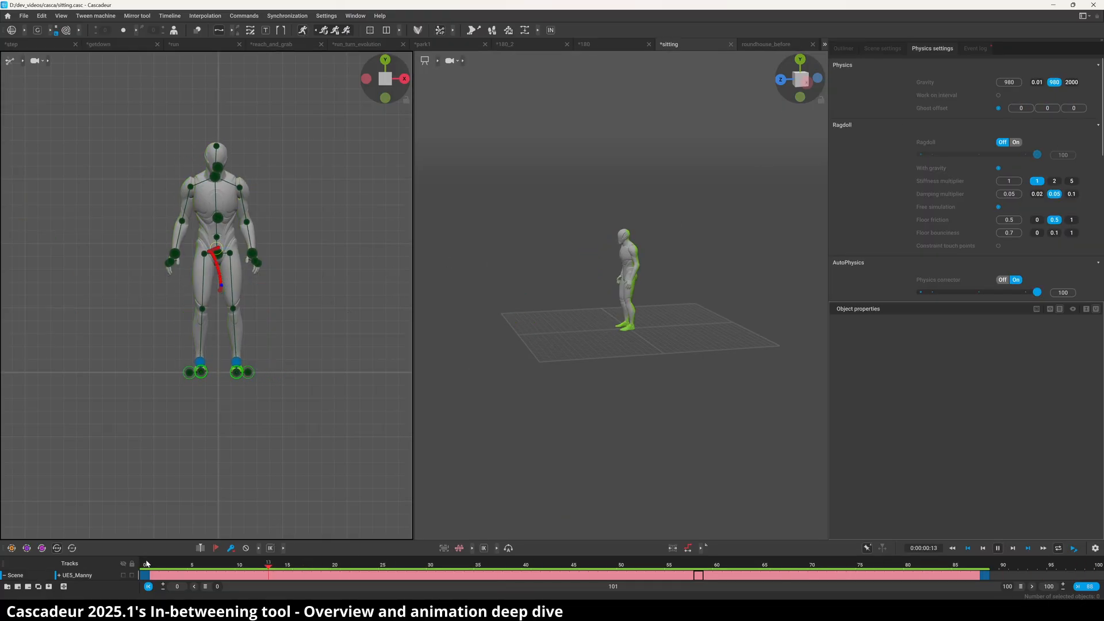
key("space")
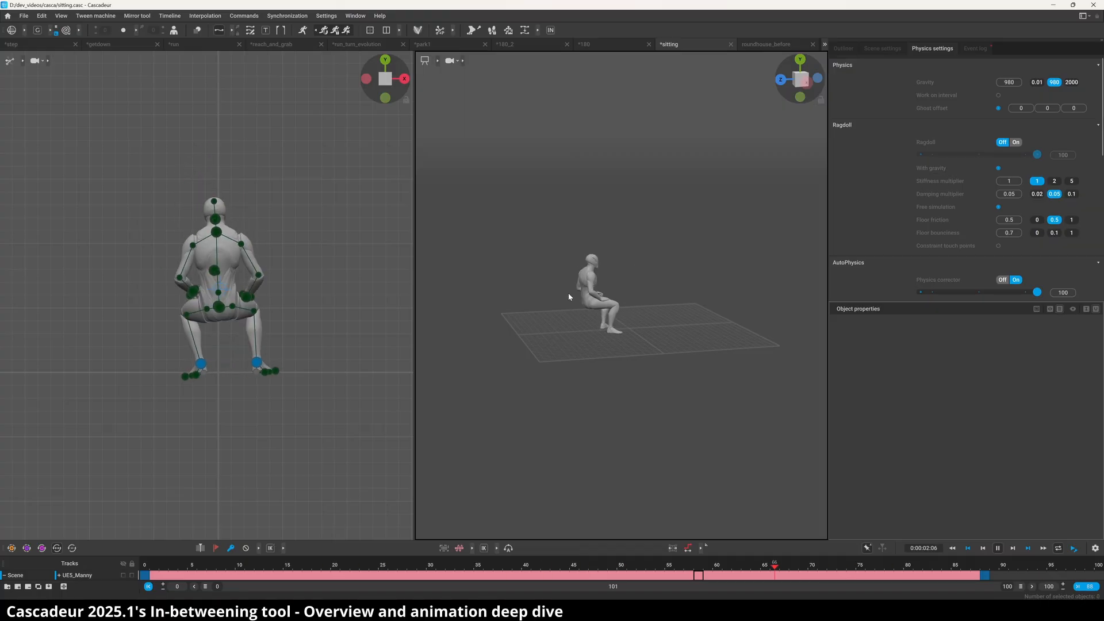
left_click(146, 567)
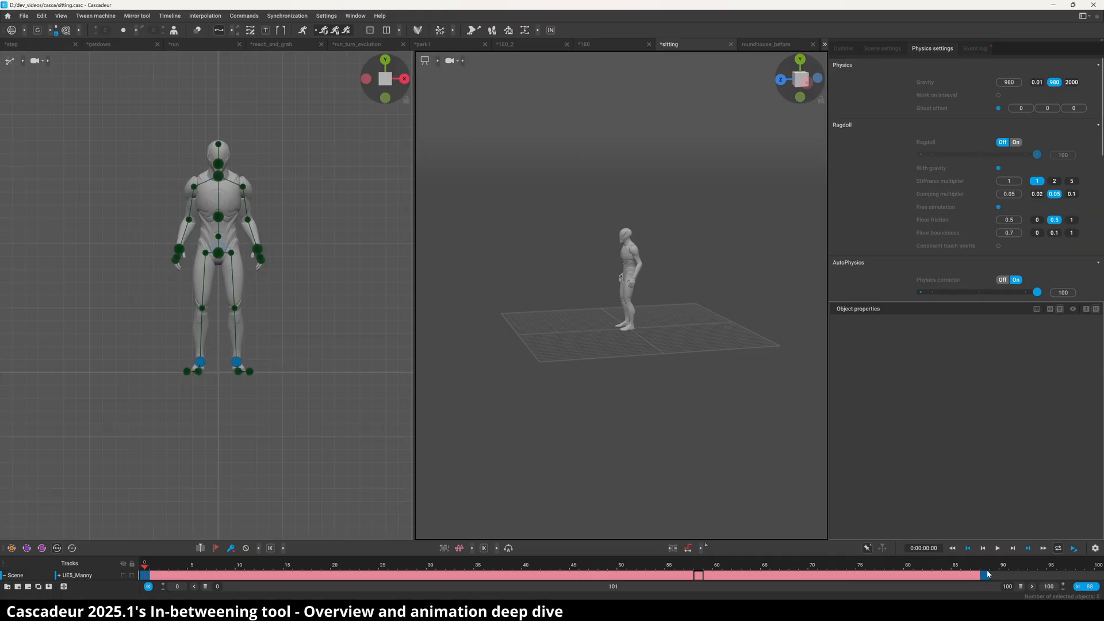
key("space")
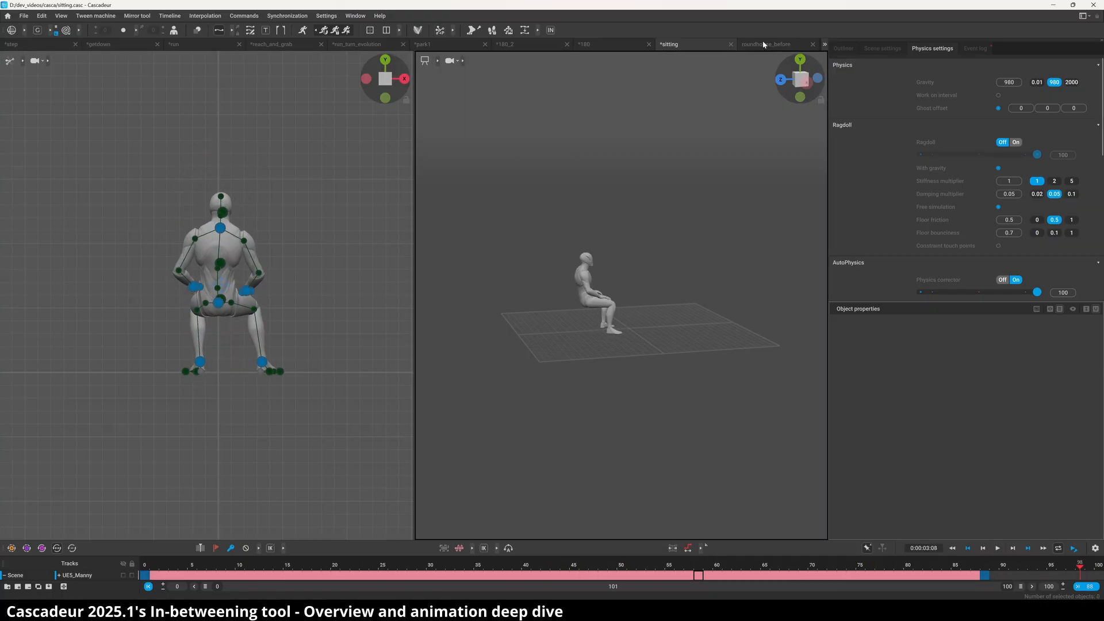
Step: Open the roundhouse_before and roundhouse_after scenes and play the generated kick section of roundhouse_after
left_click(764, 45)
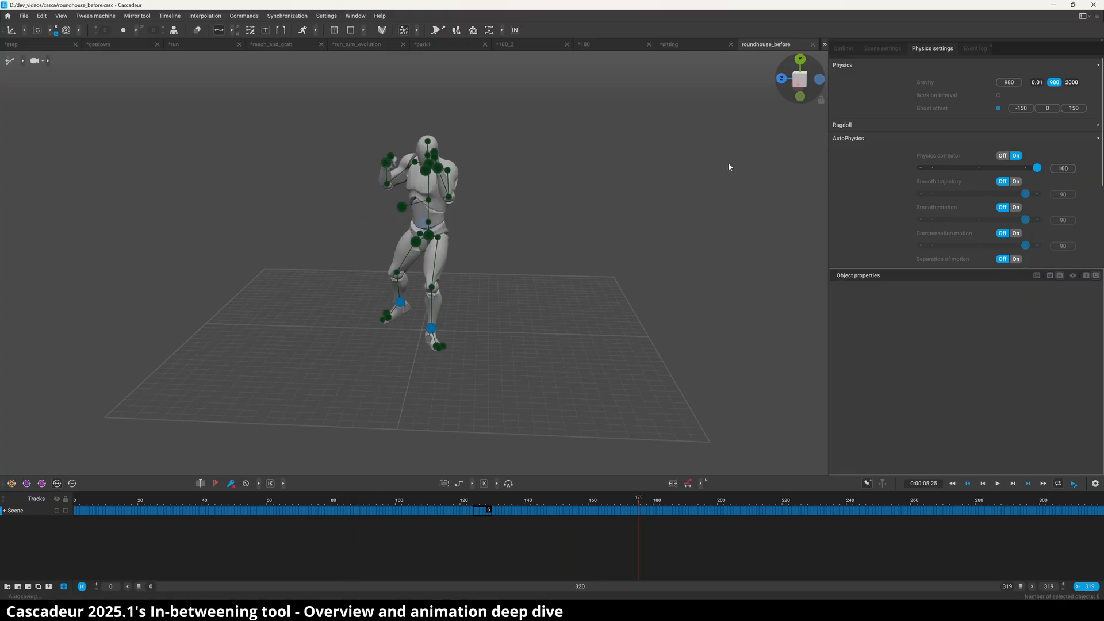
left_click(774, 48)
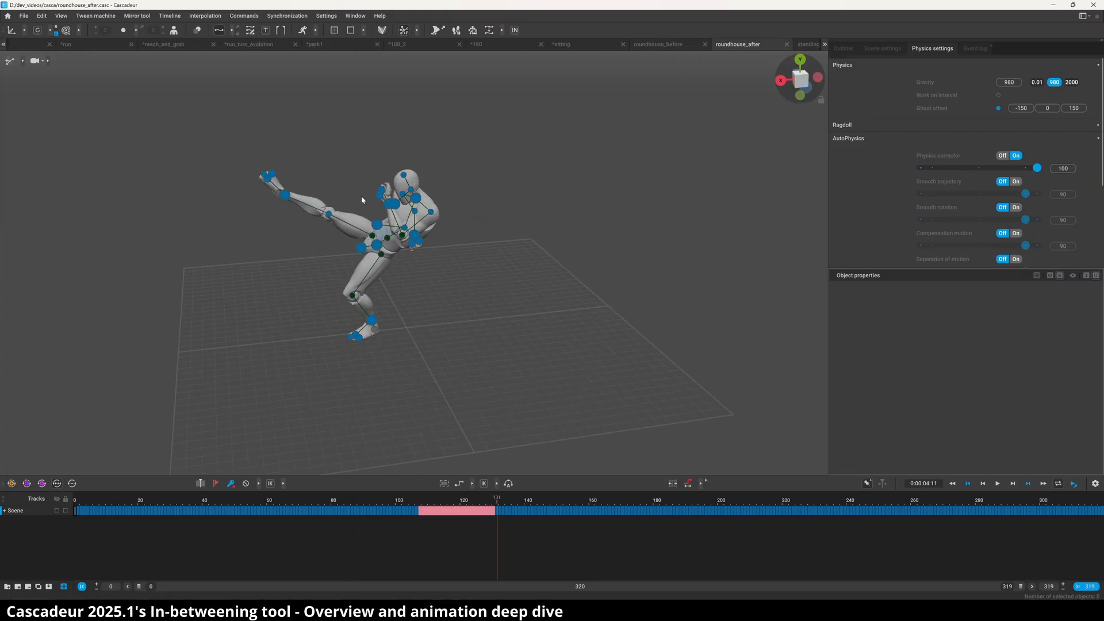
left_click_drag(486, 368, 396, 350, "alt")
left_click(396, 499)
key("space")
left_click(406, 498)
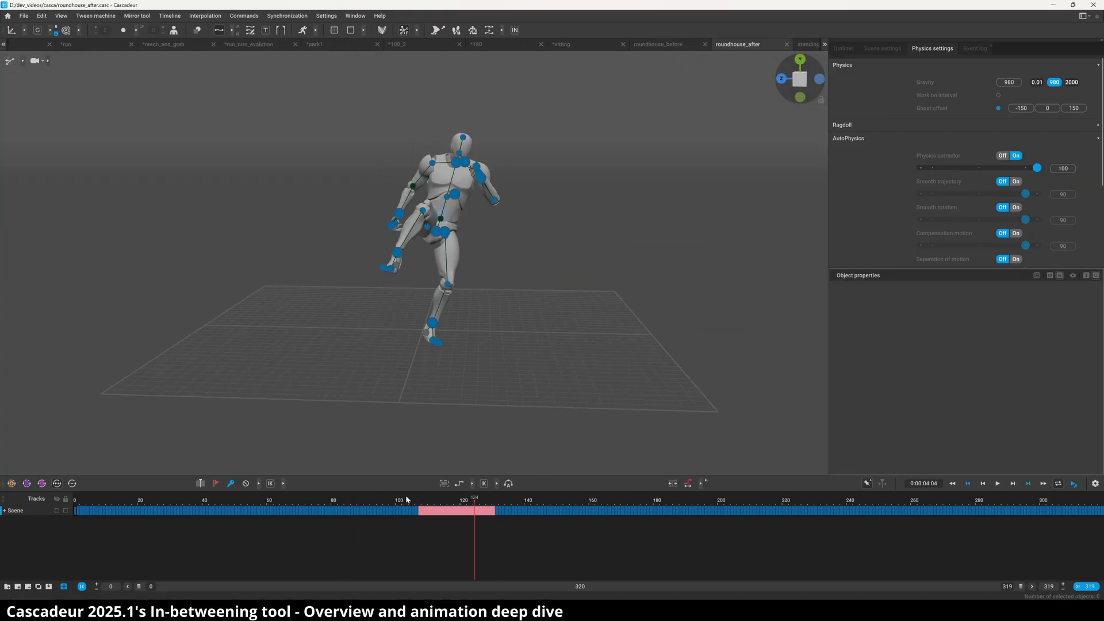
key("space")
left_click_drag(420, 391, 424, 368, "alt")
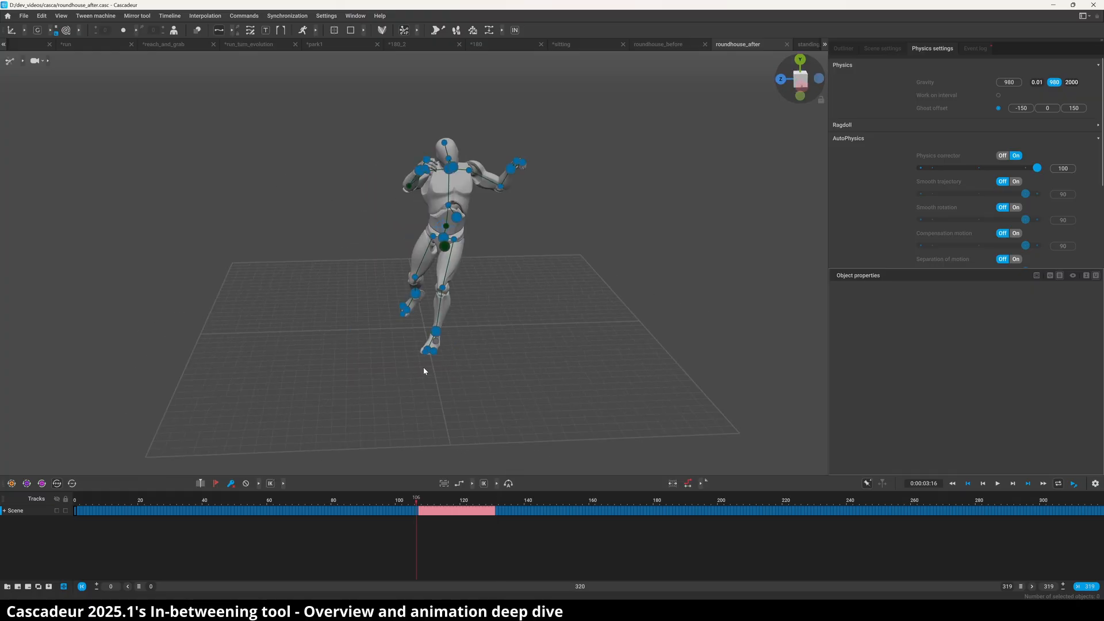
key("space")
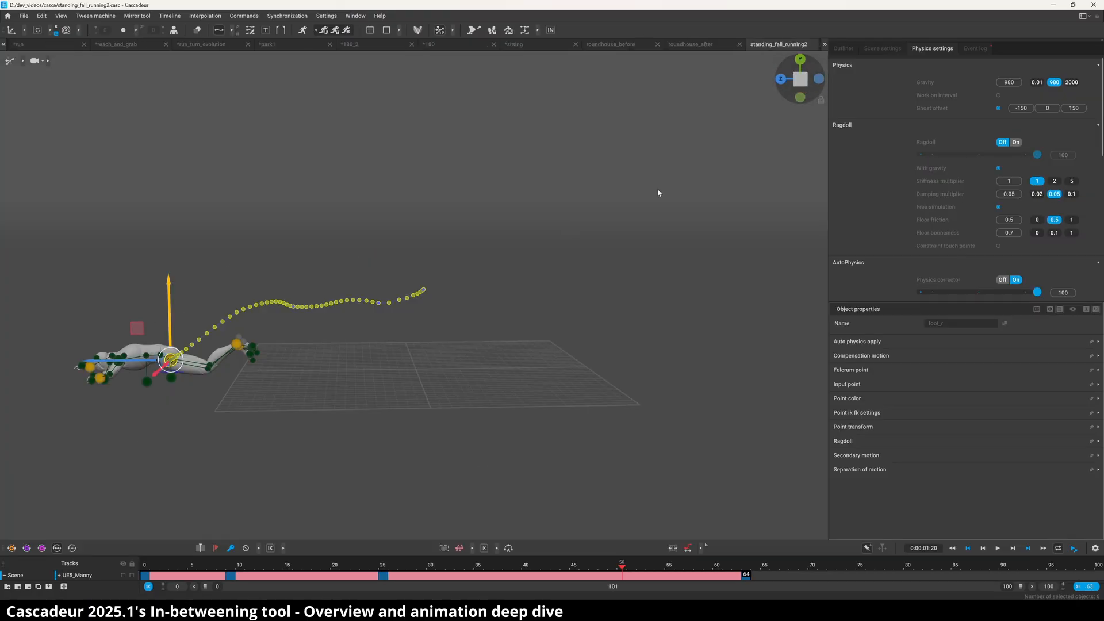
Step: Delete the intermediate key poses at frames 9 and 25 in the standing_fall_running2 scene
key("space")
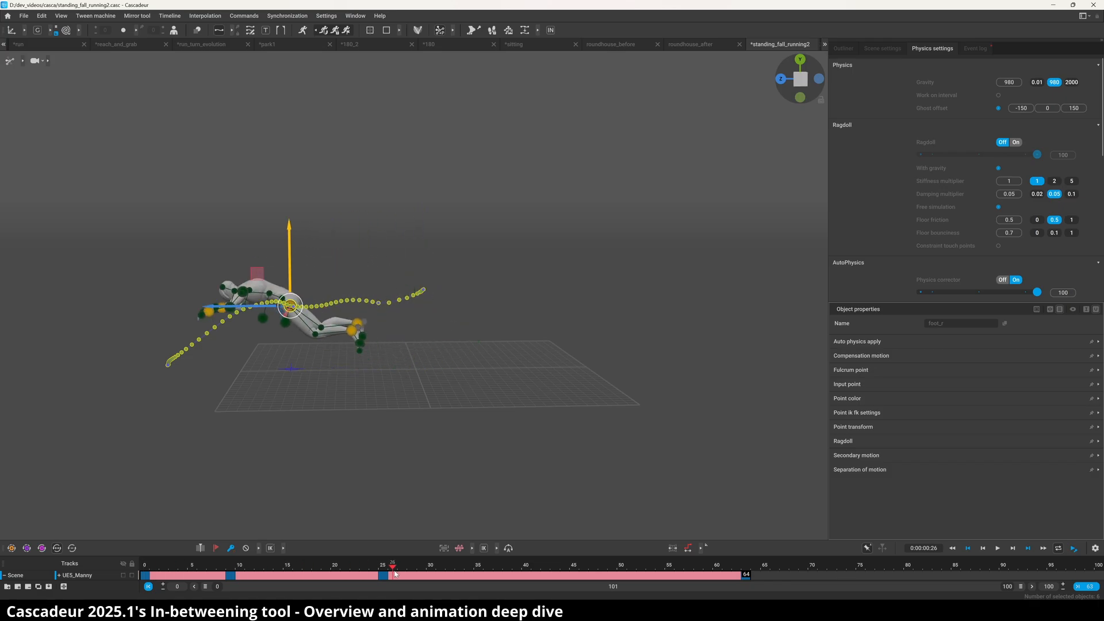
left_click(231, 575)
key("Delete")
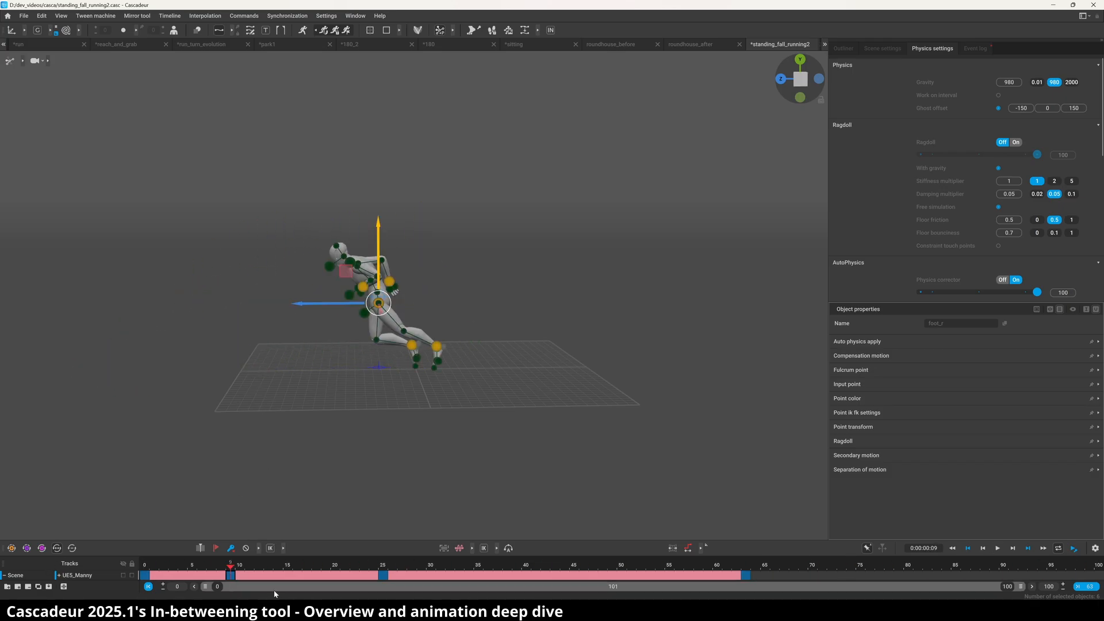
left_click(383, 575)
key("Delete")
Step: Check the first and last key poses of the fall, clear the selection and play frames 0 to 63
left_click(145, 575)
key("Up")
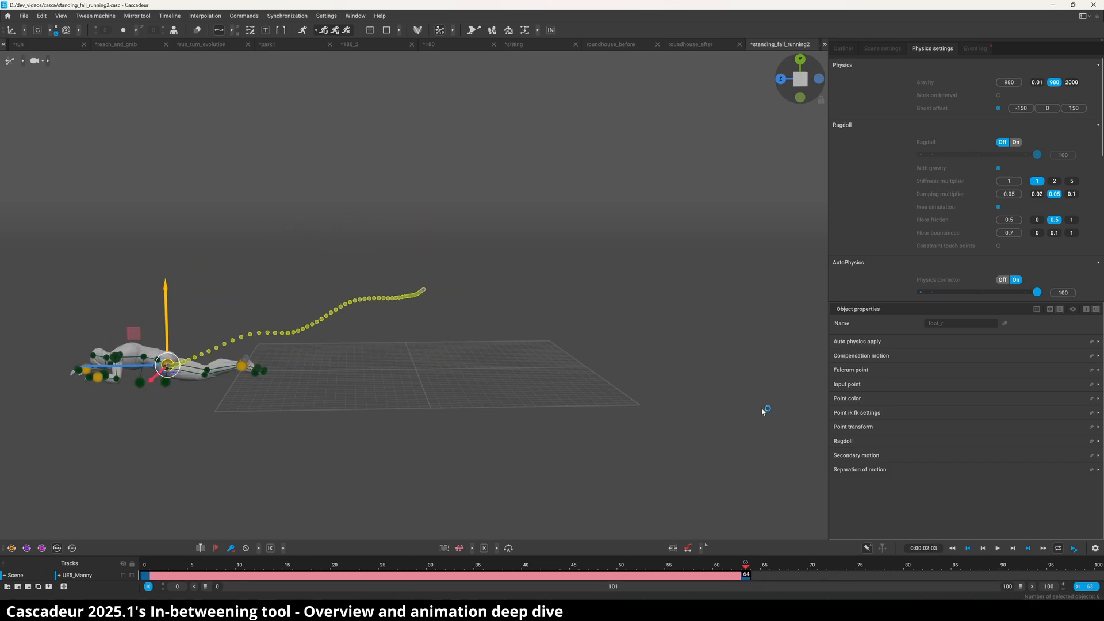
key("space")
left_click(315, 274)
key("space")
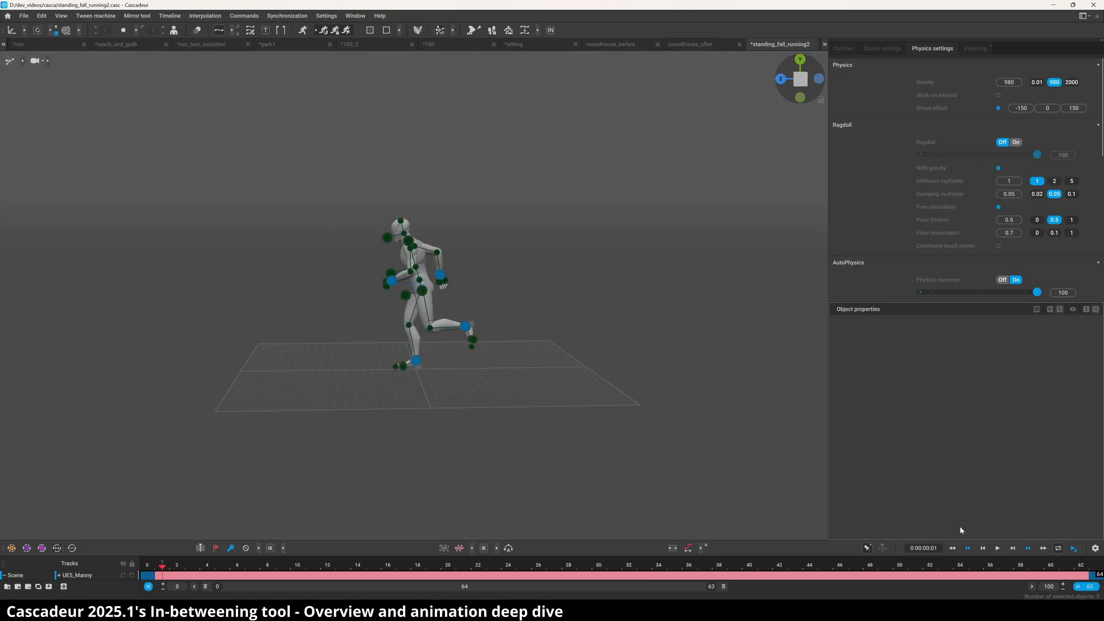
Step: Move the fall's final key pose to frame 44, generate in-betweening over frames 0 to 44 and play the result
left_click(1092, 575)
middle_click_drag(1092, 576, 808, 577)
left_click_drag(808, 576, 147, 577)
left_click(550, 30)
left_click(148, 566)
key("space")
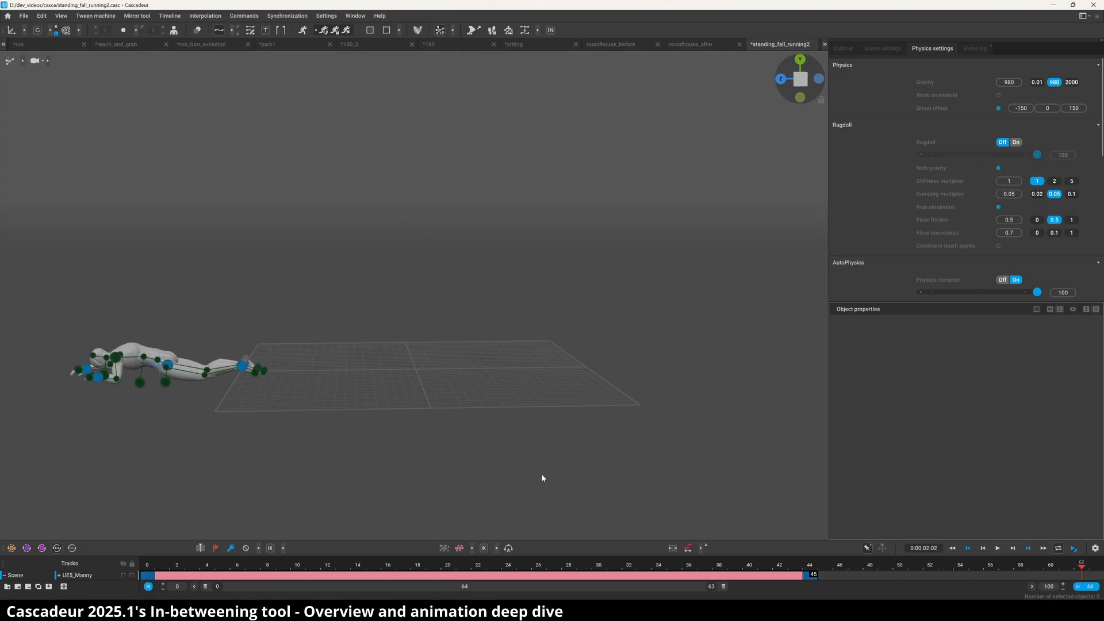
Step: Move the fall's final key pose to frame 31 and play the shortened motion
left_click(809, 576)
middle_click_drag(810, 575, 614, 583)
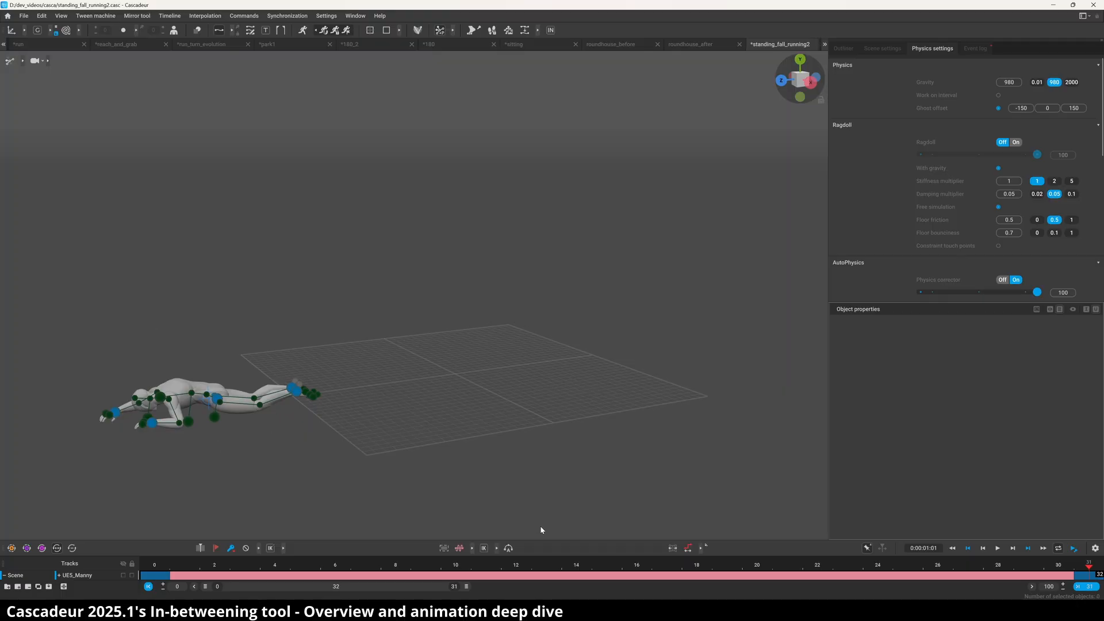
key("space")
Step: Key the generated fall pose at frame 24 and move the final key pose to frame 28
left_click_drag(908, 577, 875, 577)
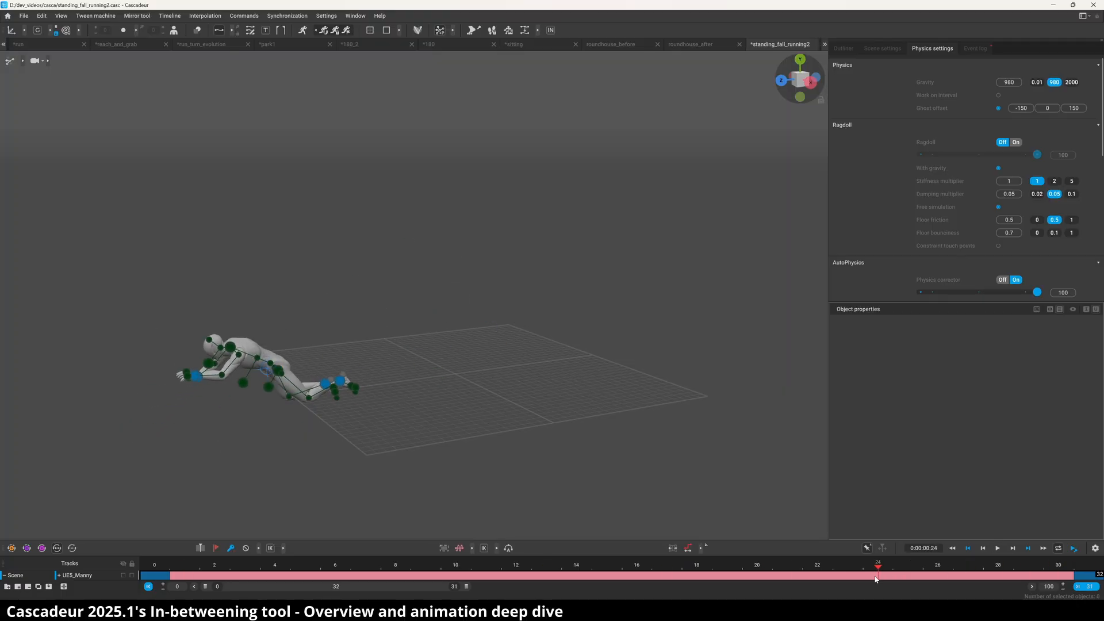
left_click(1086, 575)
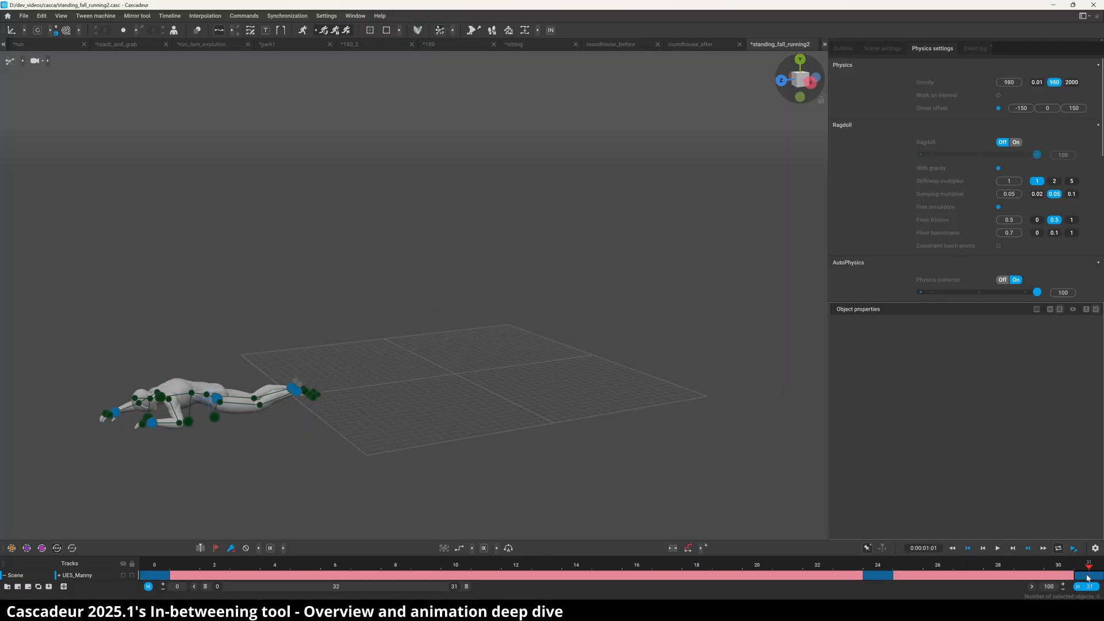
middle_click_drag(1087, 578, 999, 578)
left_click(886, 578)
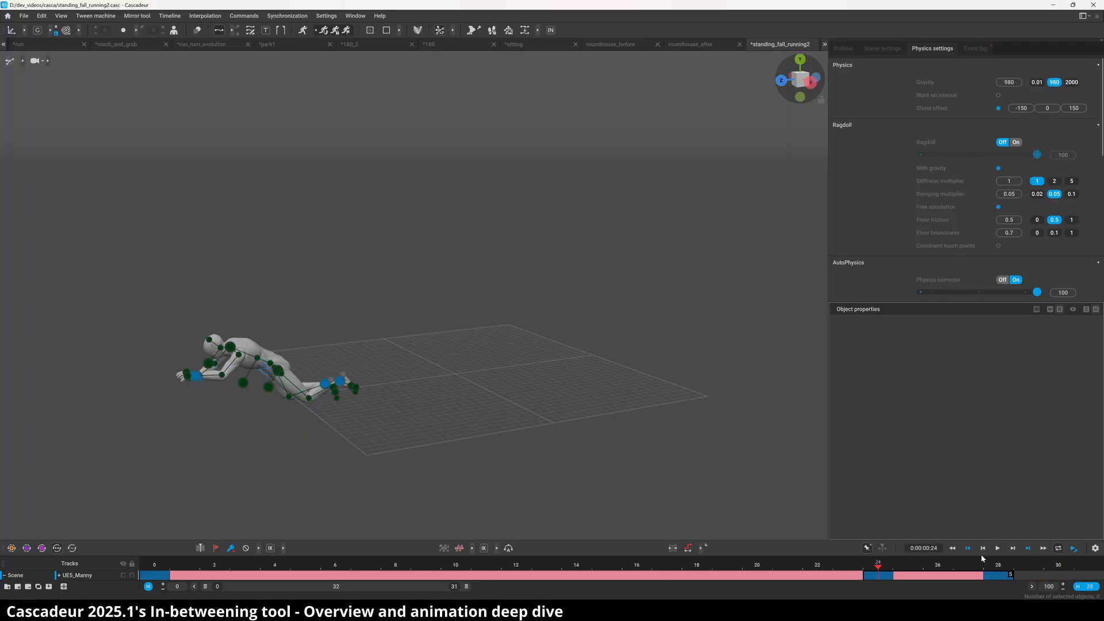
Step: Undo the latest timing edits and place the final key pose at frame 28 again
key("ctrl+z")
key("ctrl+z")
key("ctrl+z")
key("ctrl+z")
key("ctrl+z")
left_click_drag(1098, 575, 1007, 575)
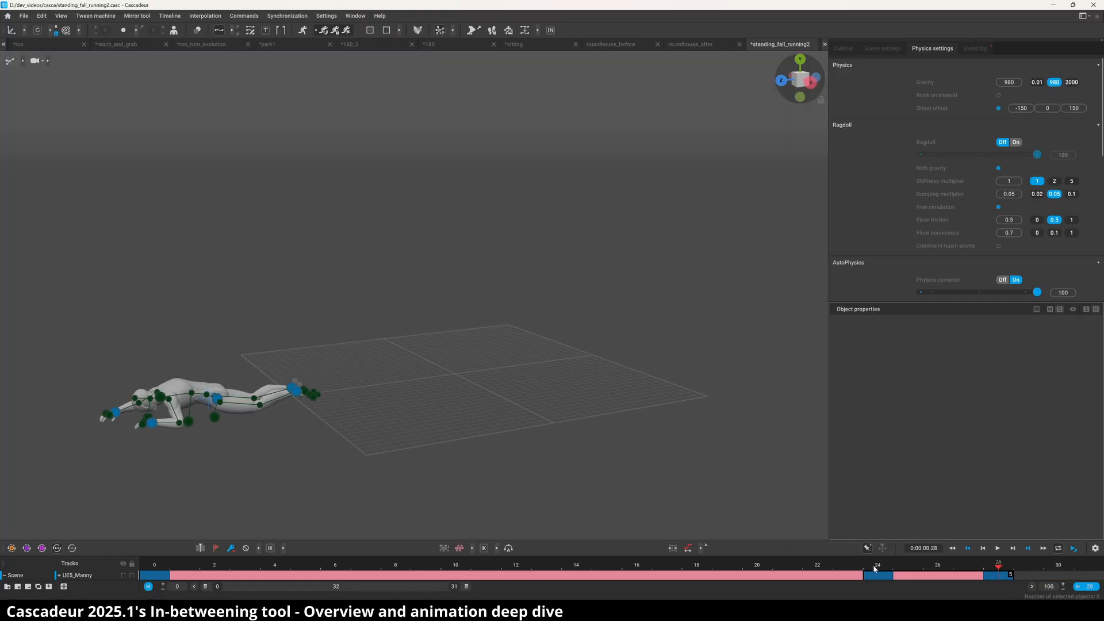
Step: Fit the timeline to frames 0 to 28 and play the fall
left_click_drag(873, 566, 606, 566)
left_click(1085, 587)
key("space")
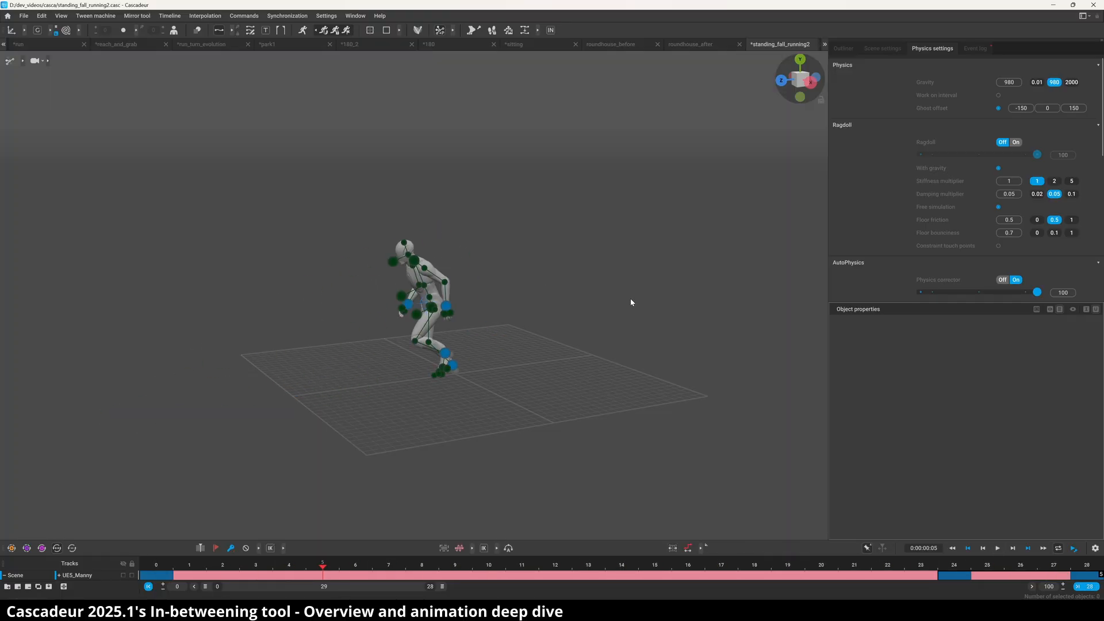
Step: Open the standingjump2 scene and play the jump from the first frame, viewed from the side
left_click(825, 45)
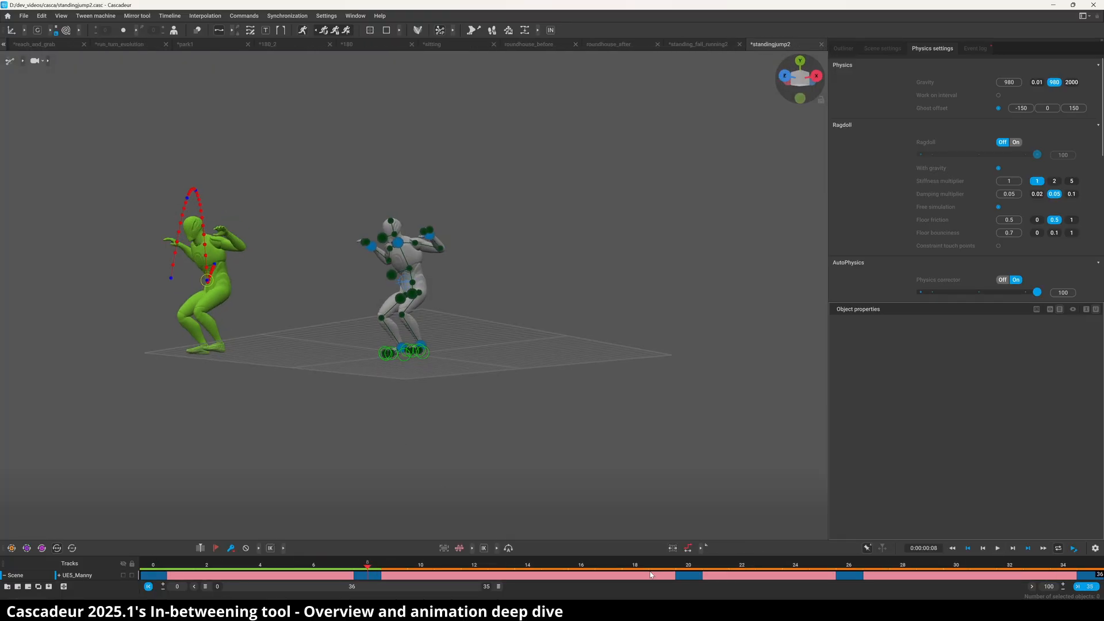
left_click_drag(736, 510, 650, 532, "alt")
key("space")
left_click(151, 565)
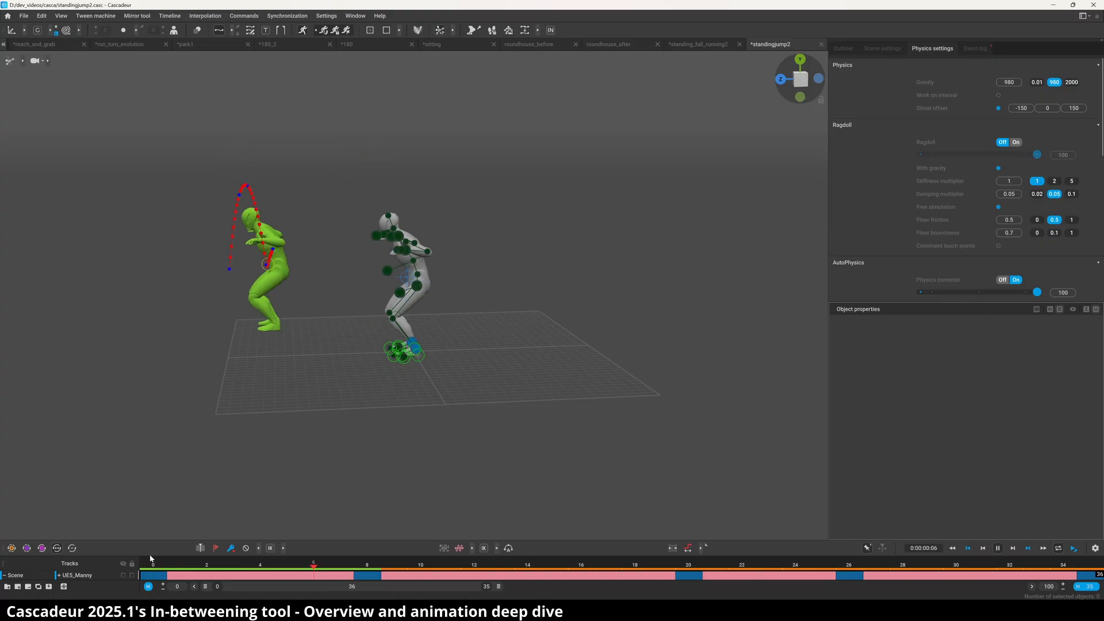
Step: Return to the sitting scene and play its animation while viewing the character from different angles
left_click(697, 46)
left_click(435, 44)
key("space")
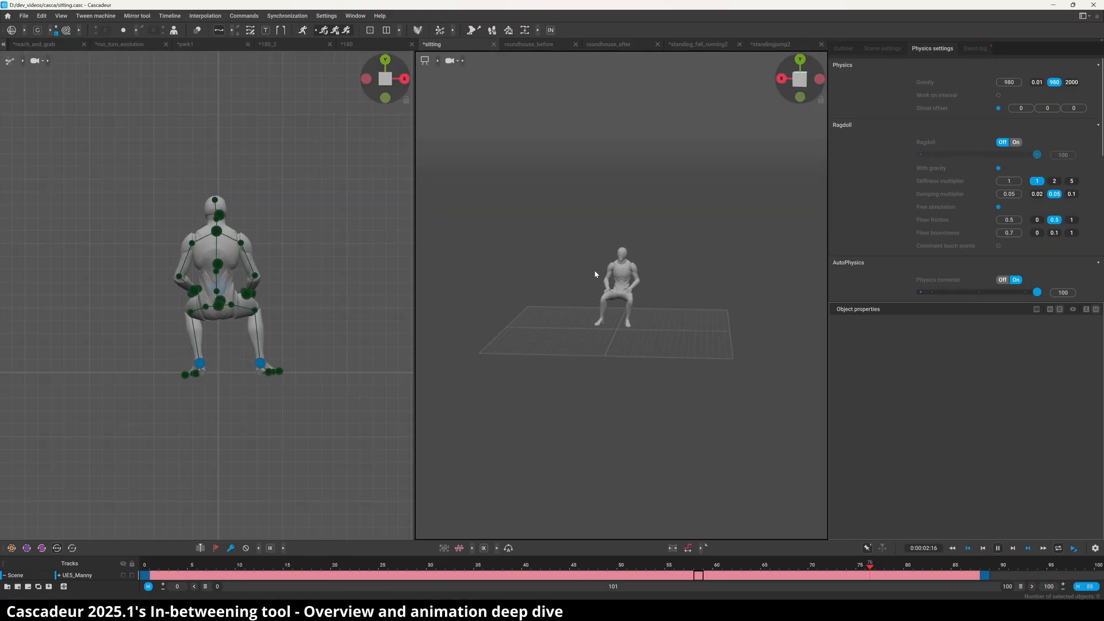
left_click_drag(581, 275, 667, 320, "alt")
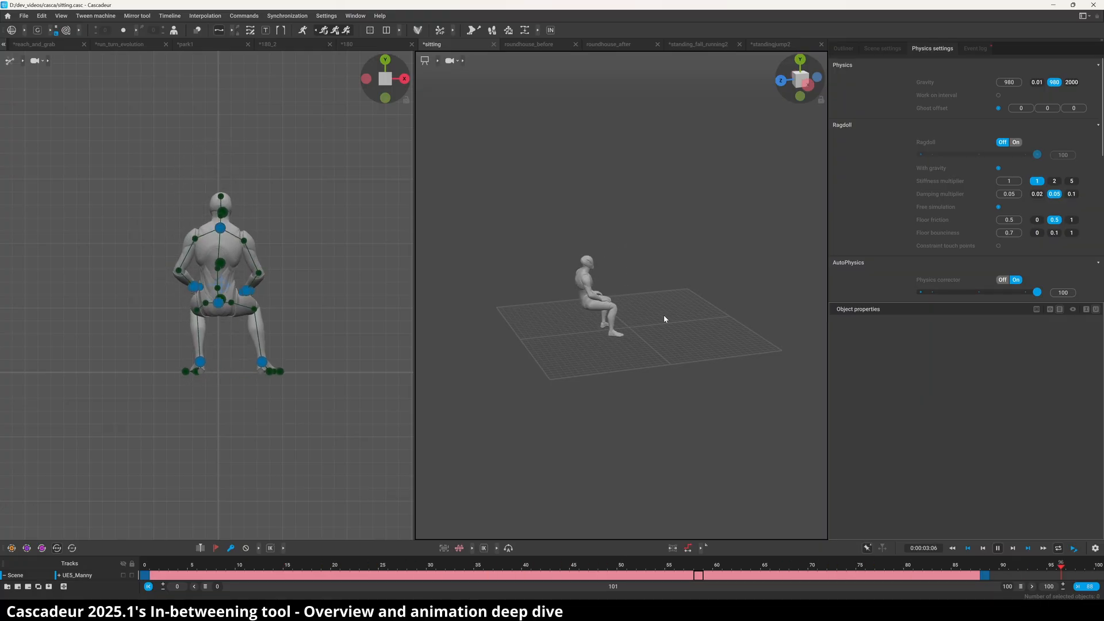
Step: Stop the sitting animation and switch to the browser to view Cascadeur's download and pricing pages
key("space")
key("alt+Tab")
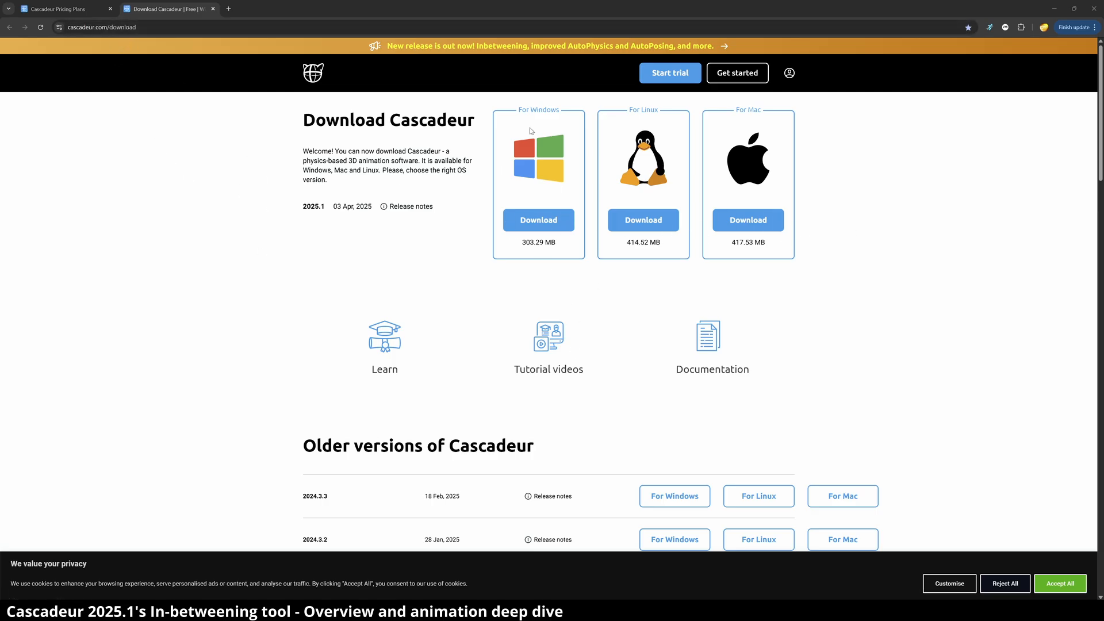
left_click(72, 7)
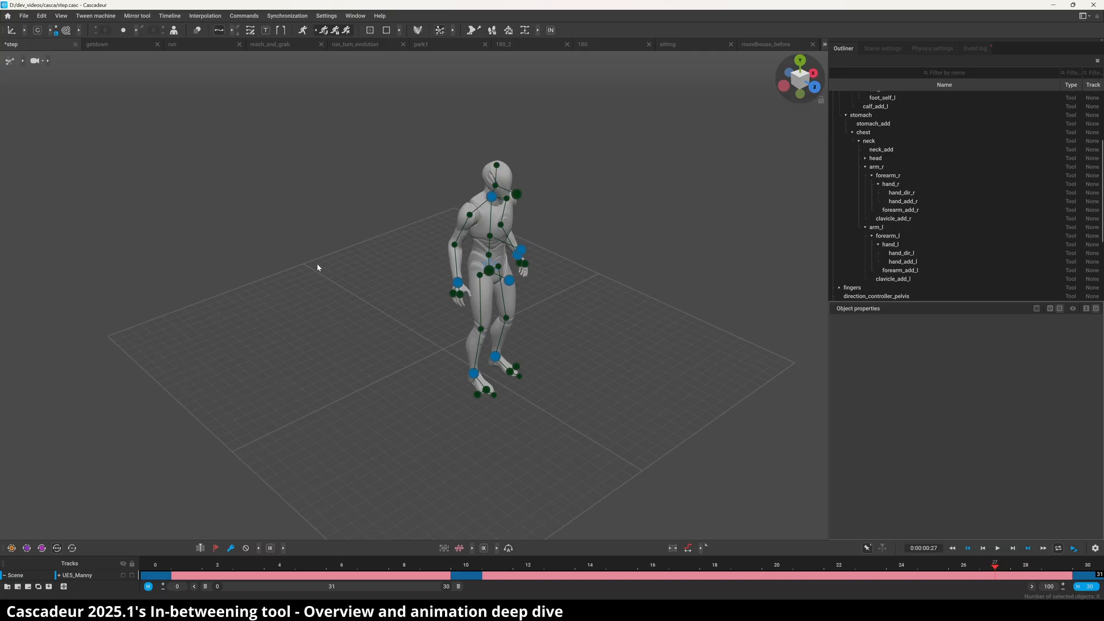
Step: In the step scene, compare the first key pose at frame 0 with the final one at frame 30
right_click_drag(317, 263, 226, 220)
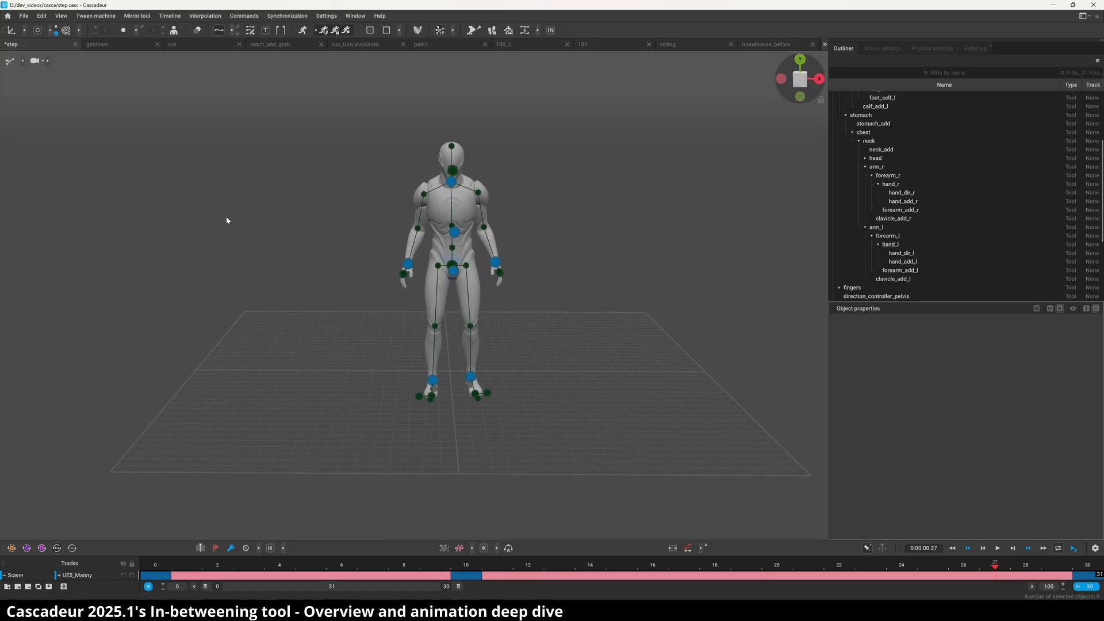
left_click(159, 576)
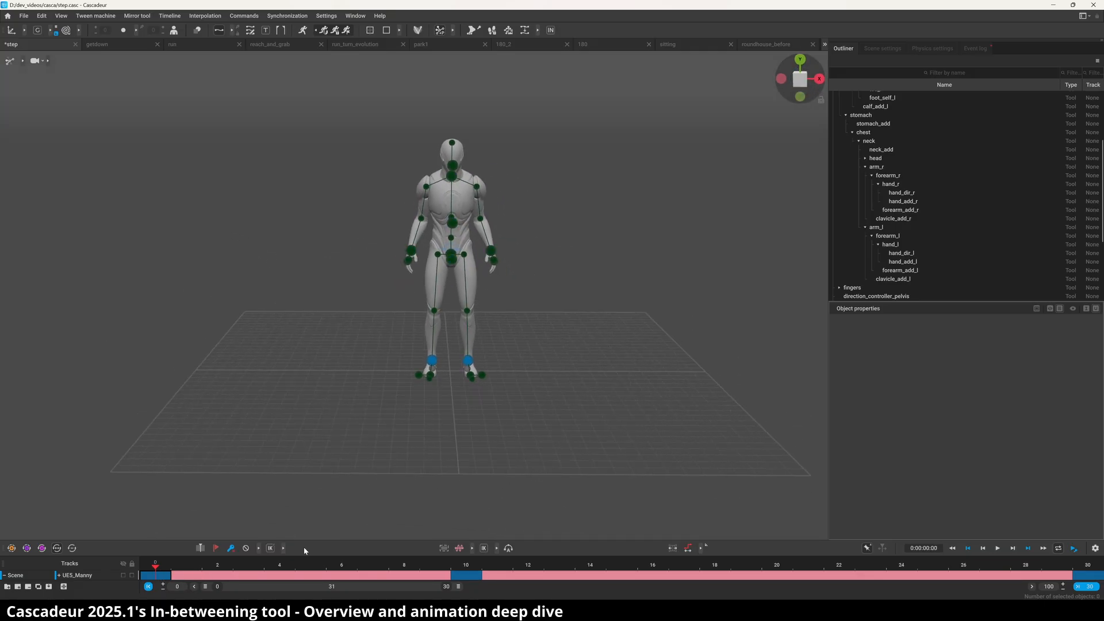
right_click_drag(331, 517, 376, 406)
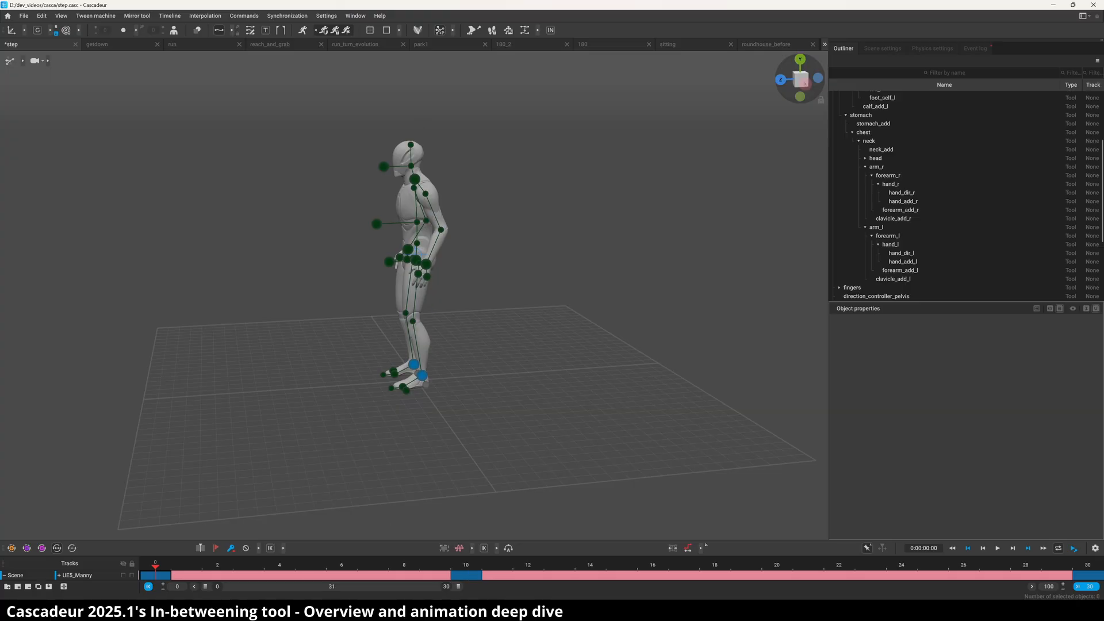
left_click(1092, 565)
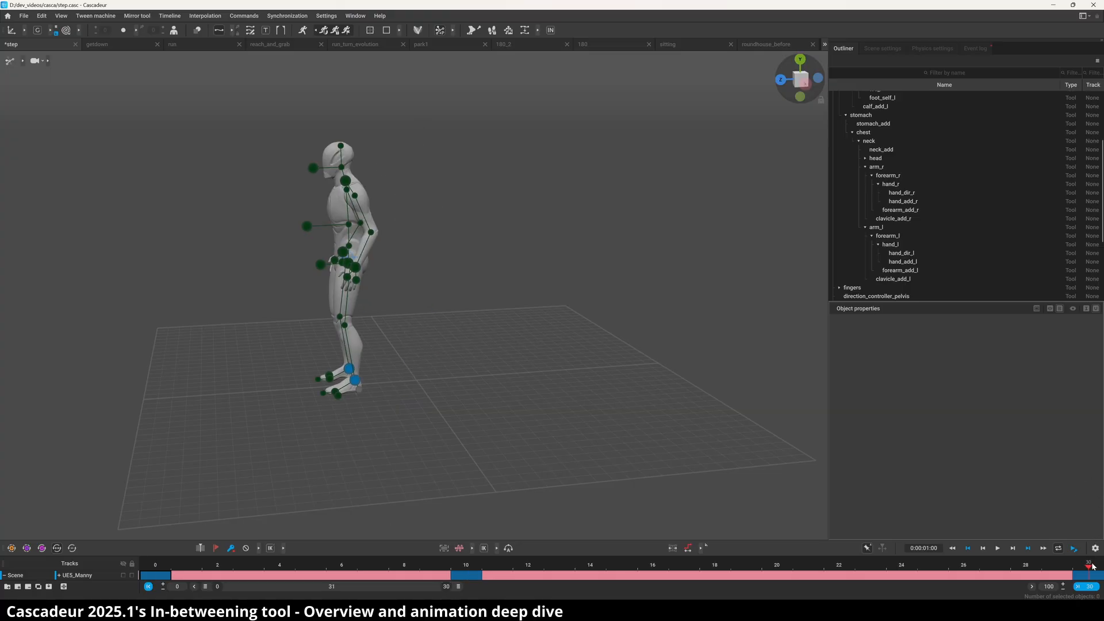
left_click(155, 566)
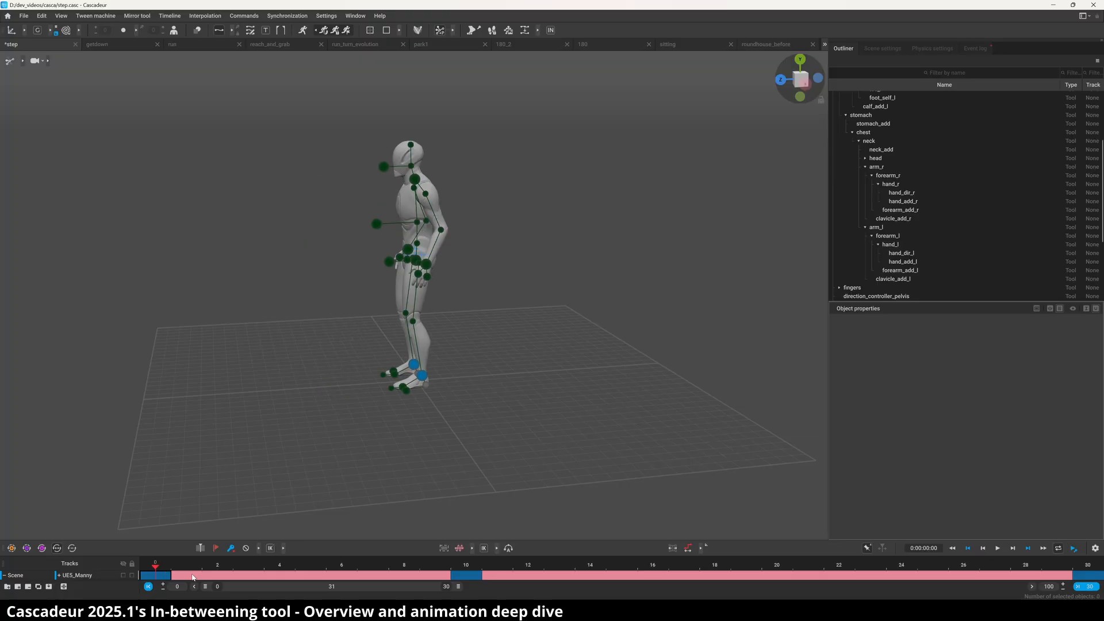
Step: Compare the middle key pose at frame 10 with the poses at frames 0 and 30 from the side and front
left_click(469, 566)
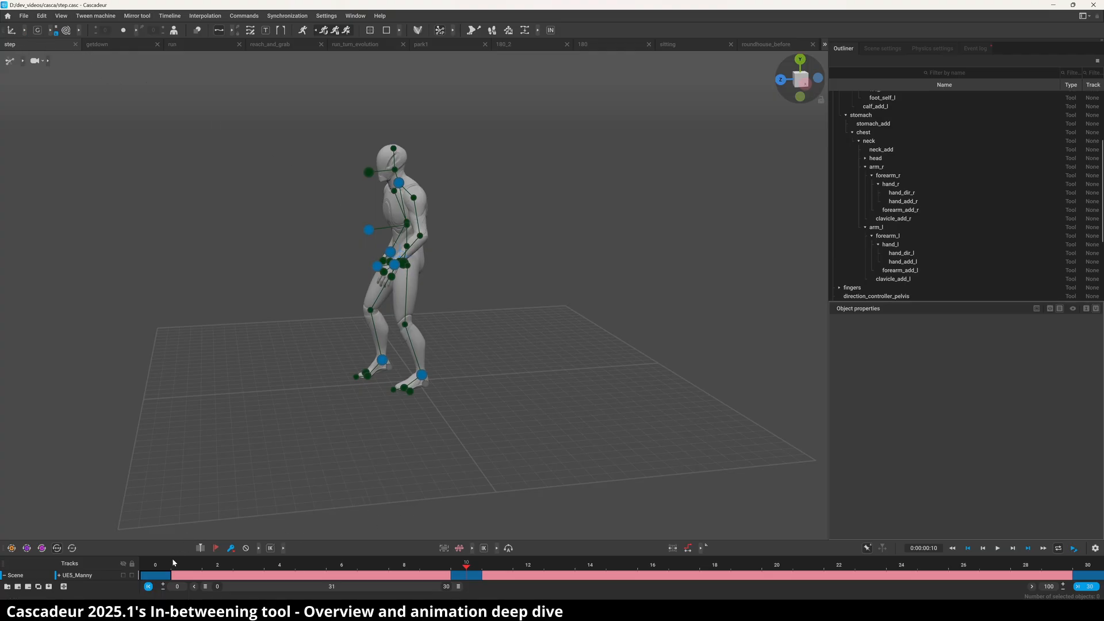
left_click(154, 568)
left_click(460, 570)
right_click_drag(368, 388, 553, 384)
left_click(153, 568)
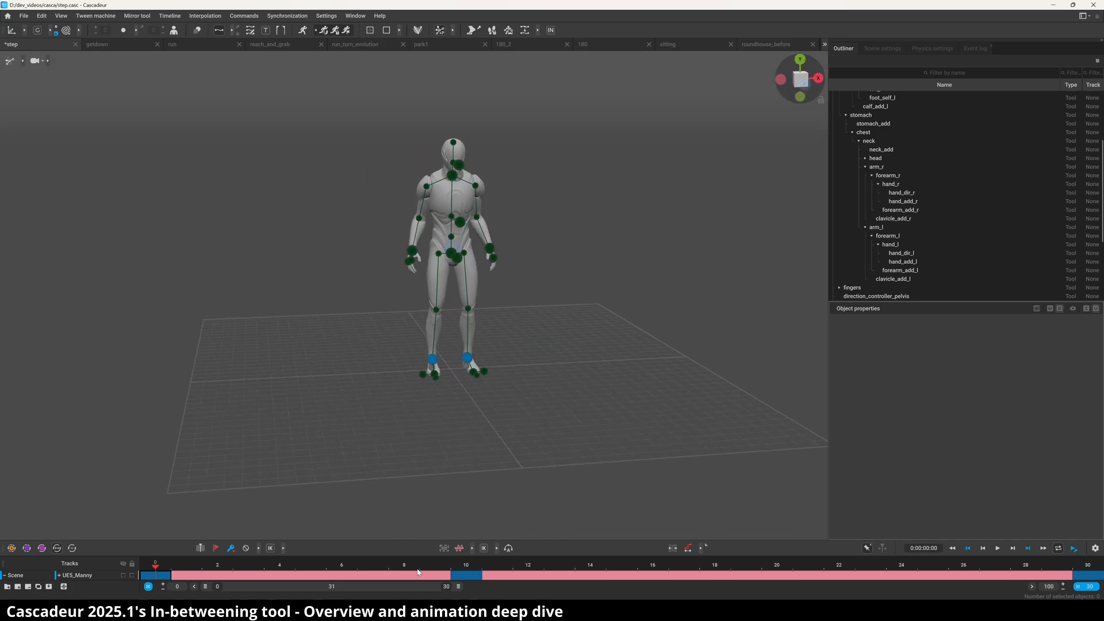
left_click(469, 567)
key("End")
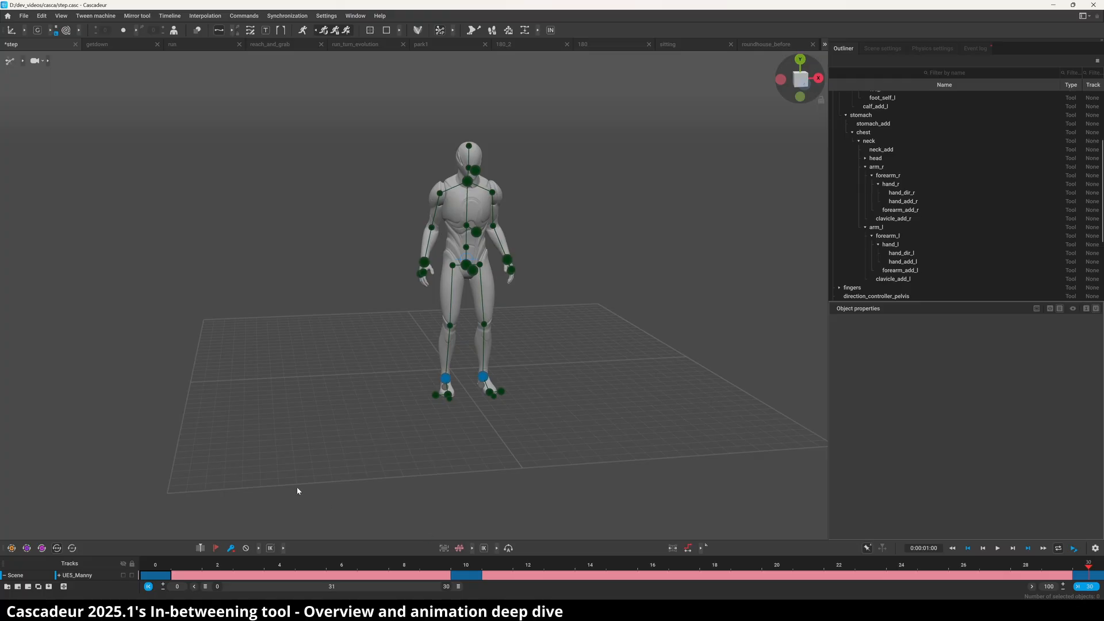
Step: Generate in-between motion from frame 0 to 30 of the step scene and play it from the front and side
left_click(161, 576)
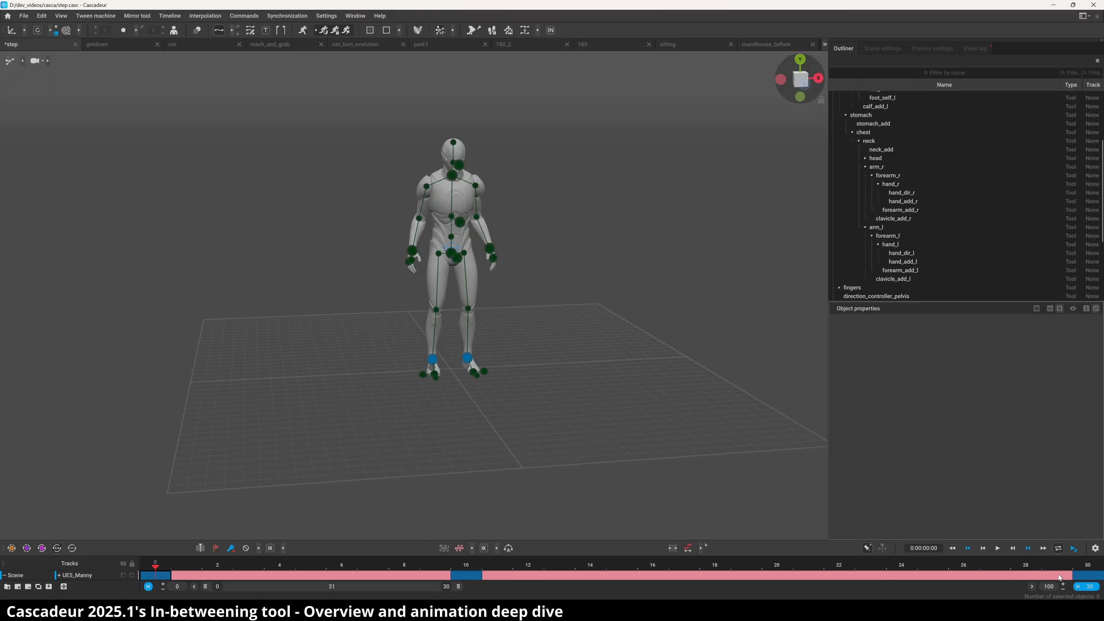
left_click(1081, 576, "shift")
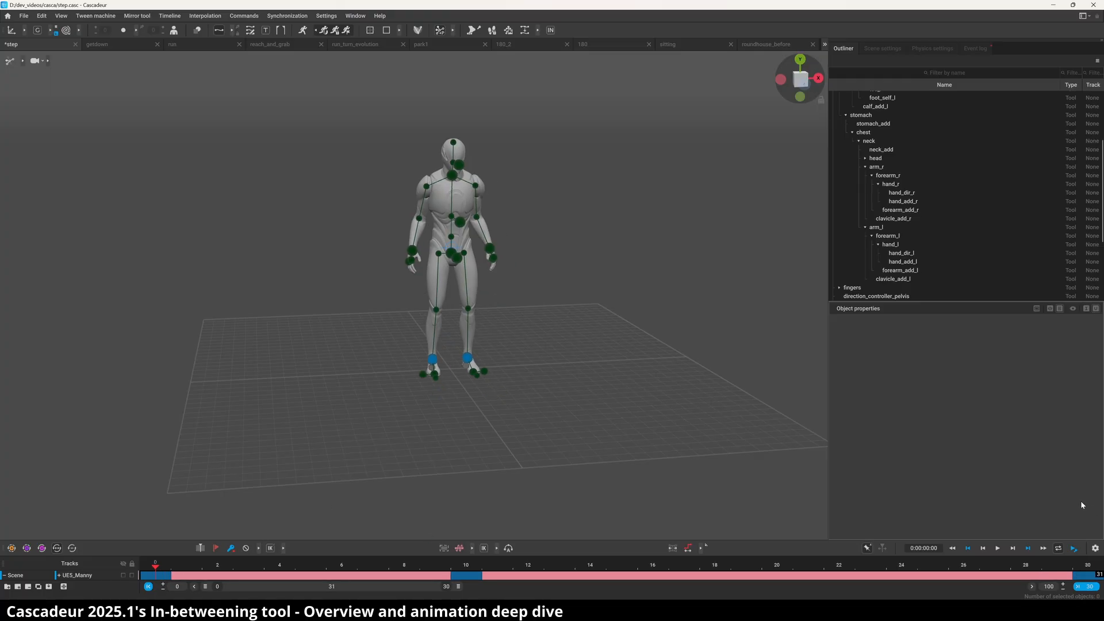
left_click(551, 30)
key("space")
mouse_move(315, 324)
left_mouse_down("alt")
mouse_move(285, 332)
mouse_move(323, 339)
left_mouse_up("alt")
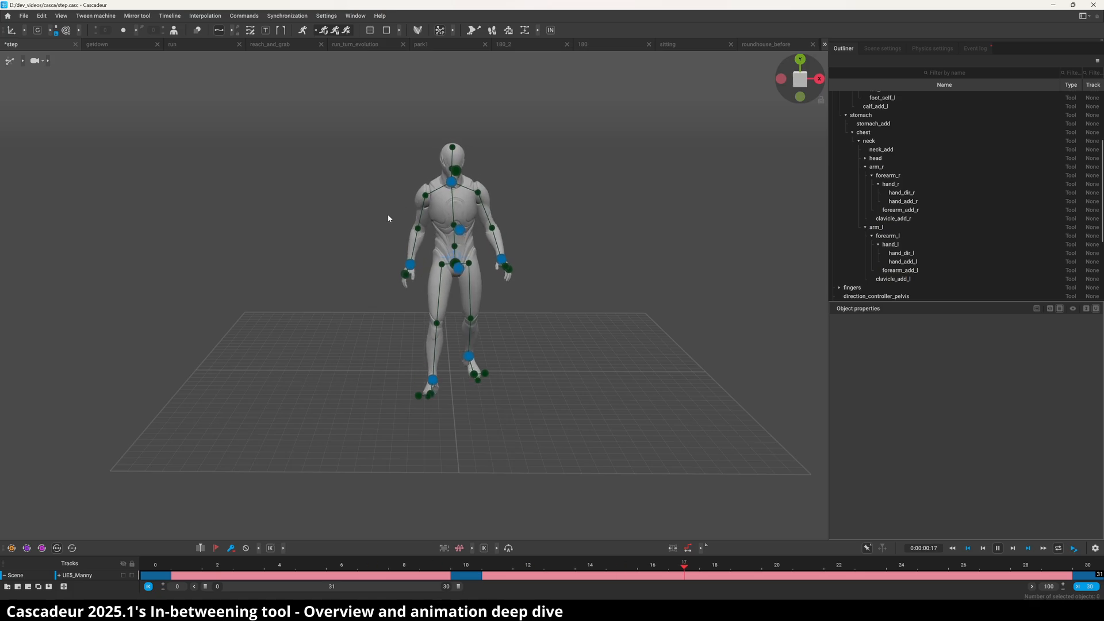
right_click_drag(431, 334, 318, 315)
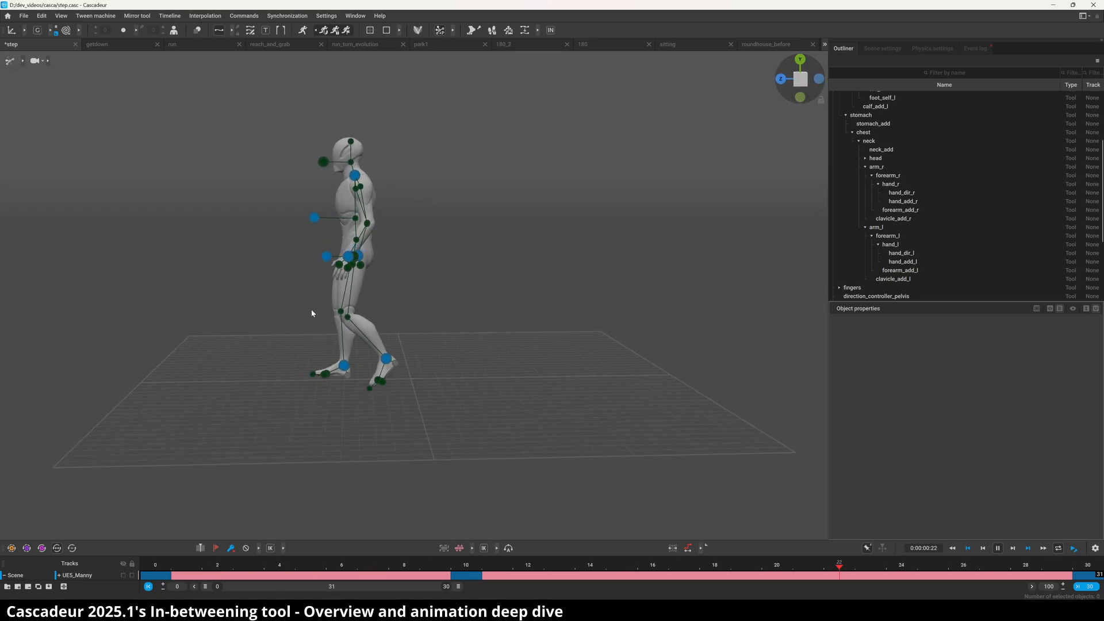
key("space")
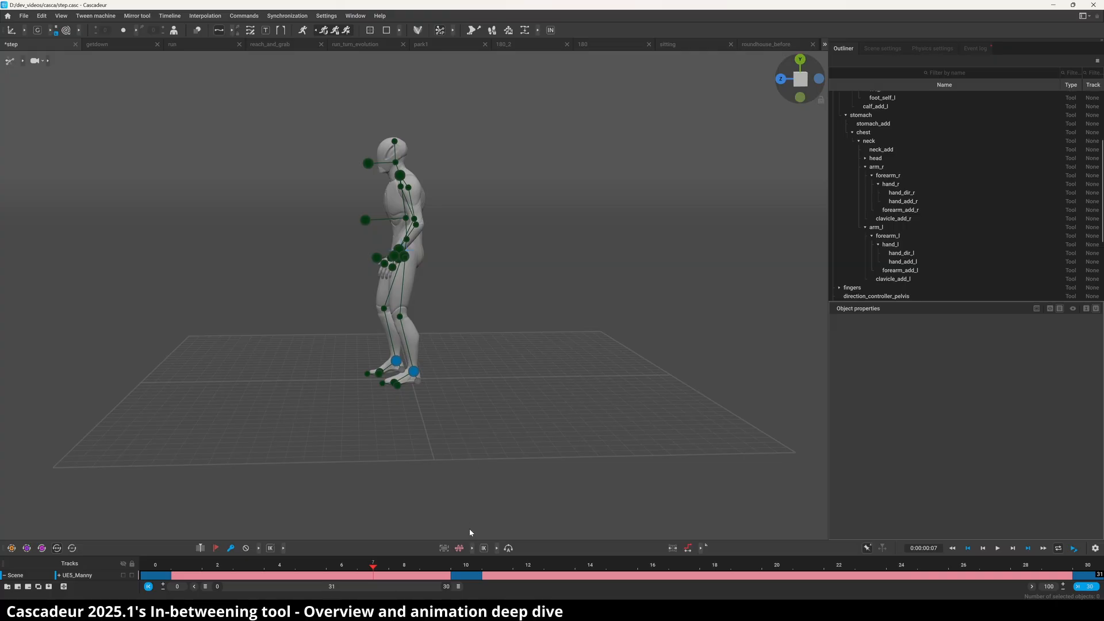
Step: Remove the key pose at frame 10 and generate motion using only the key poses at frames 0 and 30
left_click(477, 568)
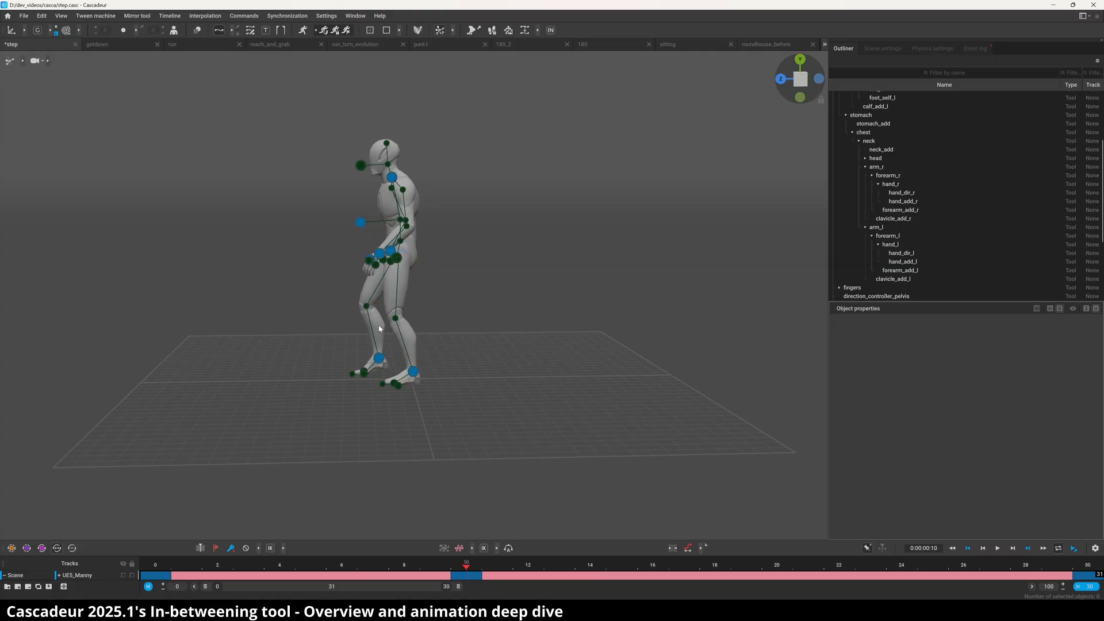
right_click_drag(379, 329, 487, 281)
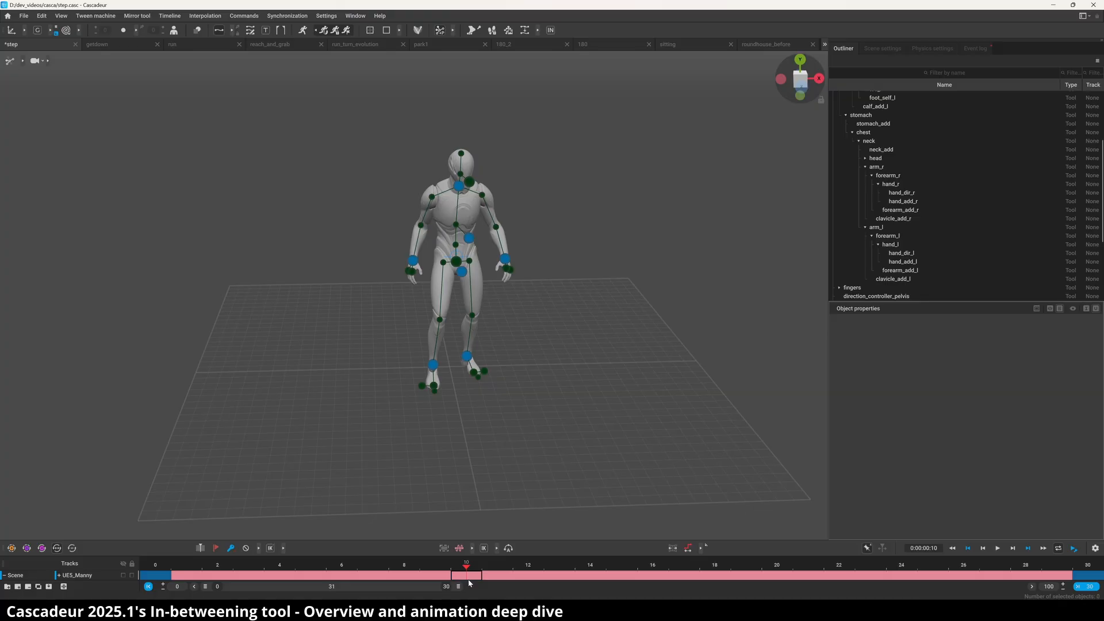
left_click(550, 30)
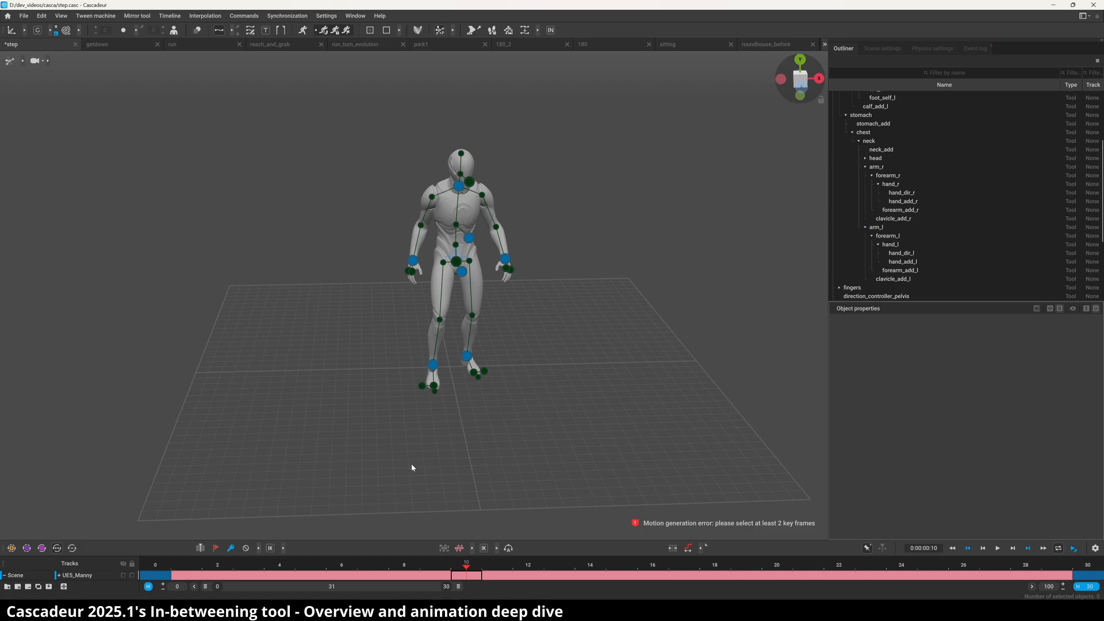
left_click(156, 573)
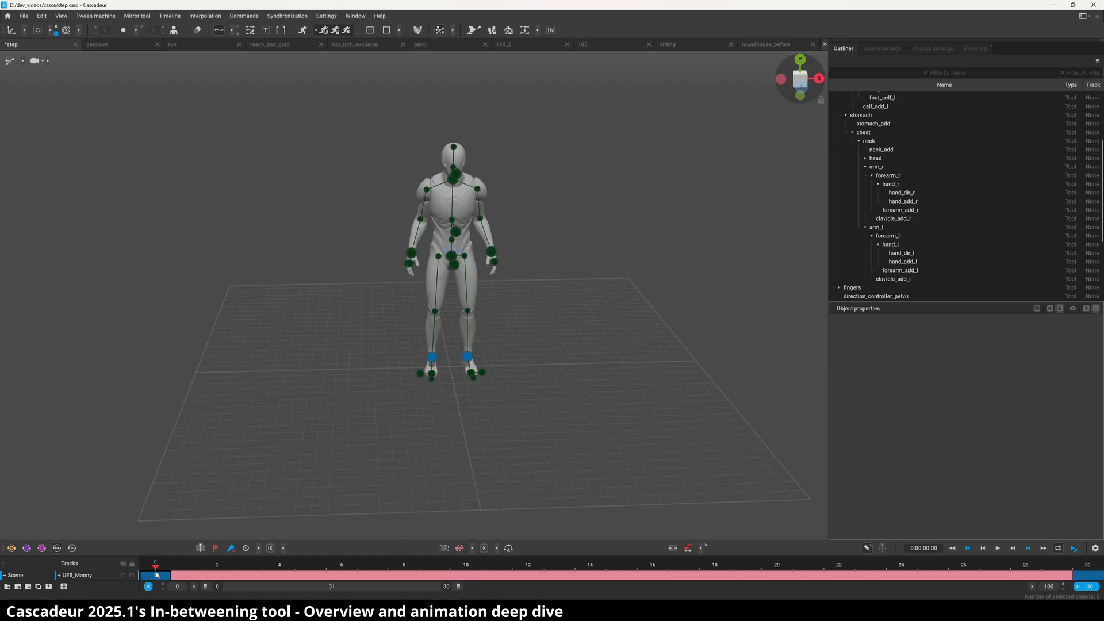
left_click(1086, 575, "shift")
left_click(550, 30)
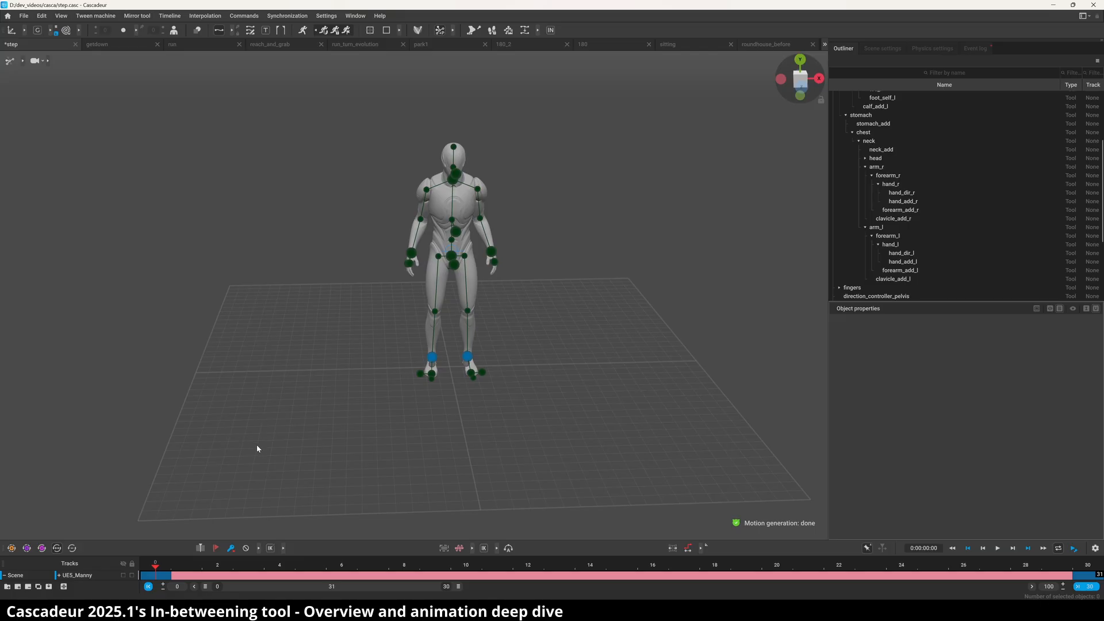
Step: Play the step generated from two key poses, viewed from the front, and return to the first frame
key("space")
right_click_drag(258, 440, 306, 402)
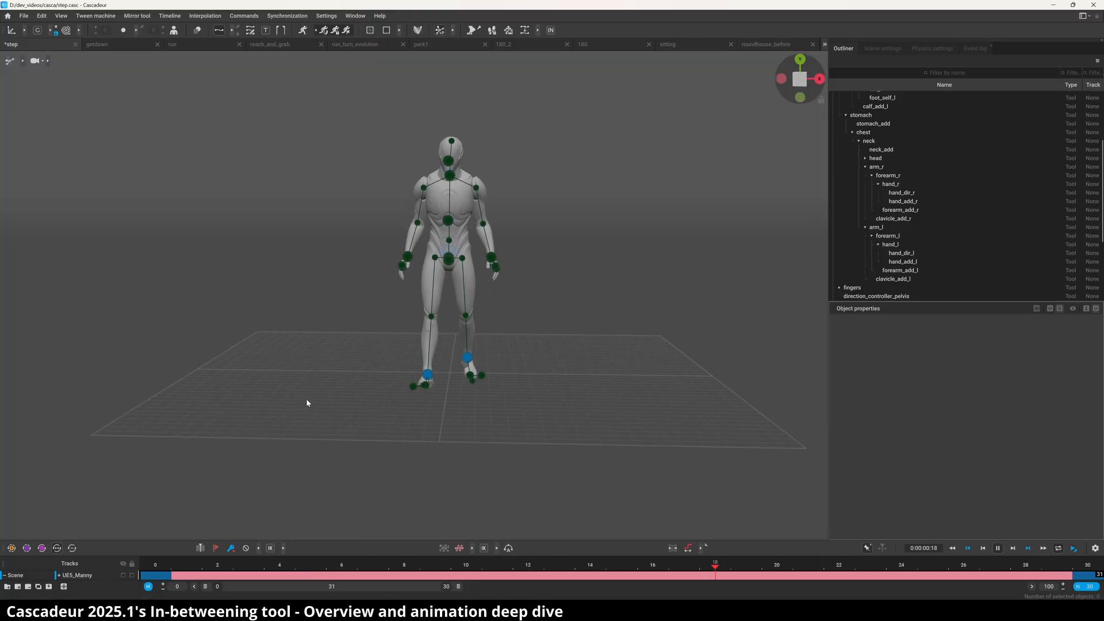
key("Home")
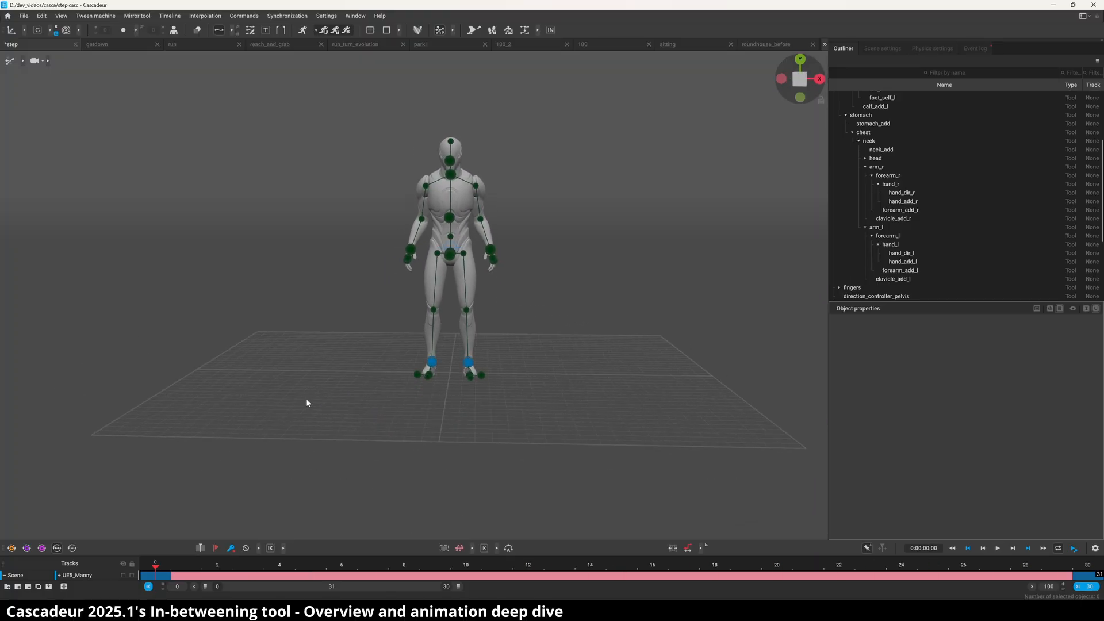
Step: Restore the key pose at frame 10 and select frames 0 to 30 for in-betweening
key("ctrl+Right")
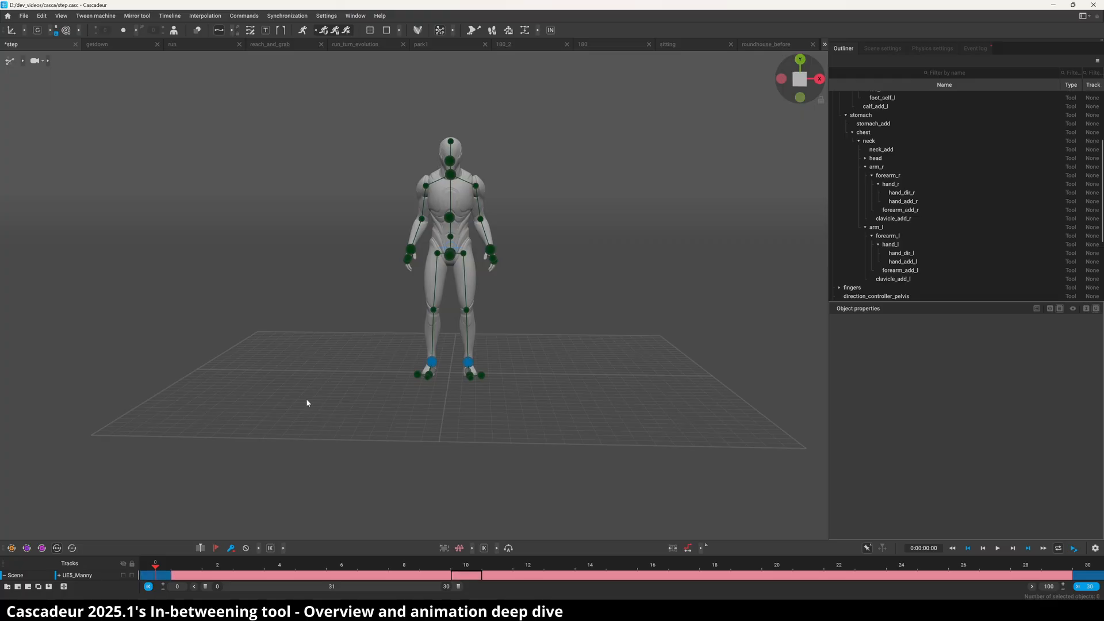
key("f")
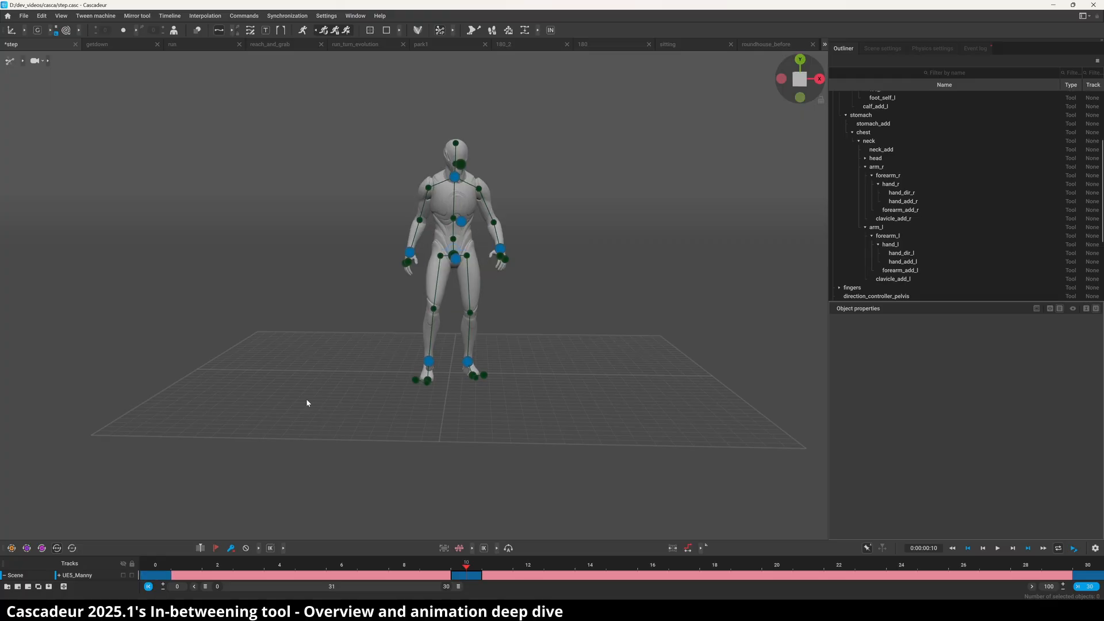
left_click(163, 577)
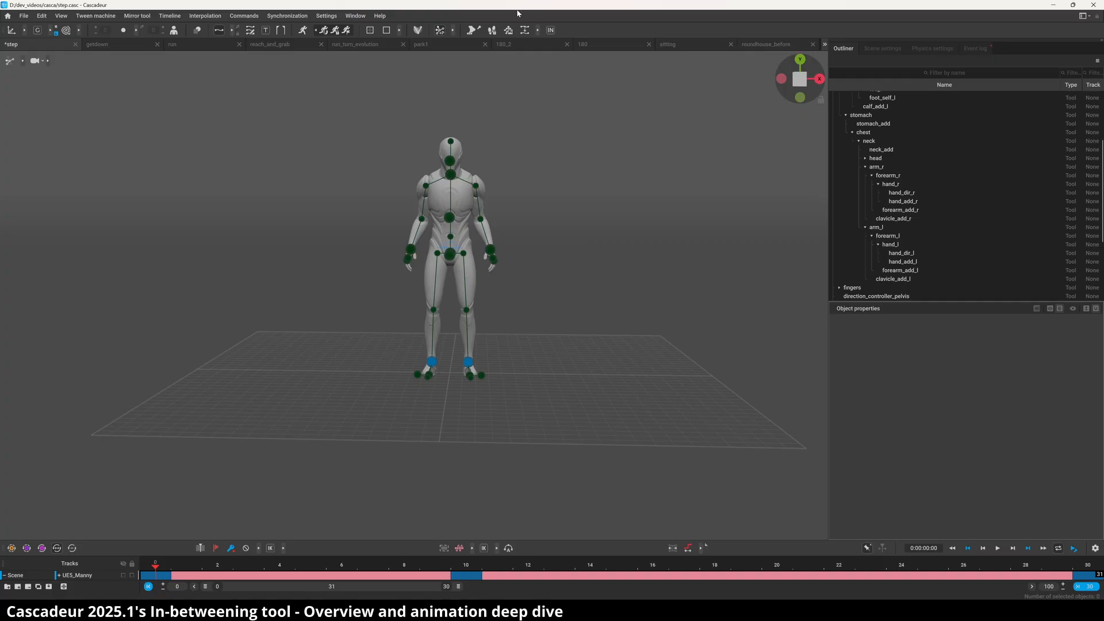
Step: Regenerate the in-between motion with the middle key pose and play the step from an angled view
key("space")
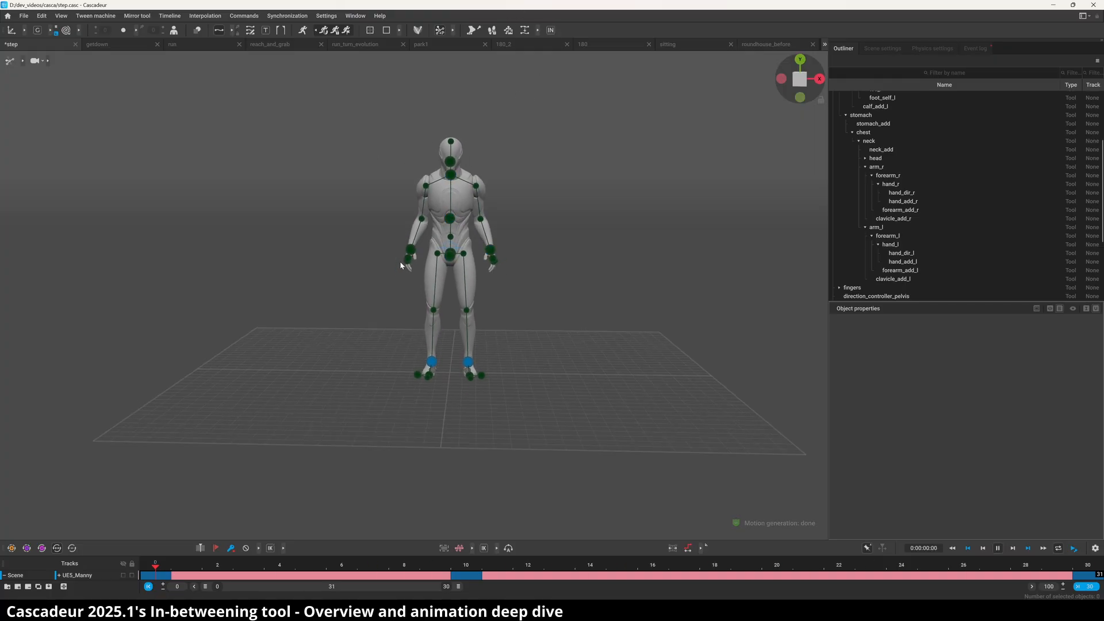
left_click_drag(400, 265, 395, 290, "alt")
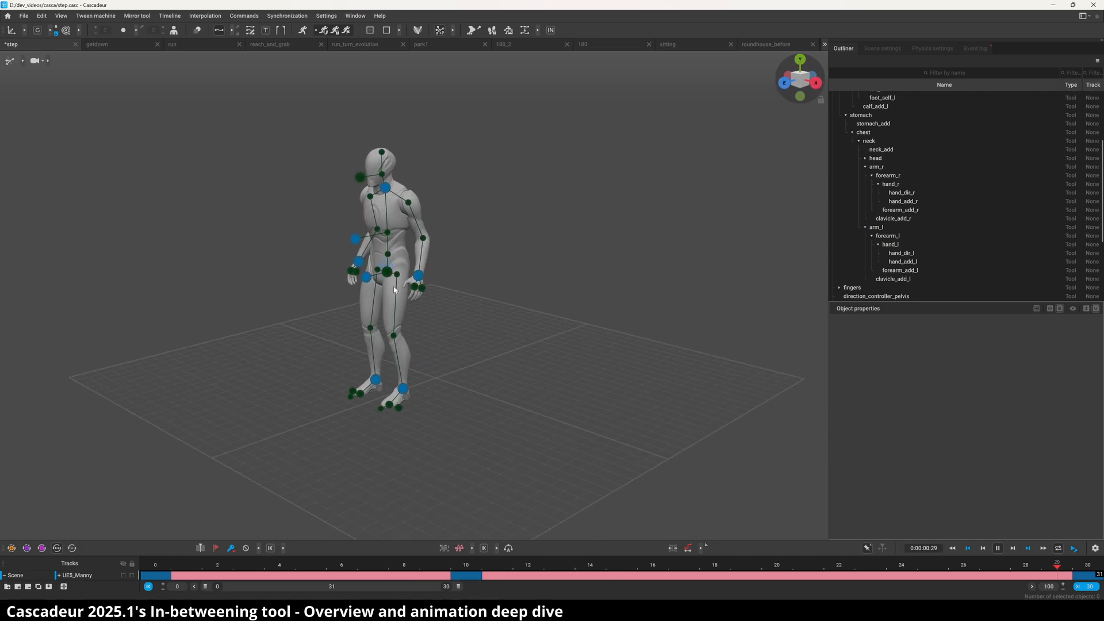
key("space")
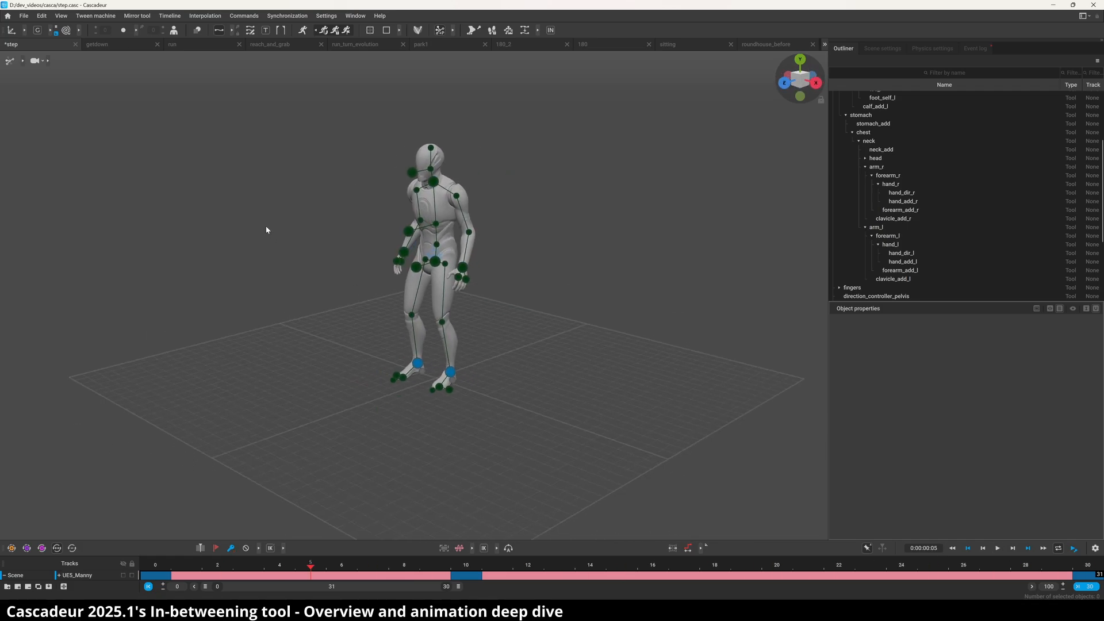
Step: Open the getdown scene and compare its key poses at frames 0 and 30 from different angles
left_click(110, 45)
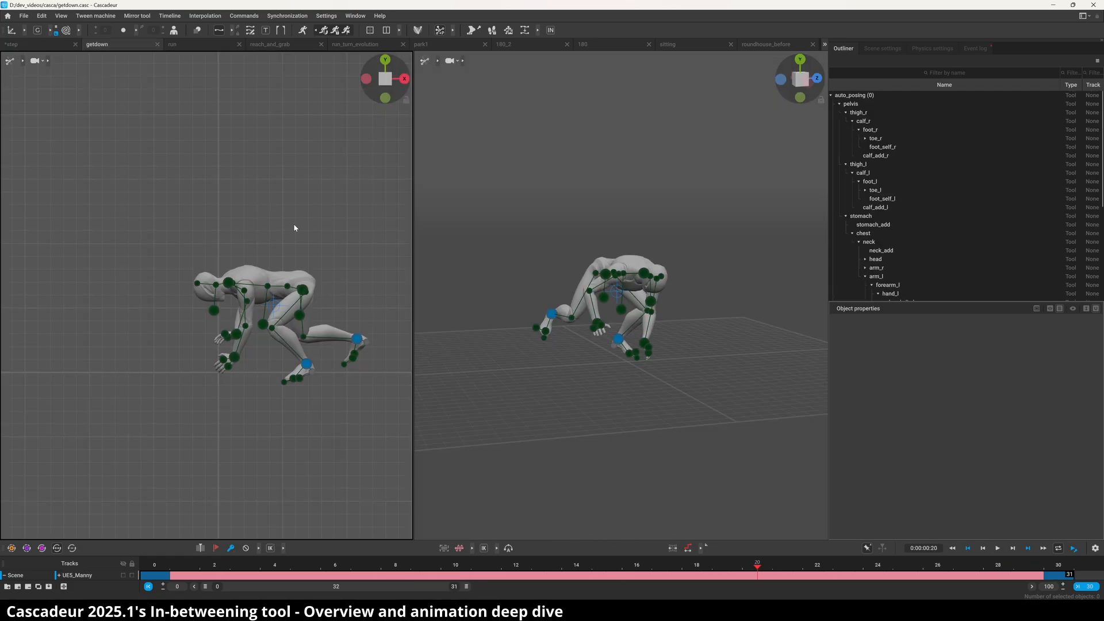
left_click(149, 573)
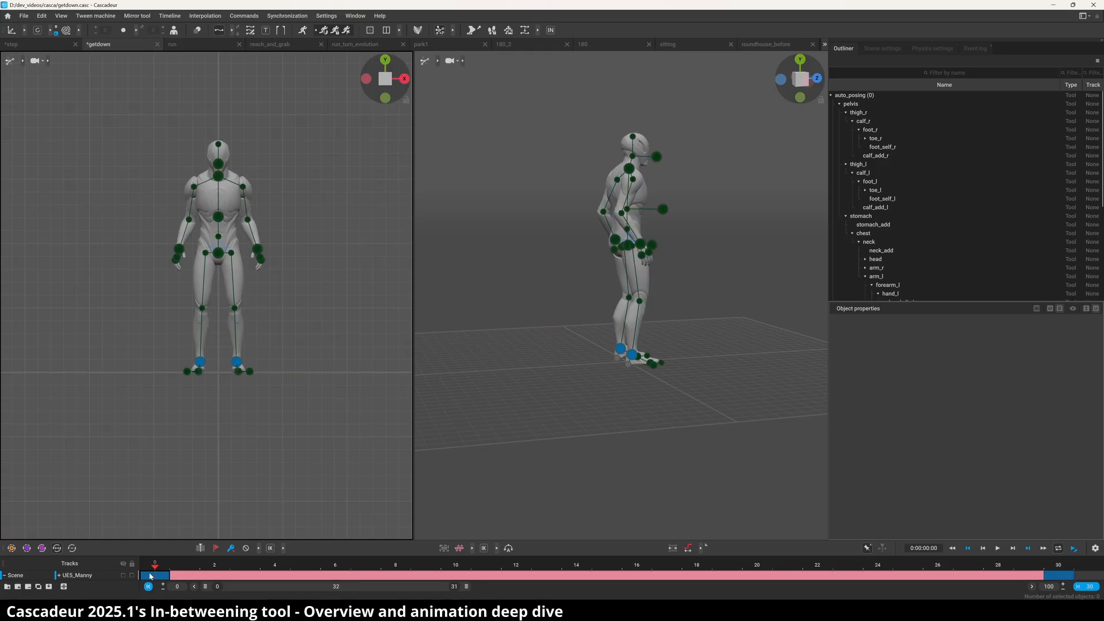
left_click(1059, 575)
left_click_drag(680, 324, 500, 380, "alt")
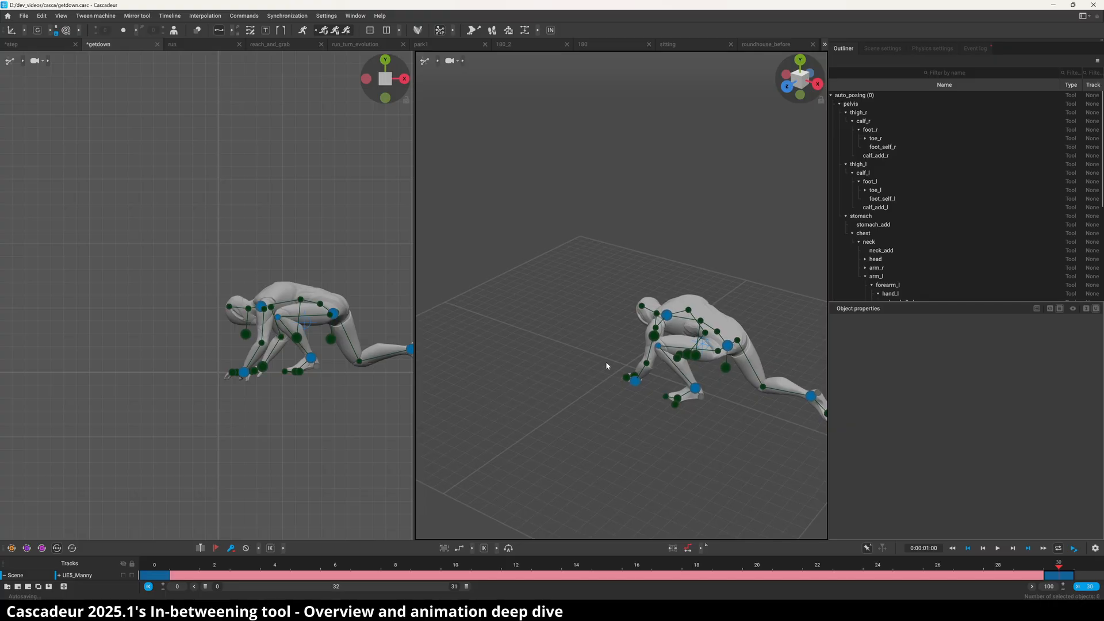
left_click_drag(744, 409, 581, 368, "alt")
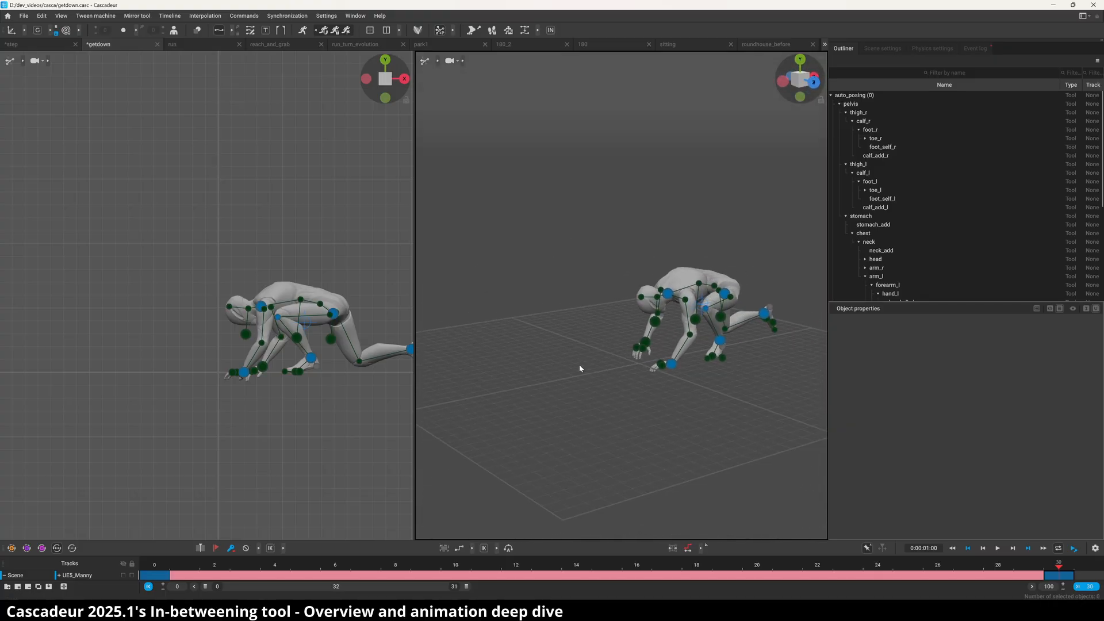
Step: Play the getdown animation from the first frame and view it from an angle in both viewports
left_click(161, 580)
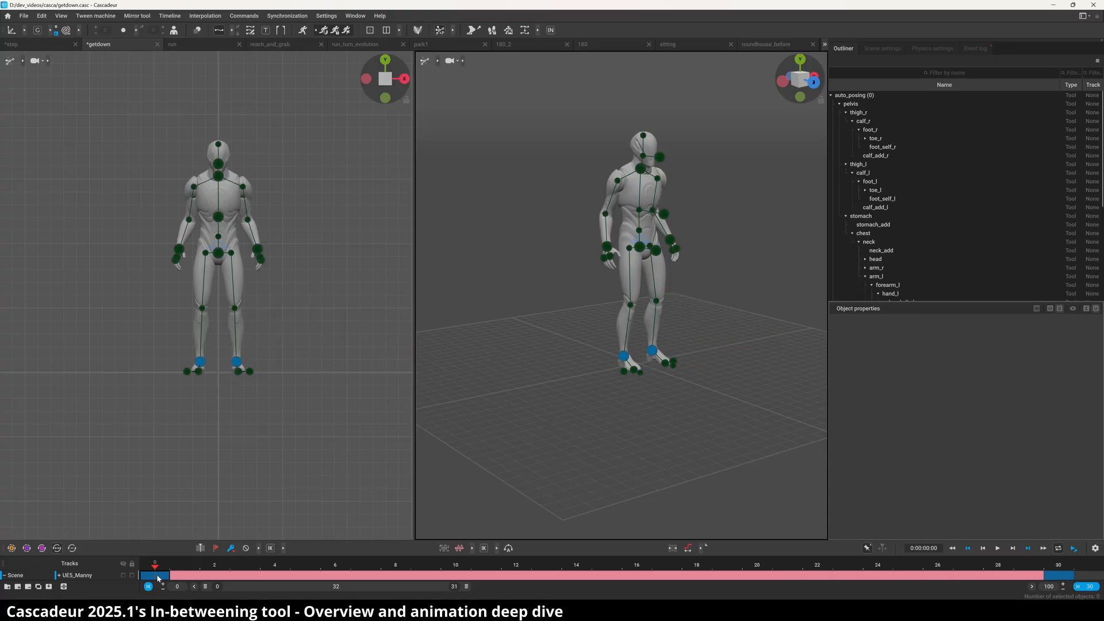
key("space")
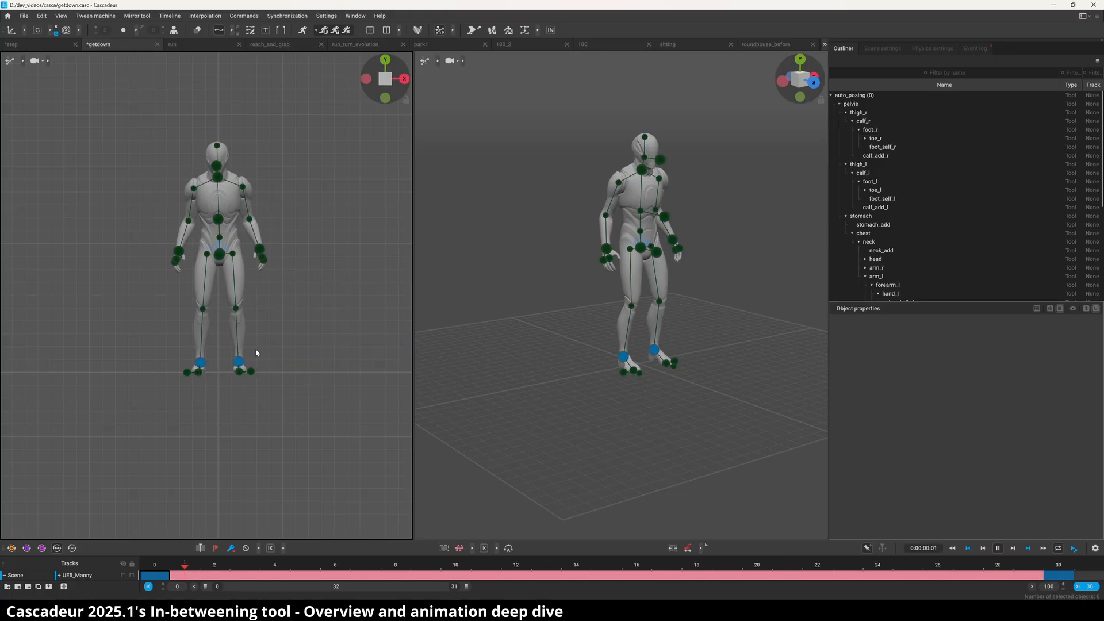
right_click_drag(143, 343, 116, 338)
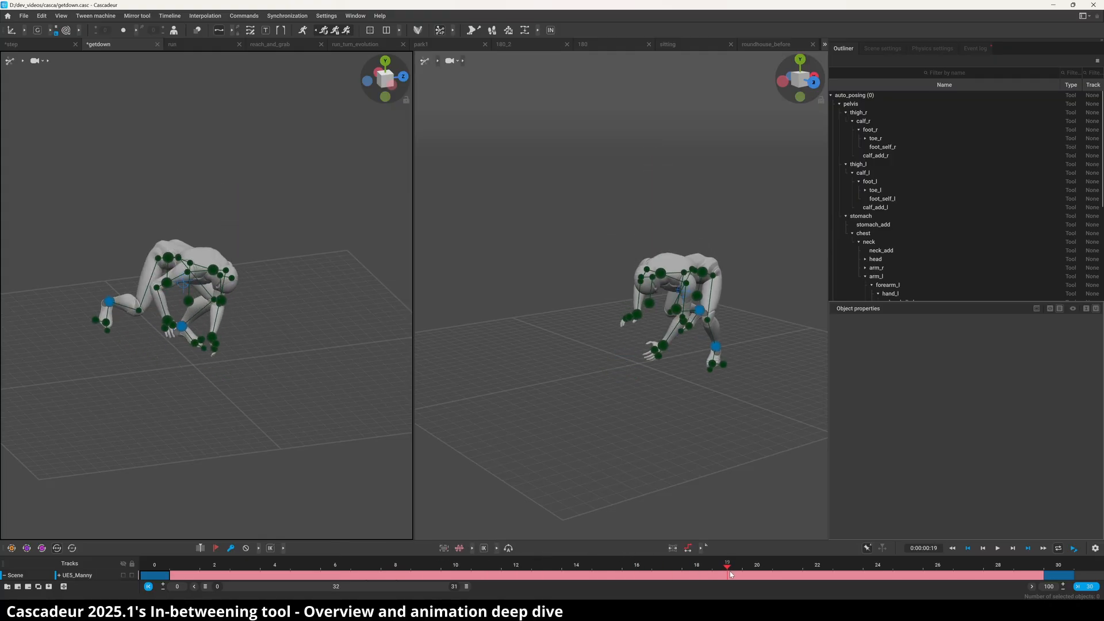
Step: Examine the getdown pose at frame 21 from several angles, checking how the hands and feet meet the floor
left_click_drag(748, 582, 803, 570)
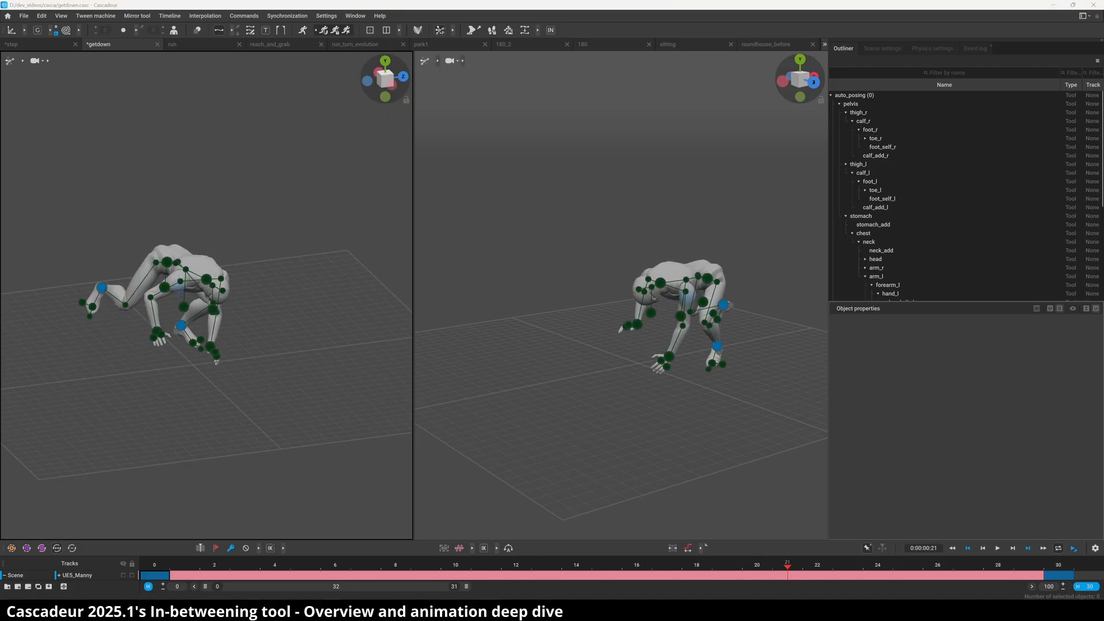
left_click_drag(124, 310, 236, 259, "alt")
left_click_drag(232, 314, 68, 305, "alt")
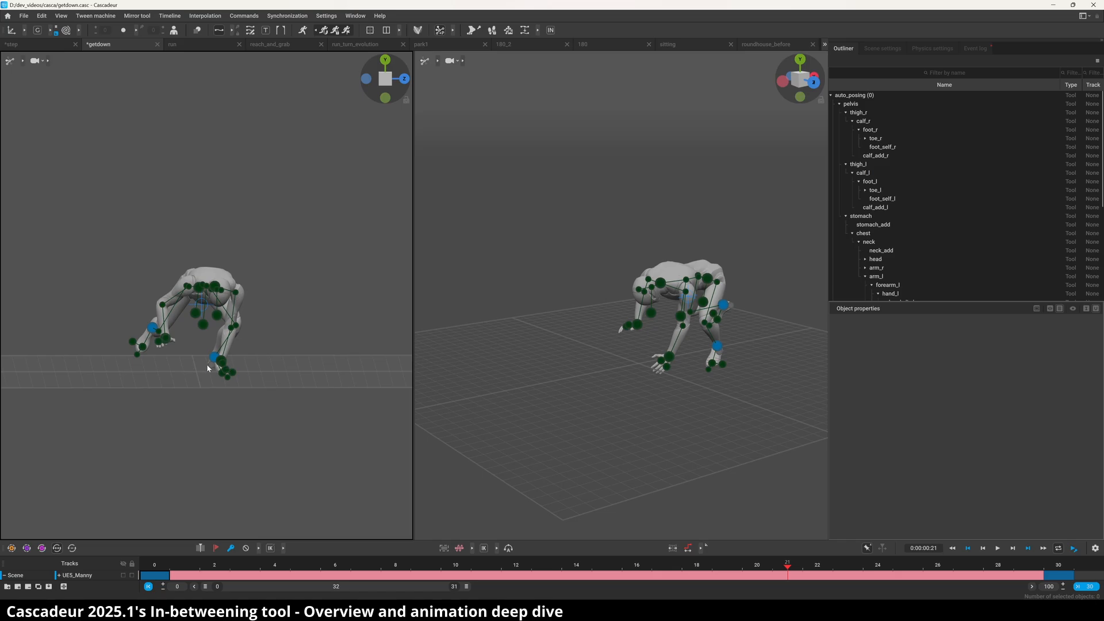
left_click_drag(160, 382, 182, 332, "alt")
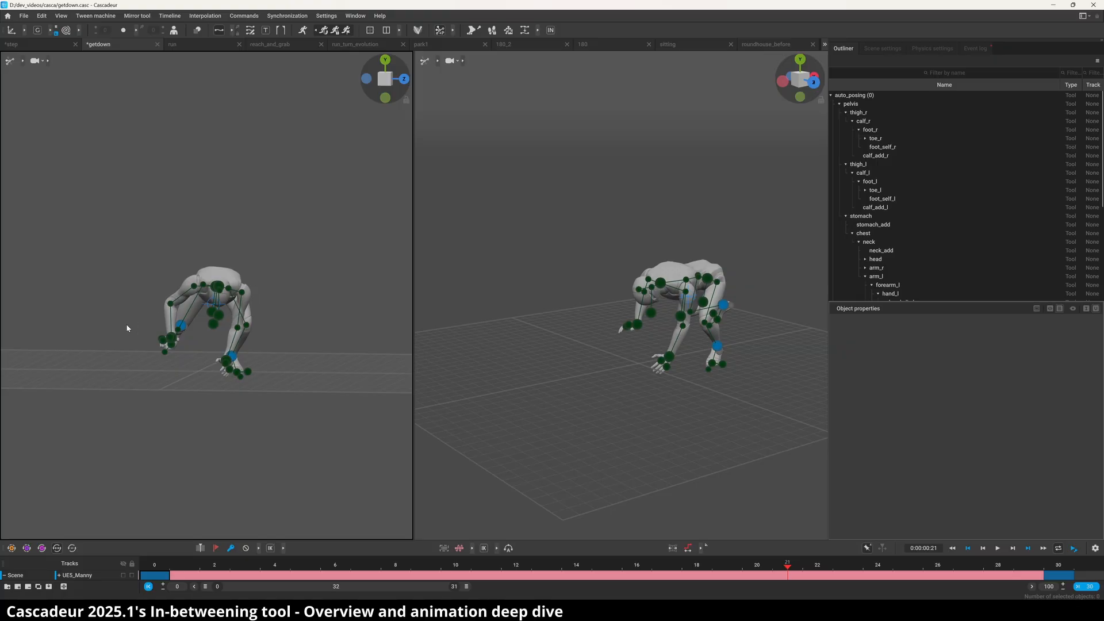
left_click_drag(46, 312, 123, 331, "alt")
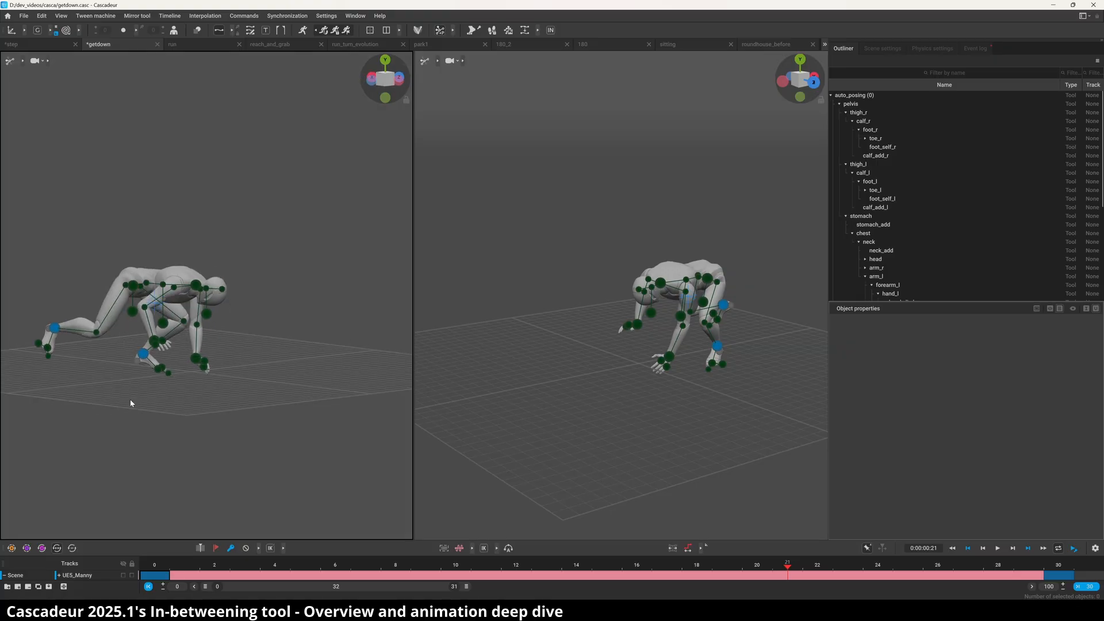
left_click_drag(156, 569, 797, 457)
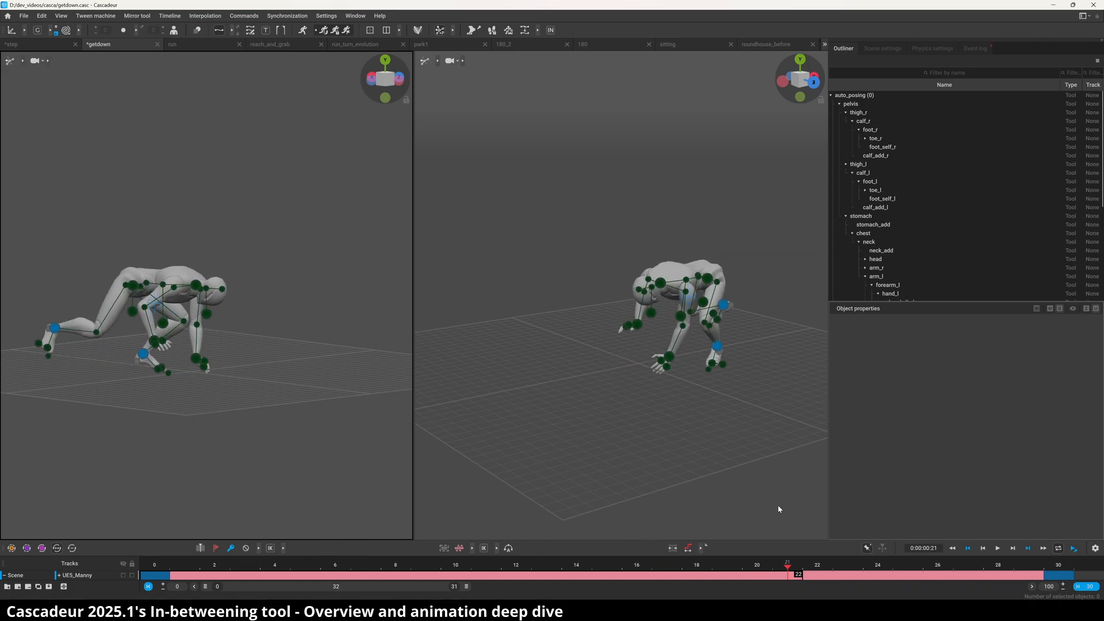
left_click_drag(206, 389, 238, 371, "alt")
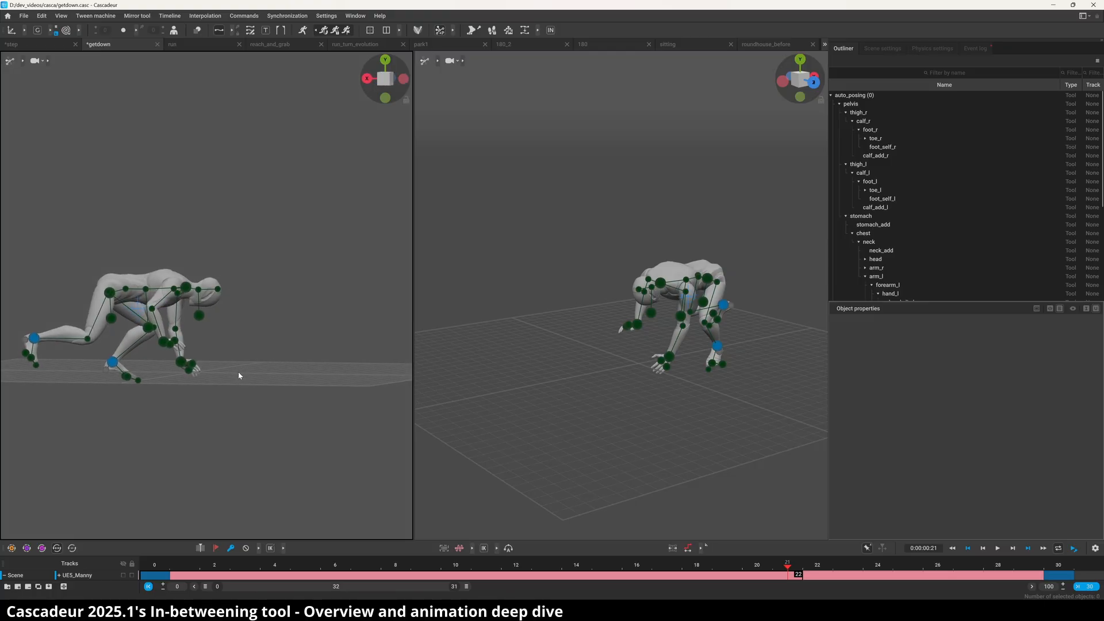
Step: Select the right hand point and add a key pose at frame 23 of the getdown animation
left_click(162, 342)
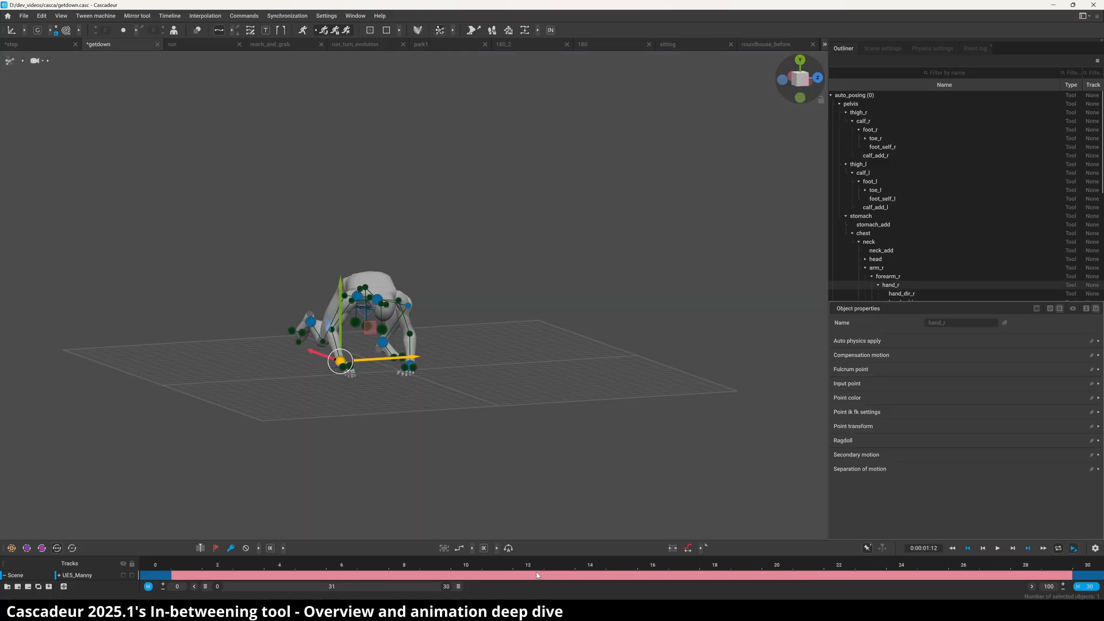
left_click(537, 575)
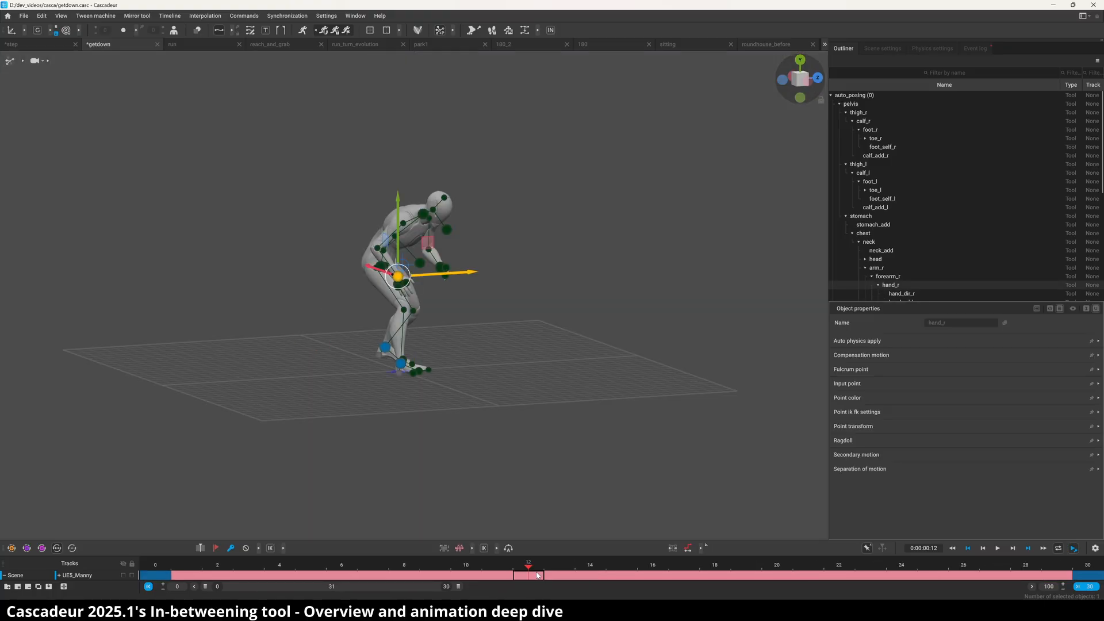
left_click(712, 578)
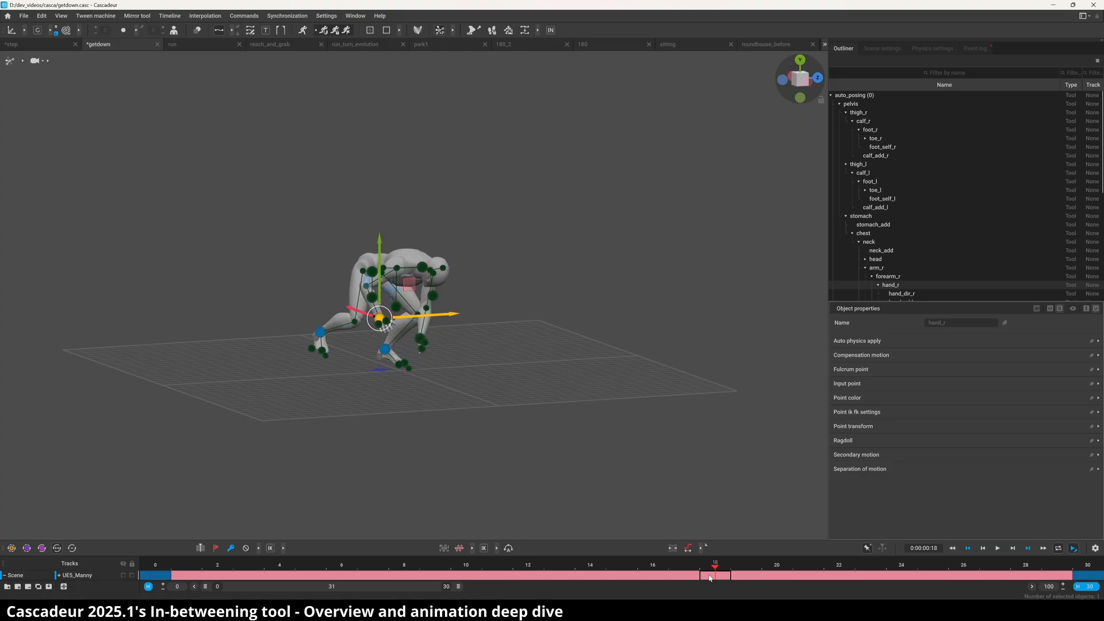
left_click_drag(712, 567, 872, 565)
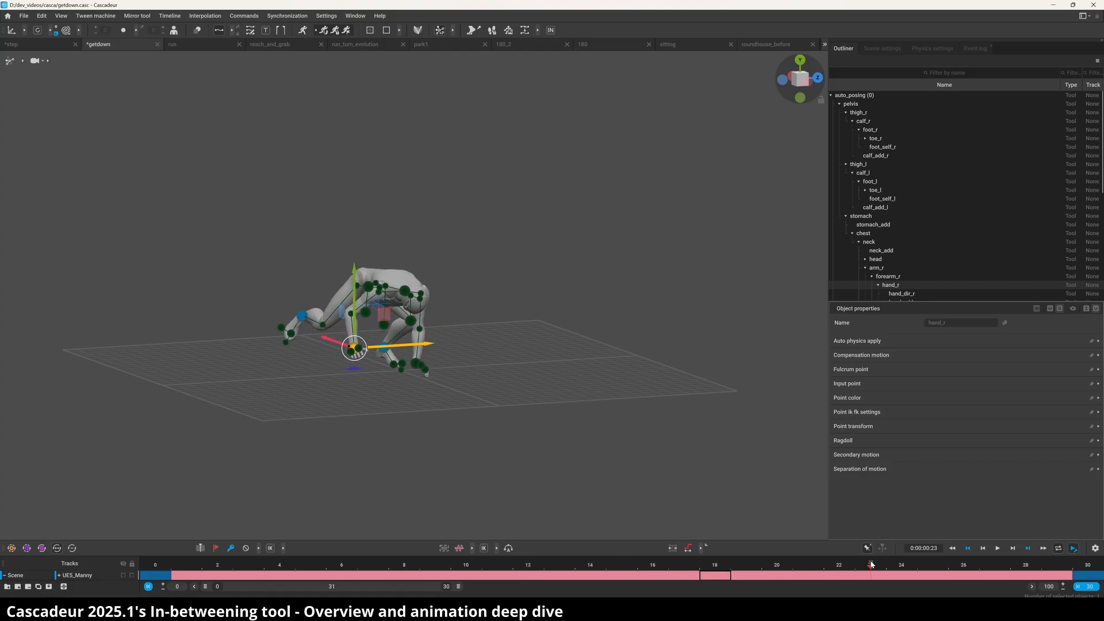
left_click(869, 578)
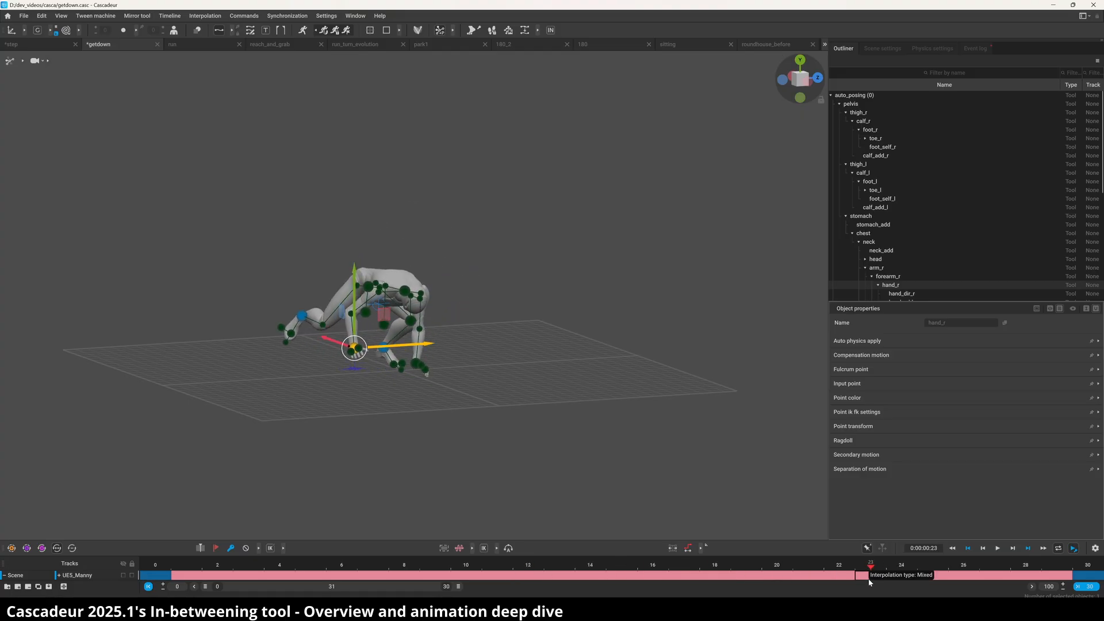
key("f")
left_click_drag(355, 280, 371, 330)
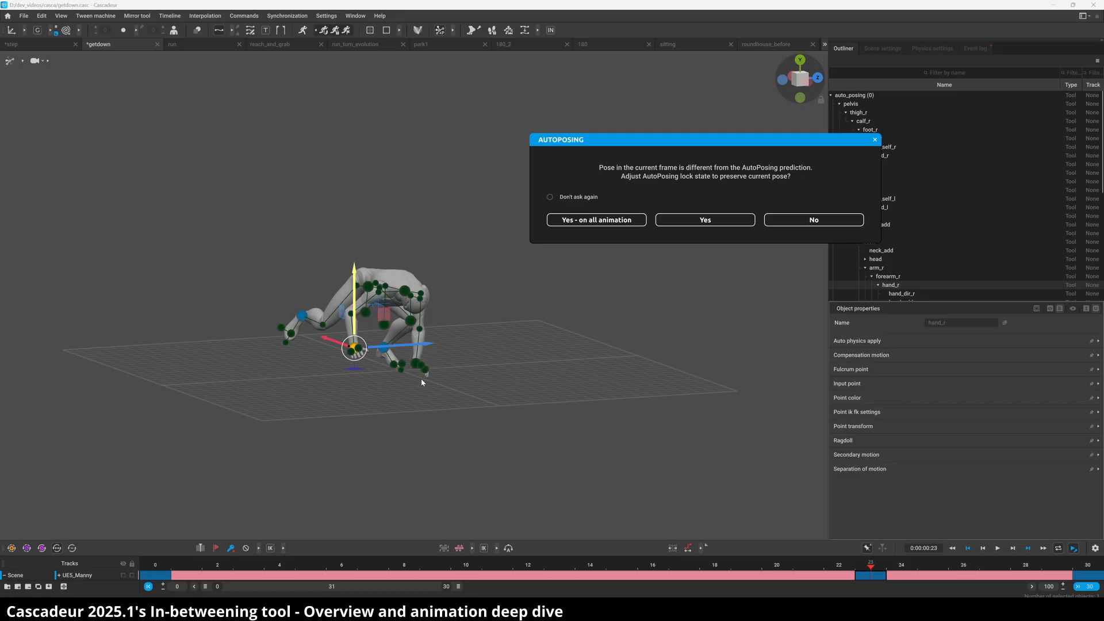
left_click(807, 221)
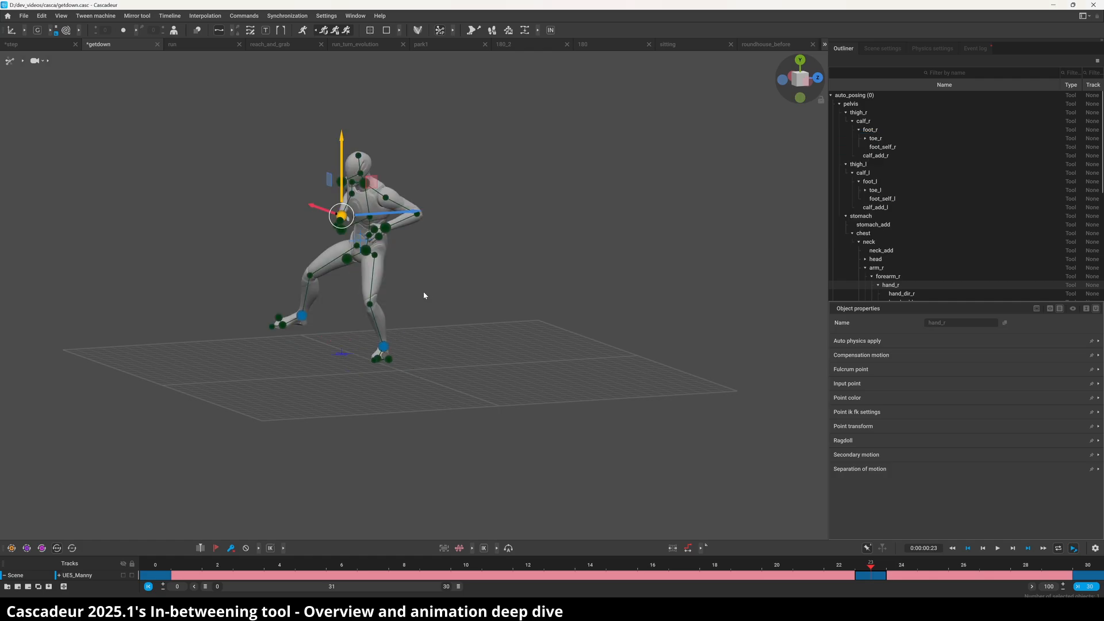
key("ctrl+z")
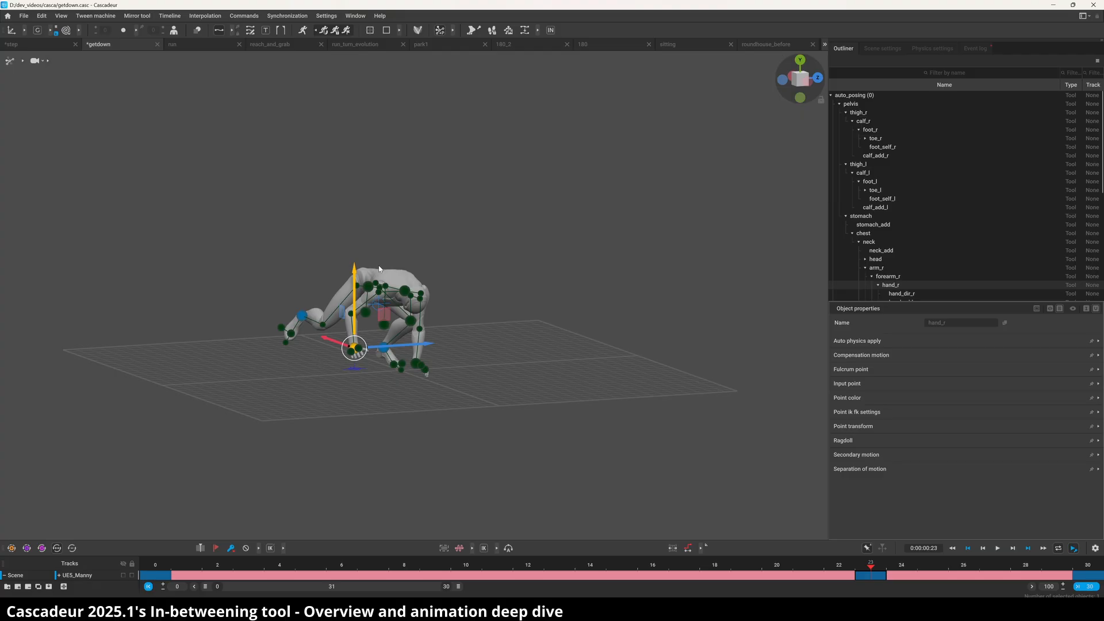
Step: Adjust the AutoPosing lock state to preserve the frame 23 pose, and lower the pelvis slightly
left_click(363, 285)
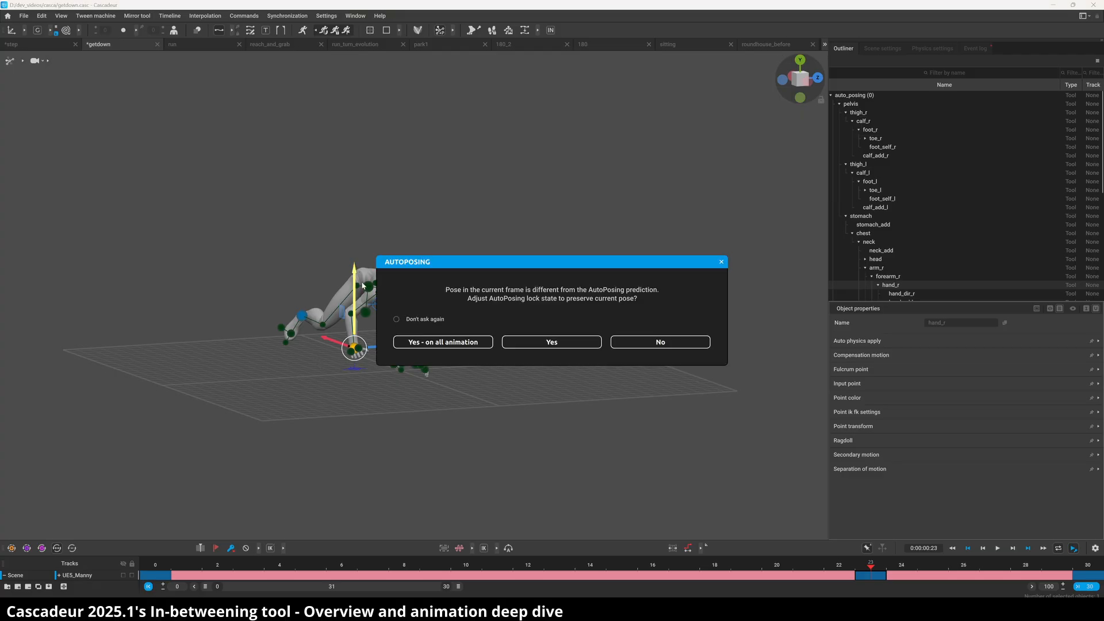
left_click(545, 342)
right_click_drag(488, 331, 645, 324)
left_click_drag(374, 274, 375, 282)
right_click_drag(419, 313, 386, 294)
Step: Lower the neck point slightly in the frame 23 key pose
left_click(421, 295)
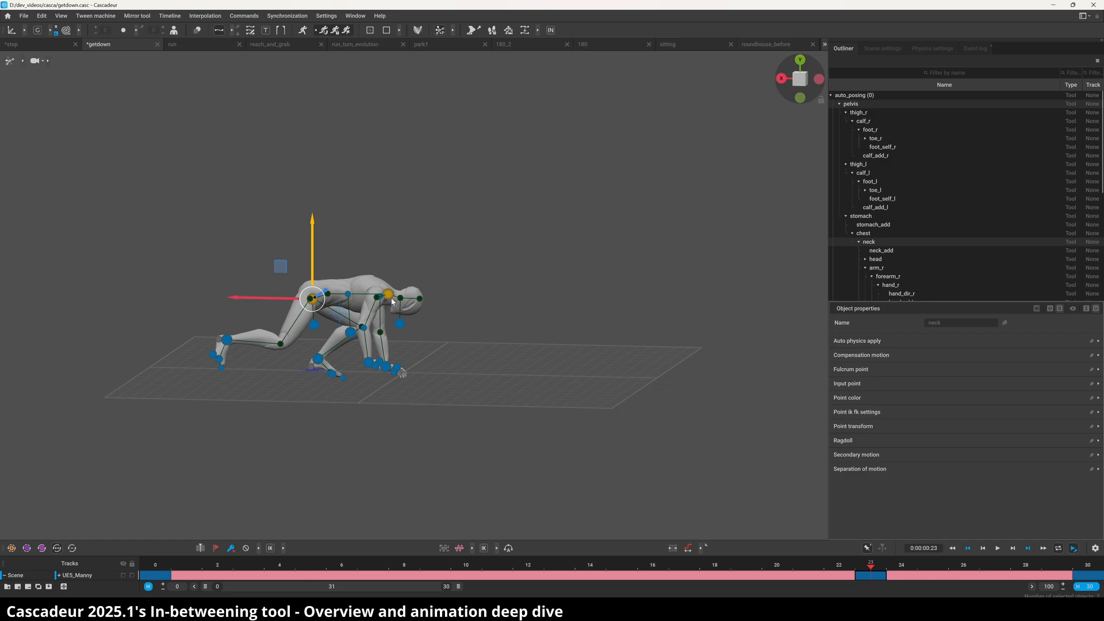
left_click(399, 266)
left_click(385, 296)
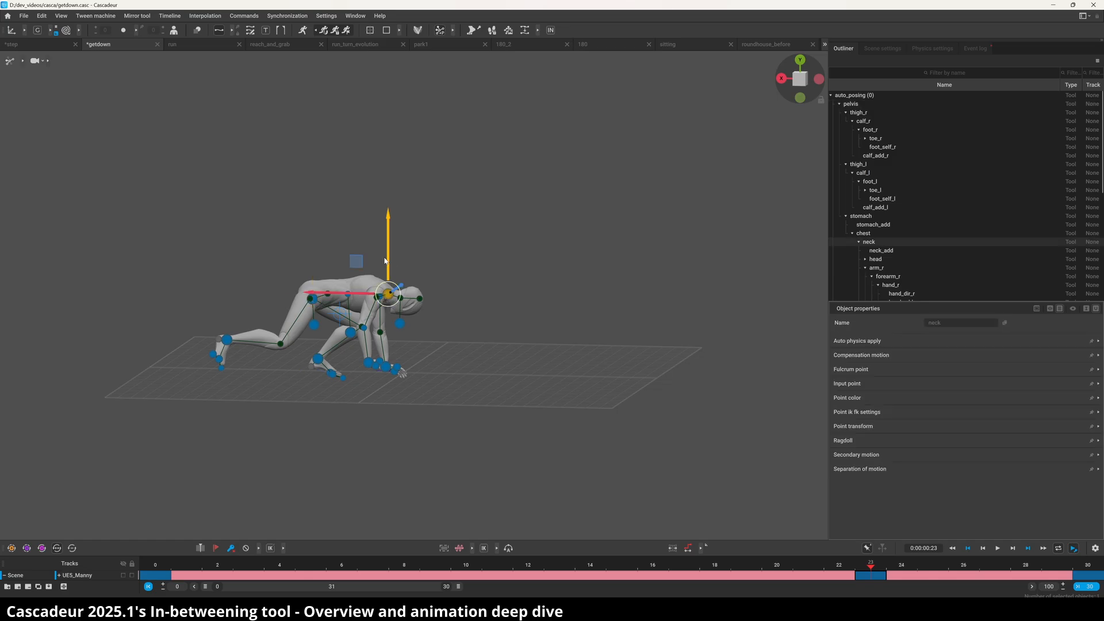
left_click_drag(389, 260, 392, 266)
right_click_drag(391, 266, 194, 314)
Step: Move the right hand down to the floor and raise the neck slightly in the frame 23 pose
left_click(365, 347)
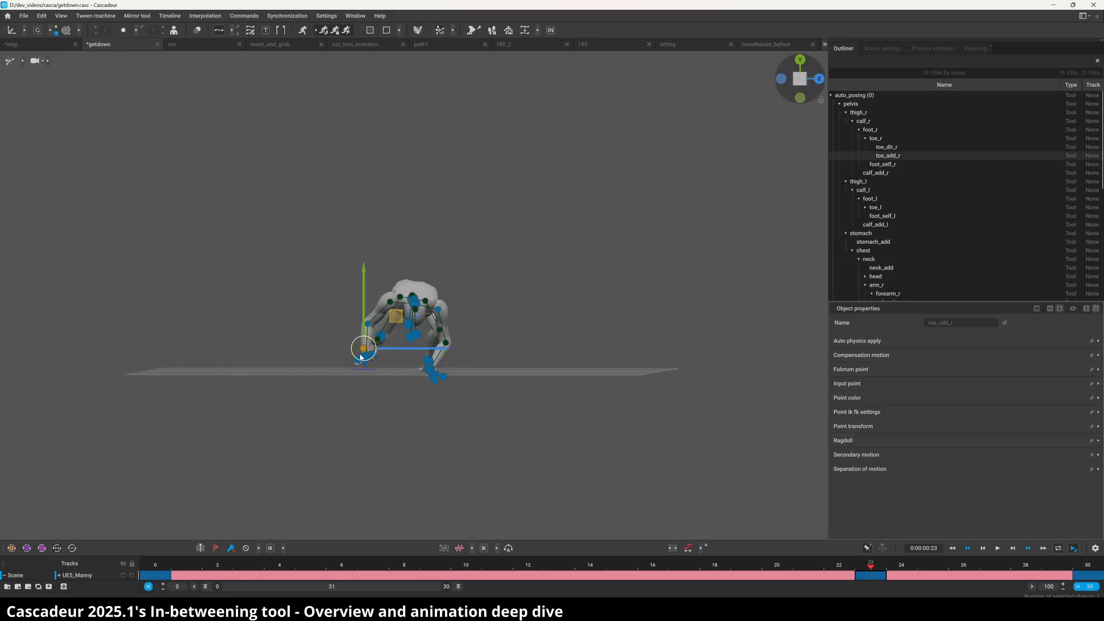
right_click_drag(360, 358, 399, 381)
left_click(399, 381)
left_click(352, 354)
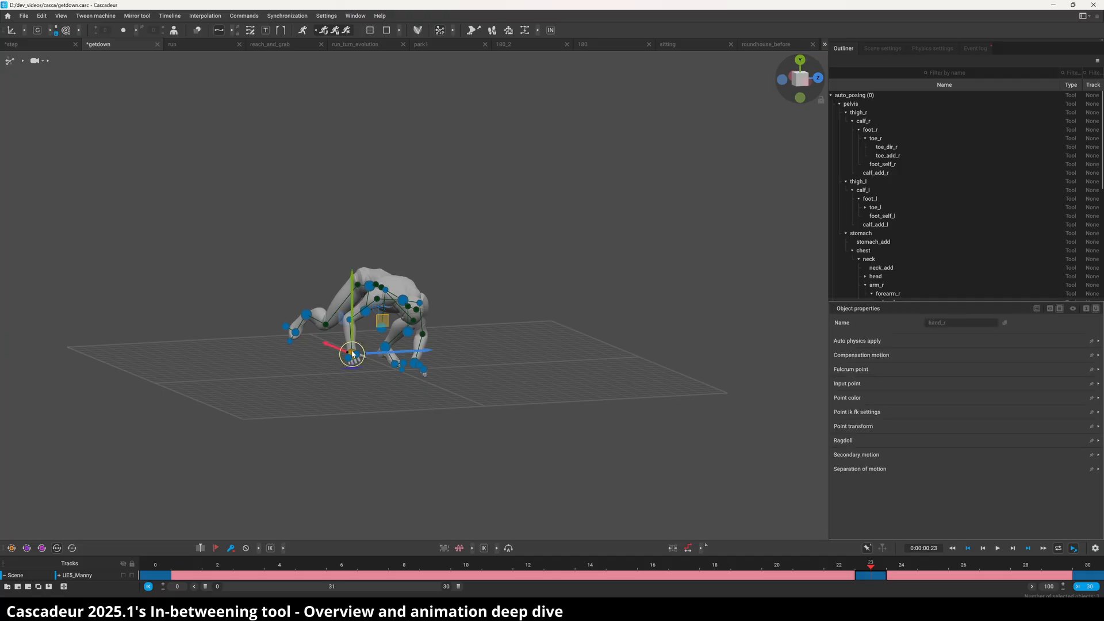
left_click_drag(395, 332, 390, 337)
right_click_drag(390, 337, 320, 323)
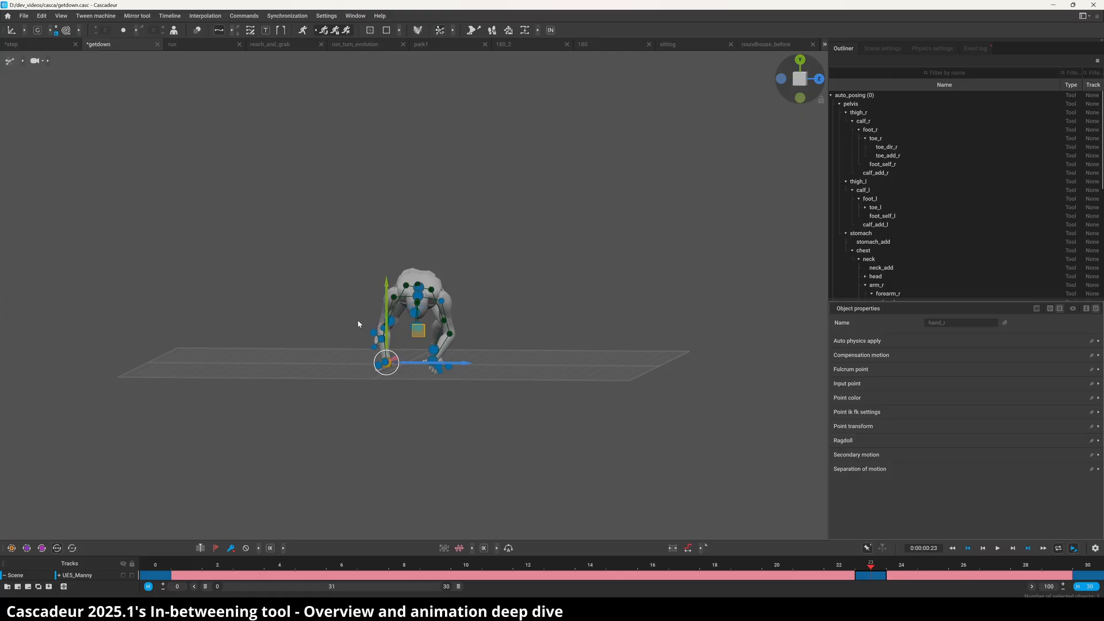
left_click(416, 298)
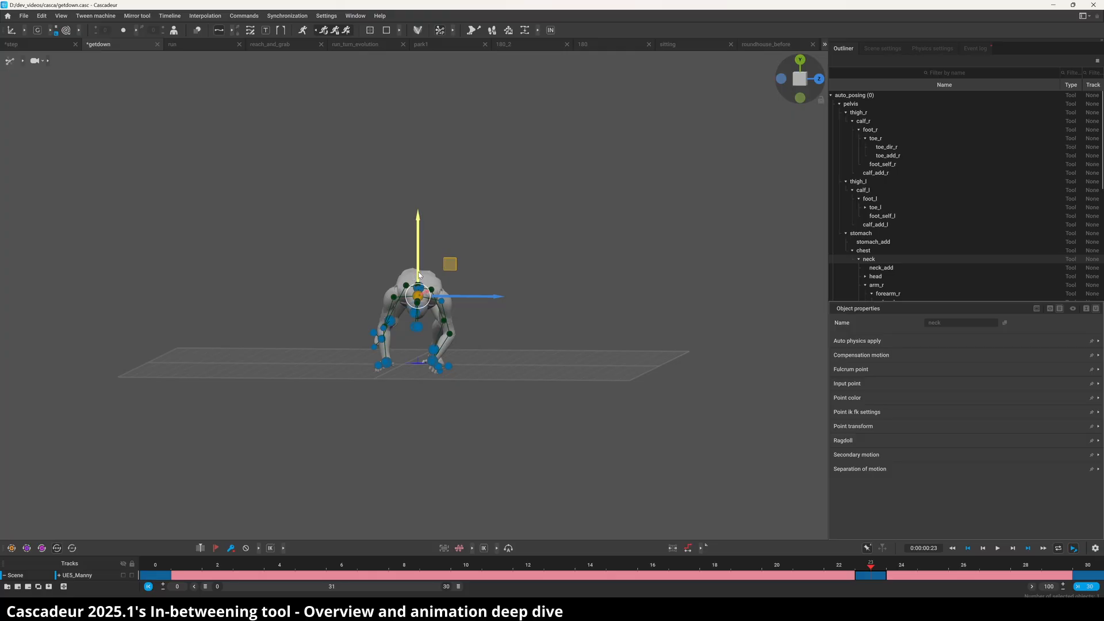
left_click_drag(414, 276, 418, 272)
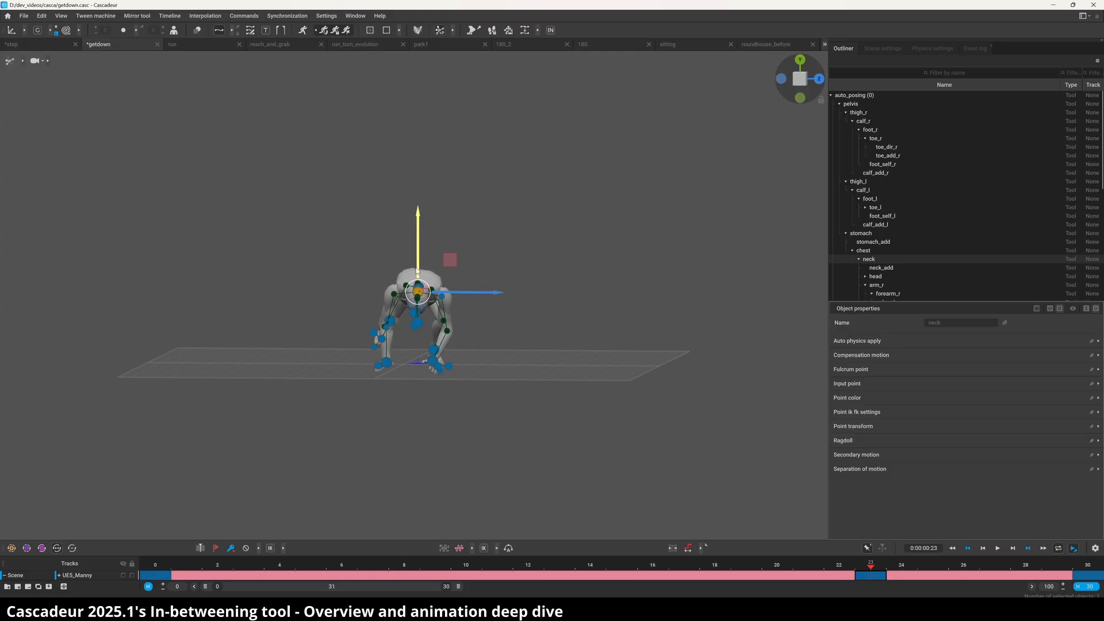
right_click_drag(435, 328, 481, 336)
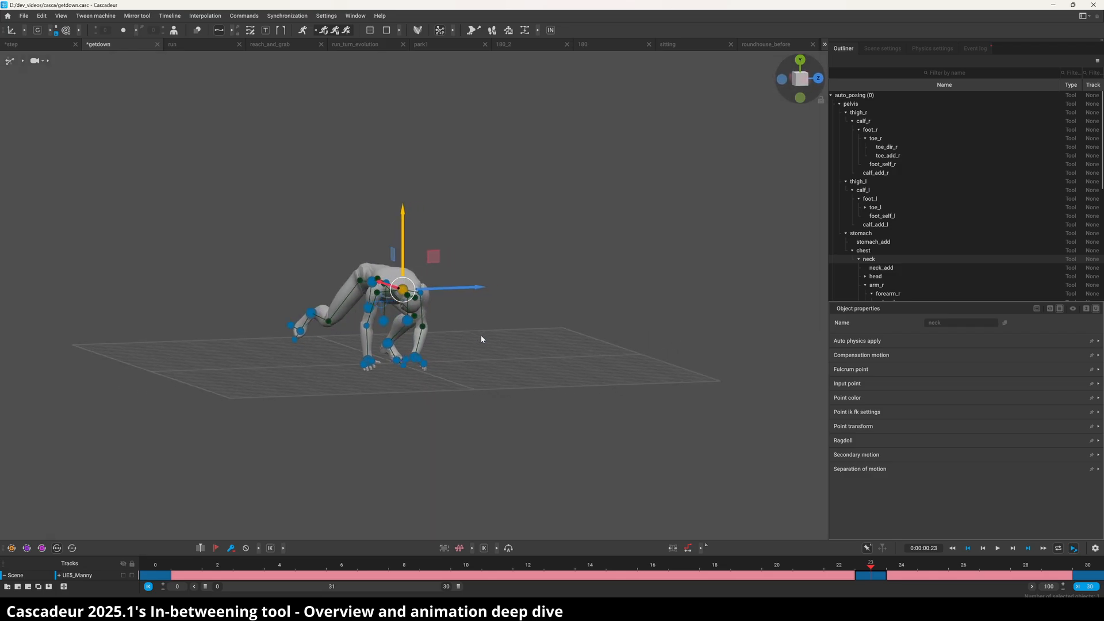
Step: Review the key poses at frames 0 and 23 and play the getdown animation from the side
left_click(164, 575)
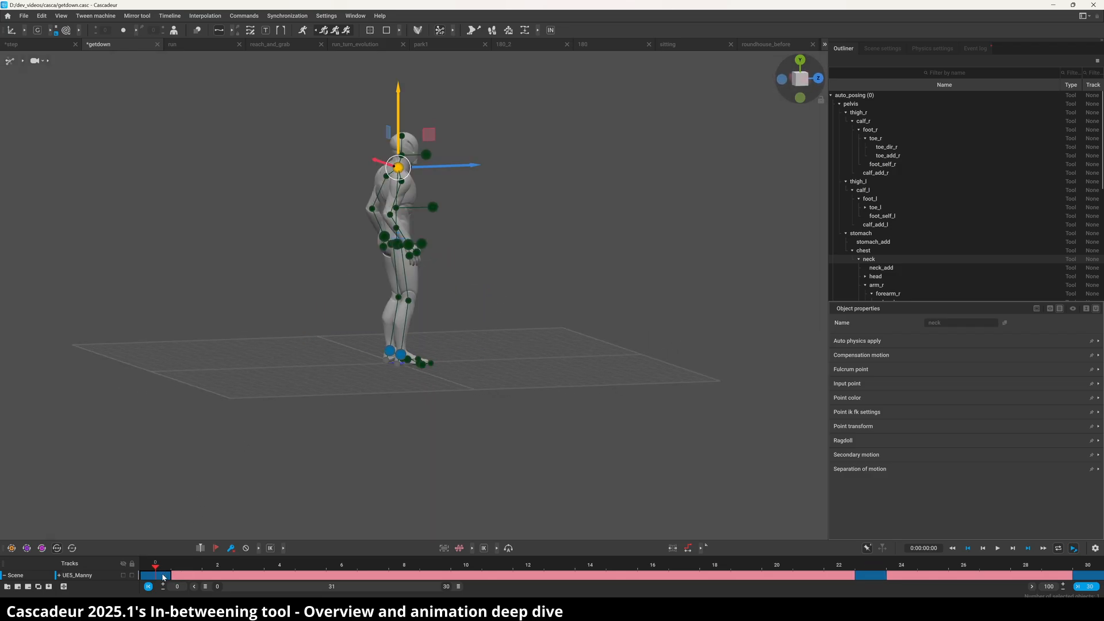
left_click_drag(1086, 575, 867, 558)
right_click_drag(173, 360, 374, 332)
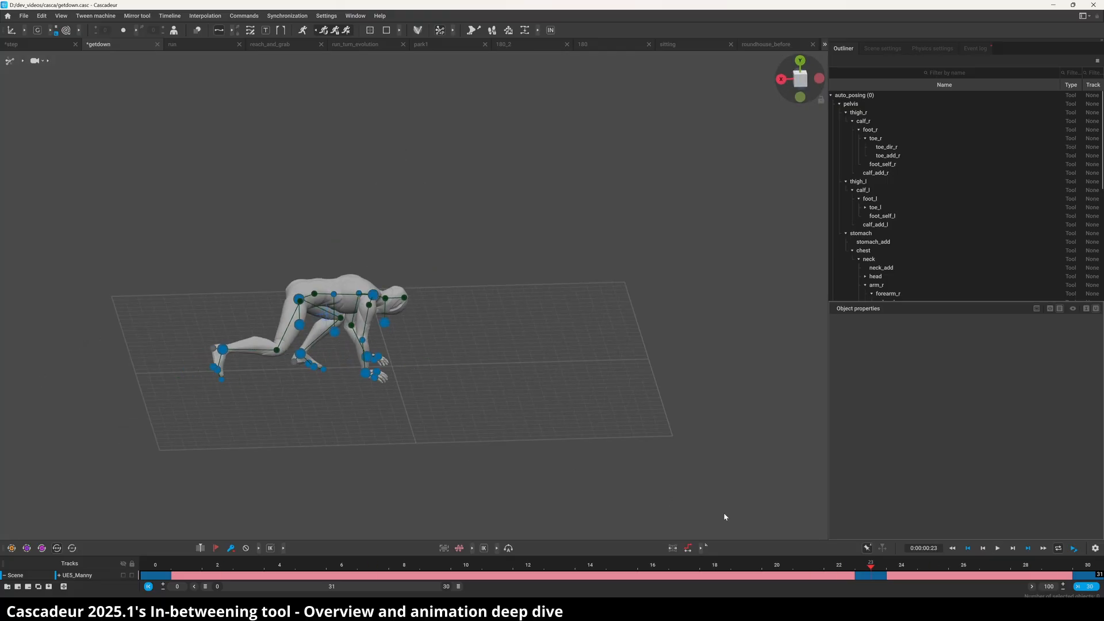
mouse_move(858, 564)
left_mouse_down()
mouse_move(840, 566)
mouse_move(870, 564)
left_mouse_up()
key("space")
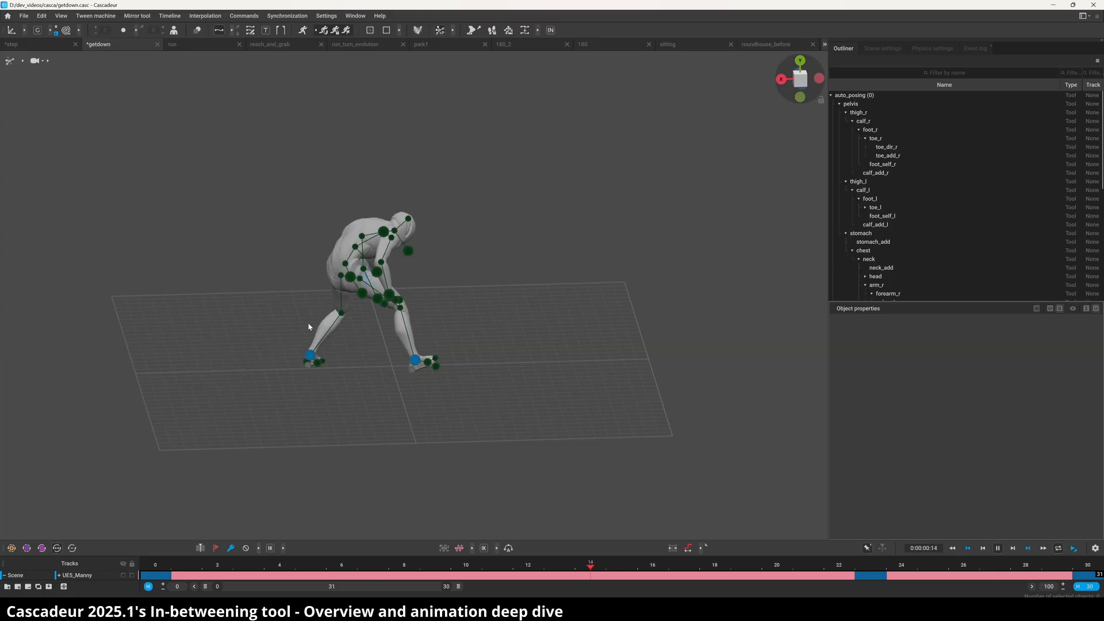
key("space")
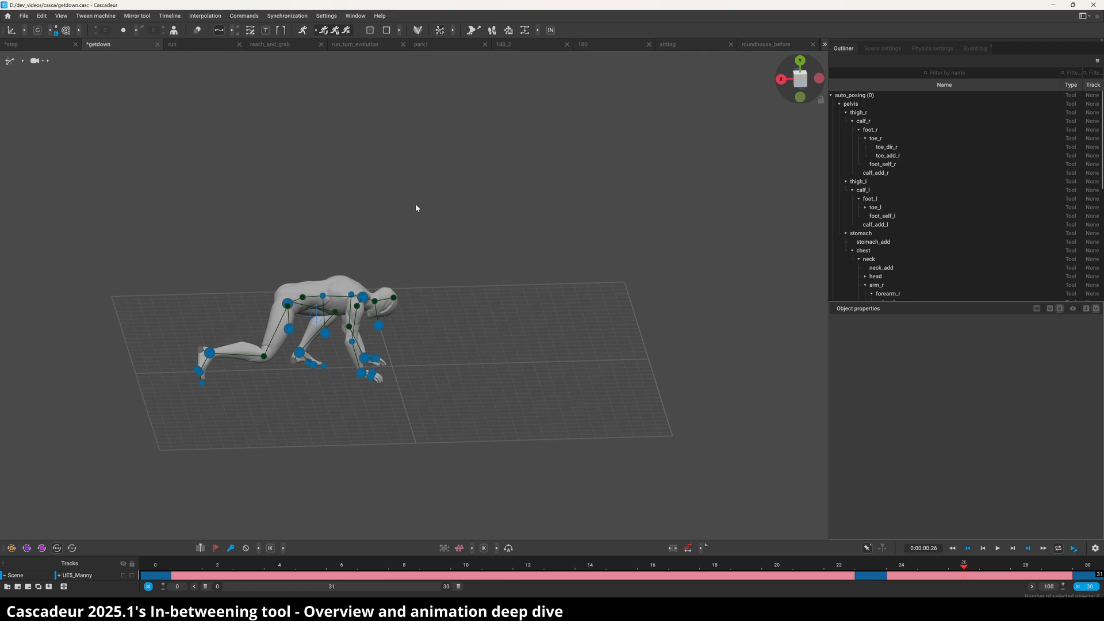
Step: Open the run scene and play its animation from frame 0, viewing it from different angles
left_click(193, 45)
left_click_drag(138, 351, 369, 364, "alt")
left_click(165, 567)
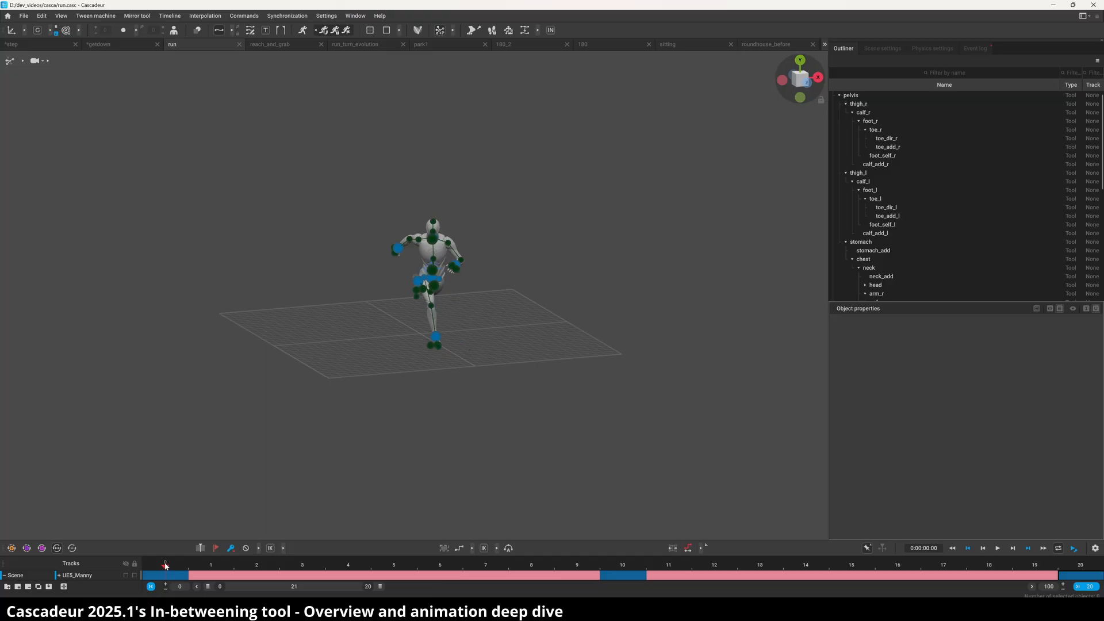
left_click_drag(167, 535, 96, 512, "alt")
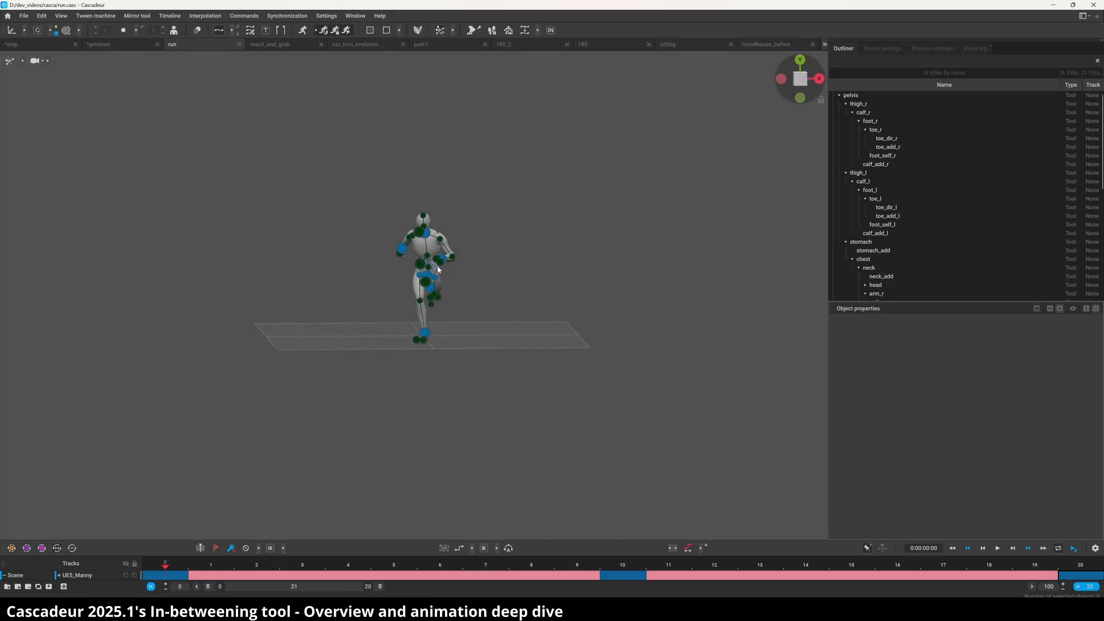
key("space")
left_click_drag(451, 355, 454, 274, "alt")
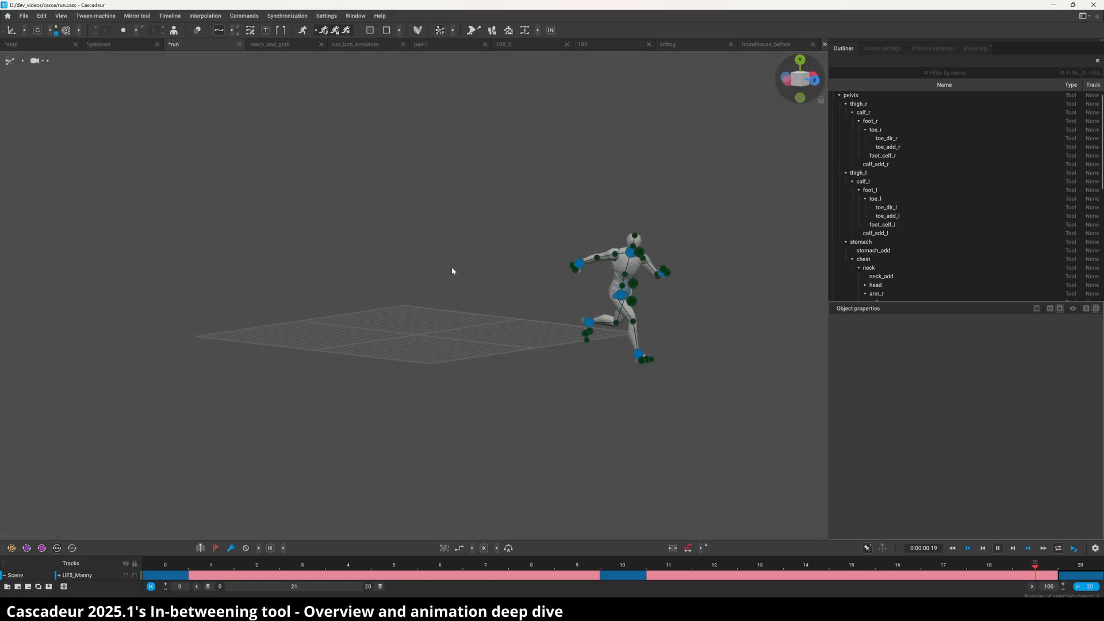
key("space")
Step: Compare the run scene's key poses at frames 0, 10 and 20
left_click(145, 571)
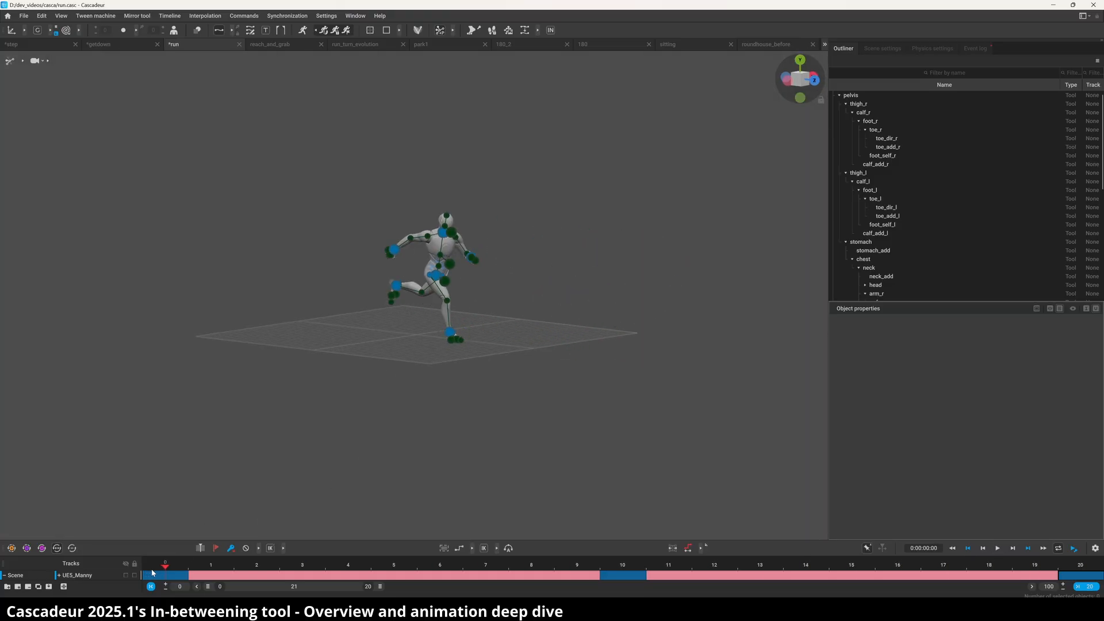
left_click(627, 570)
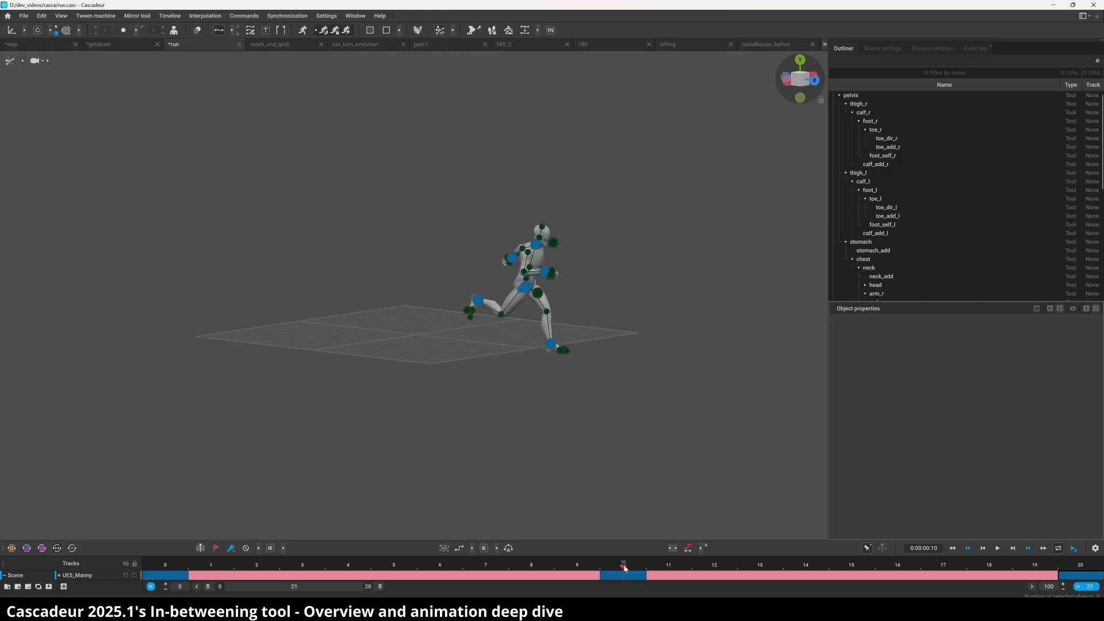
left_click(1081, 572)
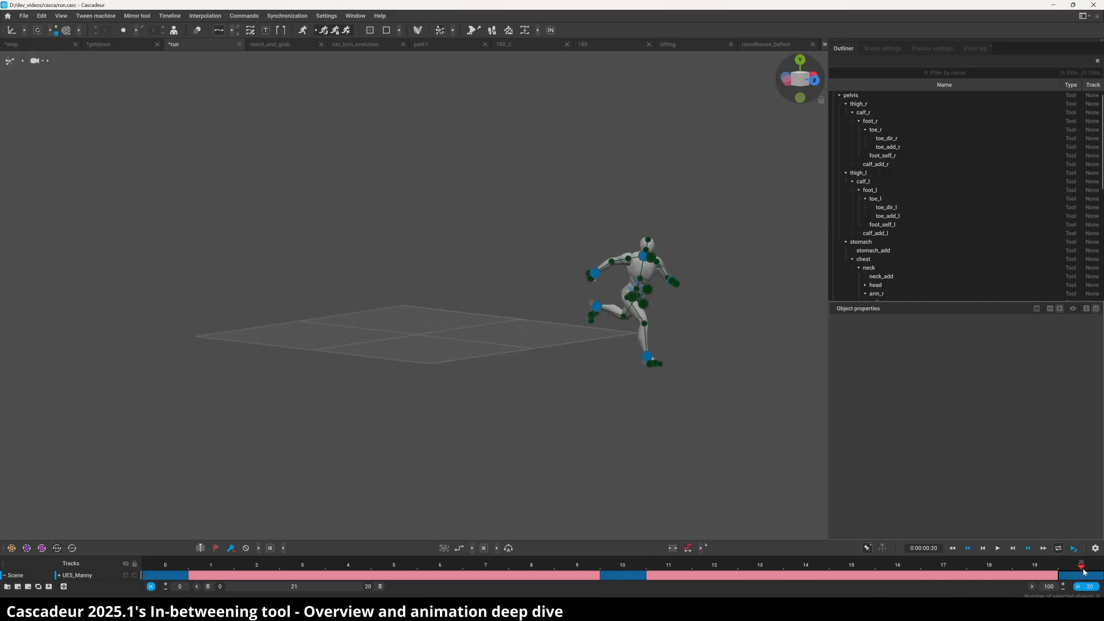
Step: Play the run animation with the rig controls hidden, showing only the character mesh
key("space")
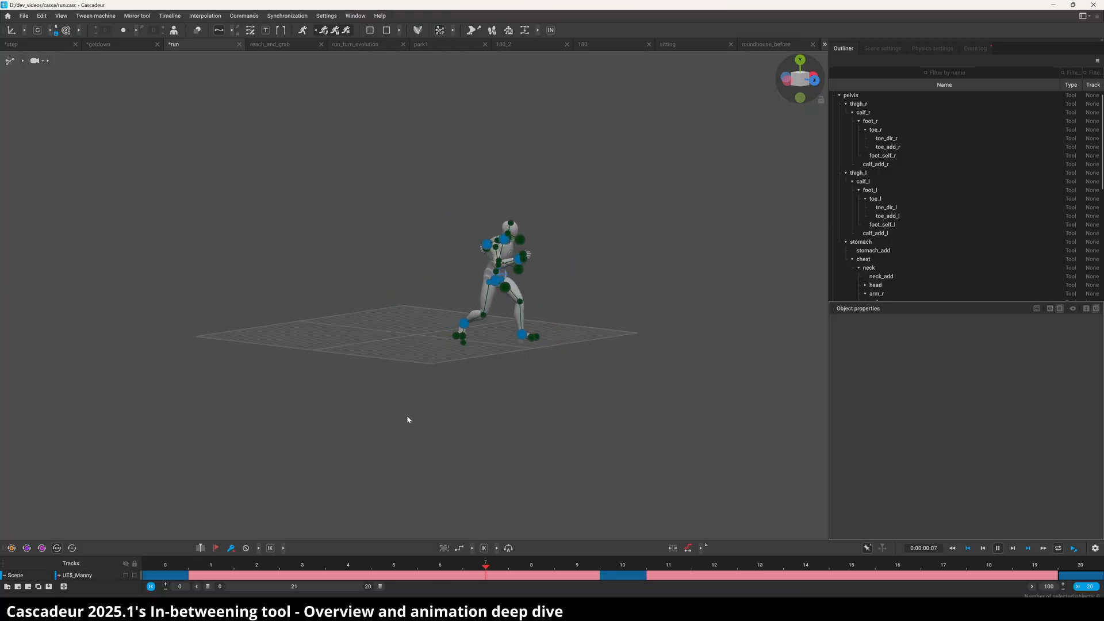
mouse_move(407, 417)
left_mouse_down("alt")
mouse_move(145, 420)
mouse_move(309, 399)
mouse_move(400, 406)
left_mouse_up("alt")
key("p")
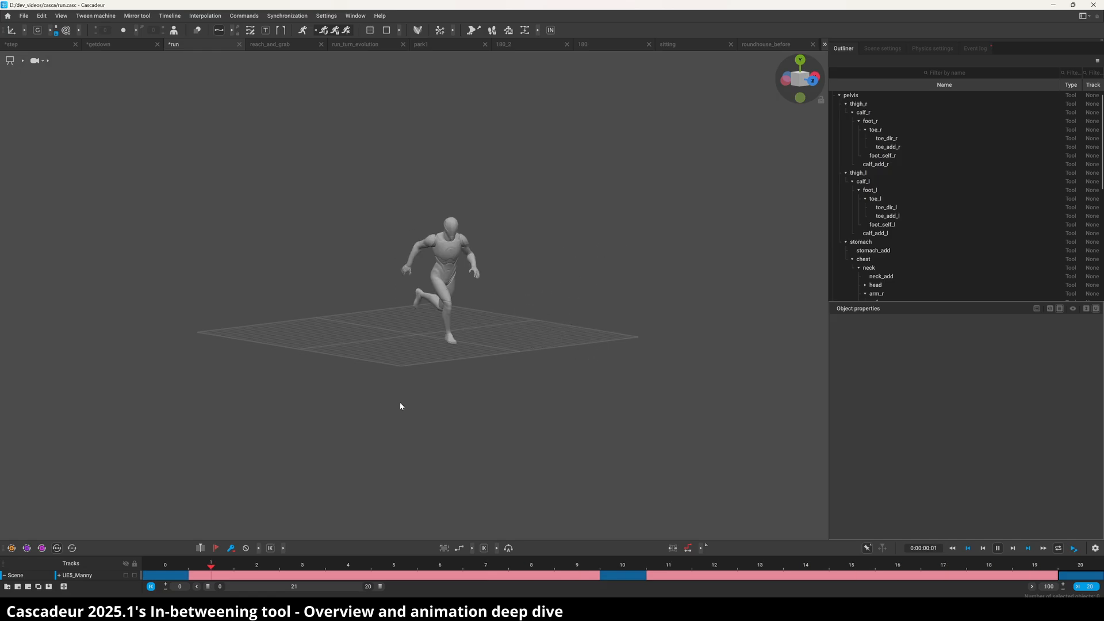
Step: Replay and scrub the run animation between frames 0 and 20, comparing the generated motion with the green AutoPhysics ghost
key("space")
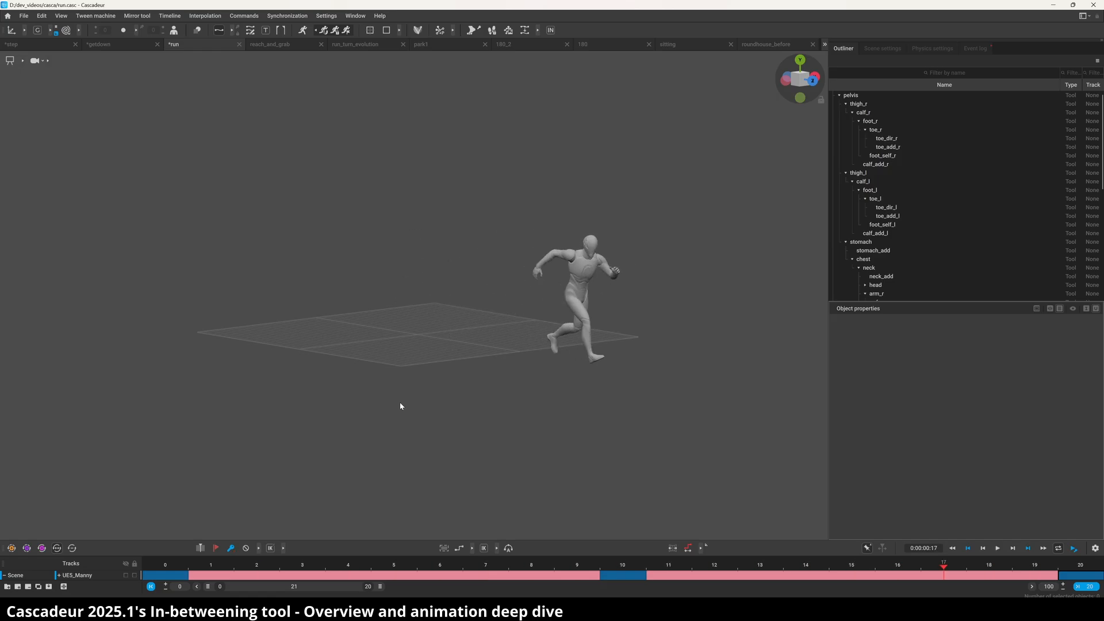
left_click_drag(159, 565, 77, 506)
key("space")
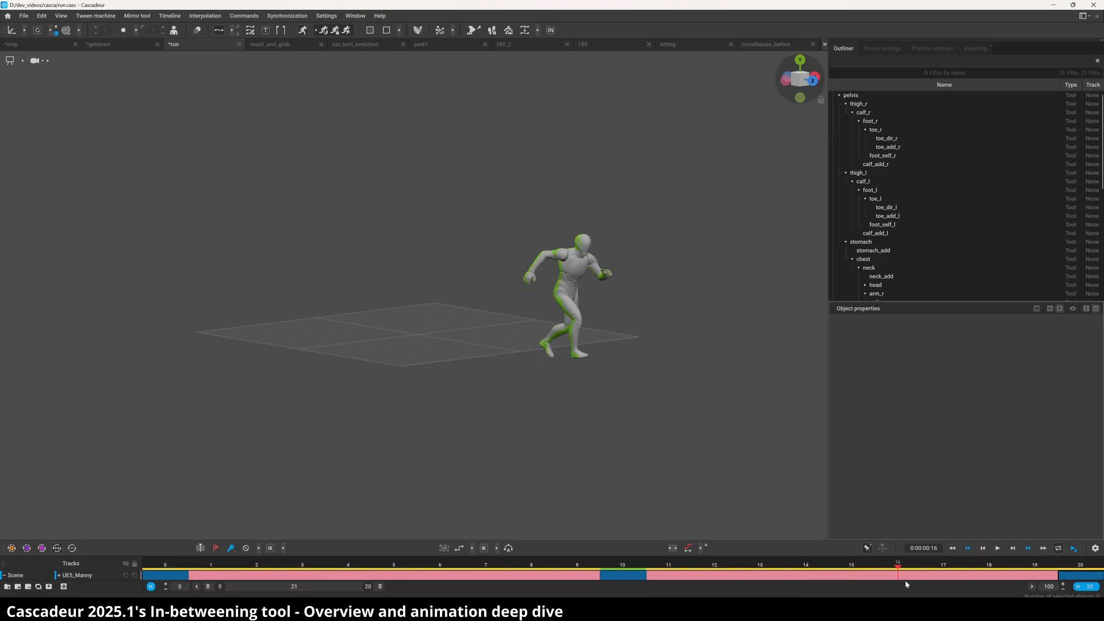
left_click_drag(1081, 564, 230, 534)
key("space")
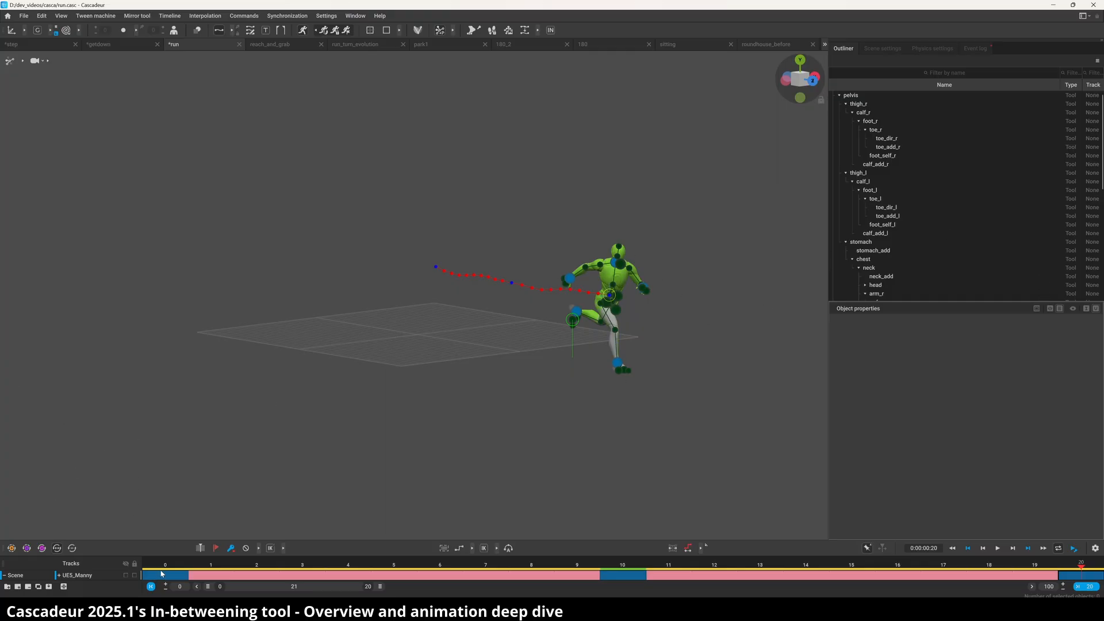
left_click_drag(162, 573, 485, 499)
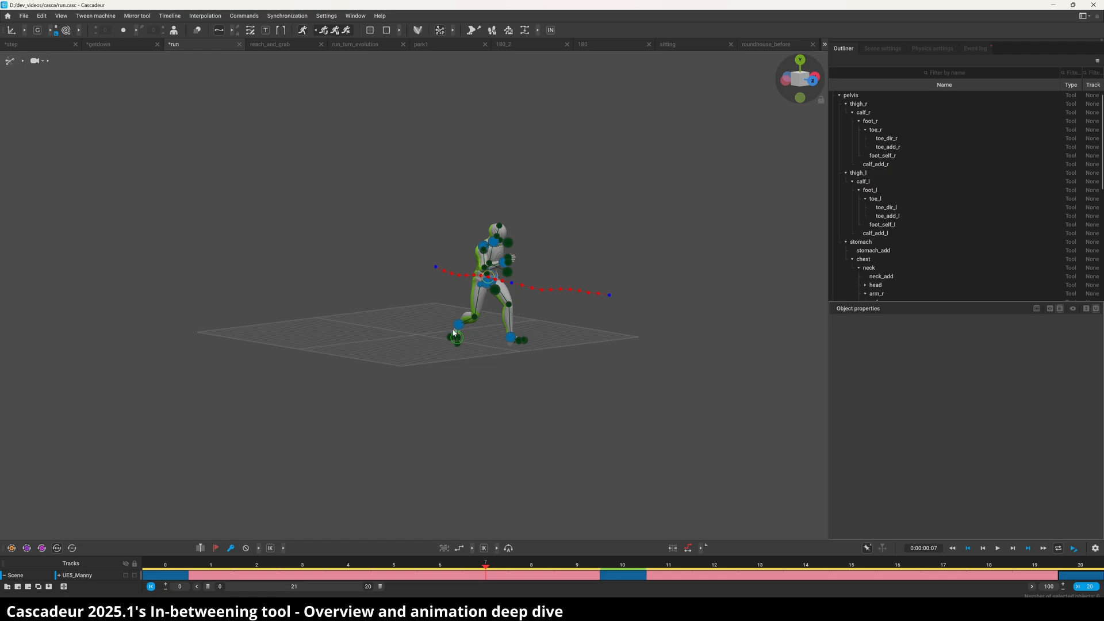
left_click_drag(149, 569, 993, 553)
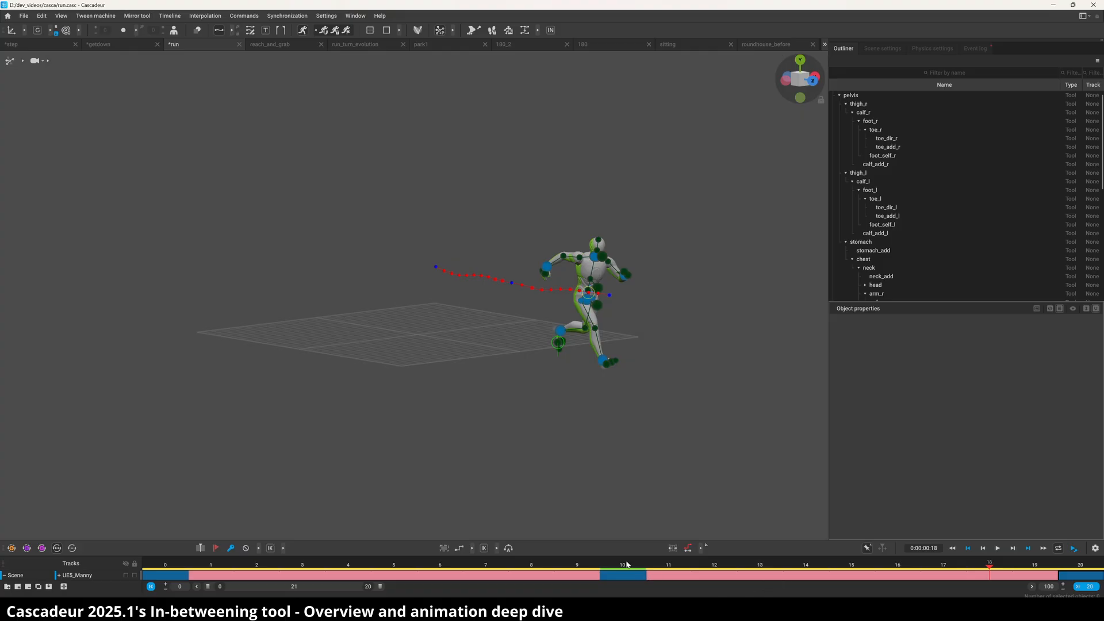
left_click_drag(624, 564, 164, 566)
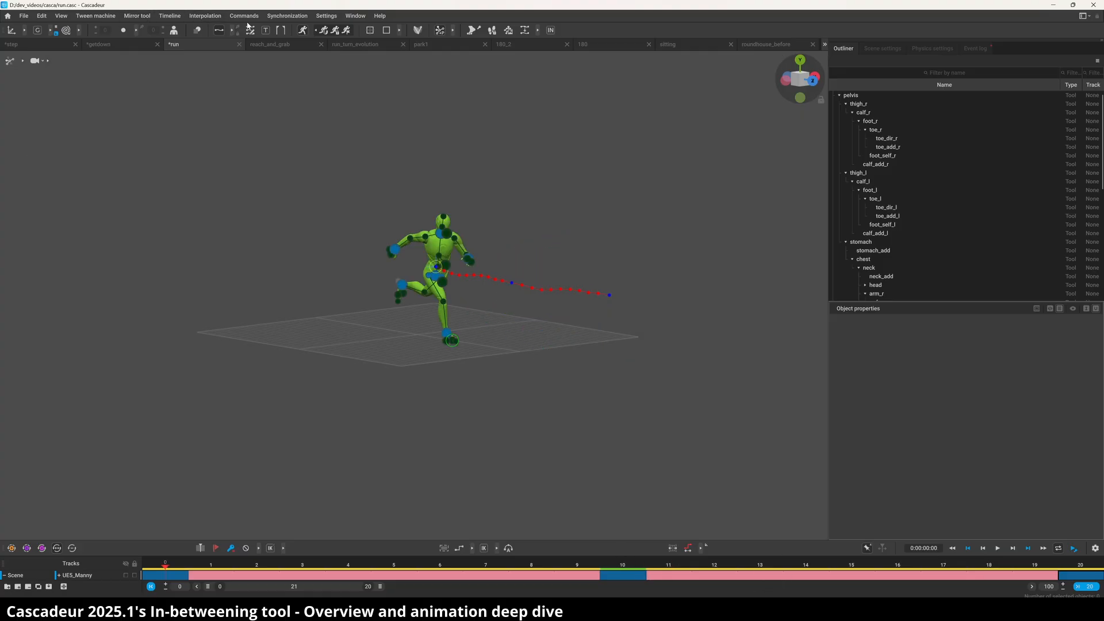
Step: Turn off the green AutoPhysics ghost and play the run animation from the front and from the opposite side
left_click(302, 31)
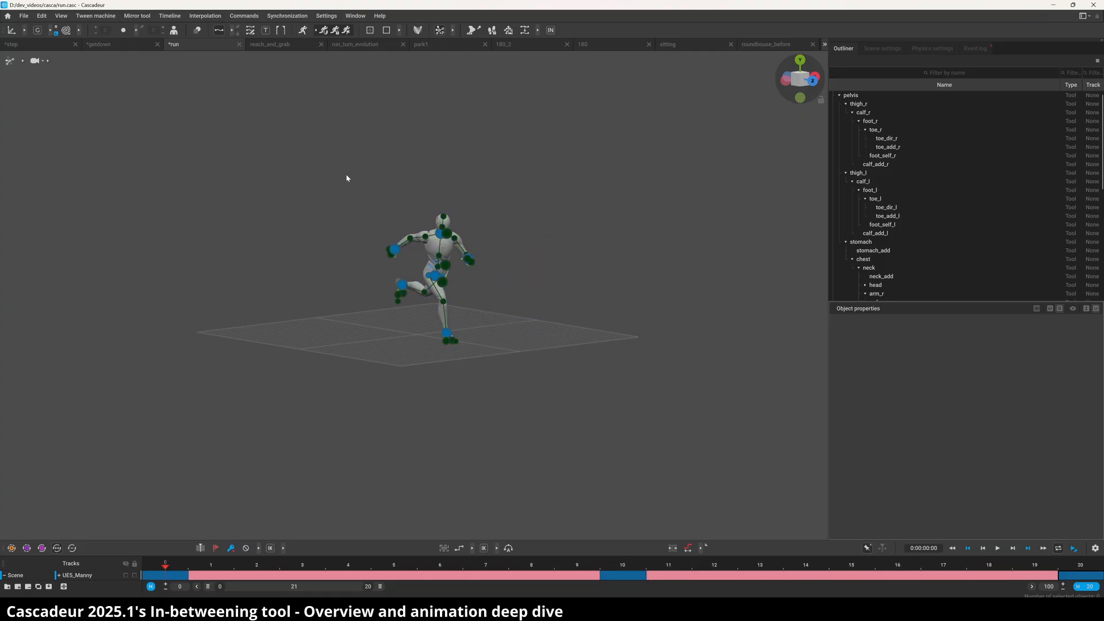
key("space")
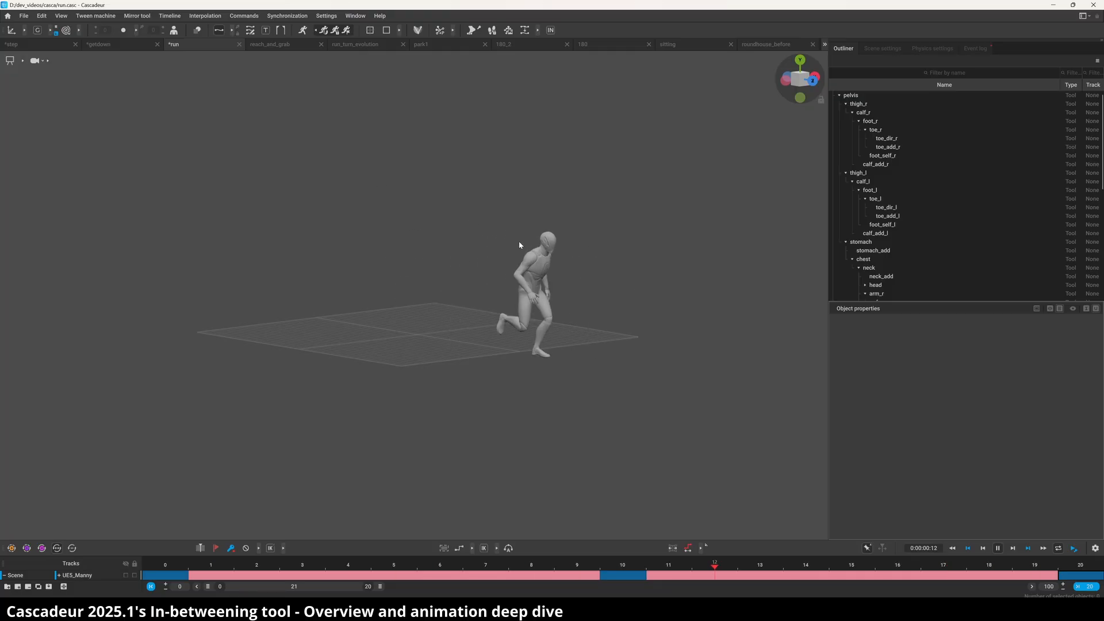
right_click_drag(518, 244, 466, 238)
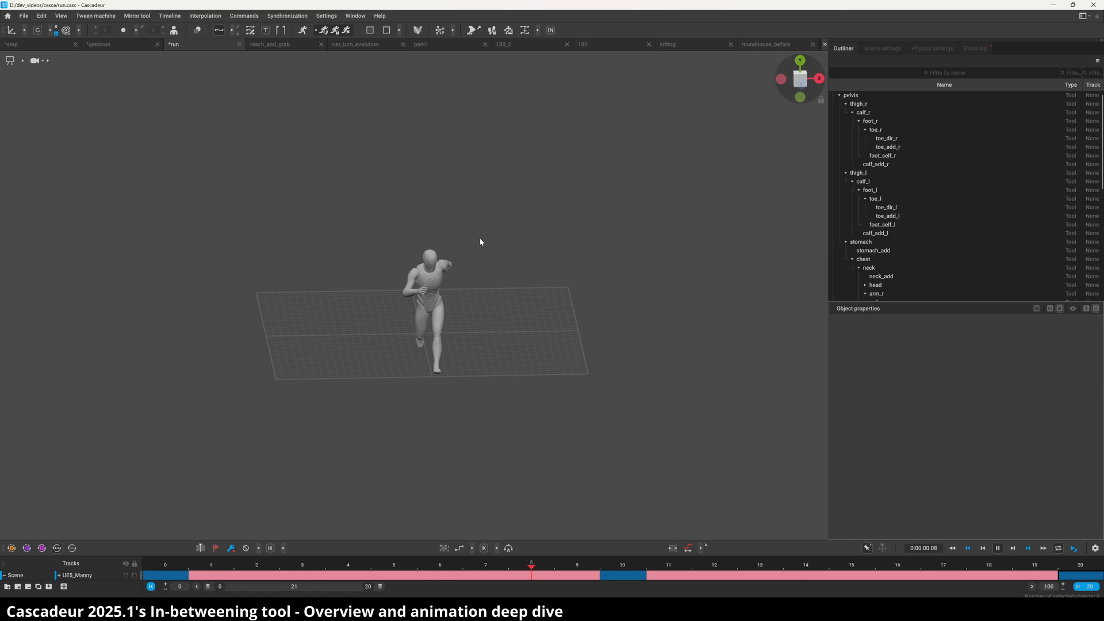
key("space")
right_click_drag(361, 282, 336, 312)
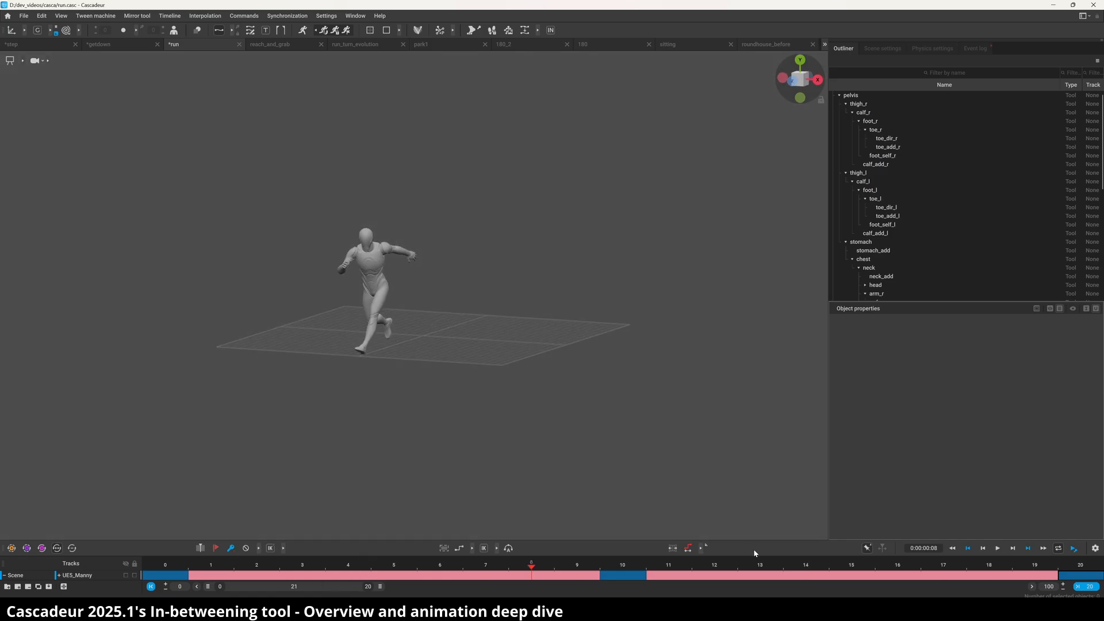
key("space")
right_click_drag(395, 325, 268, 326)
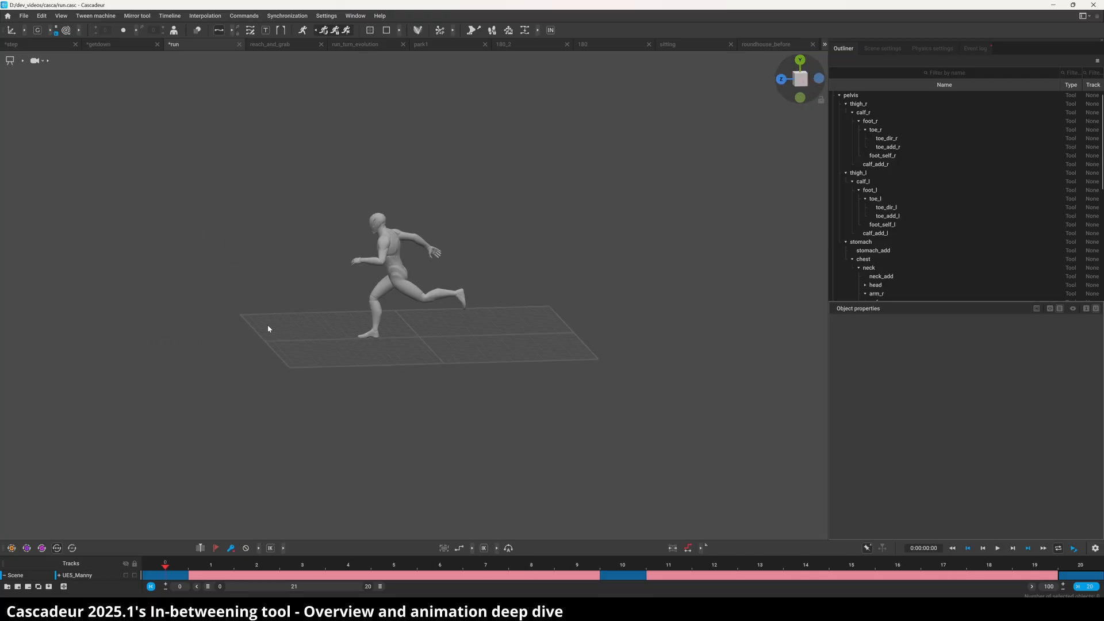
Step: Open the reach_and_grab scene and examine its key poses at frames 53, 86, 98 and 163 from the side
left_click(274, 44)
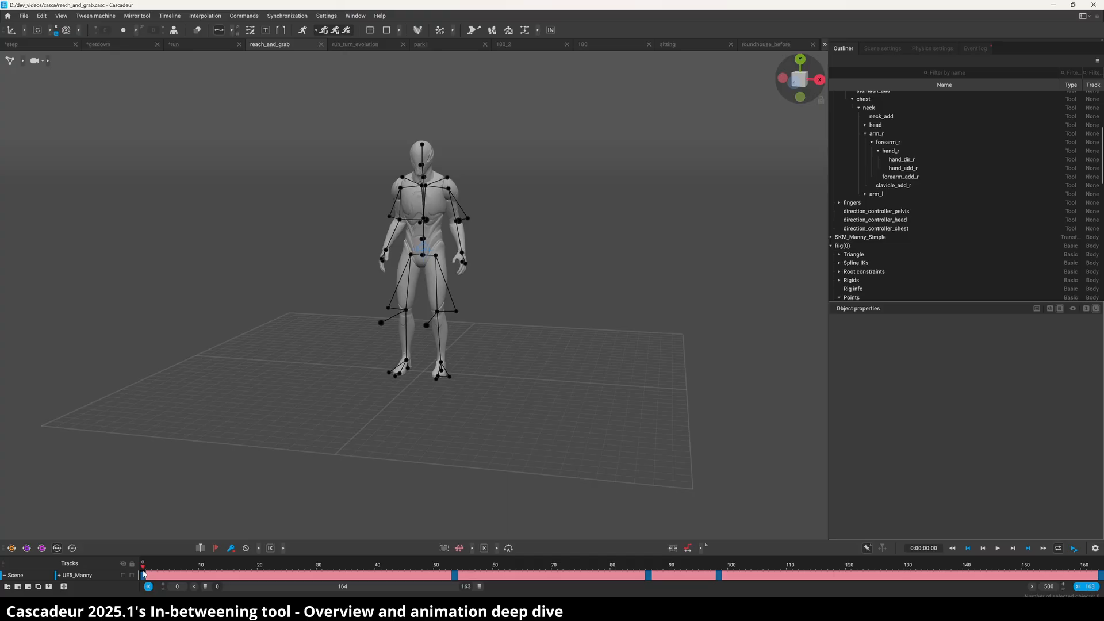
left_click(454, 574)
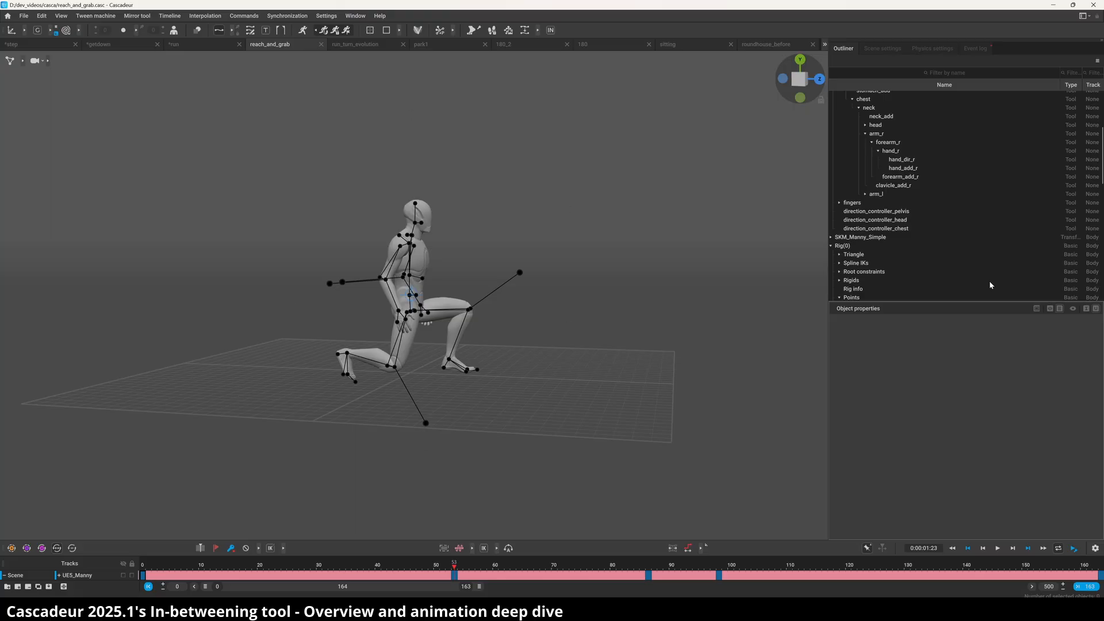
left_click(648, 569)
left_click(718, 569)
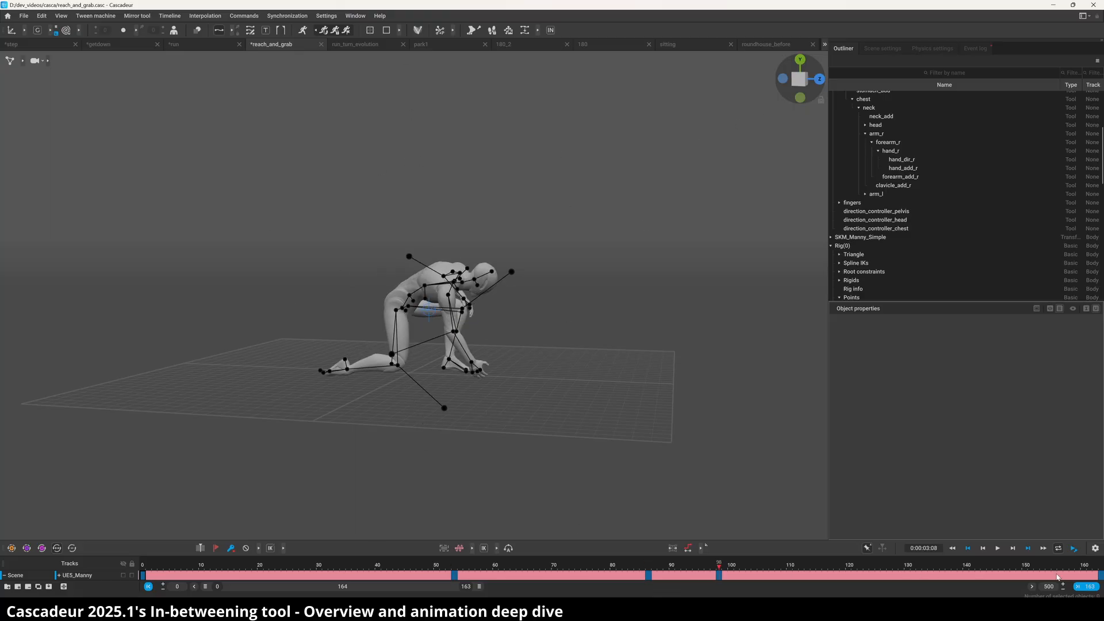
left_click(1100, 568)
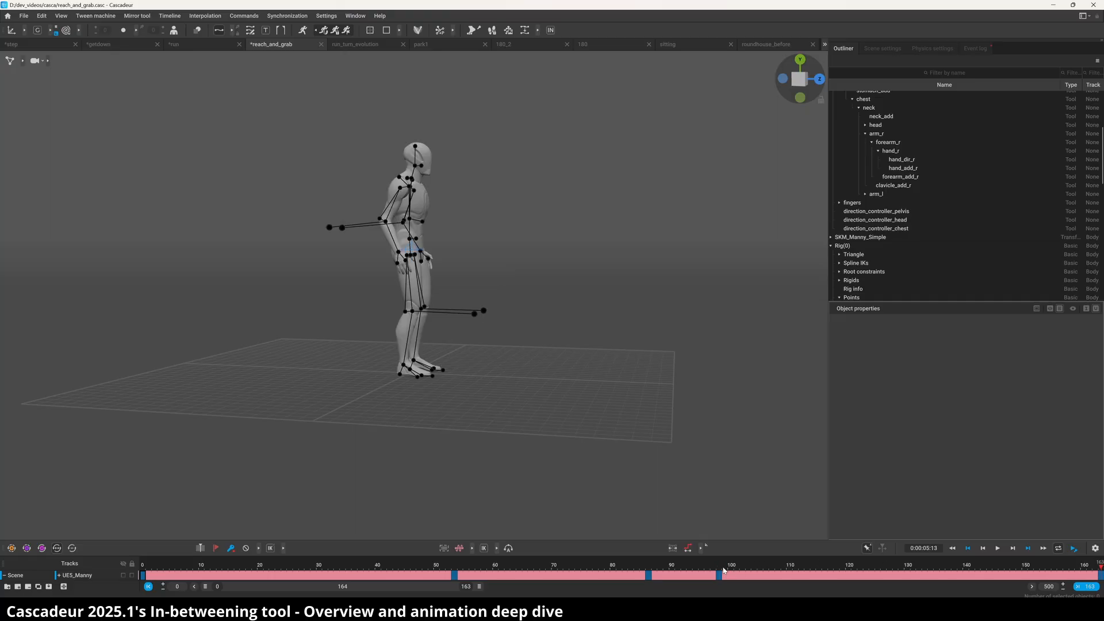
Step: Return to frame 0 of the reach_and_grab scene and step through its key poses in sequence
left_click(147, 565)
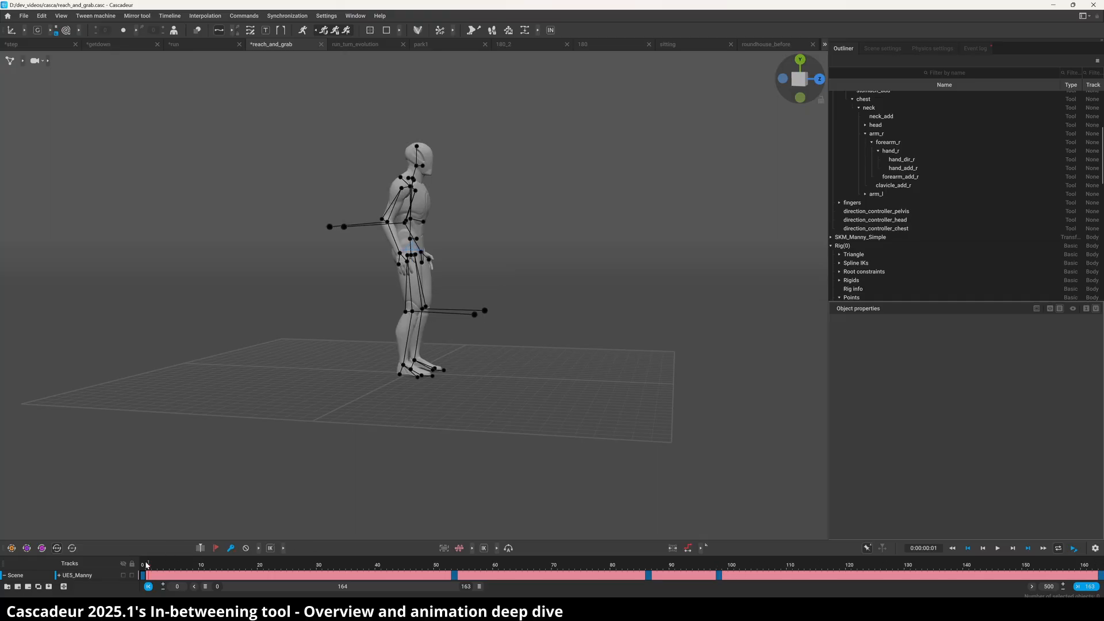
left_click(144, 565)
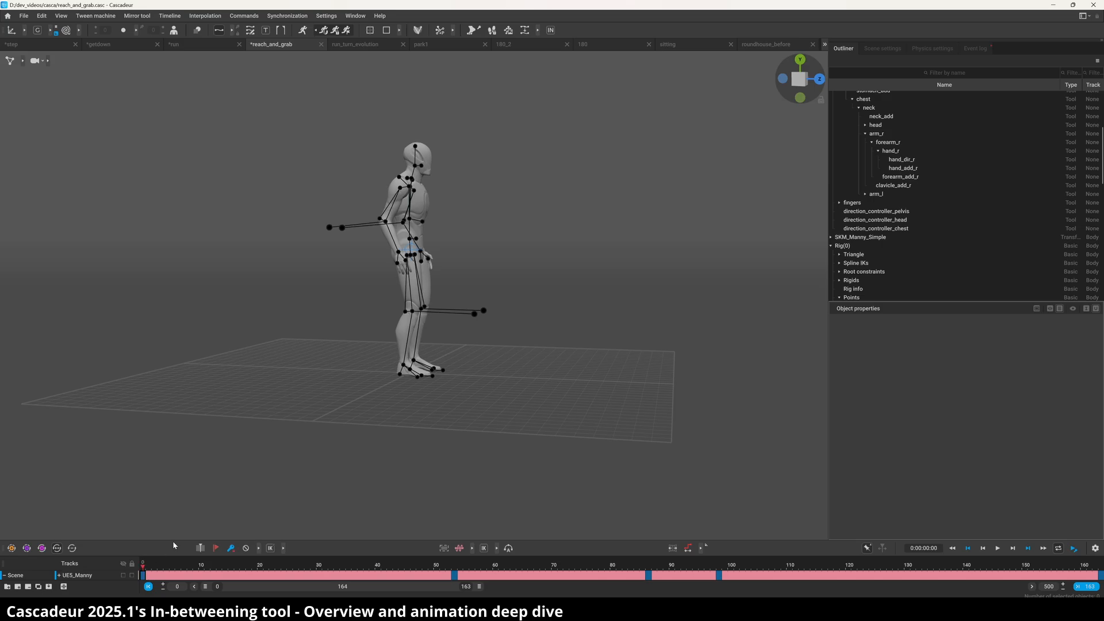
key("Up")
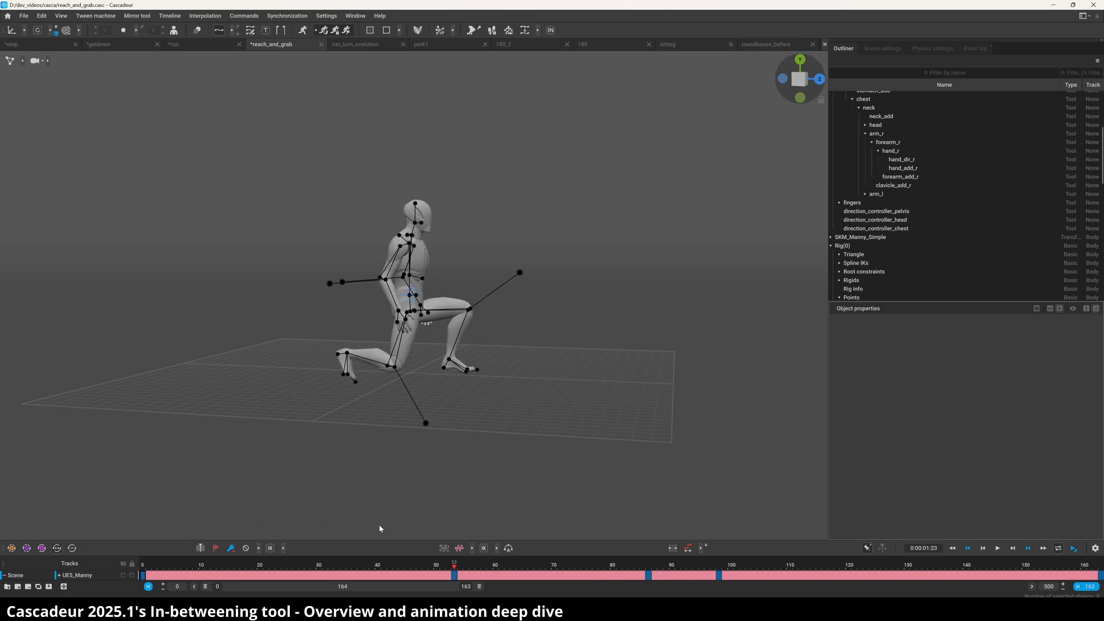
key("Up")
key("Up")
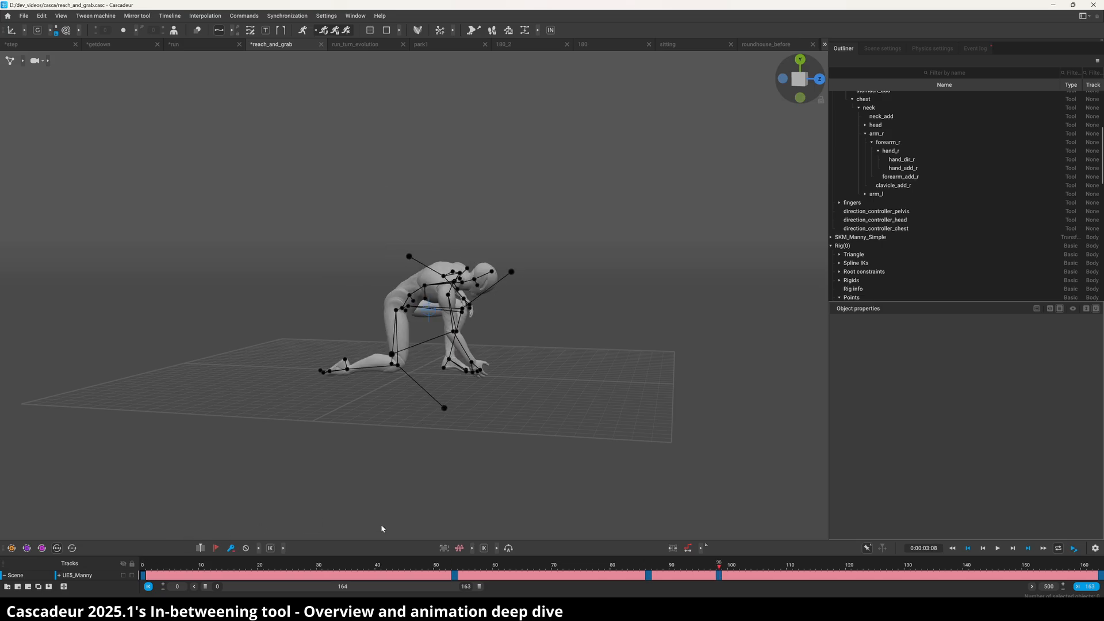
key("Up")
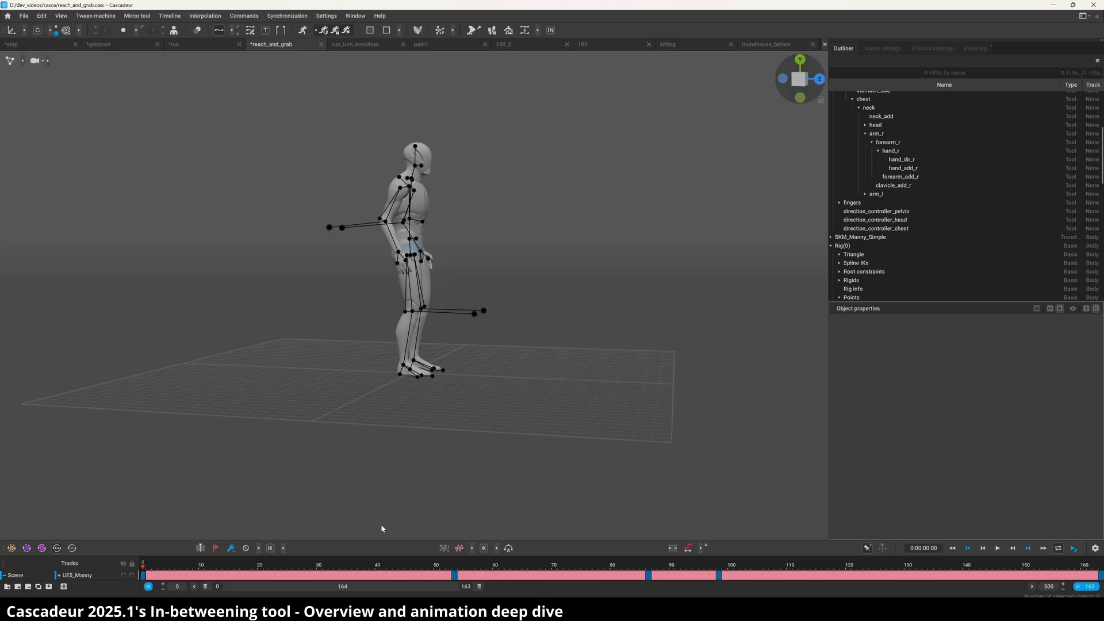
Step: Play and scrub the reach_and_grab animation, viewing it from the front and from both sides
key("space")
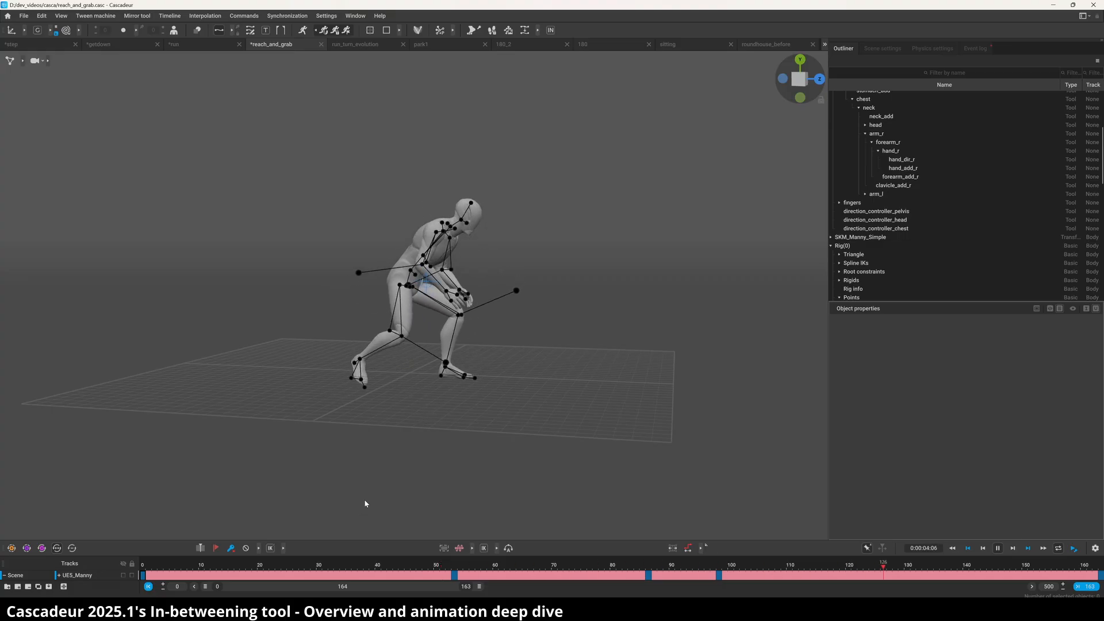
left_click(690, 573)
left_click_drag(690, 573, 745, 582)
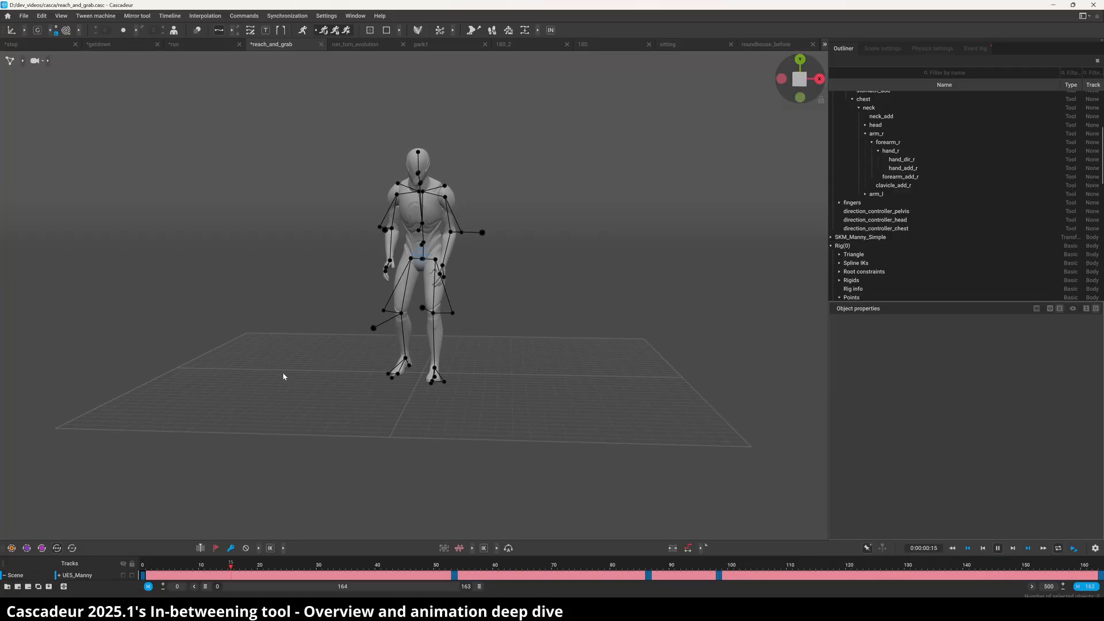
mouse_move(283, 372)
left_mouse_down("alt")
mouse_move(421, 351)
mouse_move(424, 387)
mouse_move(378, 319)
mouse_move(304, 349)
mouse_move(298, 368)
left_mouse_up("alt")
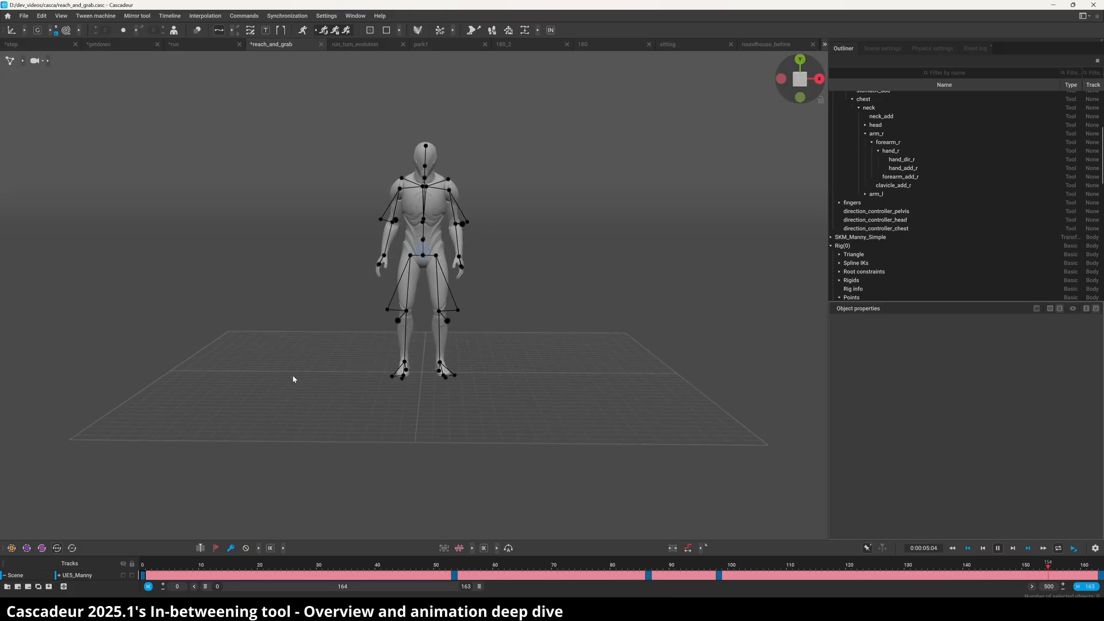
right_click_drag(292, 374, 67, 404)
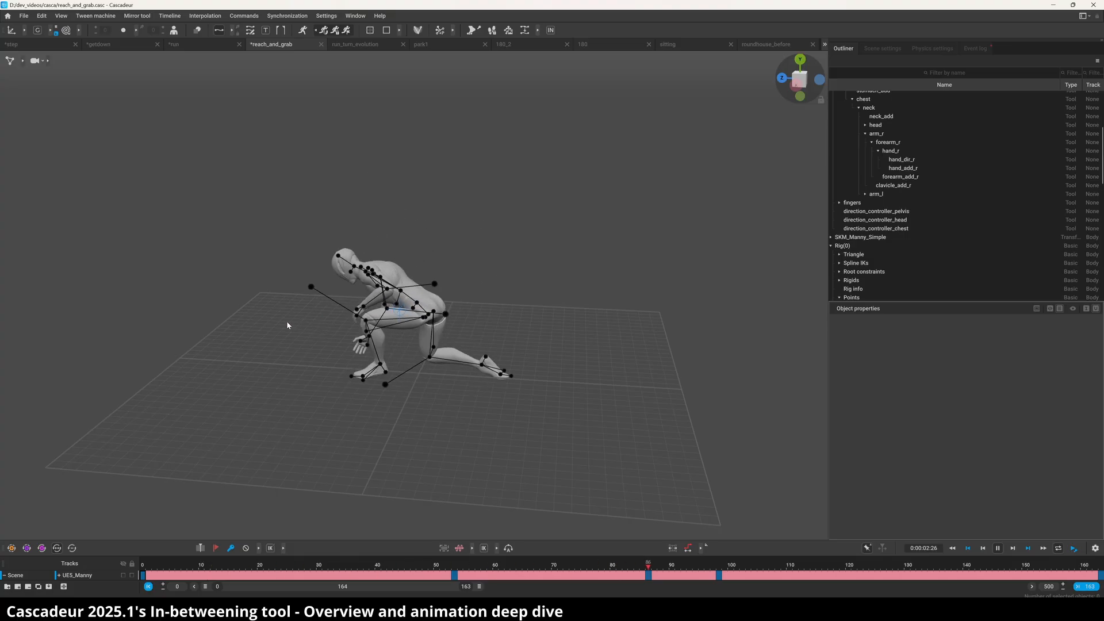
key("space")
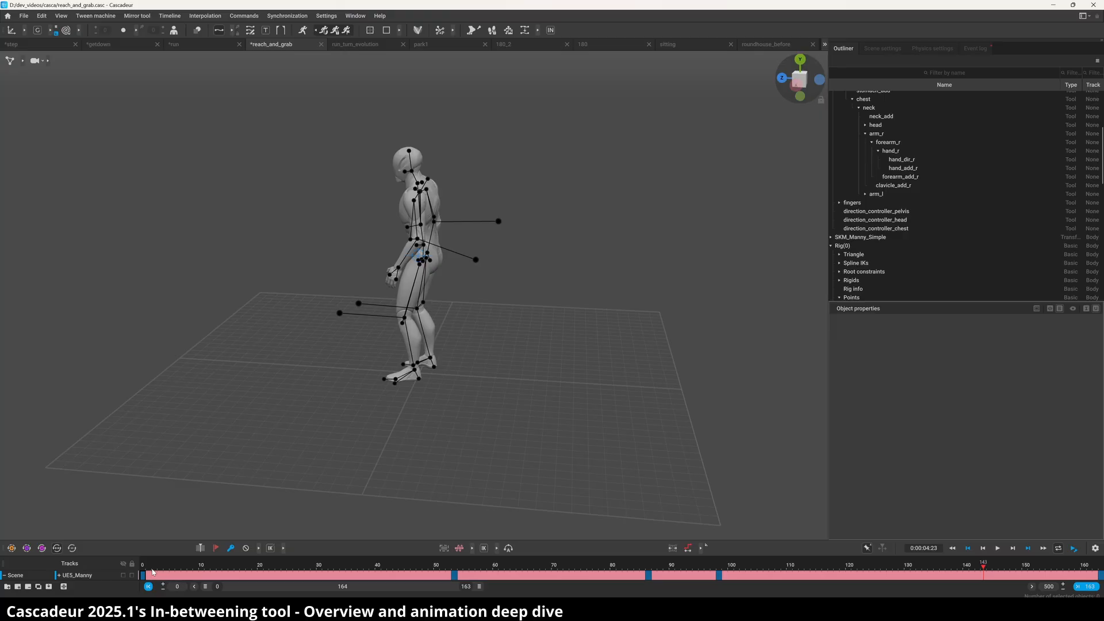
left_click_drag(152, 572, 1061, 509)
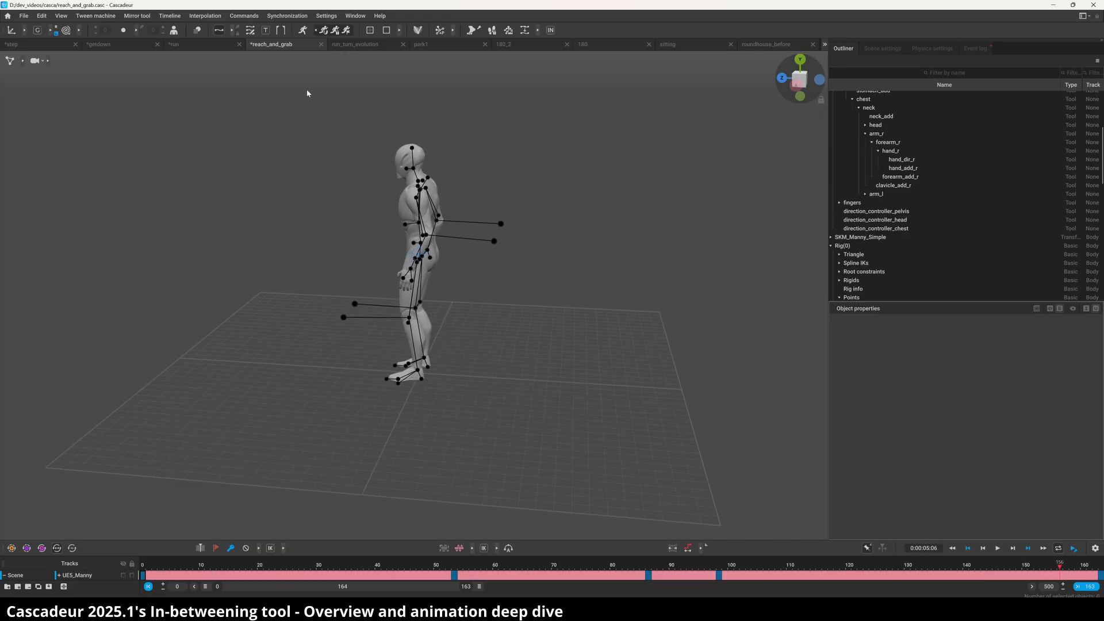
Step: Open the run_turn_evolution scene and compare its key poses at frames 0, 47 and 90
left_click(354, 44)
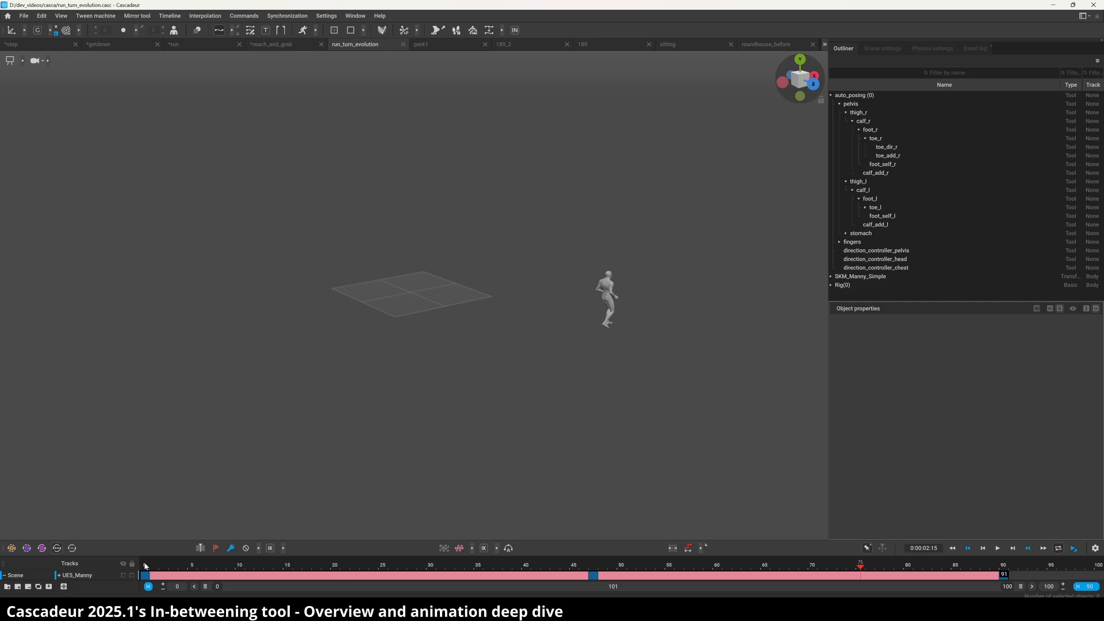
left_click(145, 567)
left_click_drag(144, 571, 74, 580)
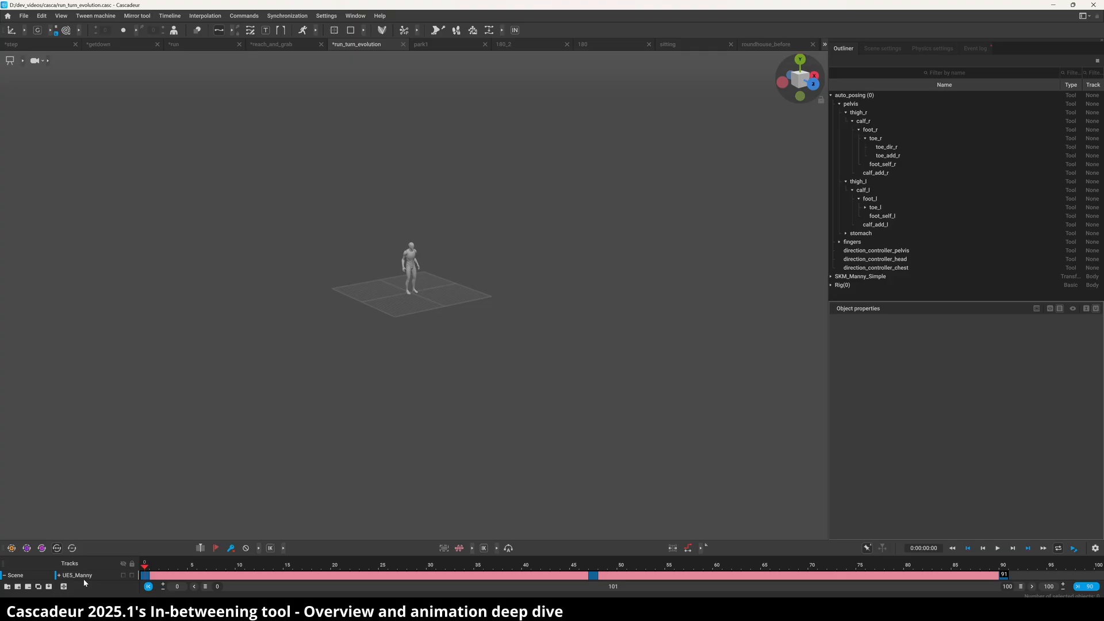
left_click_drag(144, 569, 595, 565)
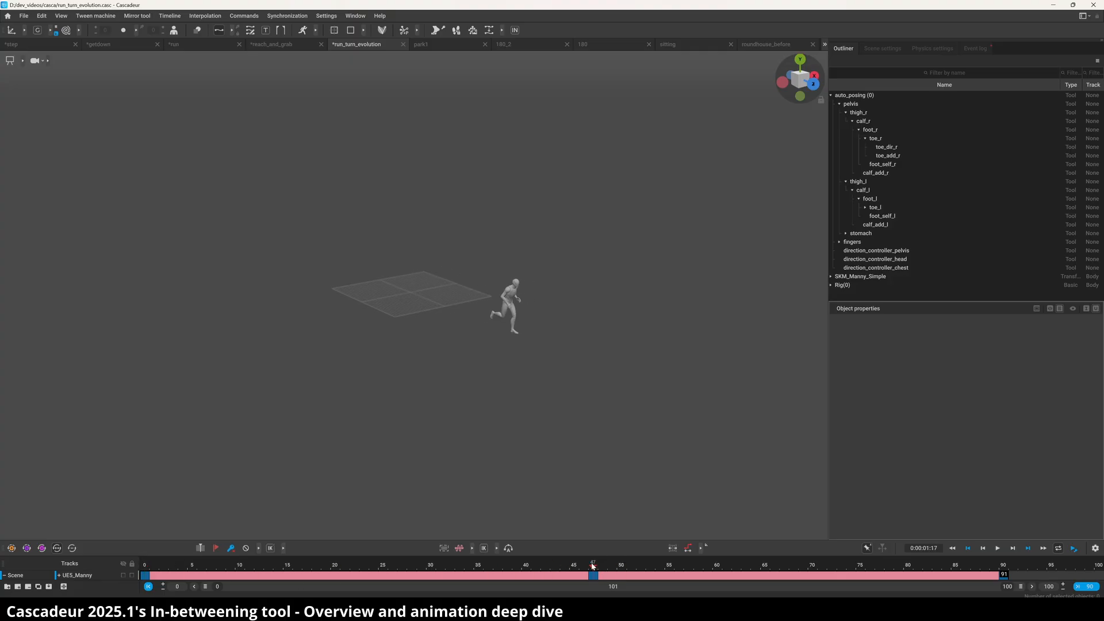
left_click_drag(567, 388, 417, 400, "alt")
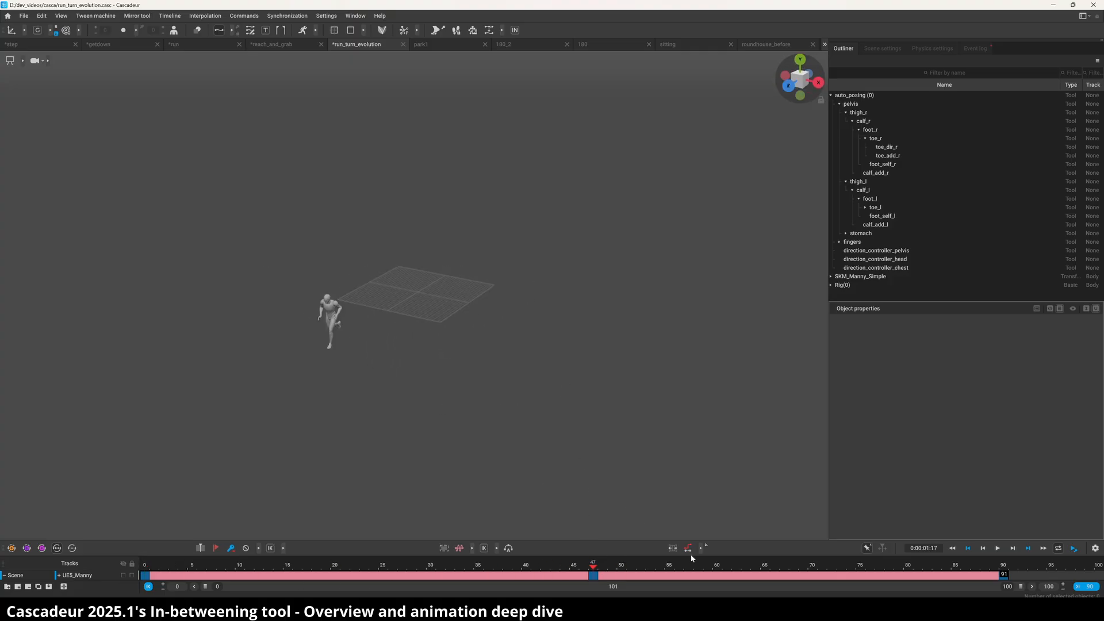
left_click(1001, 567)
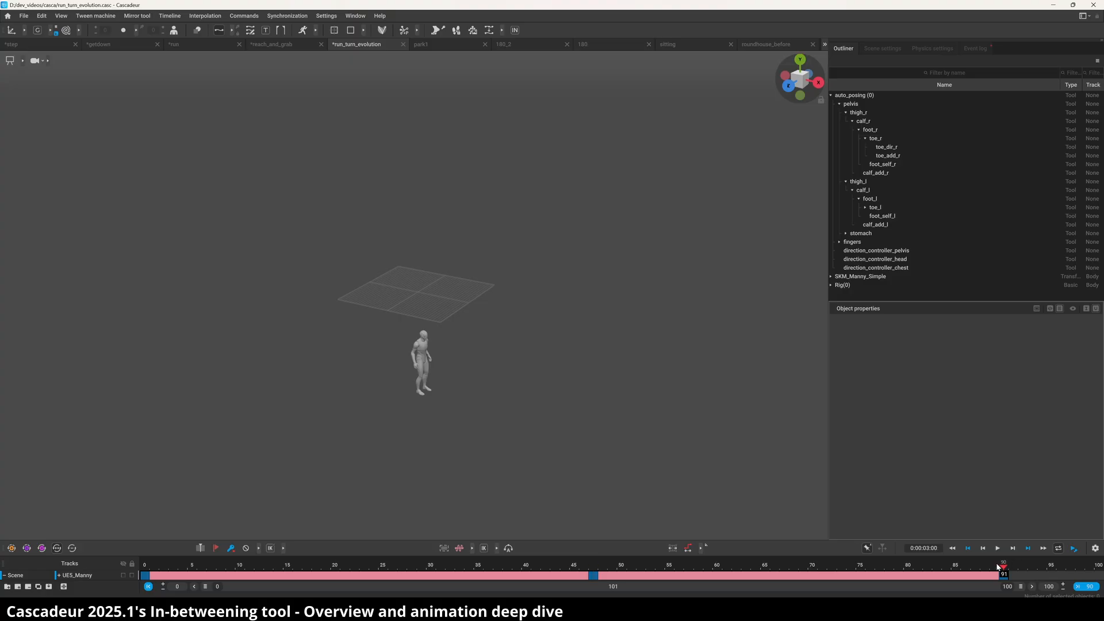
Step: Play the run_turn_evolution animation from the front and scrub through the turn that starts around frame 47
key("space")
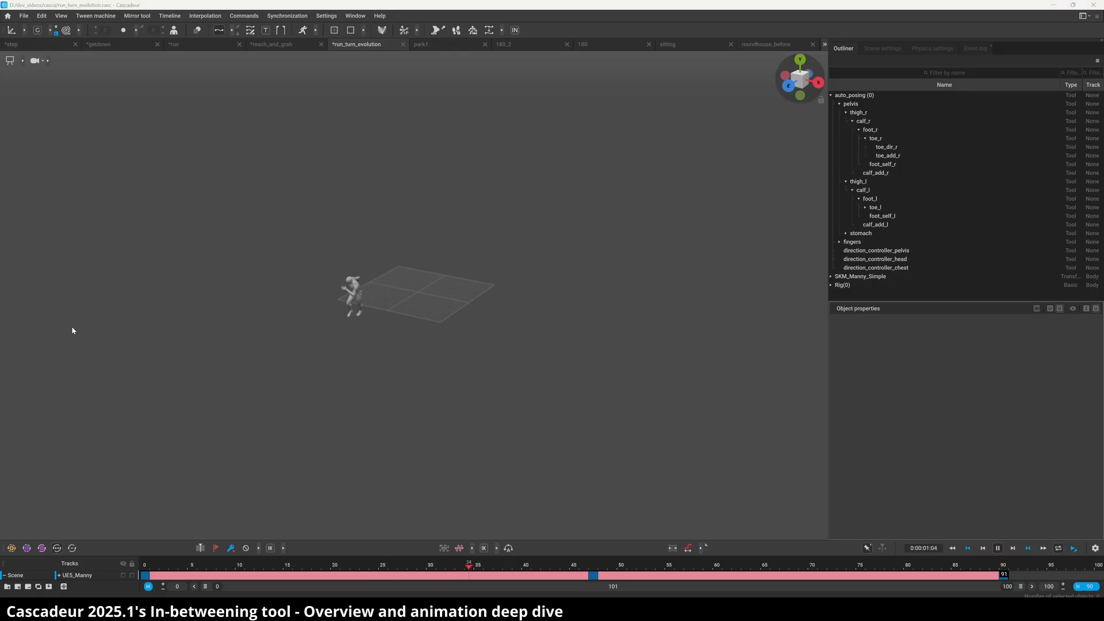
left_click_drag(170, 359, 410, 385, "alt")
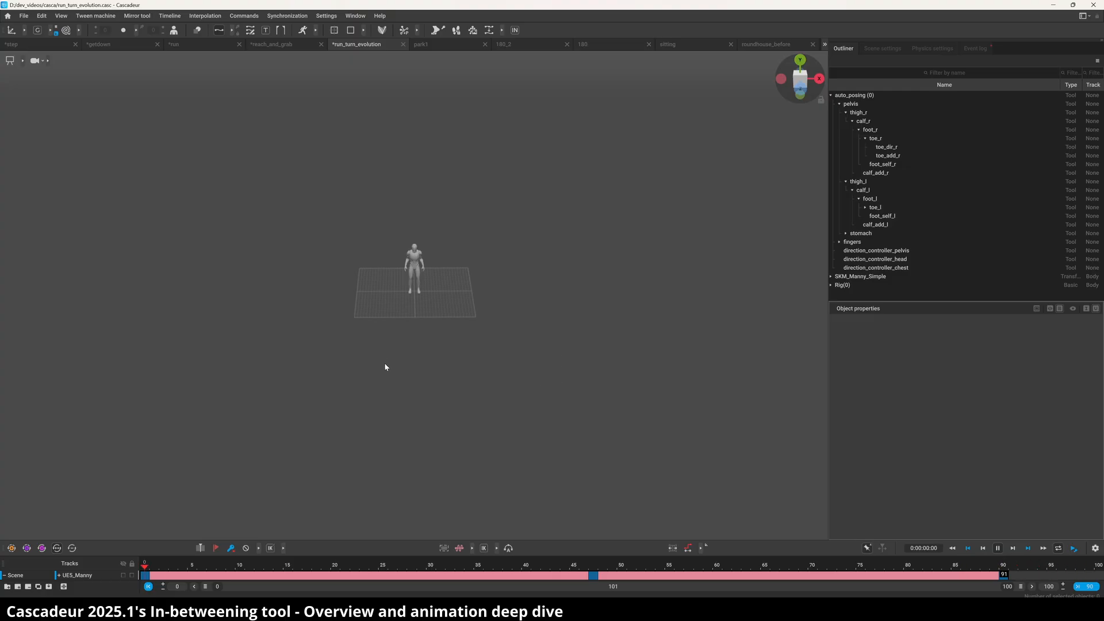
key("space")
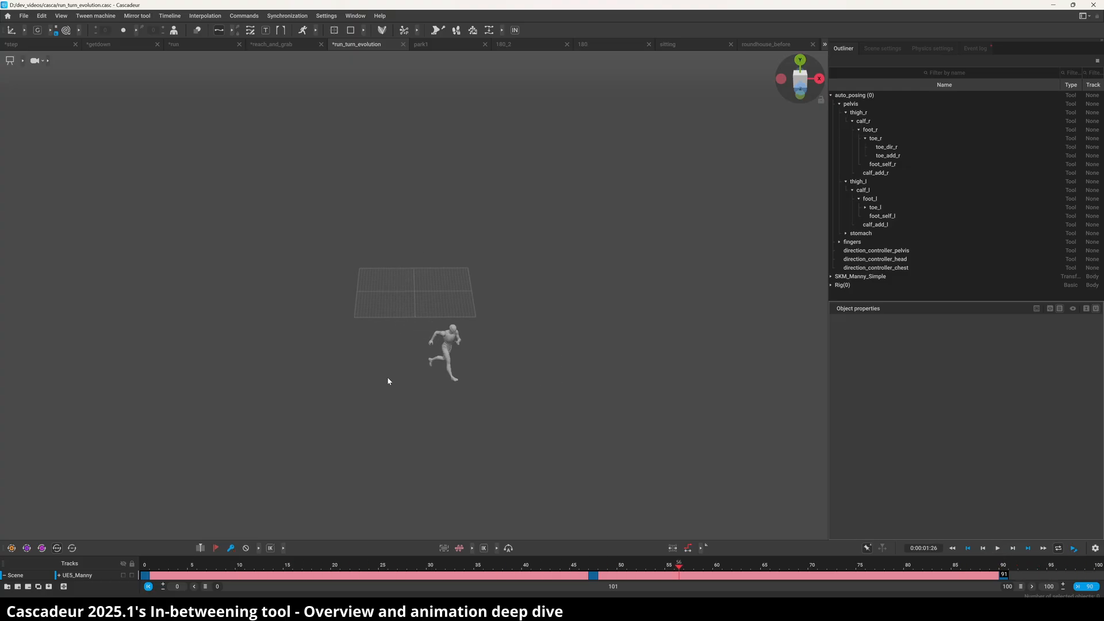
left_click_drag(595, 567, 805, 570)
key("space")
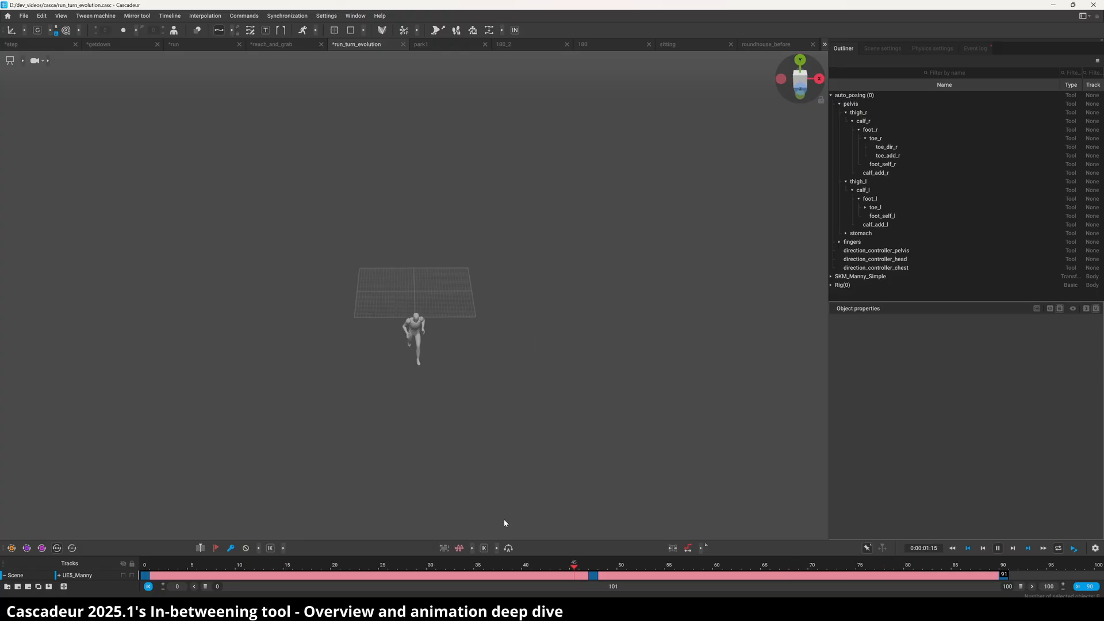
Step: Play the run_turn_evolution animation repeatedly from the front, pausing around the middle key at frame 47
key("space")
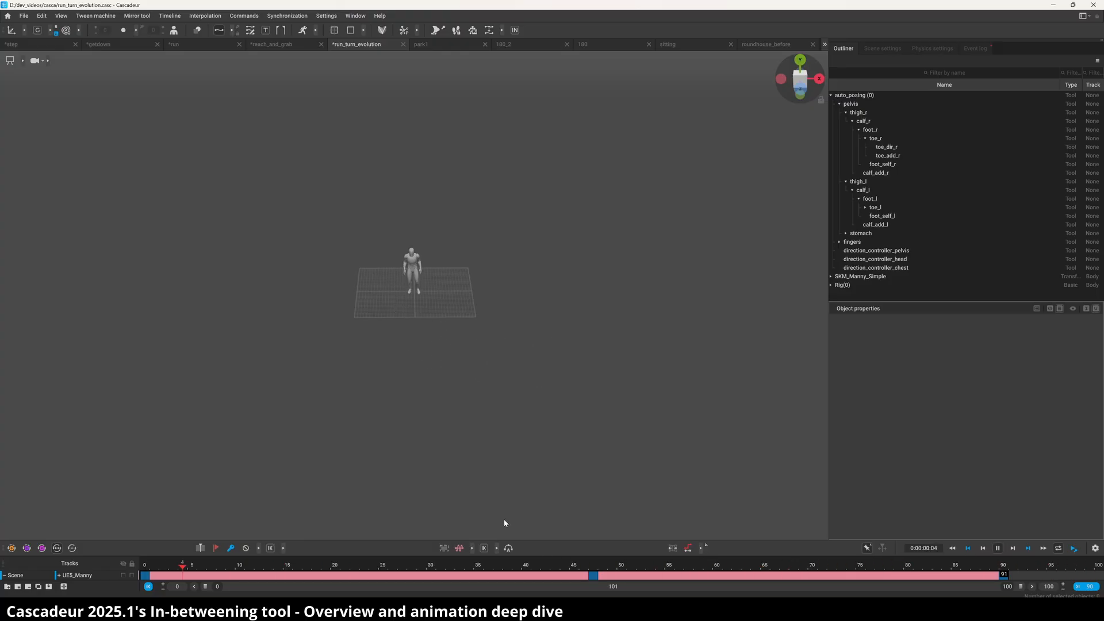
key("space")
key("space")
key("space")
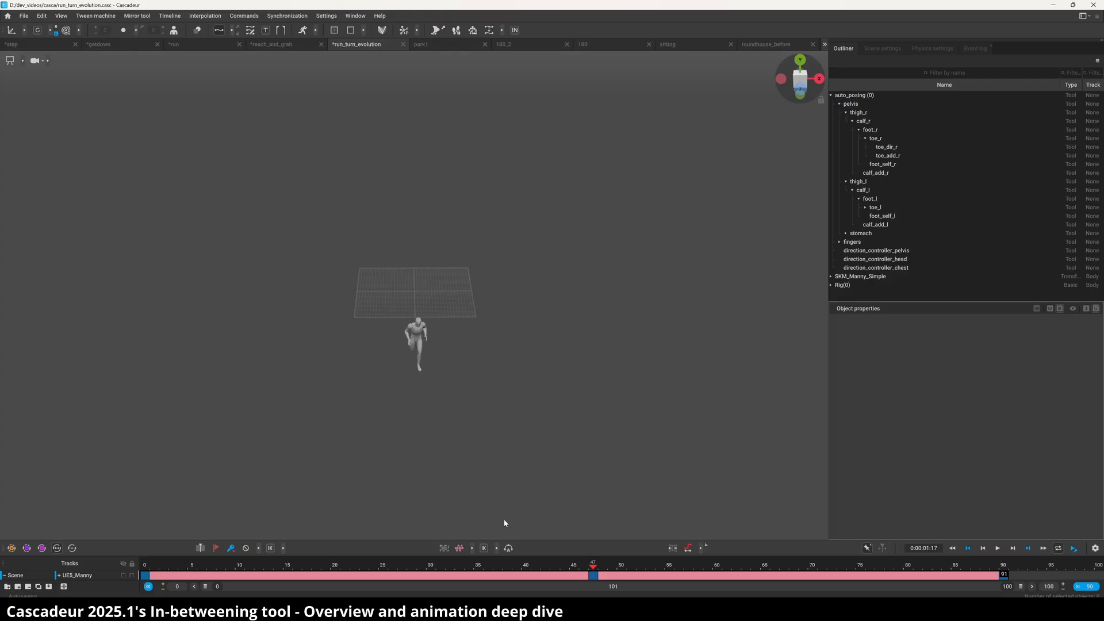
key("space")
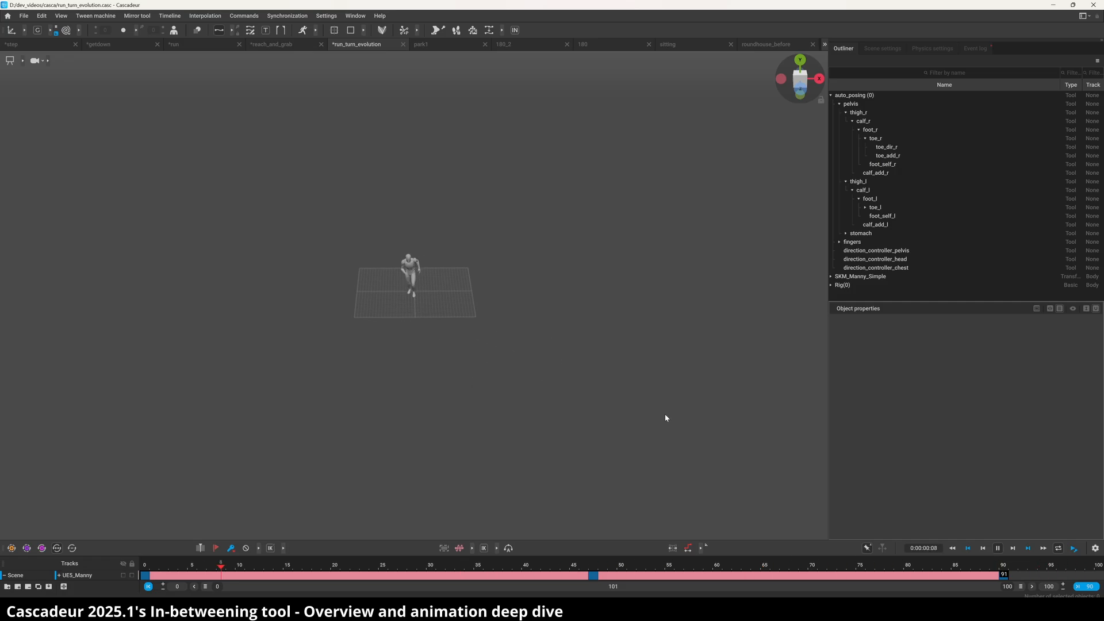
Step: Stop playback and compare the run_turn_evolution poses at frames 0, 46 and 90
key("space")
left_click(146, 567)
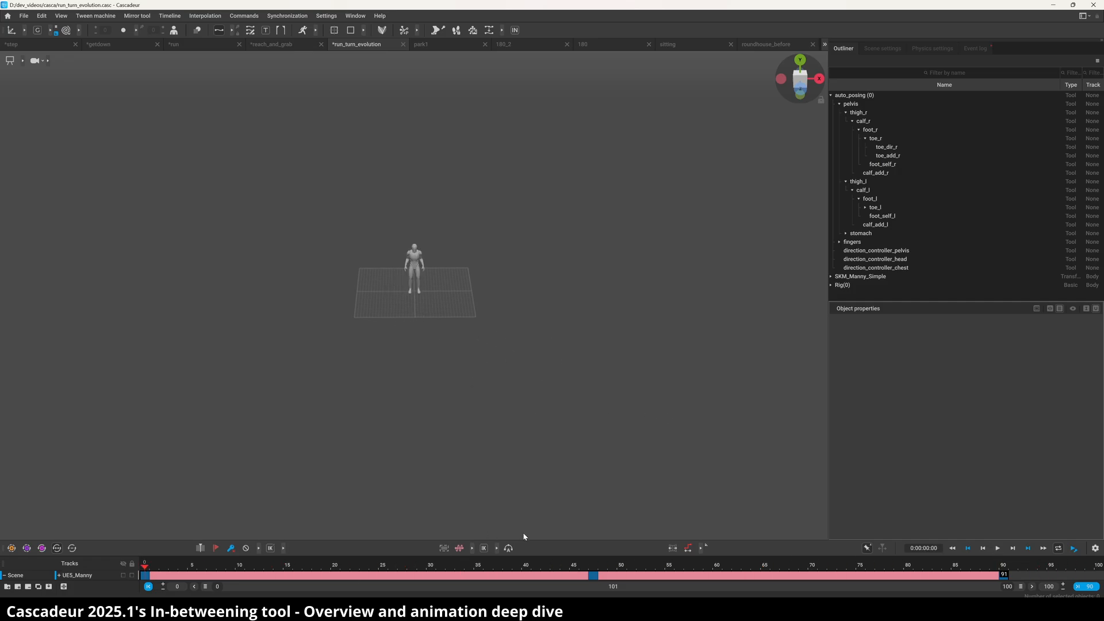
left_click(584, 569)
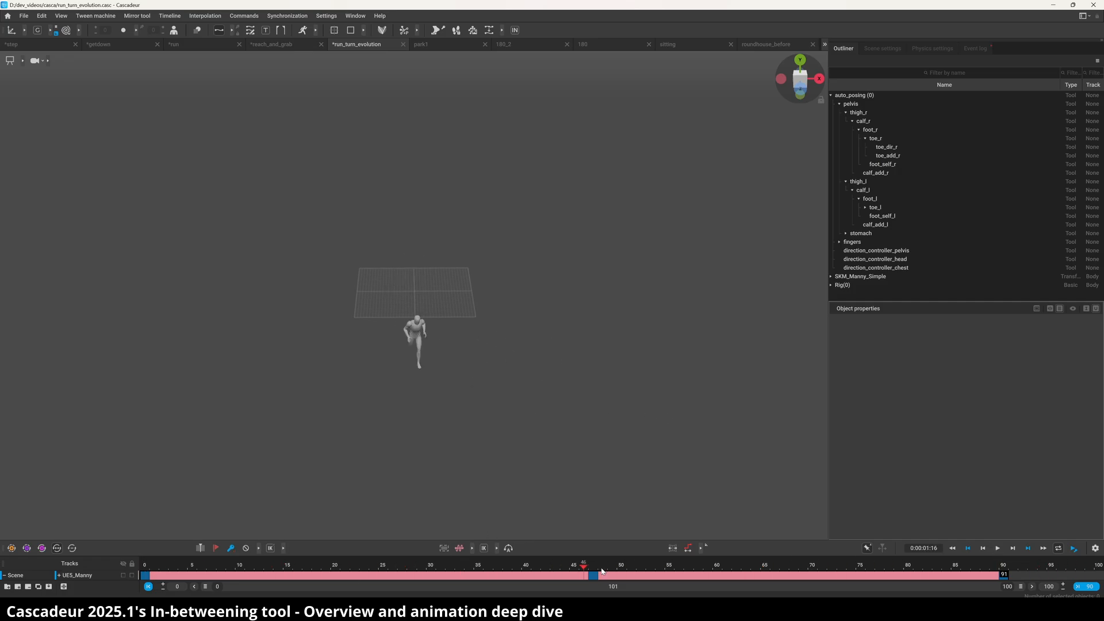
left_click(1002, 568)
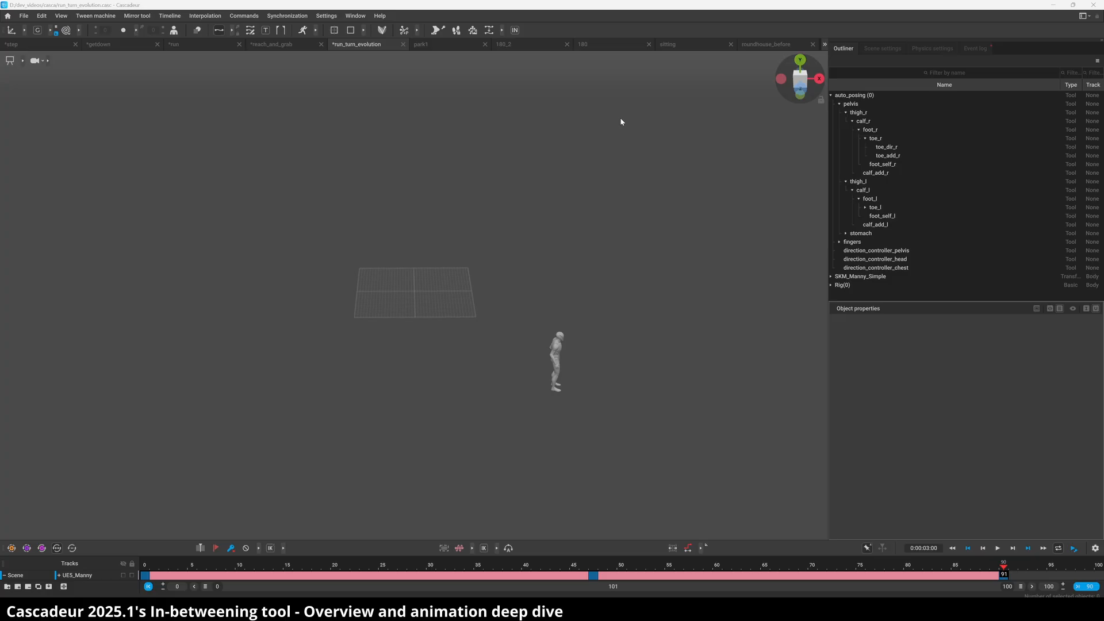
Step: Open the park1 scene and compare the poses at frames 14 and 72, on either side of the generated interval
left_click(446, 45)
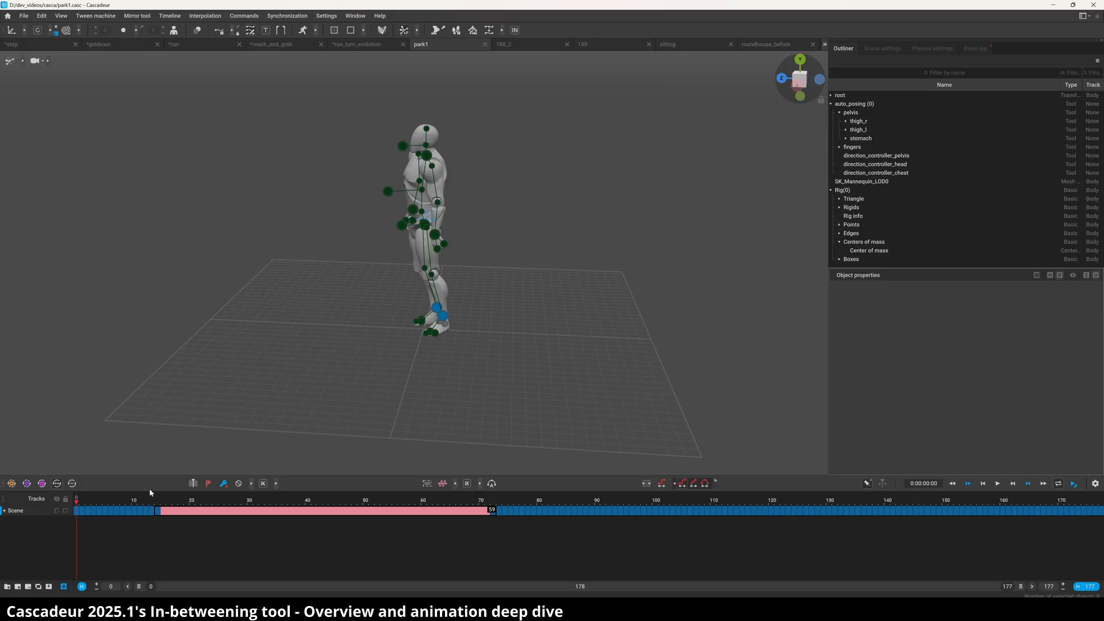
left_click_drag(87, 503, 8, 512)
left_click_drag(81, 512, 157, 522)
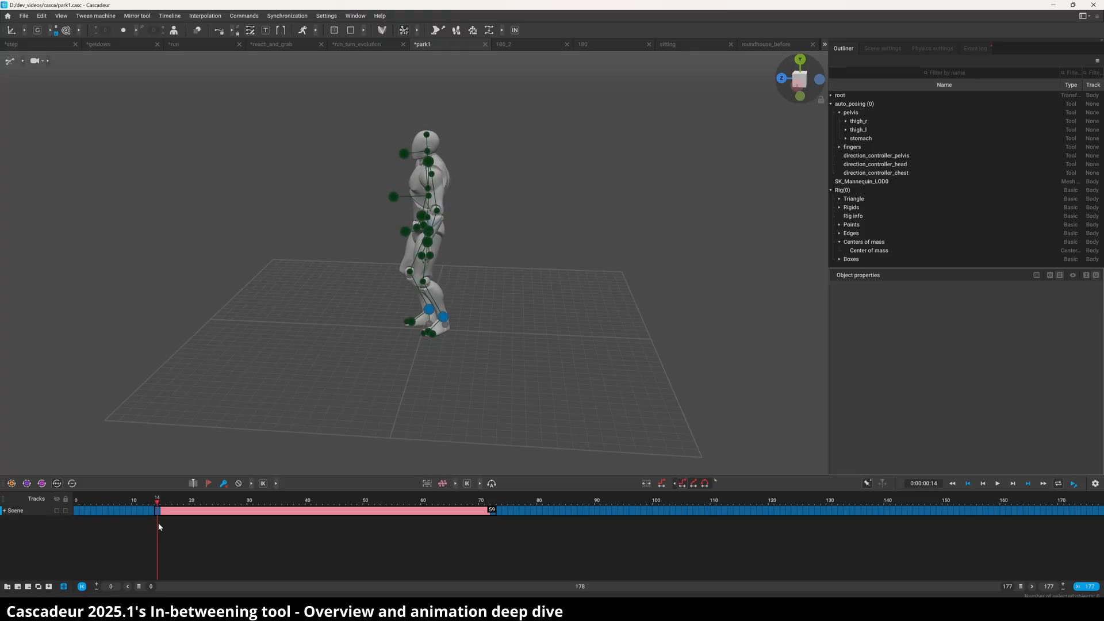
key("Up")
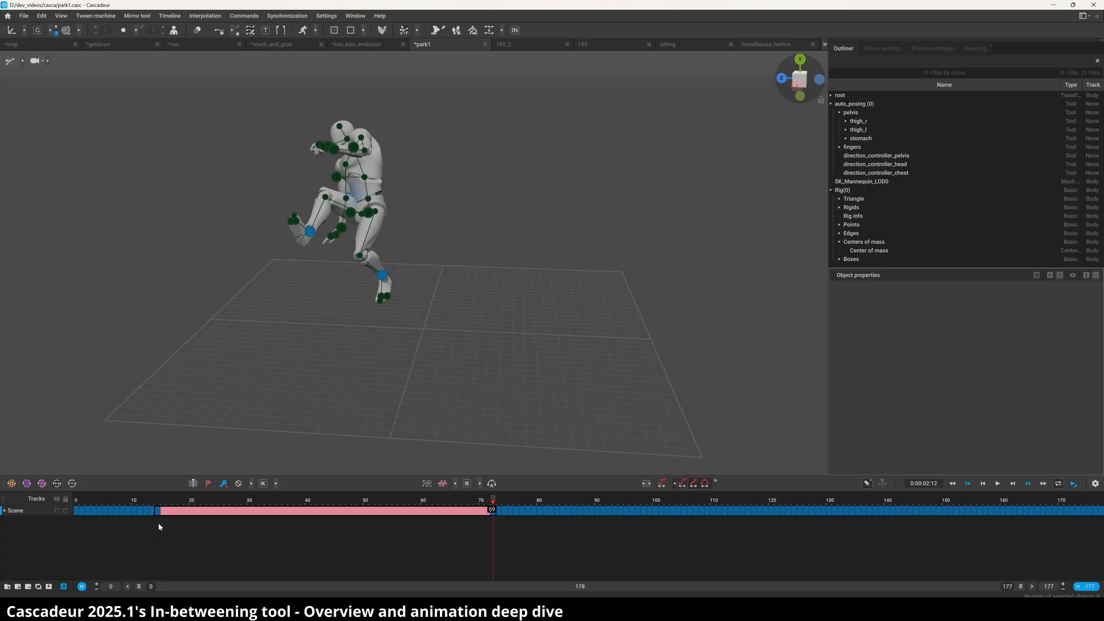
left_click(158, 500)
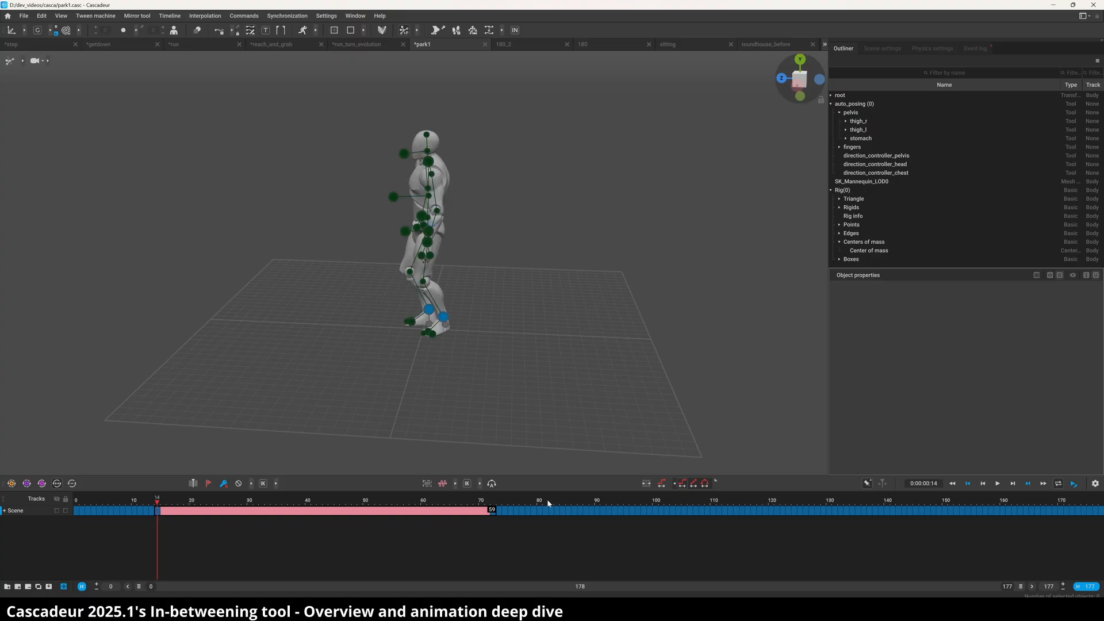
left_click(494, 500)
Step: Play the park1 animation through the generated interval, restarting once from frame 14
key("space")
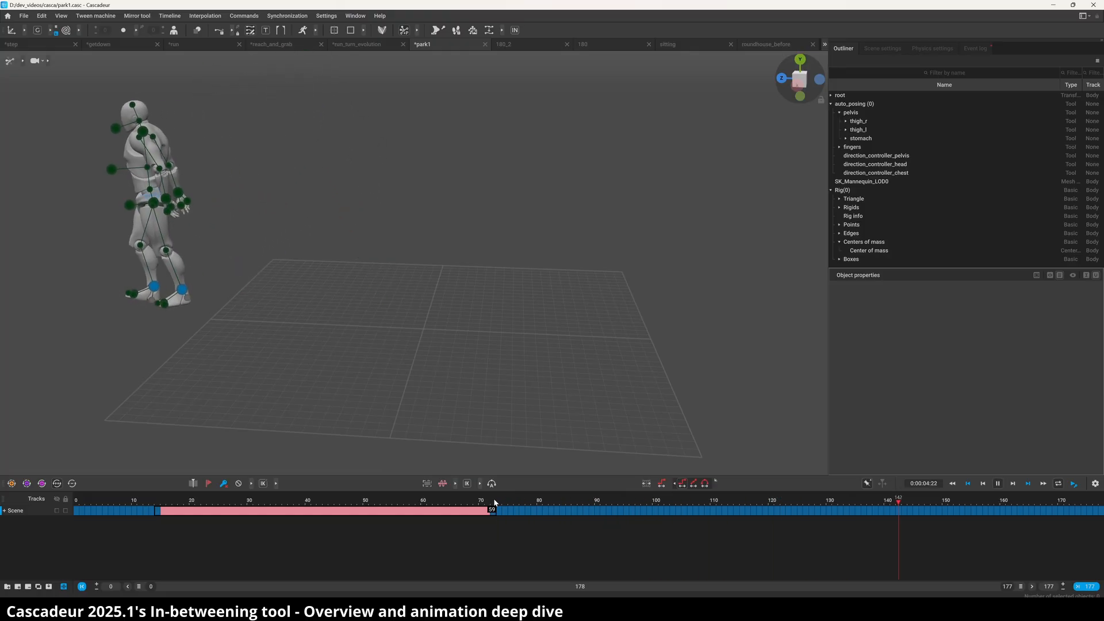
key("space")
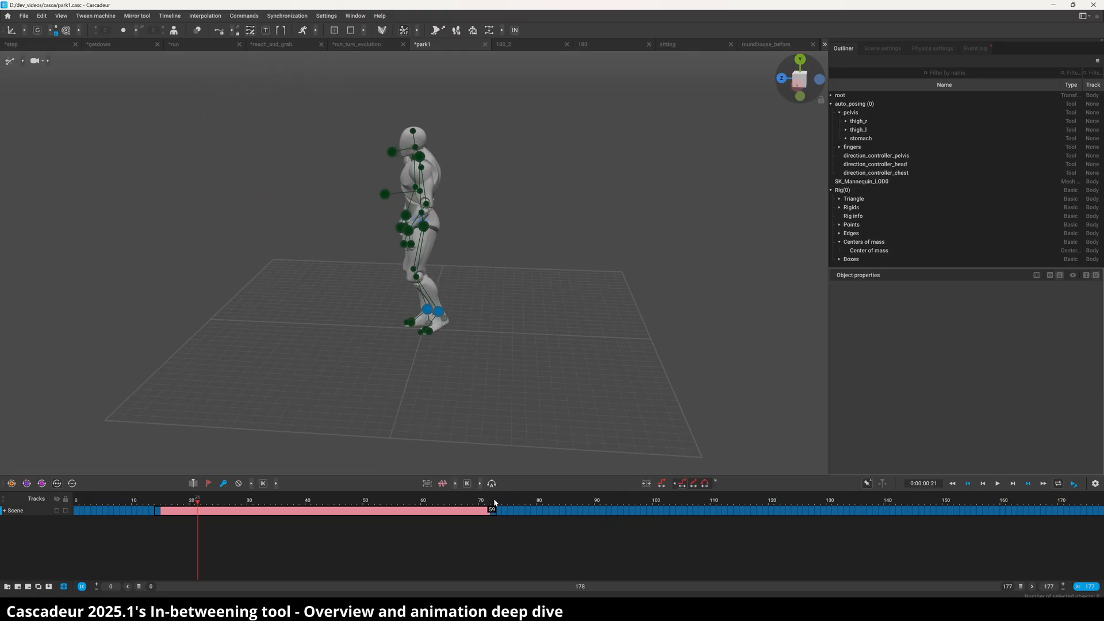
left_click(157, 506)
key("space")
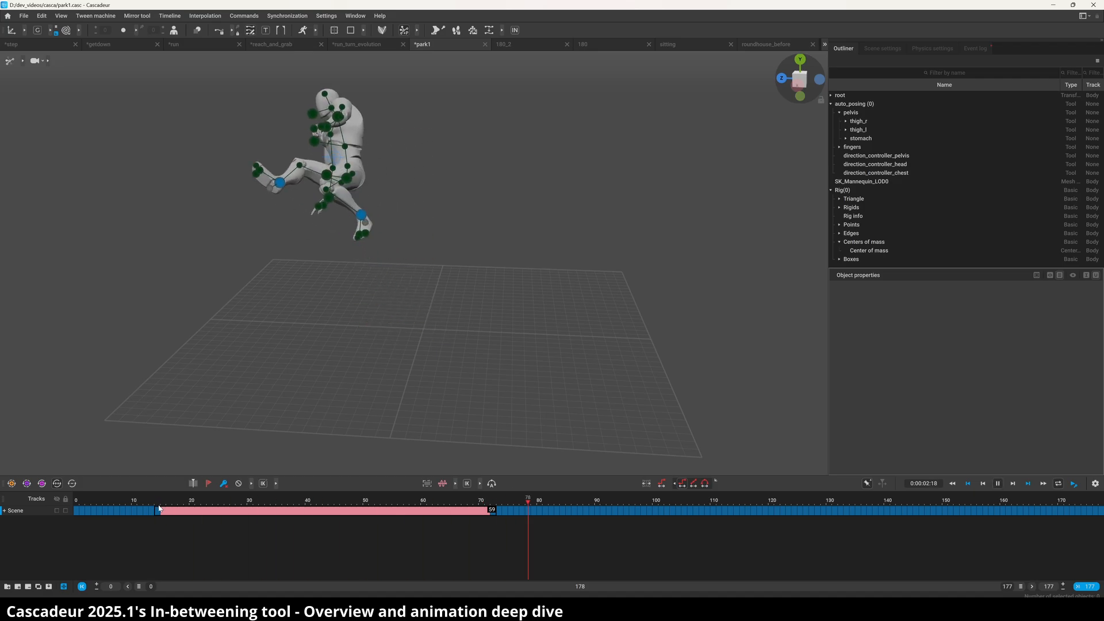
key("space")
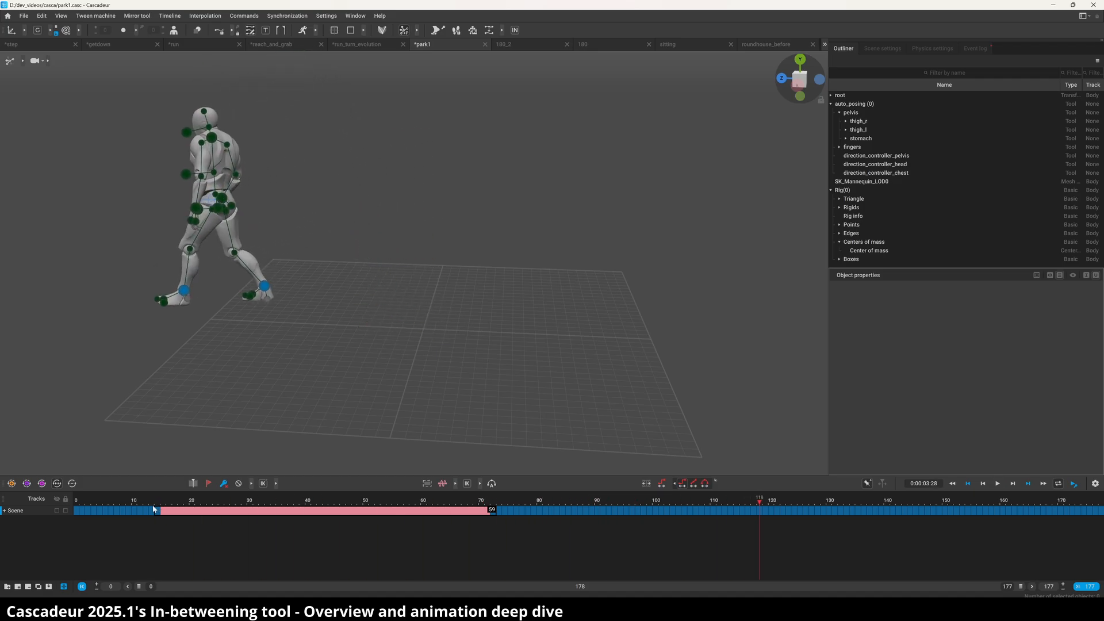
Step: Compare frames 14 and 72 of park1 again and scrub the generated steps up to frame 41
mouse_move(153, 508)
left_mouse_down()
mouse_move(806, 492)
mouse_move(154, 517)
left_mouse_up()
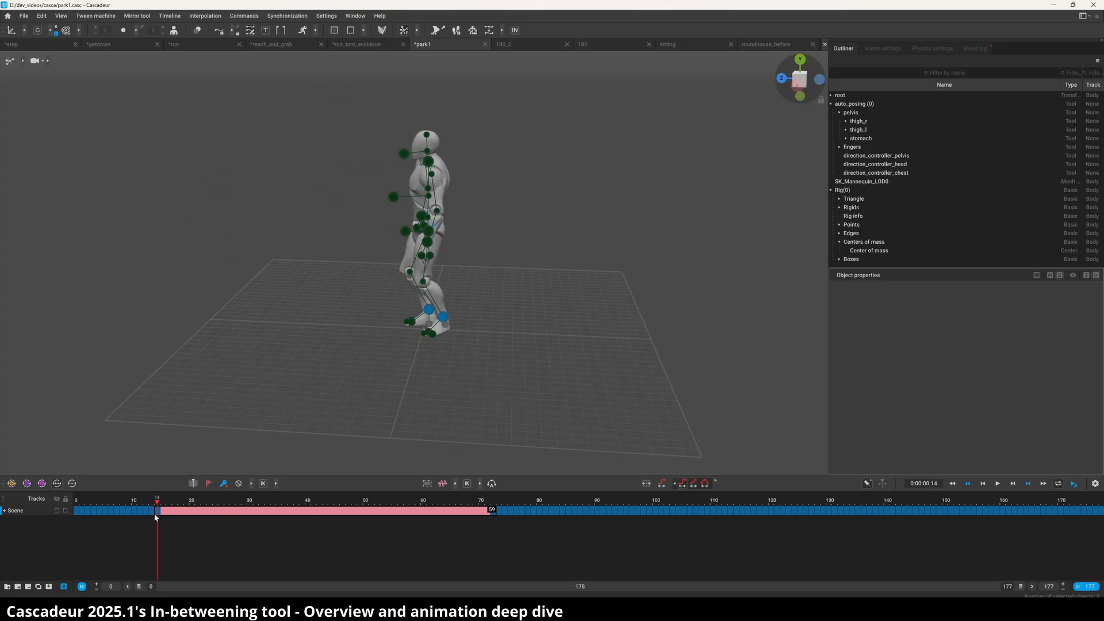
left_click(494, 509)
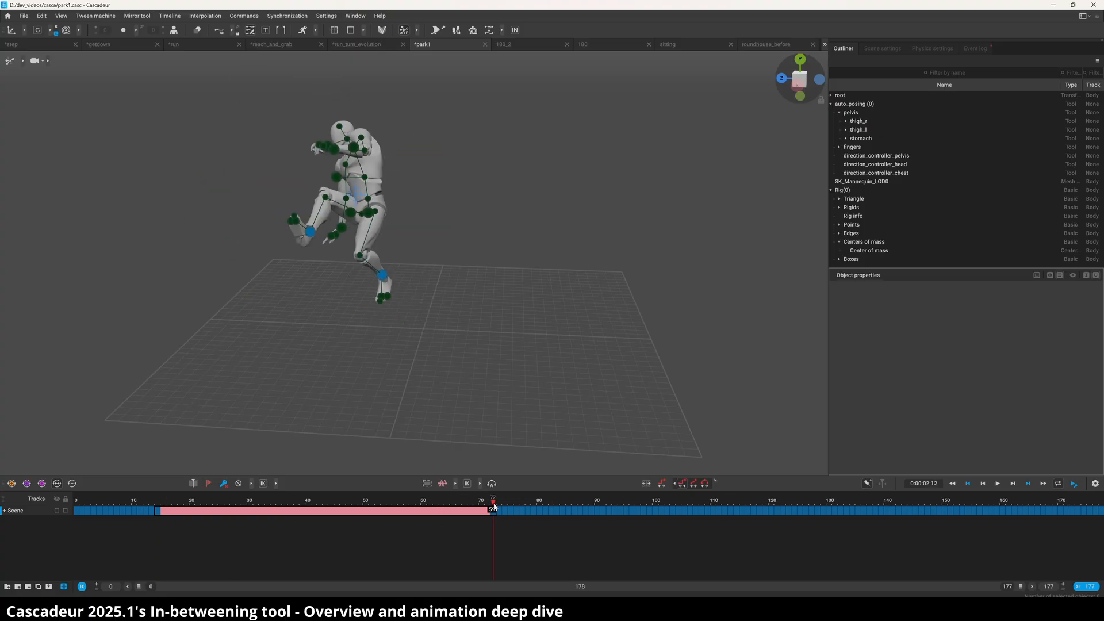
left_click_drag(165, 506, 315, 484)
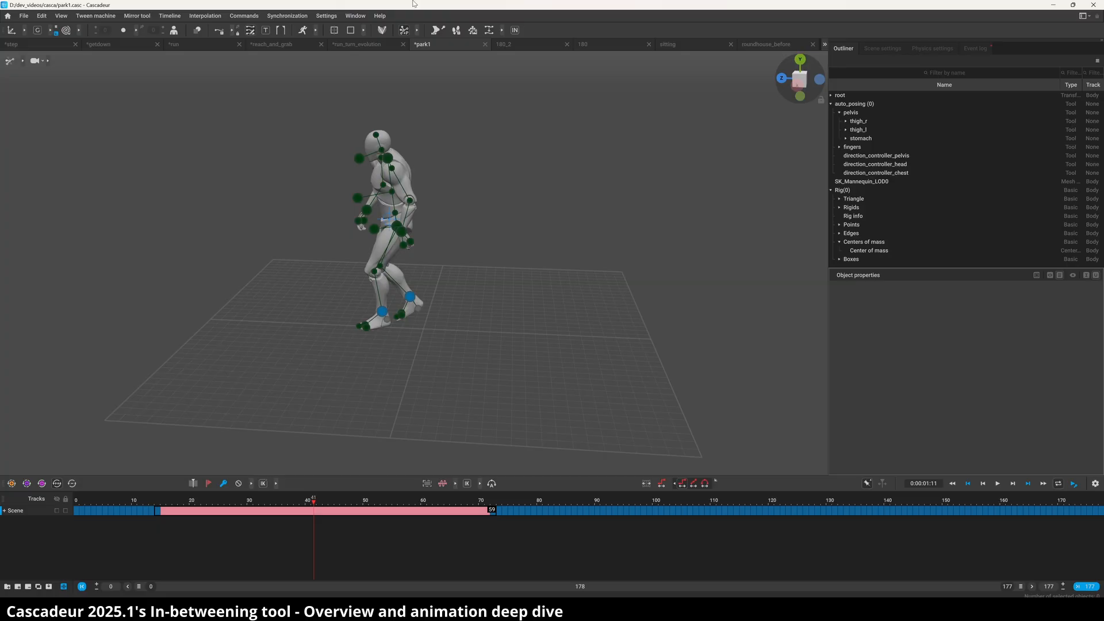
Step: Open the 180_2 scene, compare its poses at frames 0 and 60, and play the turn between them
left_click(544, 45)
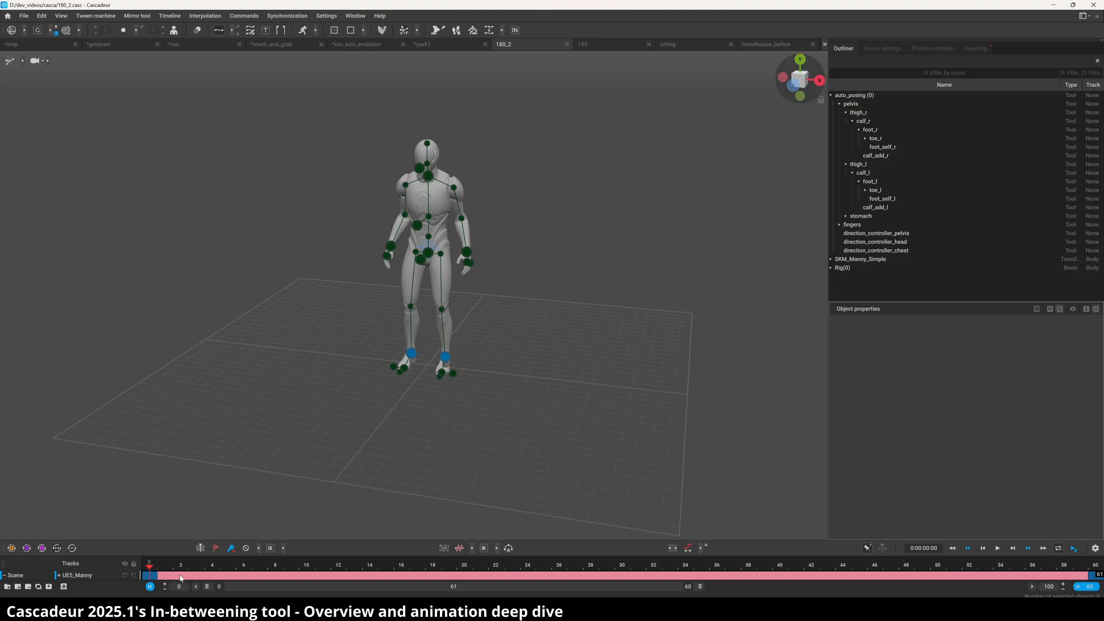
left_click(1096, 569)
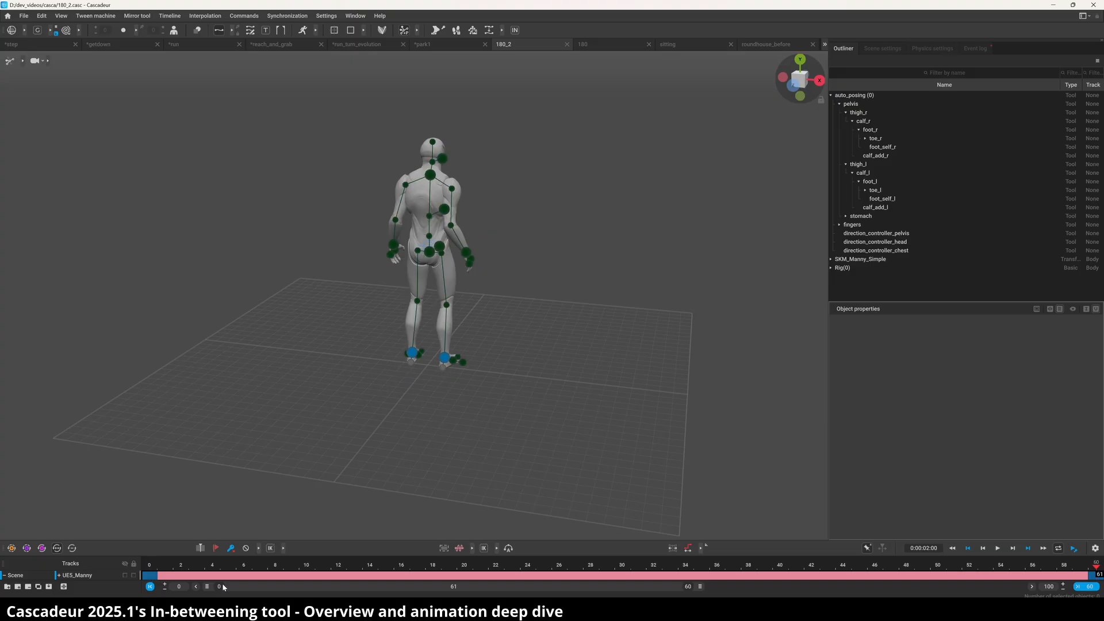
left_click(148, 567)
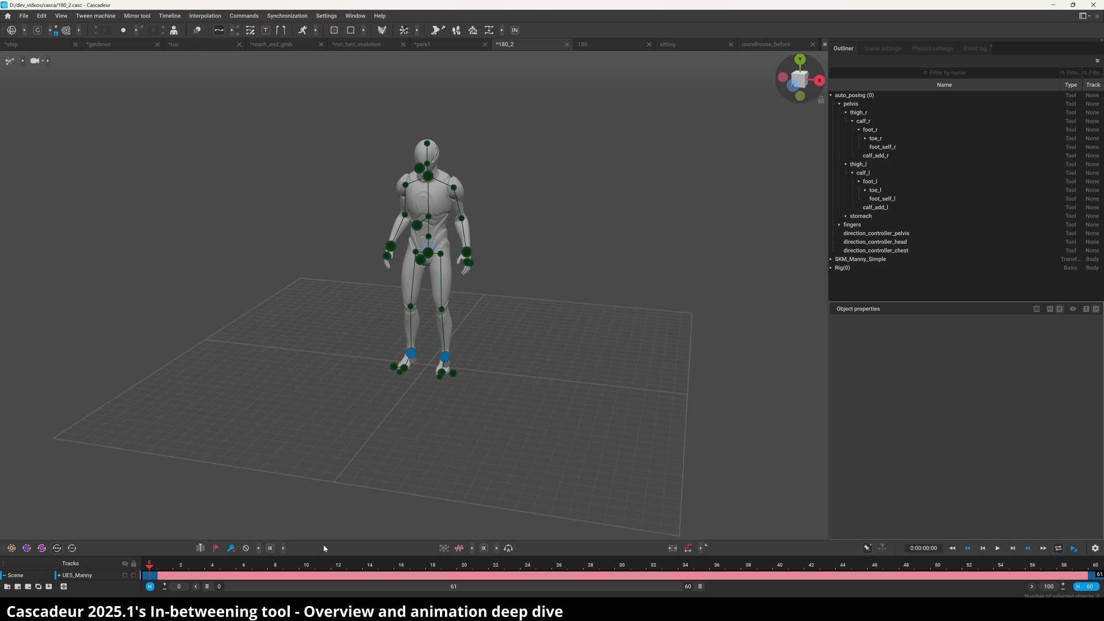
key("space")
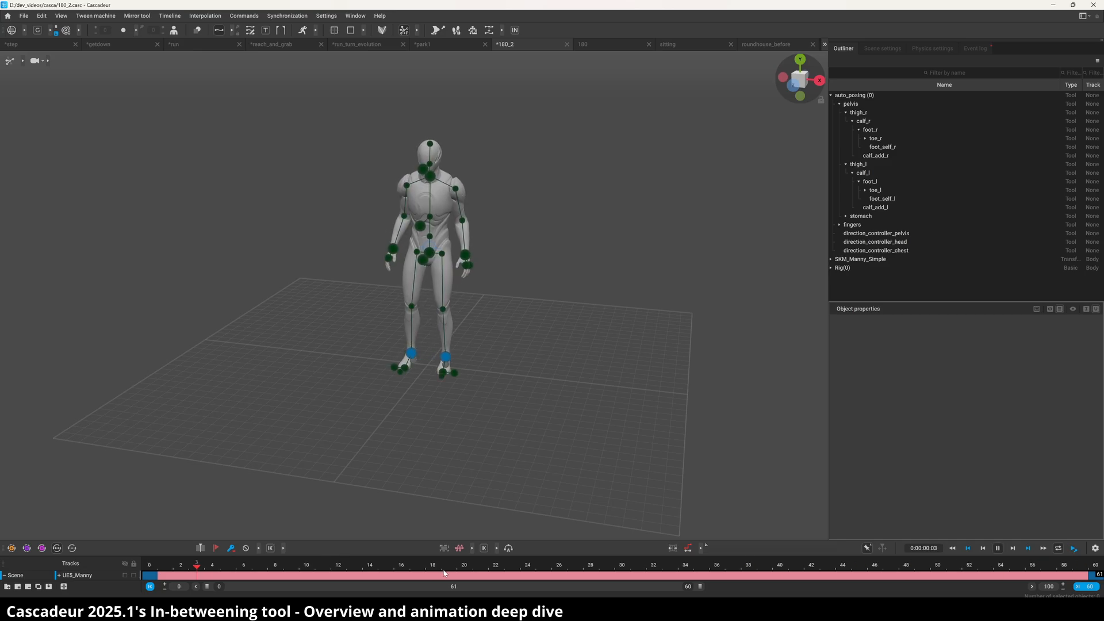
key("space")
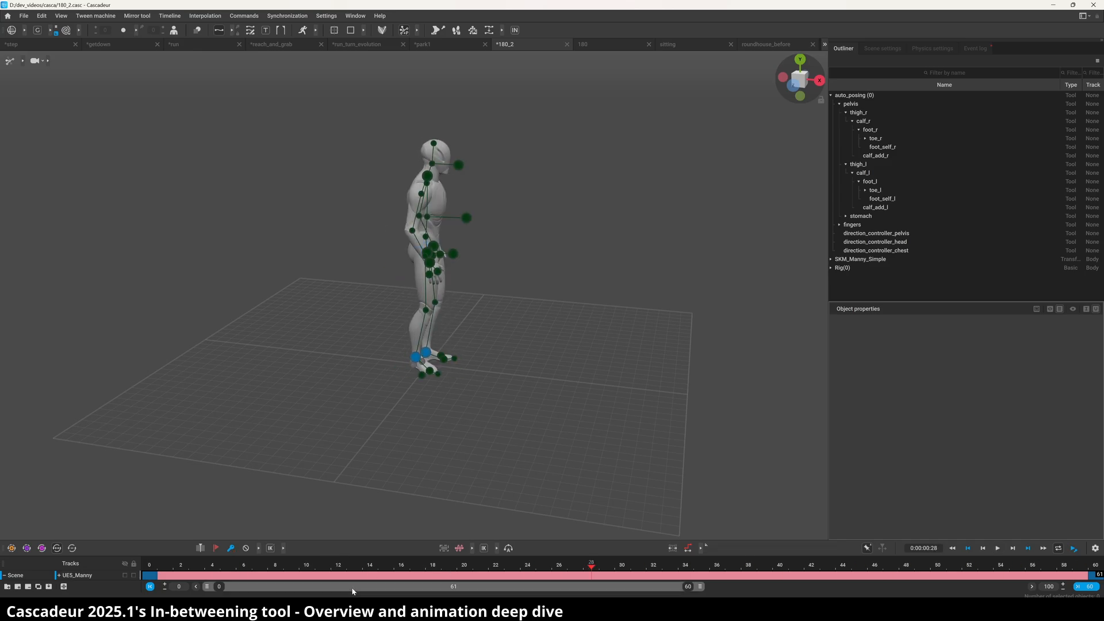
left_click(149, 585)
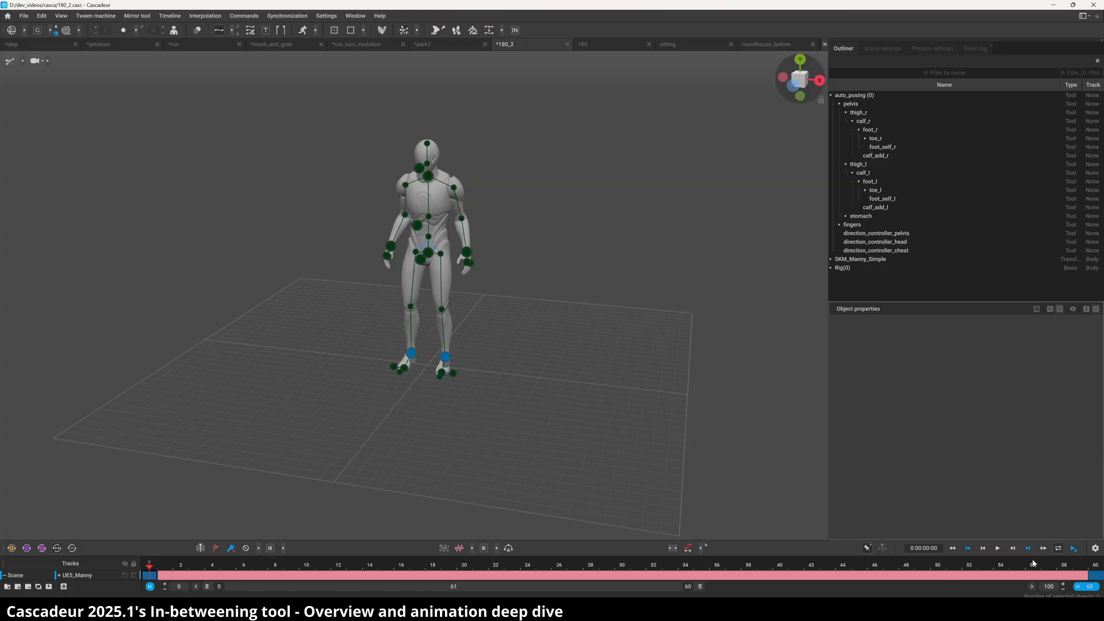
Step: At frame 60, move both foot controllers together along the Z axis toward the camera and regenerate the in-between motion
left_click(1093, 578)
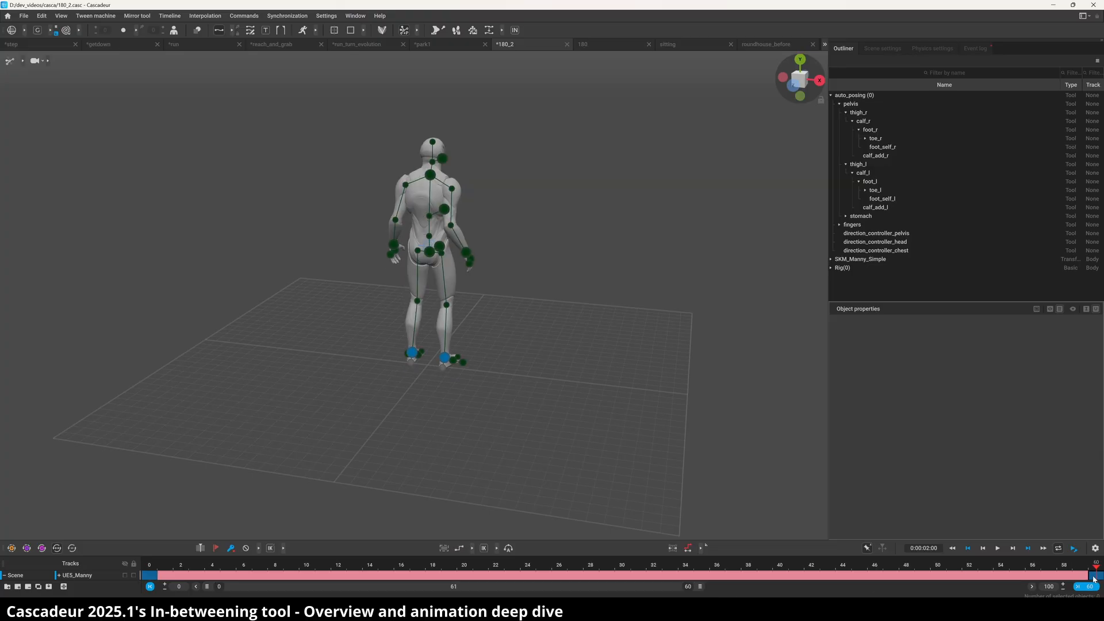
left_click(412, 353)
left_click(444, 357, "shift")
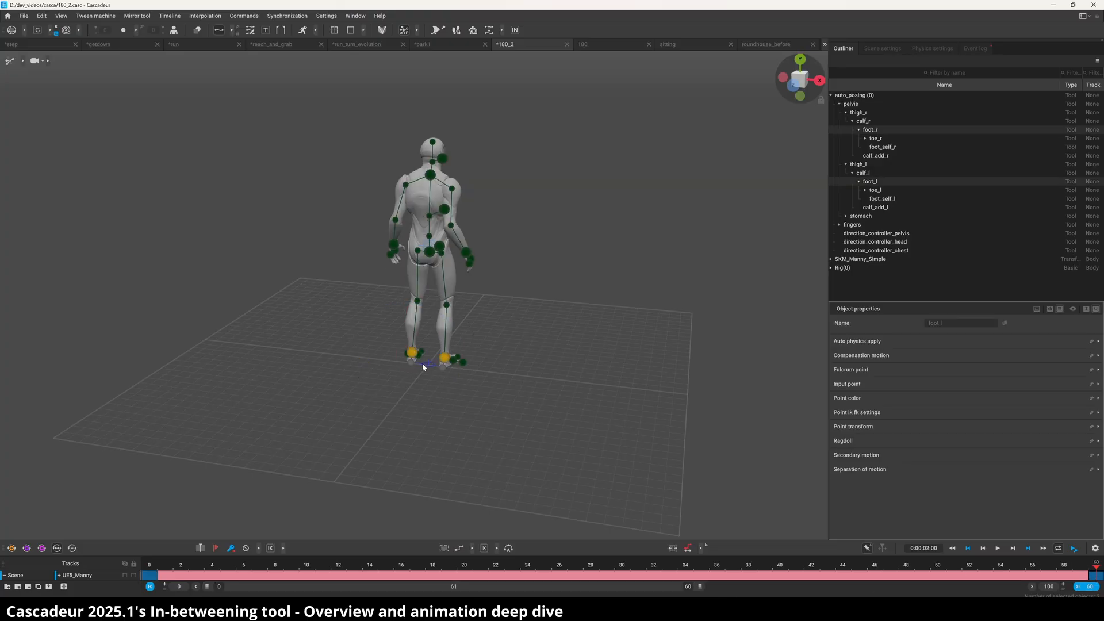
key("w")
left_click_drag(411, 374, 382, 422)
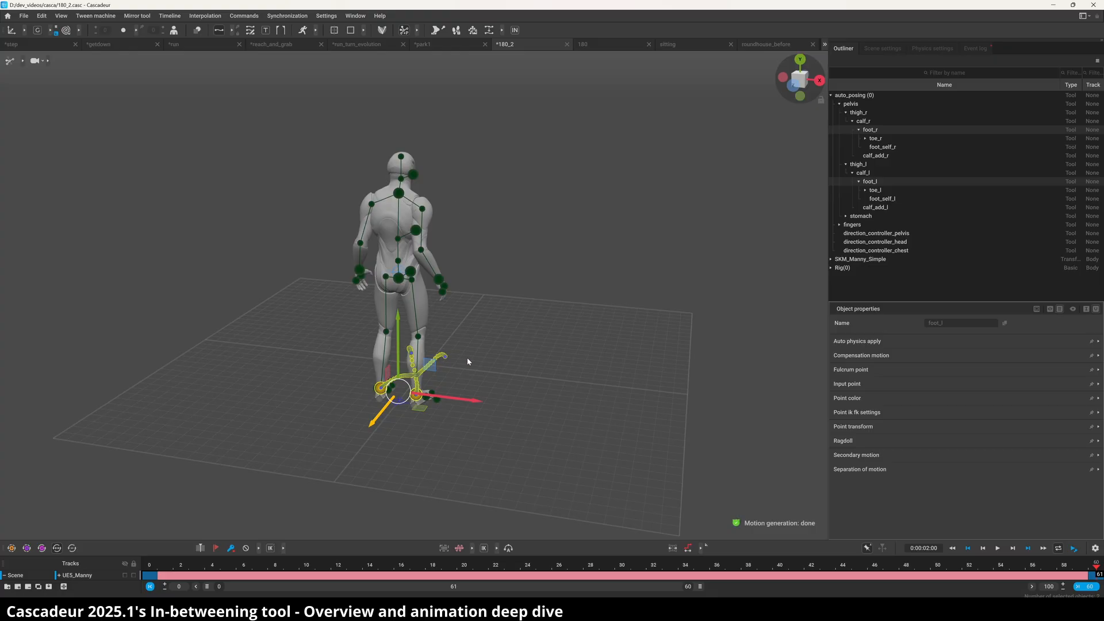
Step: Deselect the feet, play the regenerated turn from frame 0, and scrub to frame 33
left_click(508, 249)
key("space")
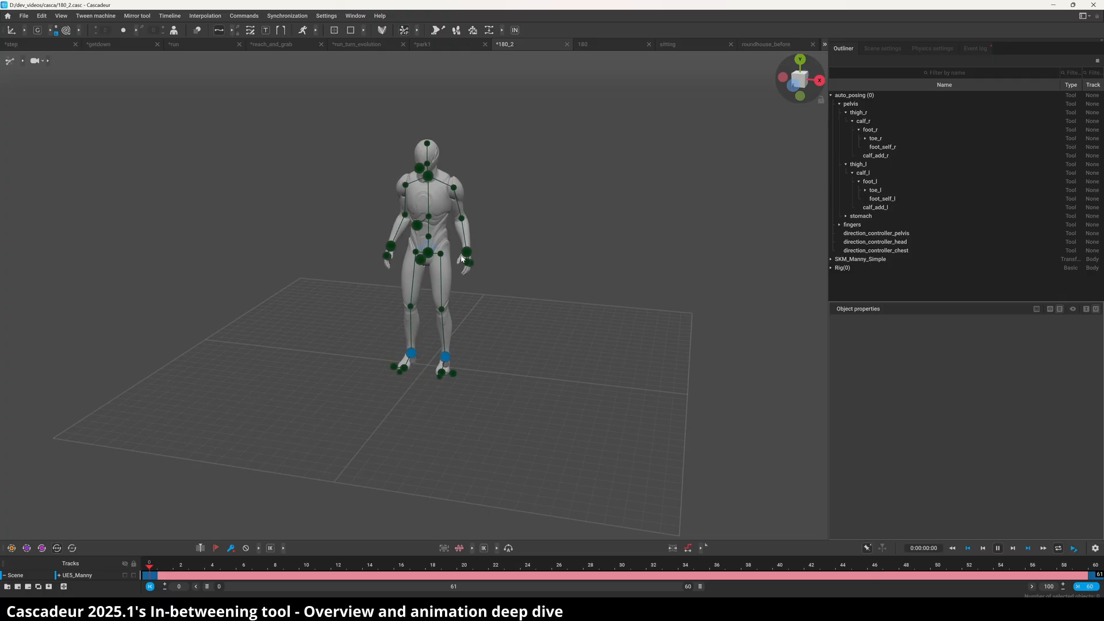
key("space")
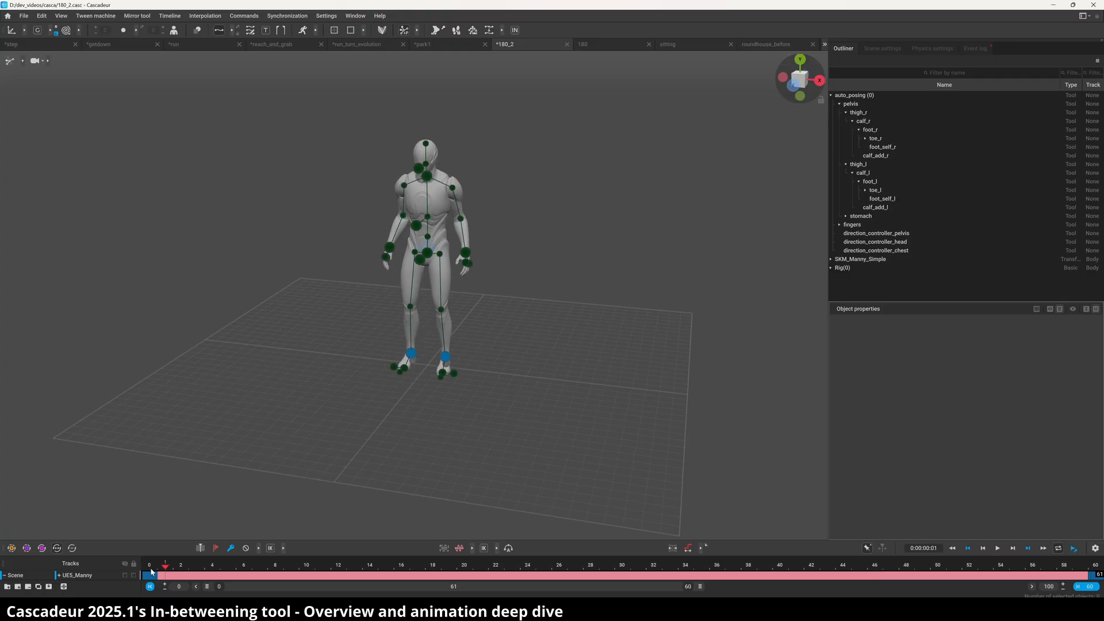
left_click_drag(152, 571, 670, 565)
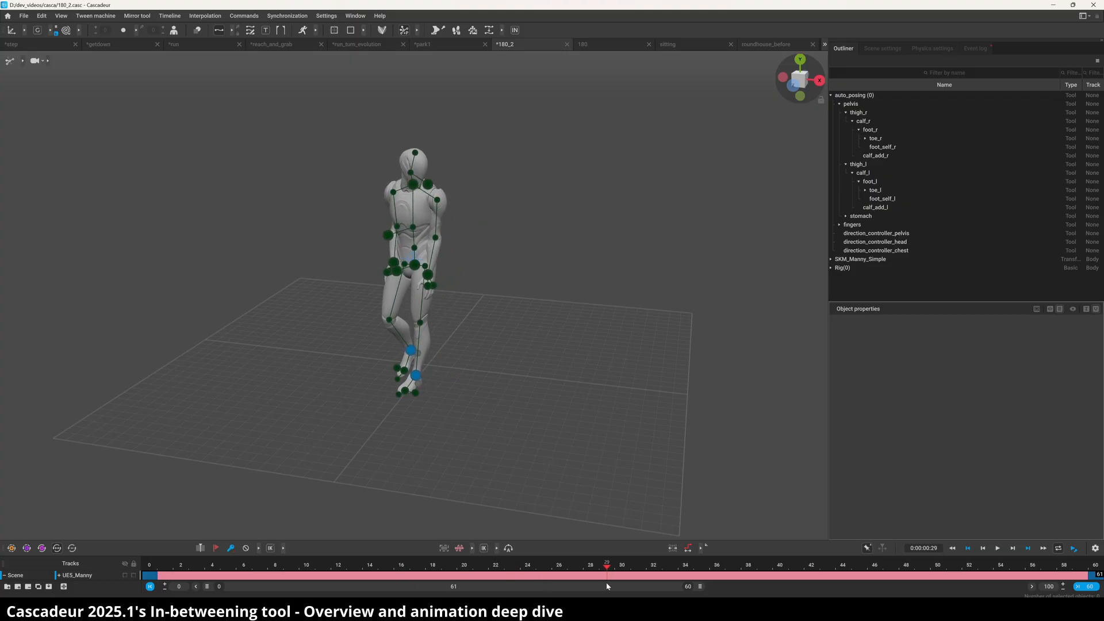
Step: Key the pose at frame 33, preserve it by adjusting the AutoPosing lock state, and swing the head direction controller to the character's other side
left_click(432, 177)
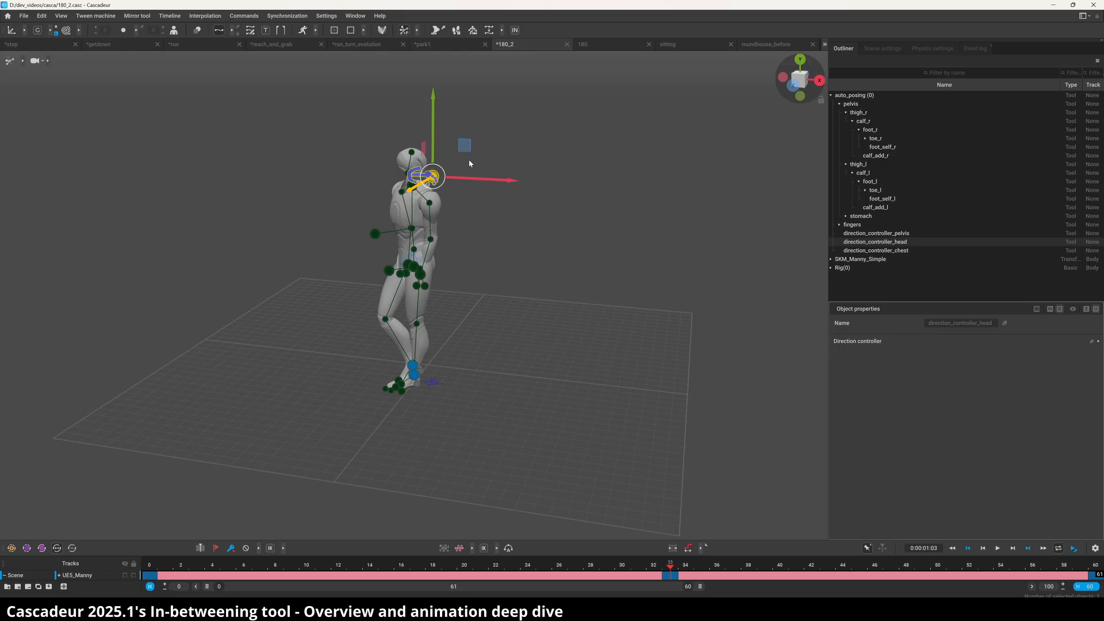
right_click_drag(430, 194, 439, 290)
left_click(461, 268)
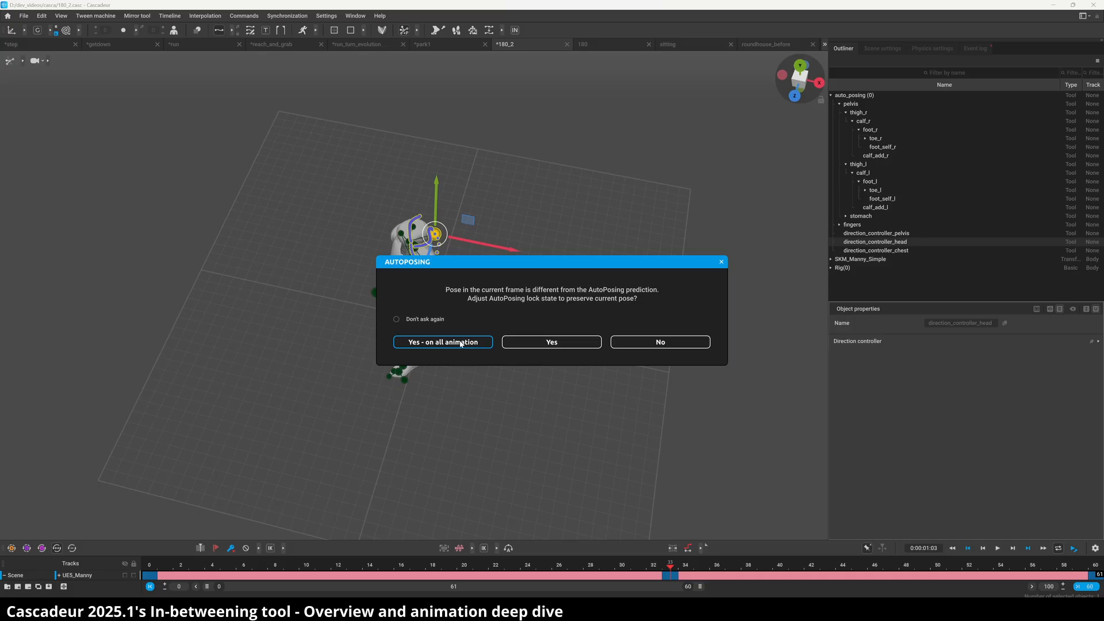
left_click(551, 343)
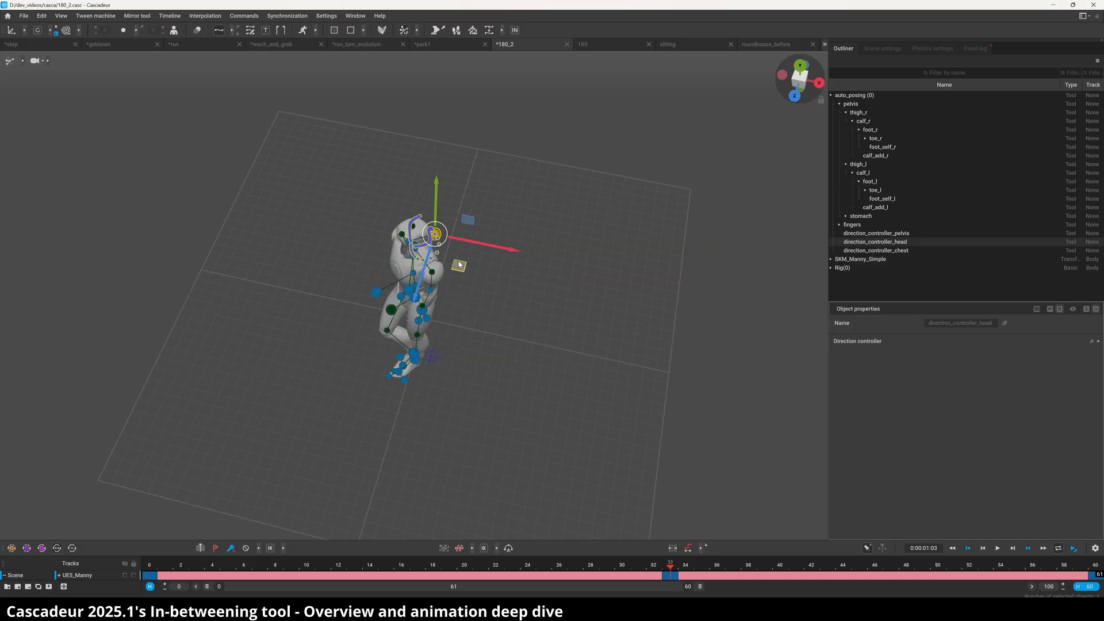
left_click_drag(460, 265, 385, 274)
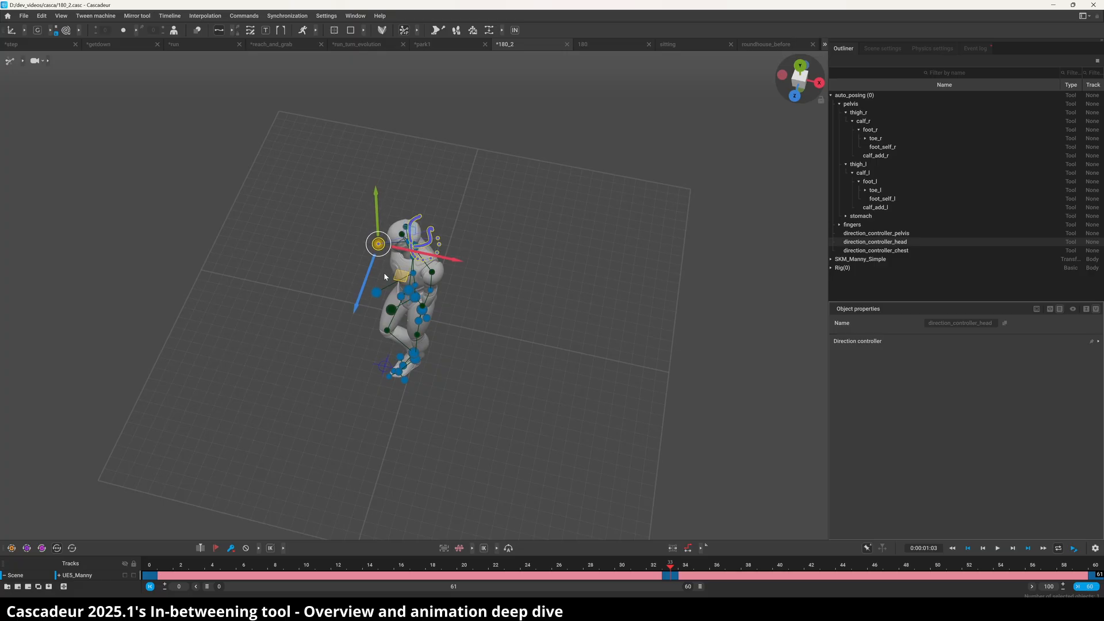
Step: Compare the character's poses at frames 0, 33 and 60 across the full interval, checking the head direction from the front
left_click(150, 586)
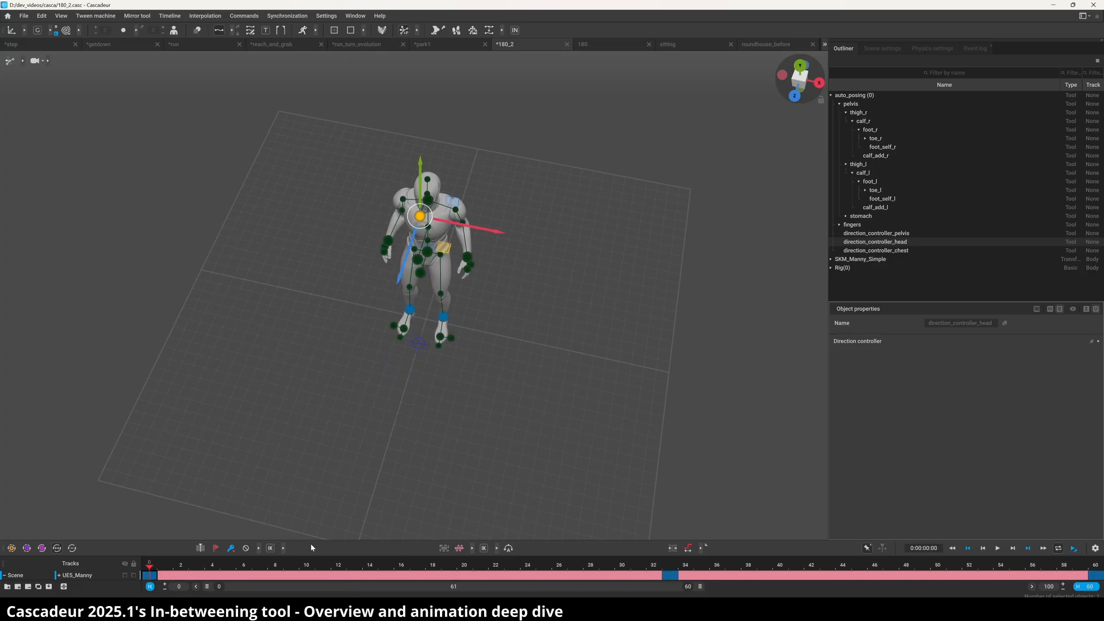
left_click(998, 548)
left_click(1097, 573, "shift")
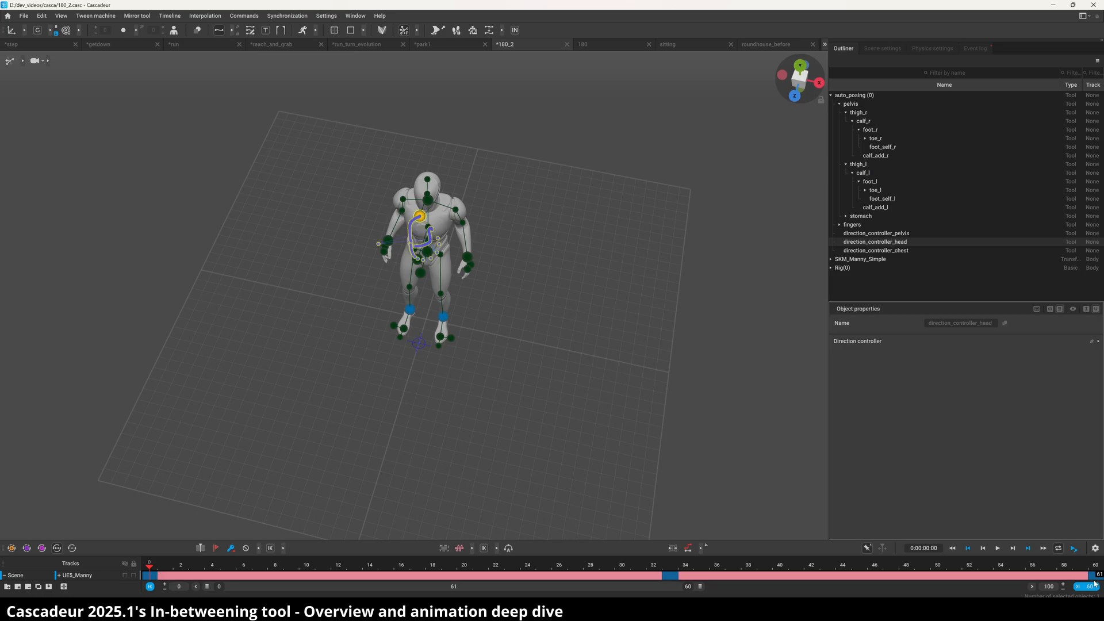
left_click(665, 563)
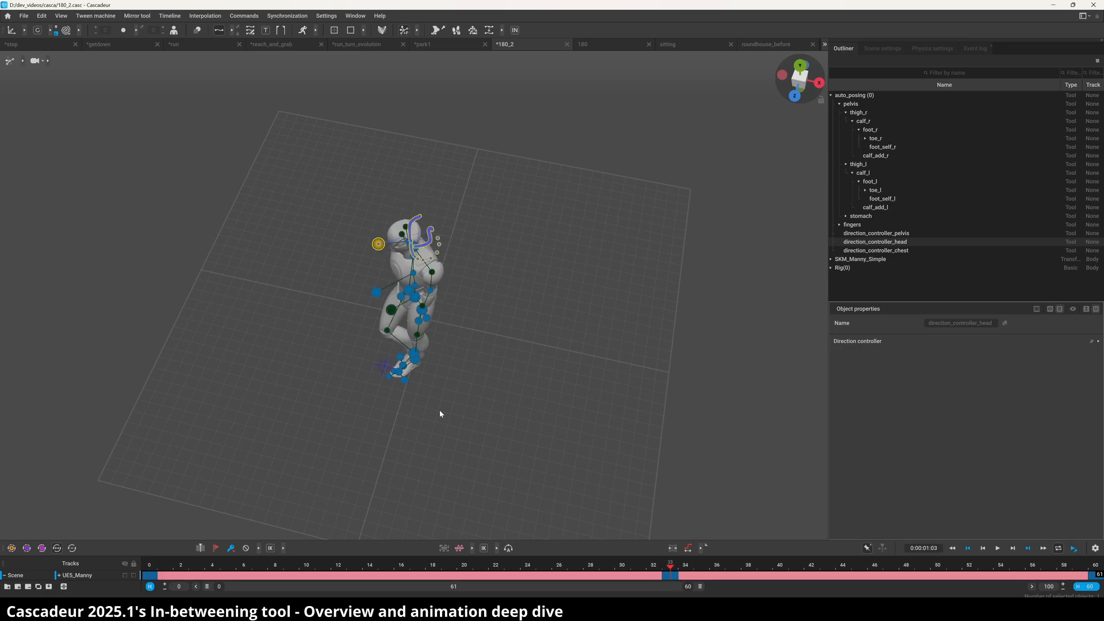
right_click_drag(440, 414, 468, 227)
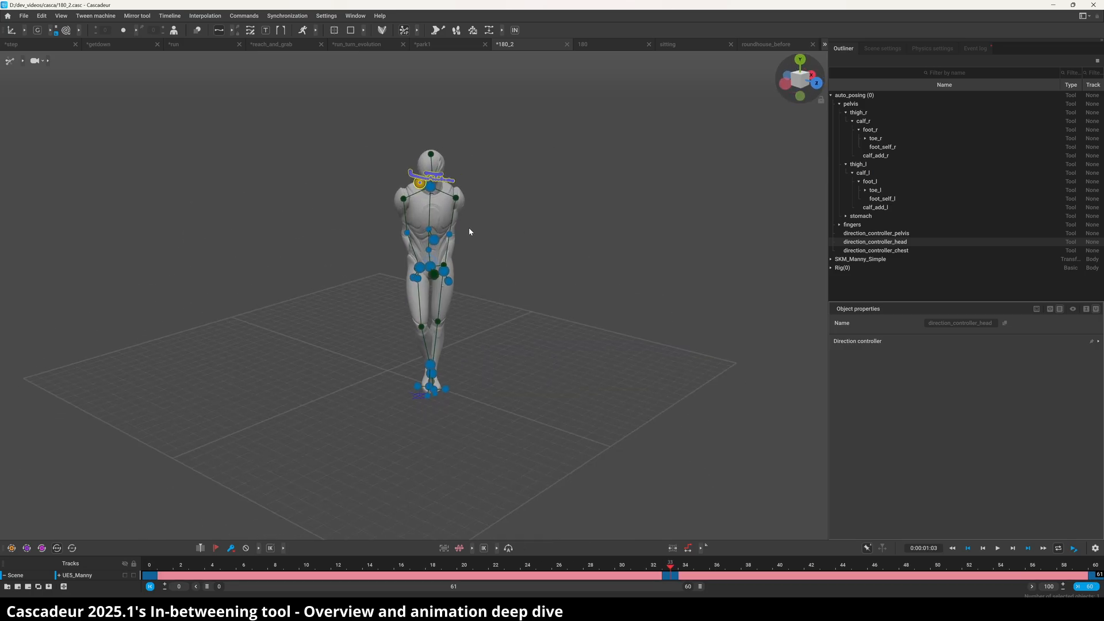
left_click(1097, 565)
left_click(670, 568)
Step: Examine the right and left foot controllers in the frame 33 pose from several sides
right_click_drag(378, 519, 620, 460)
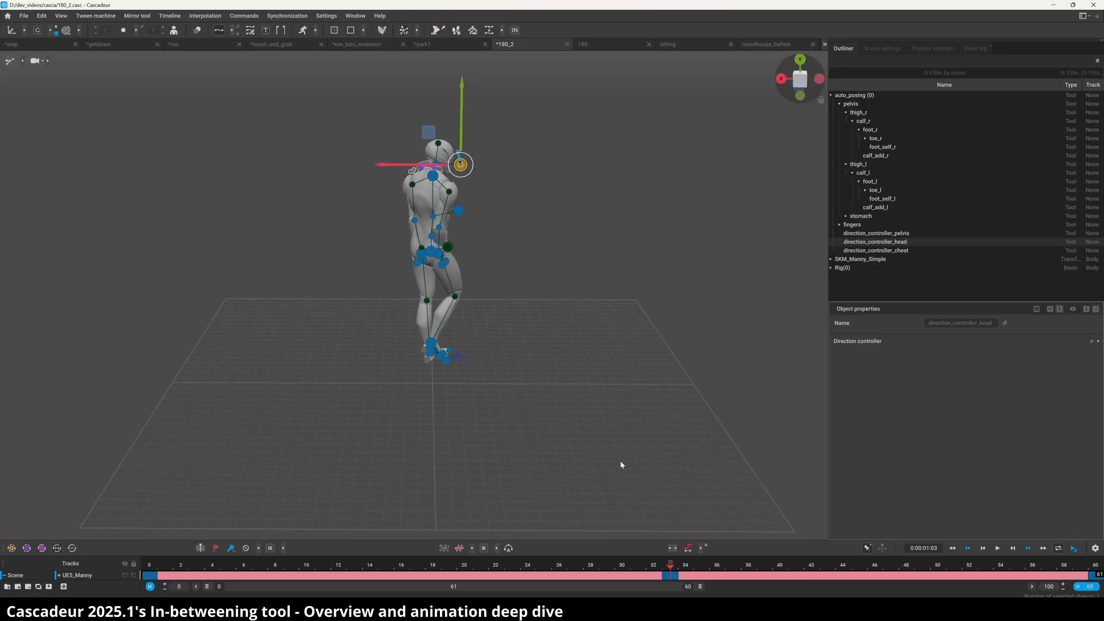
left_click(432, 343)
right_click_drag(384, 347, 110, 390)
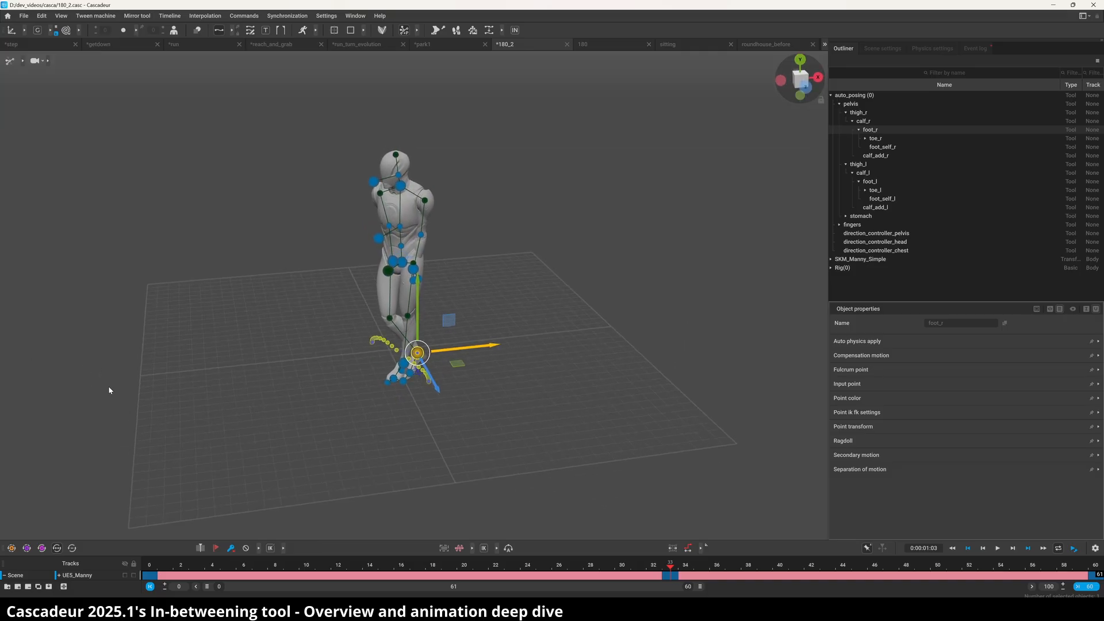
left_click(403, 365)
right_click_drag(299, 362, 281, 319)
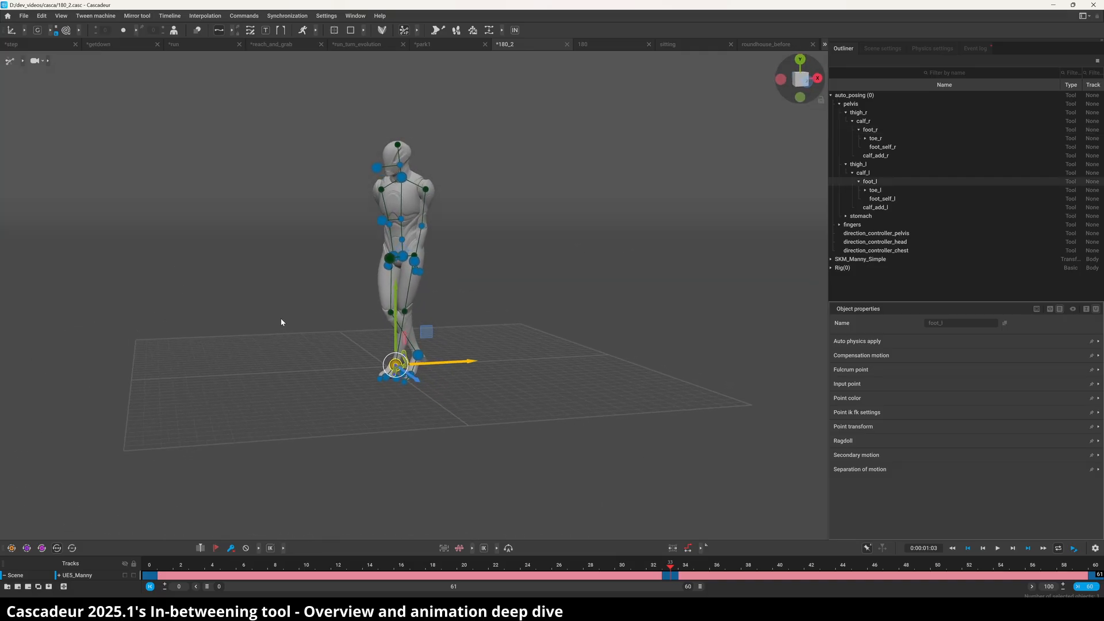
Step: At frame 33, move the hand controllers outward so the arms hang apart at the character's sides
right_click_drag(364, 248, 496, 220)
left_click(420, 263)
left_click(409, 253)
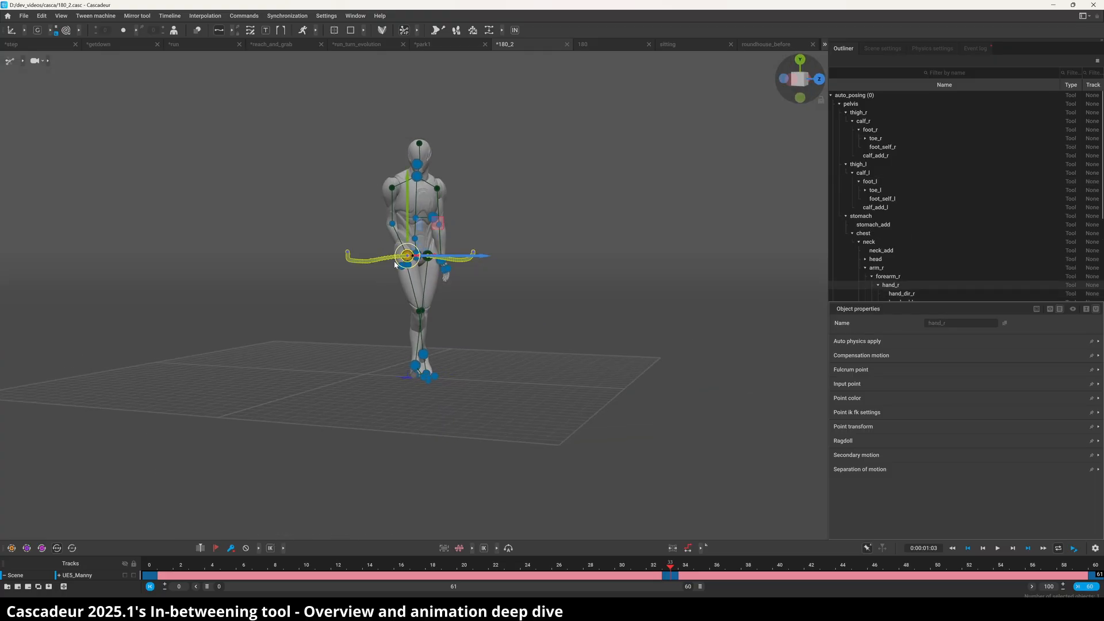
right_click_drag(395, 264, 413, 295)
left_click_drag(447, 266, 414, 260)
left_click(411, 273)
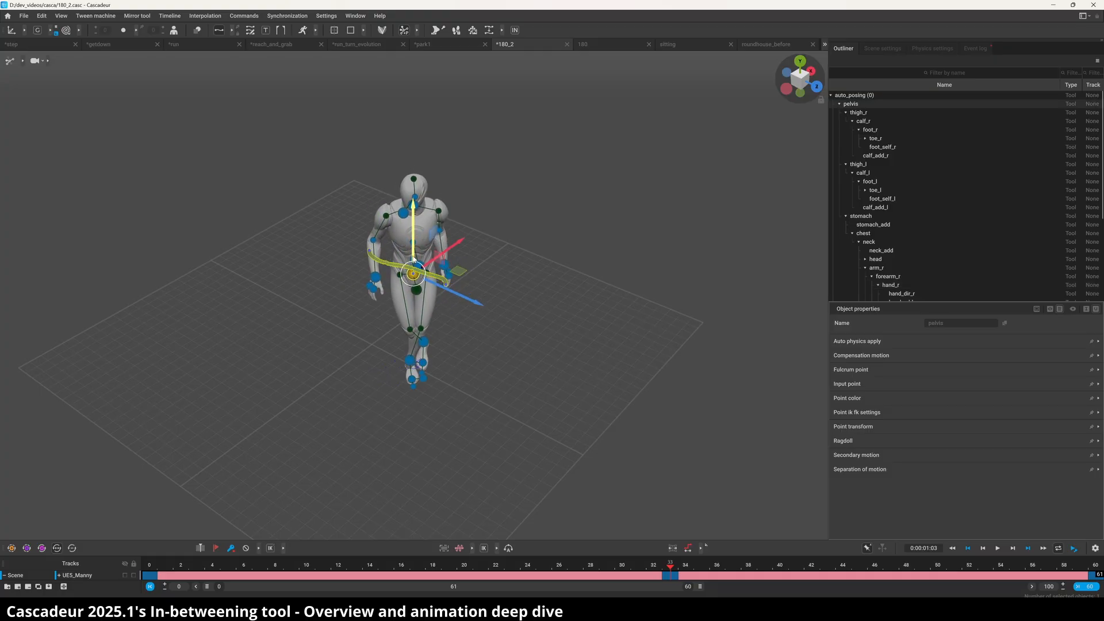
right_click_drag(413, 258, 450, 270)
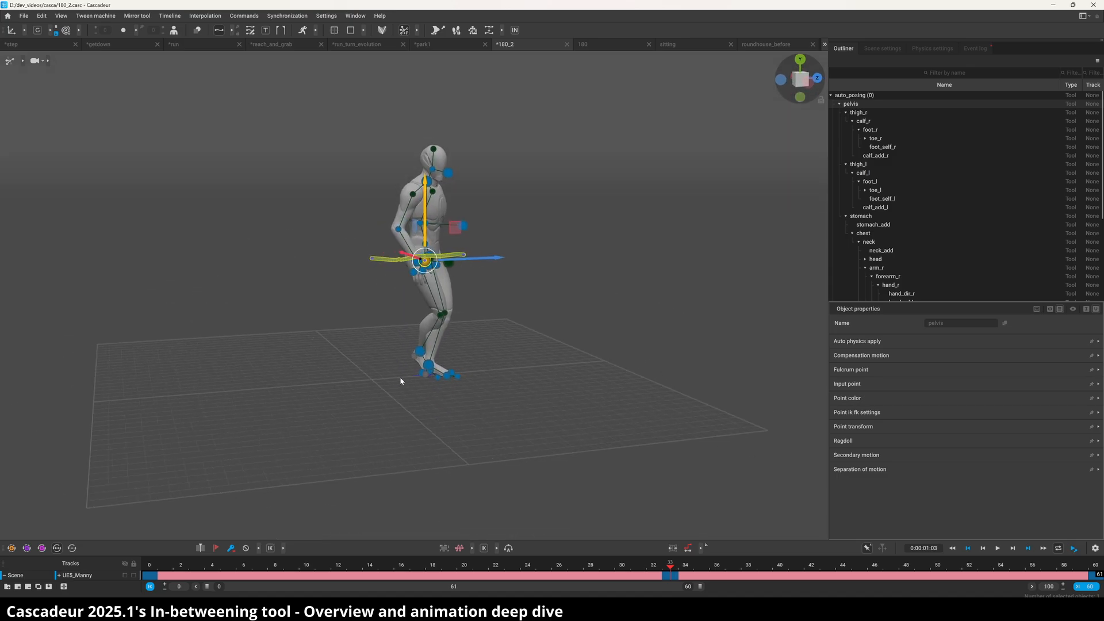
left_click(420, 351)
left_click_drag(420, 351, 39, 348, "alt")
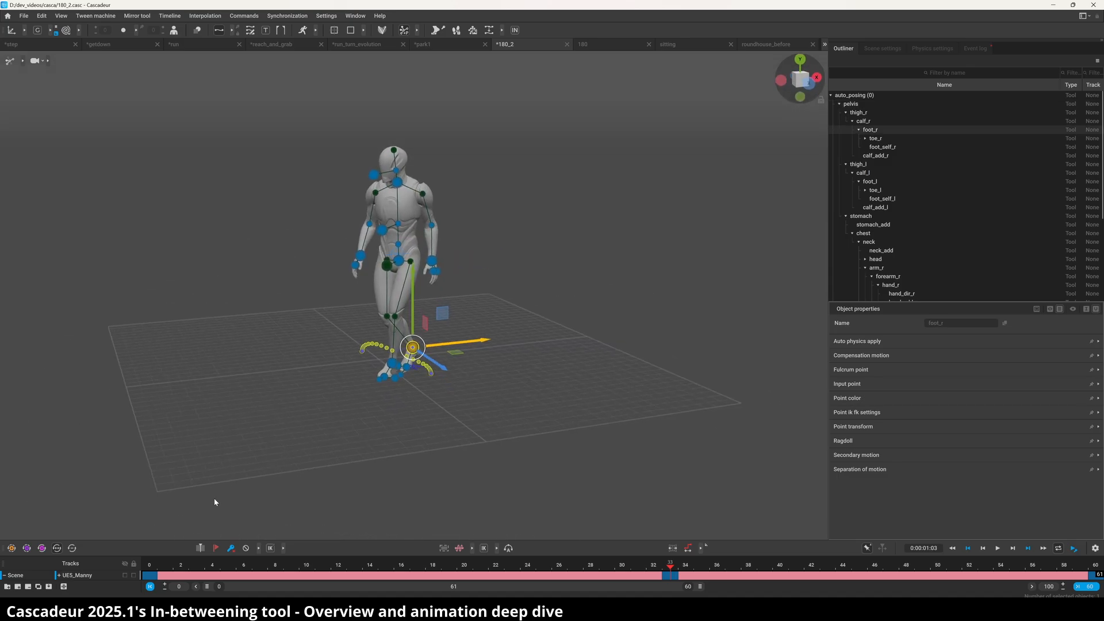
Step: Regenerate the in-between motion from frame 0 to 60 and play the turn, viewing it from several sides
left_click(160, 576)
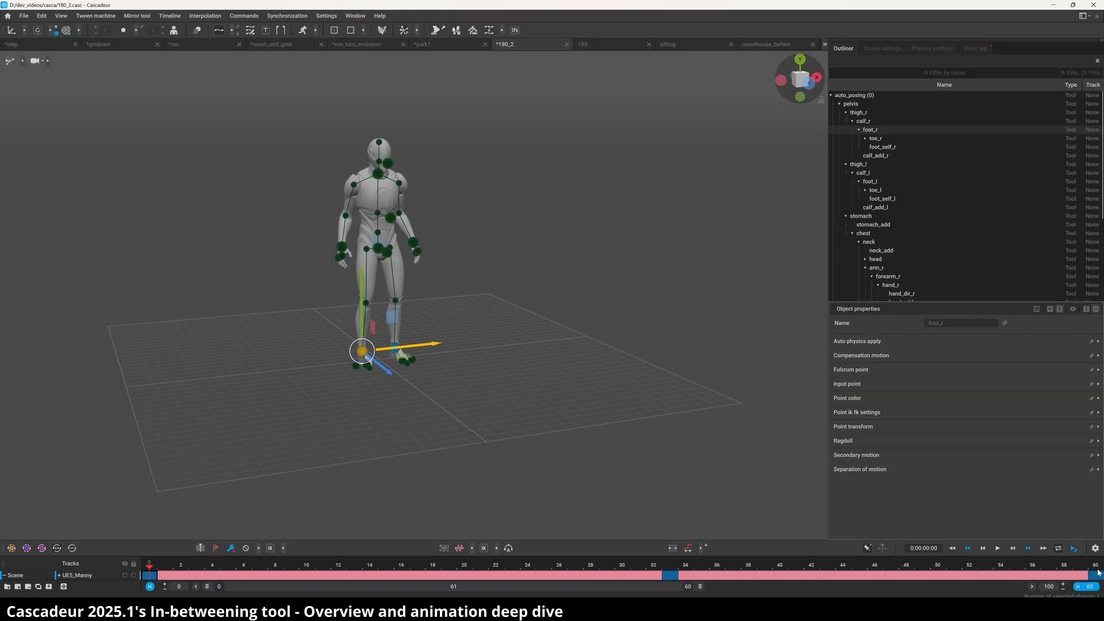
left_click(458, 186)
key("space")
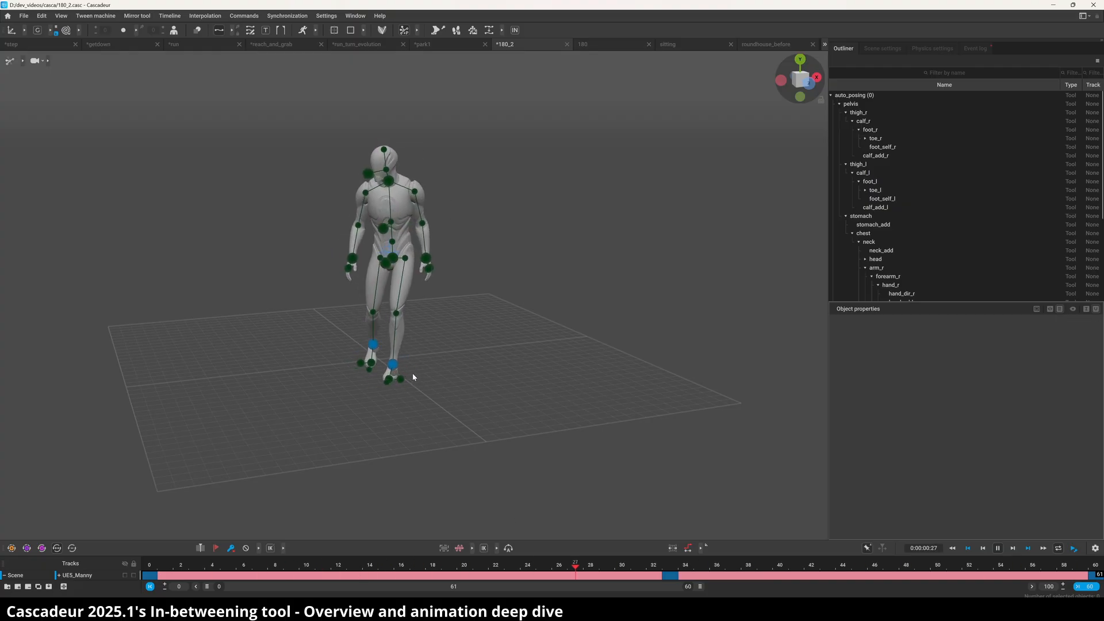
right_click_drag(412, 377, 176, 424)
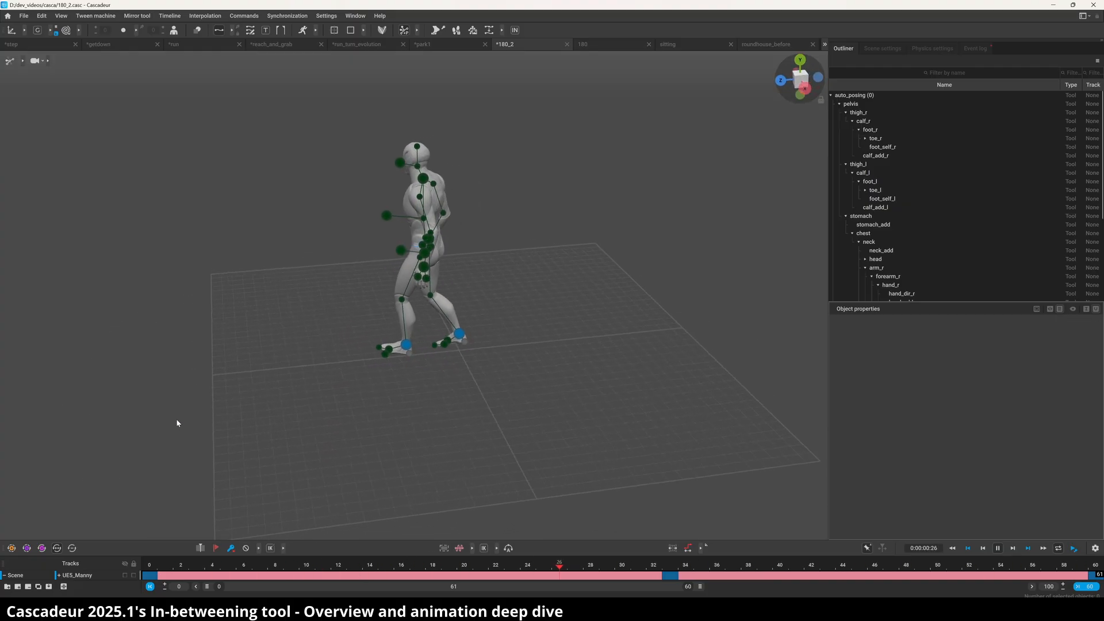
left_click_drag(175, 422, 0, 375, "alt")
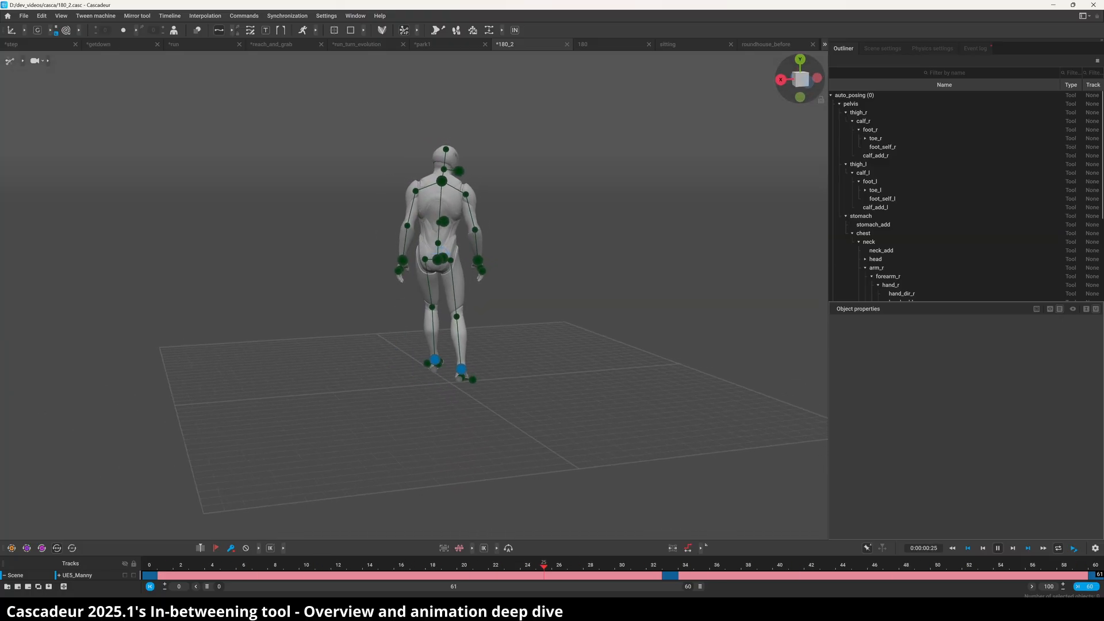
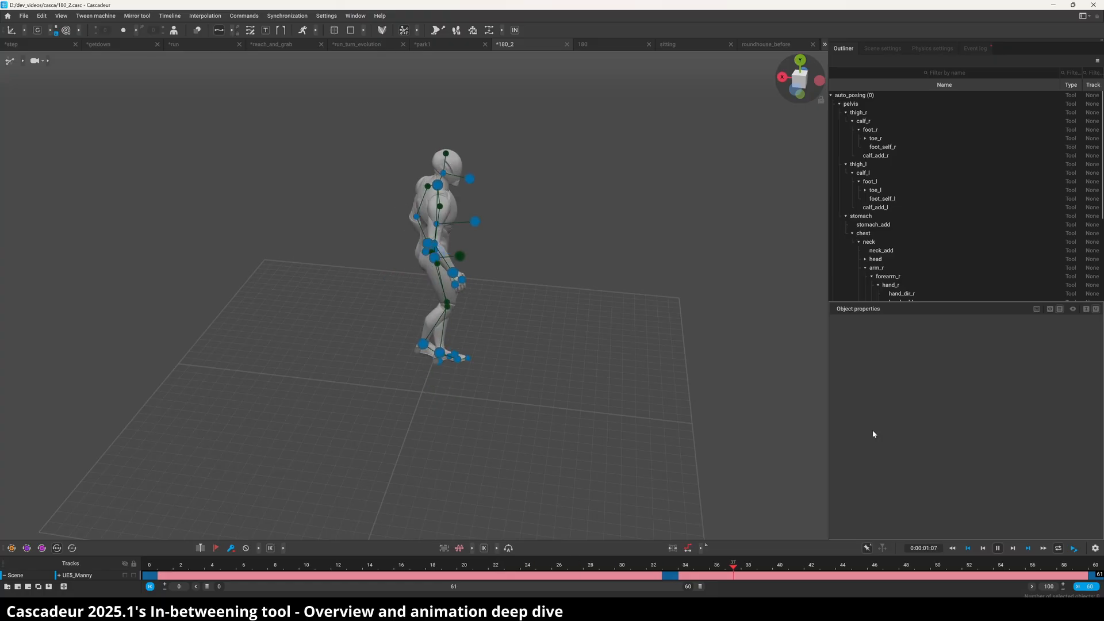
key("space")
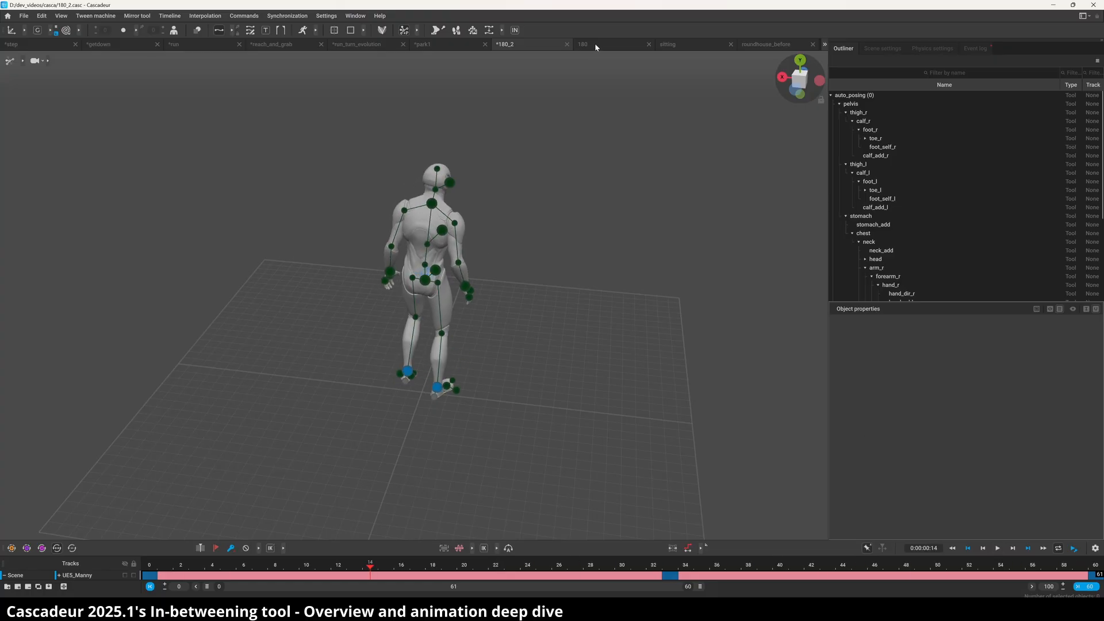
Step: Open the 180 scene, compare its poses at frames 0 and 60, and play the generated turn
left_click(595, 43)
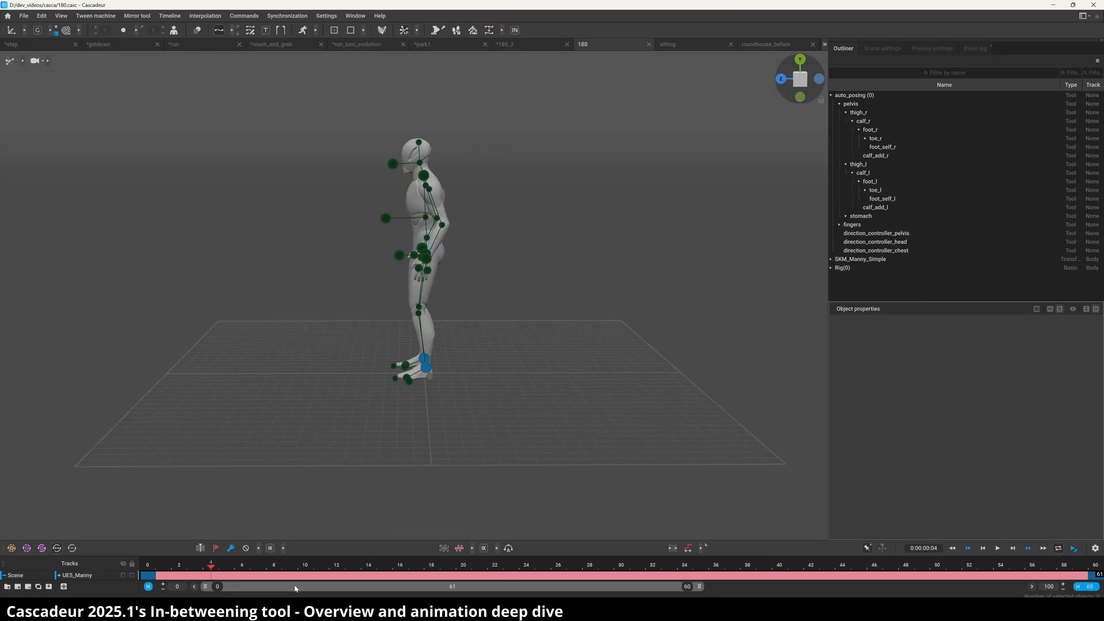
left_click(149, 568)
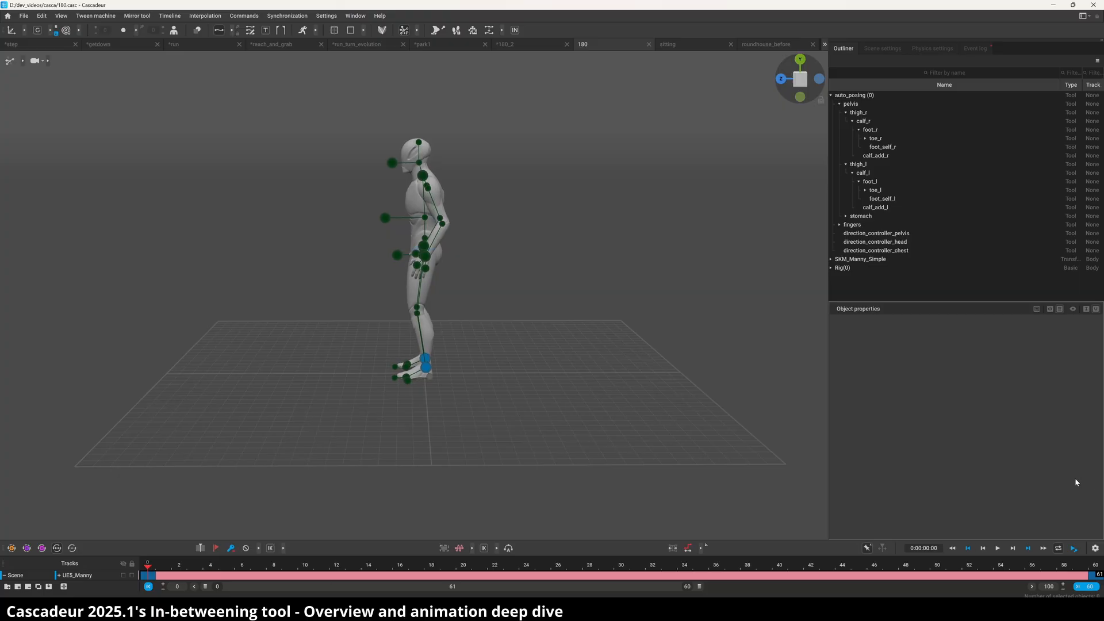
key("Up")
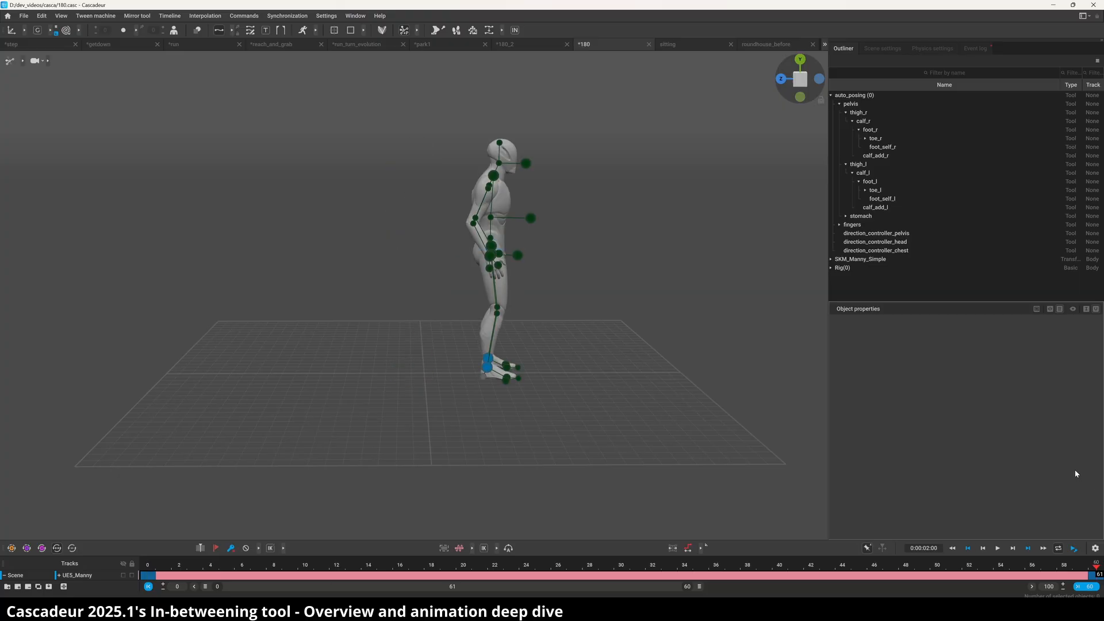
key("Down")
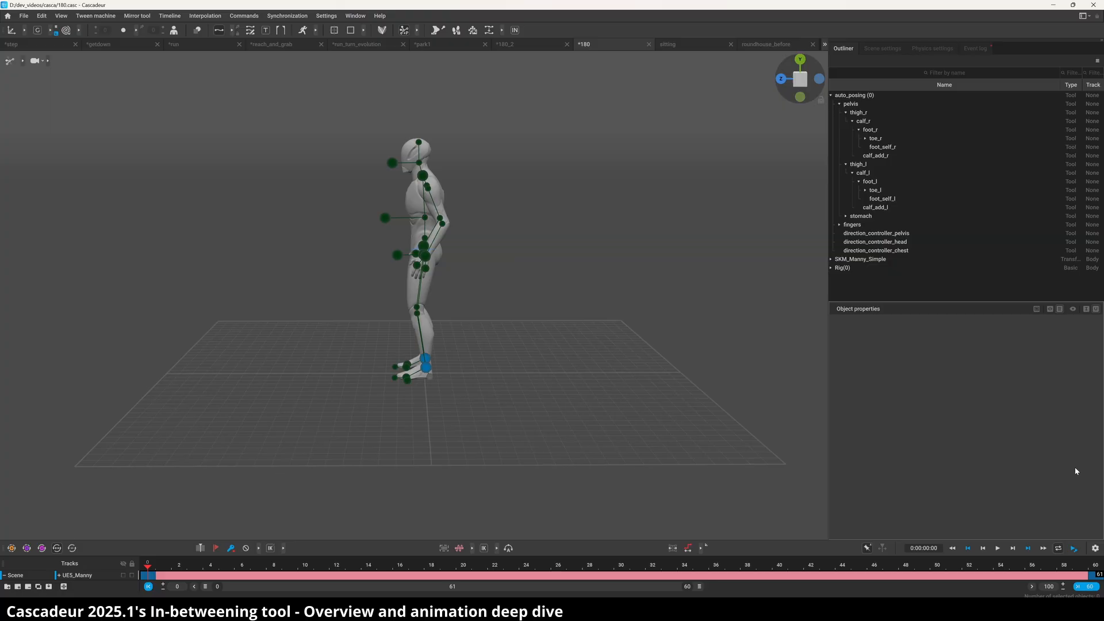
key("Up")
key("Down")
key("Up")
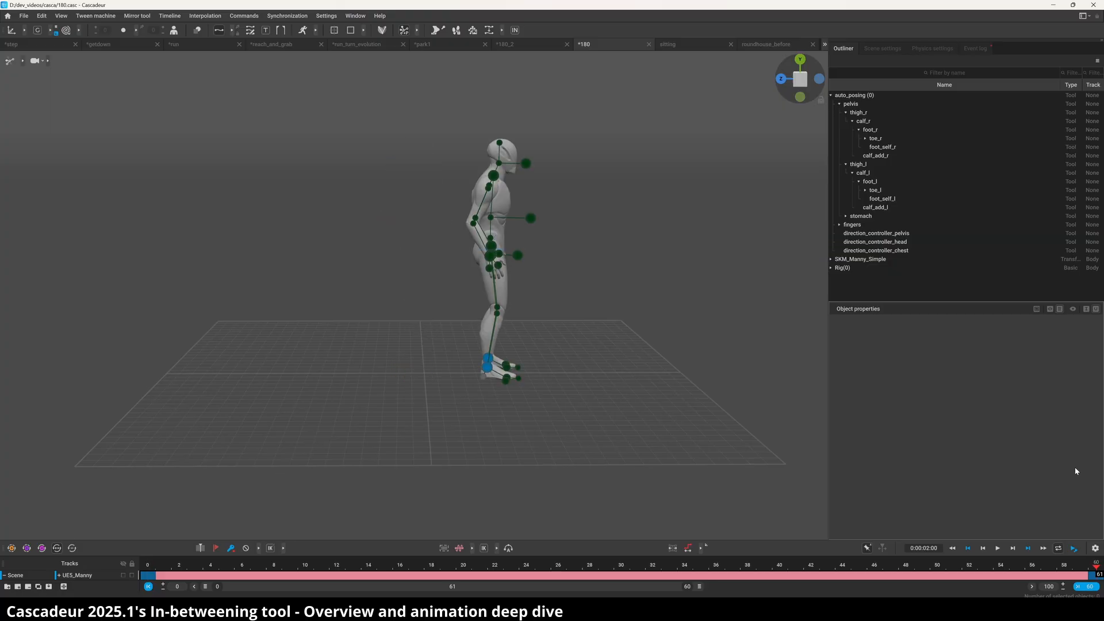
key("Down")
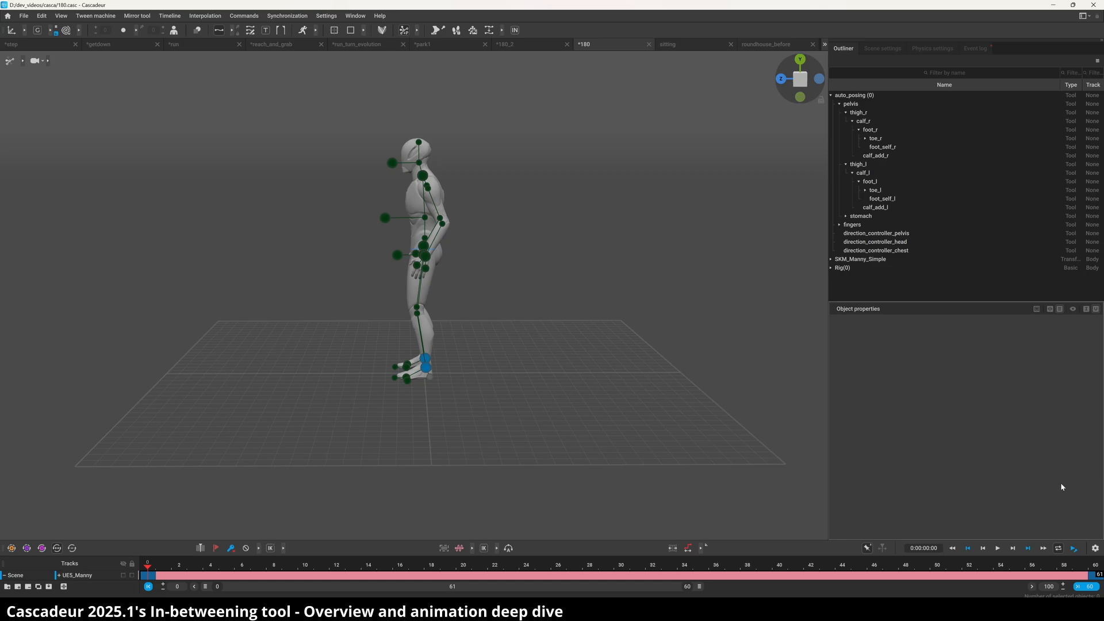
key("space")
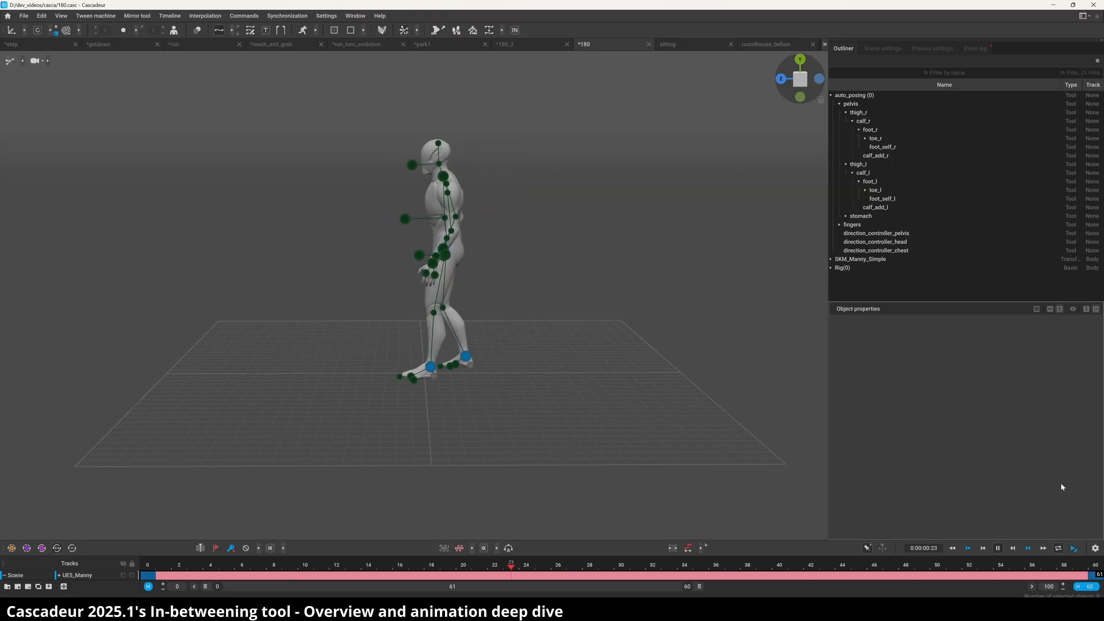
key("space")
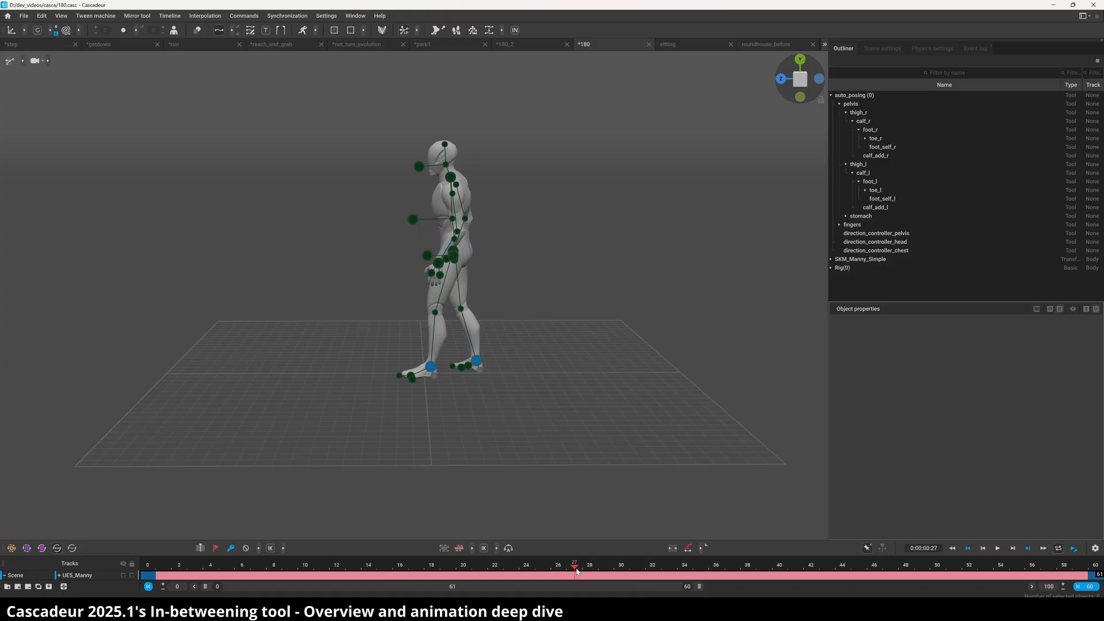
Step: Key the pose at frame 37, move that key to frame 24, and set the current frame to 24
left_click_drag(577, 570, 732, 565)
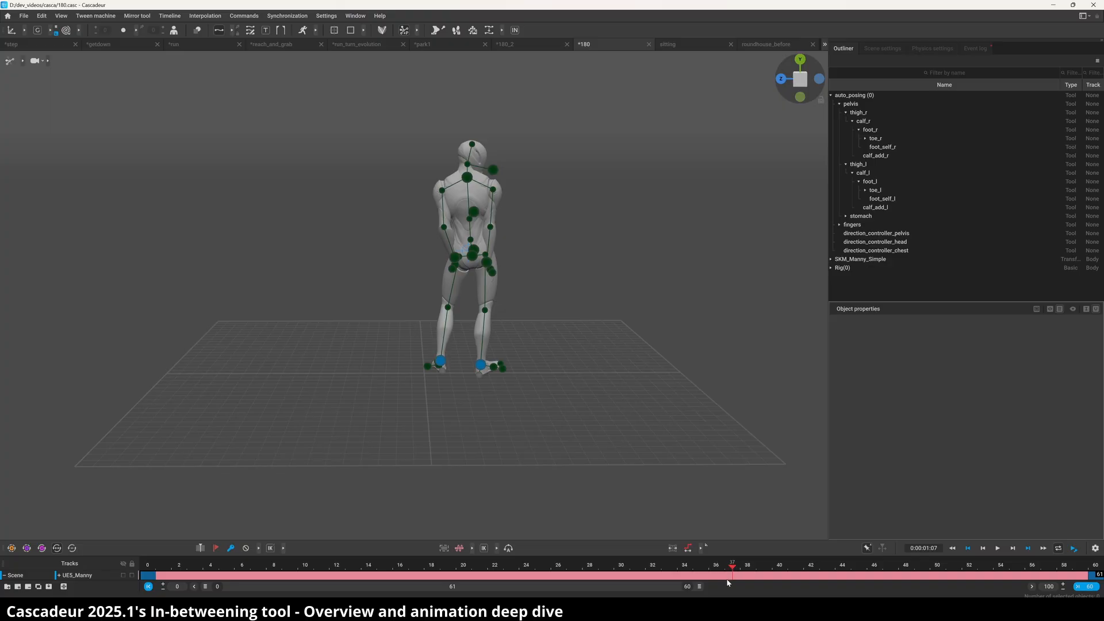
left_click(732, 577)
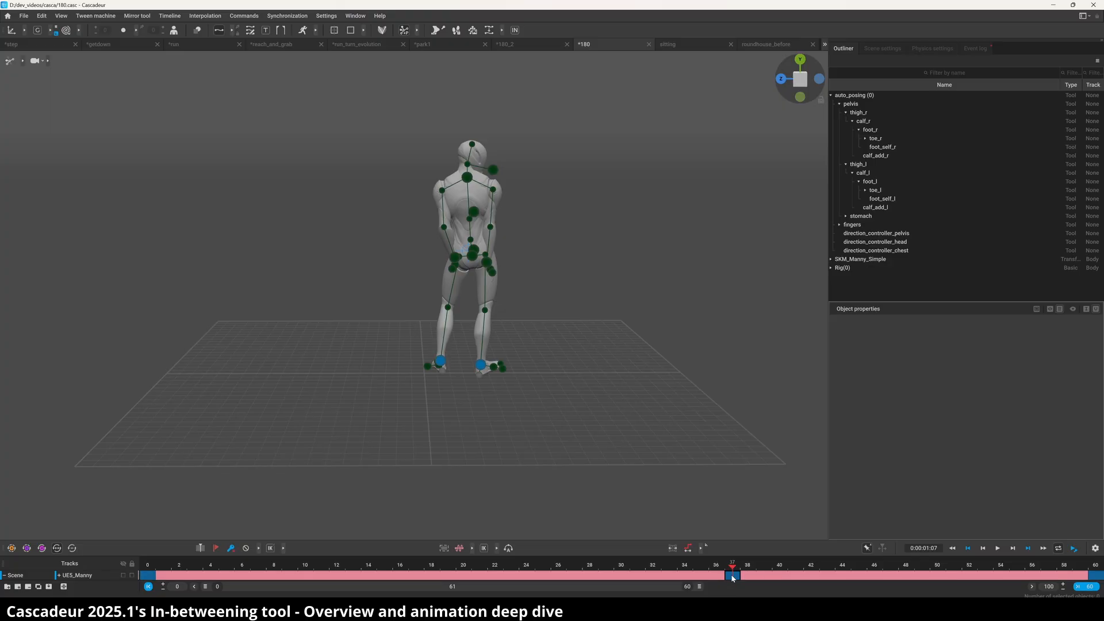
left_click_drag(732, 577, 528, 578)
left_click_drag(147, 566, 534, 581)
Step: Preserve the frame 24 pose by adjusting its AutoPosing lock state, and move both hand controllers outward from the body
left_click(488, 263)
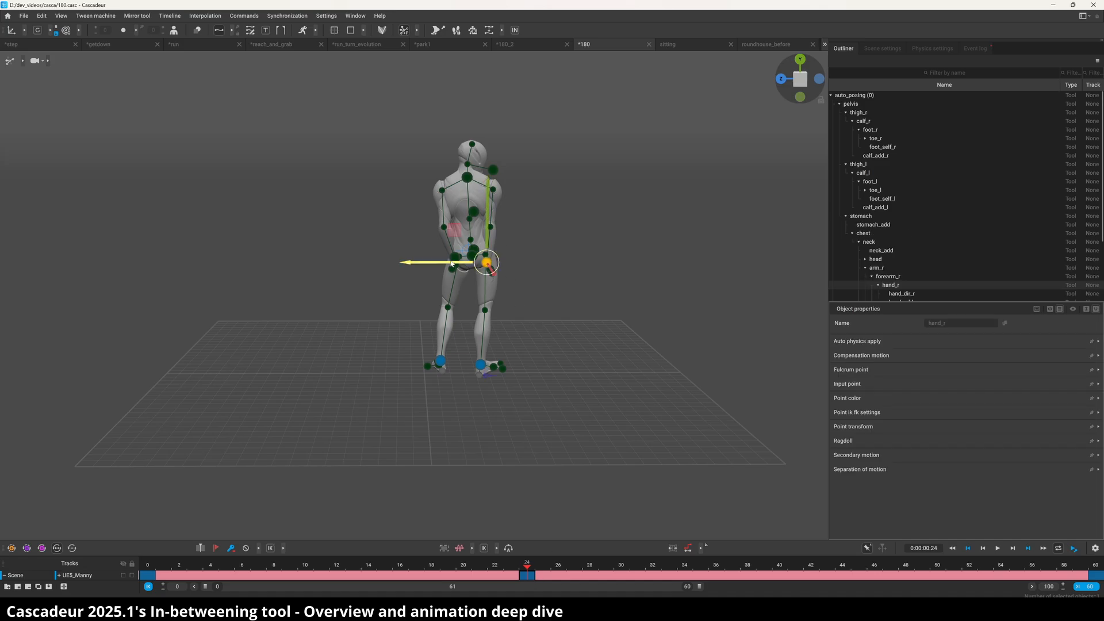
left_click(460, 265)
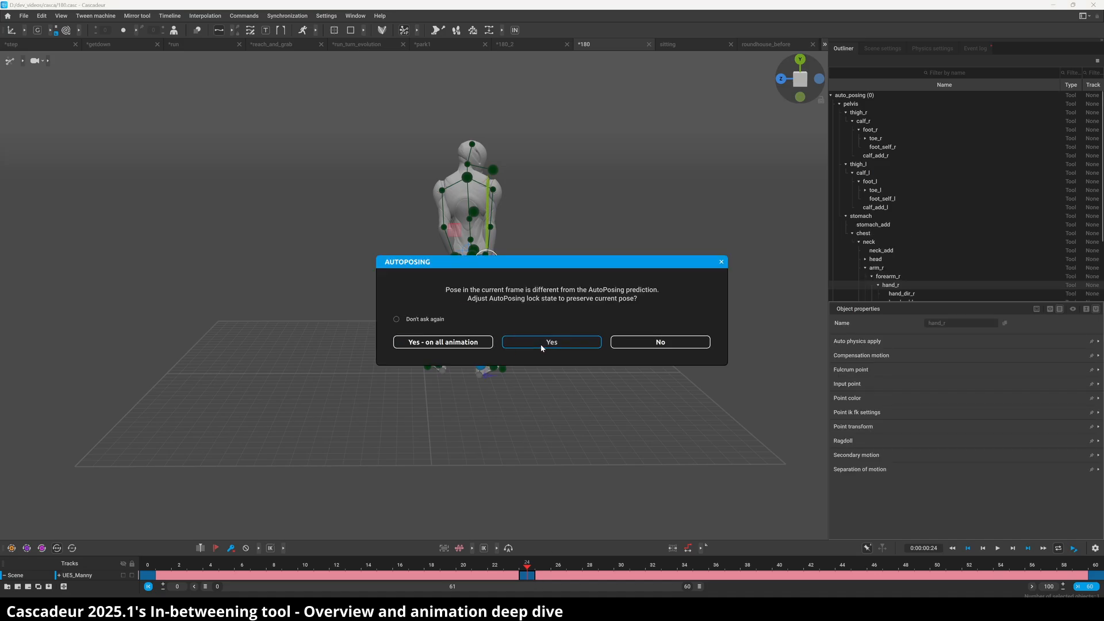
left_click(543, 345)
left_click_drag(446, 262, 515, 294)
left_click(454, 255)
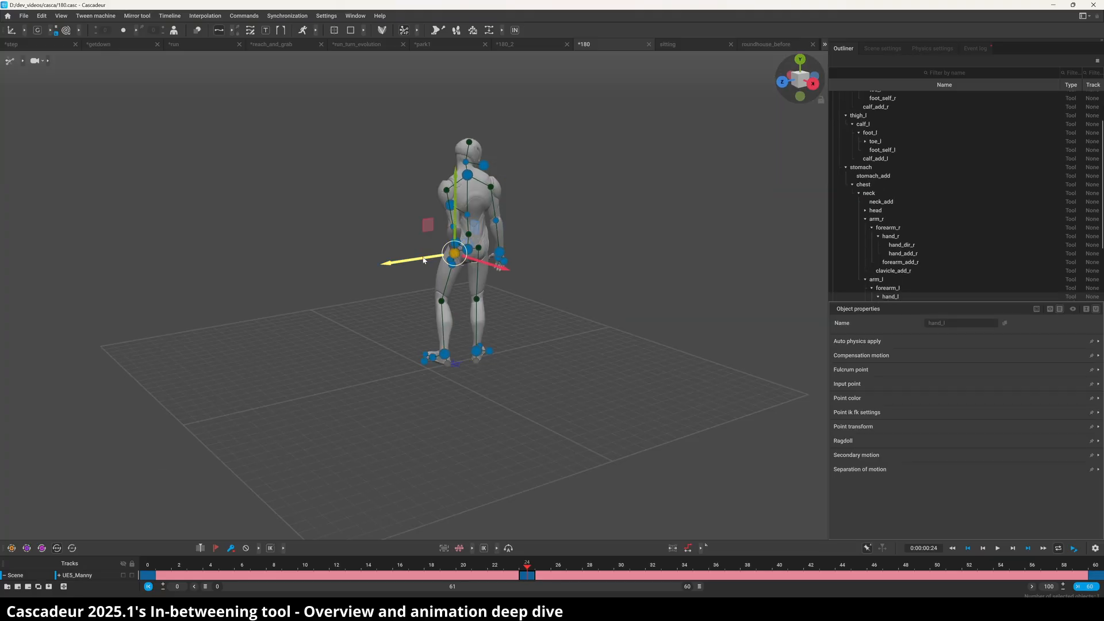
left_click_drag(424, 260, 351, 293)
mouse_move(249, 293)
right_mouse_down()
mouse_move(84, 292)
mouse_move(263, 289)
right_mouse_up()
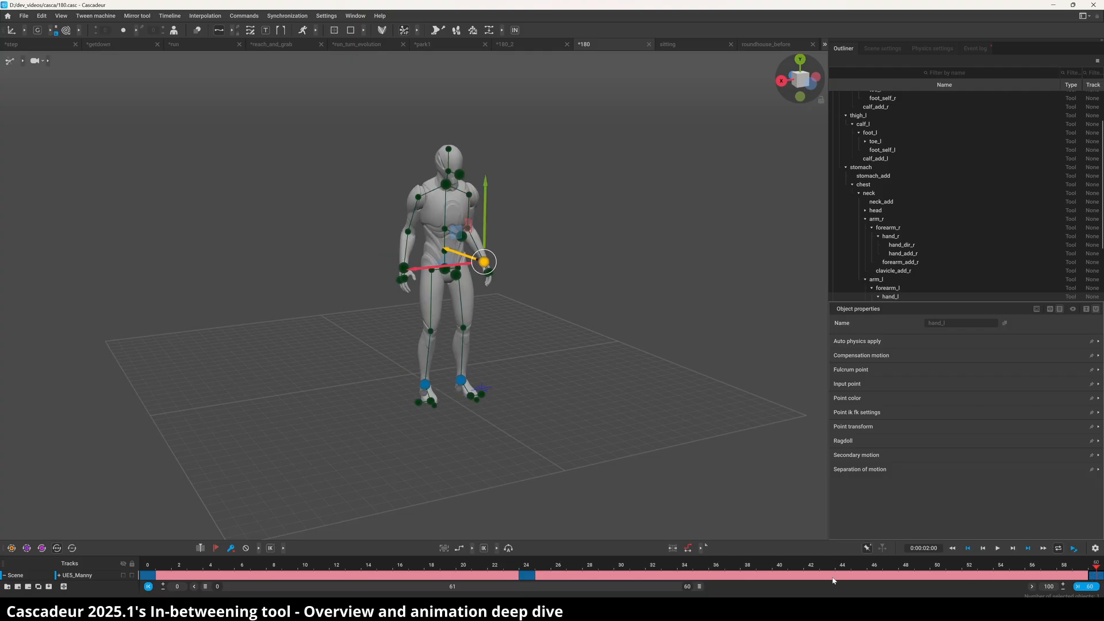
Step: Regenerate the in-between motion across frames 0 to 60 of the 180 scene and play the result
left_click(144, 578, "shift")
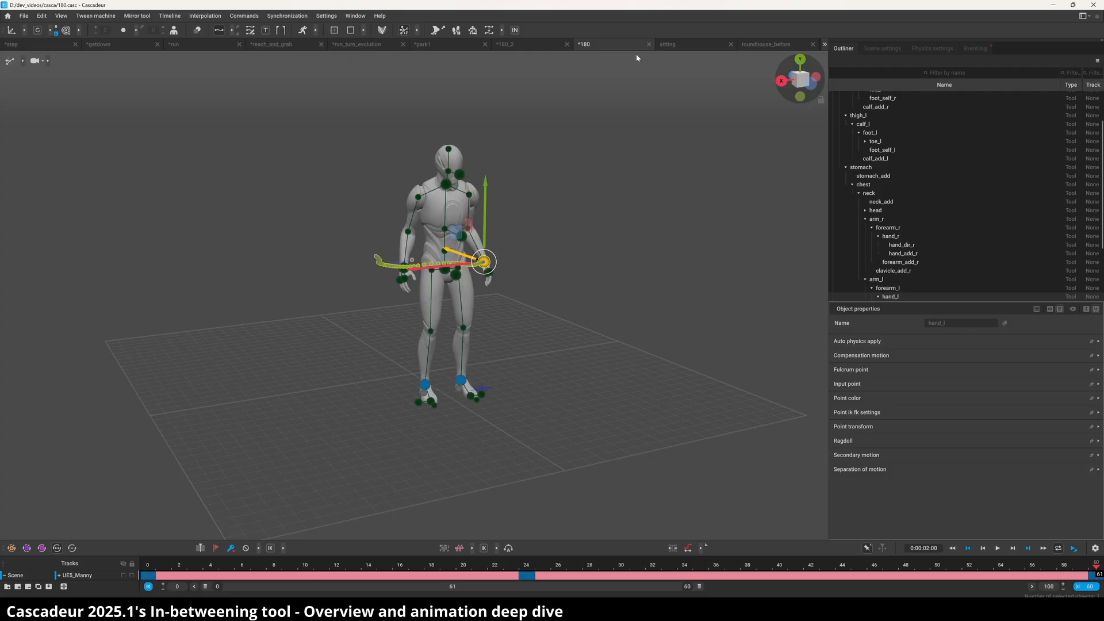
left_click(515, 31)
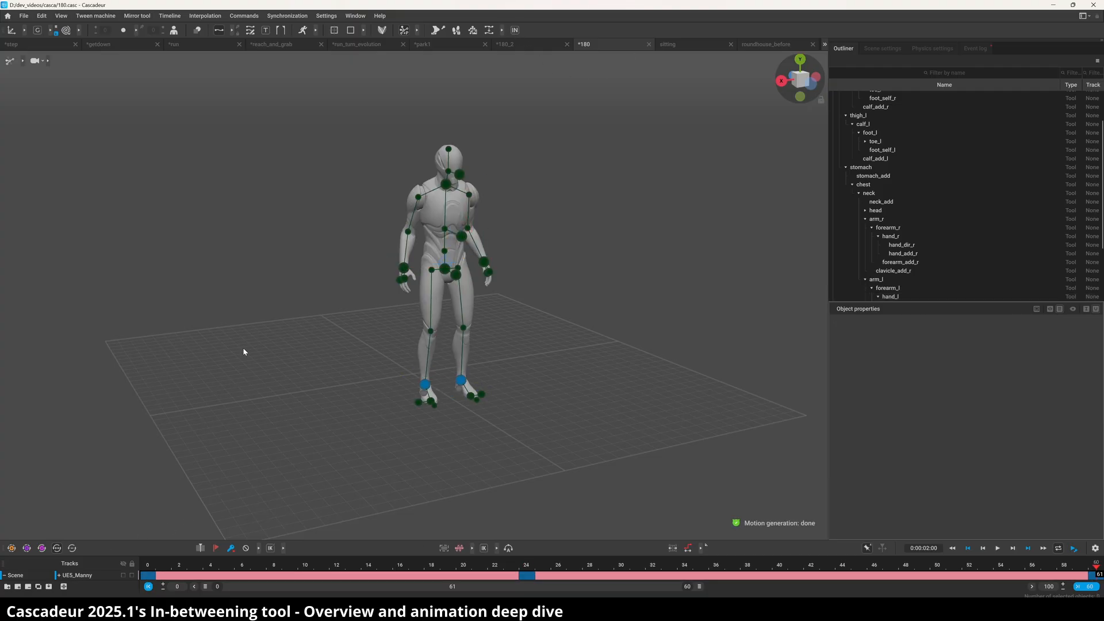
key("space")
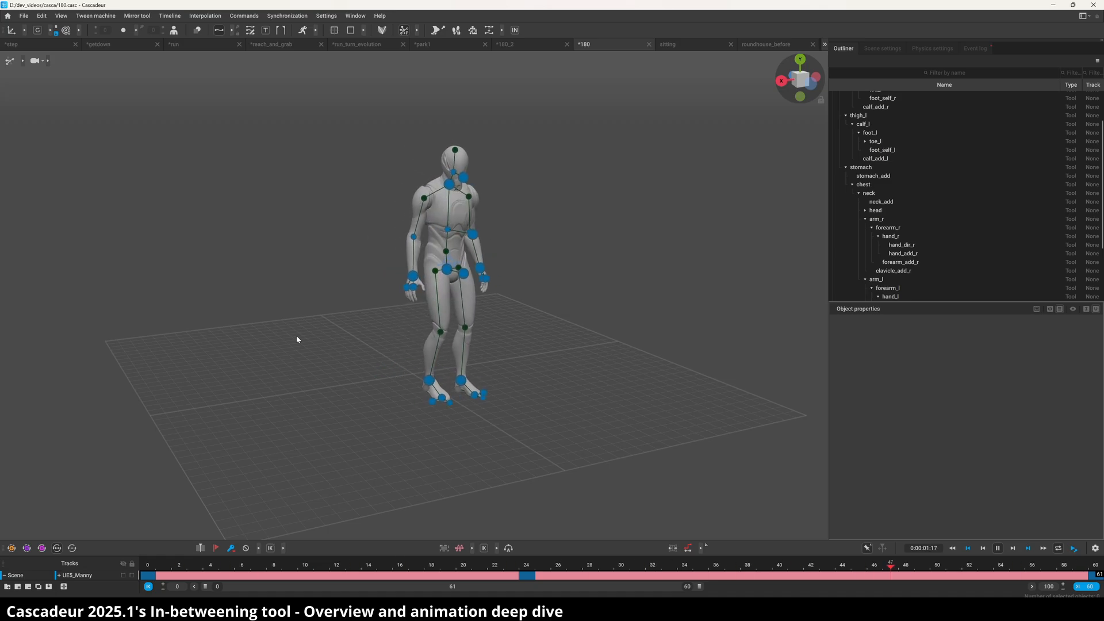
key("space")
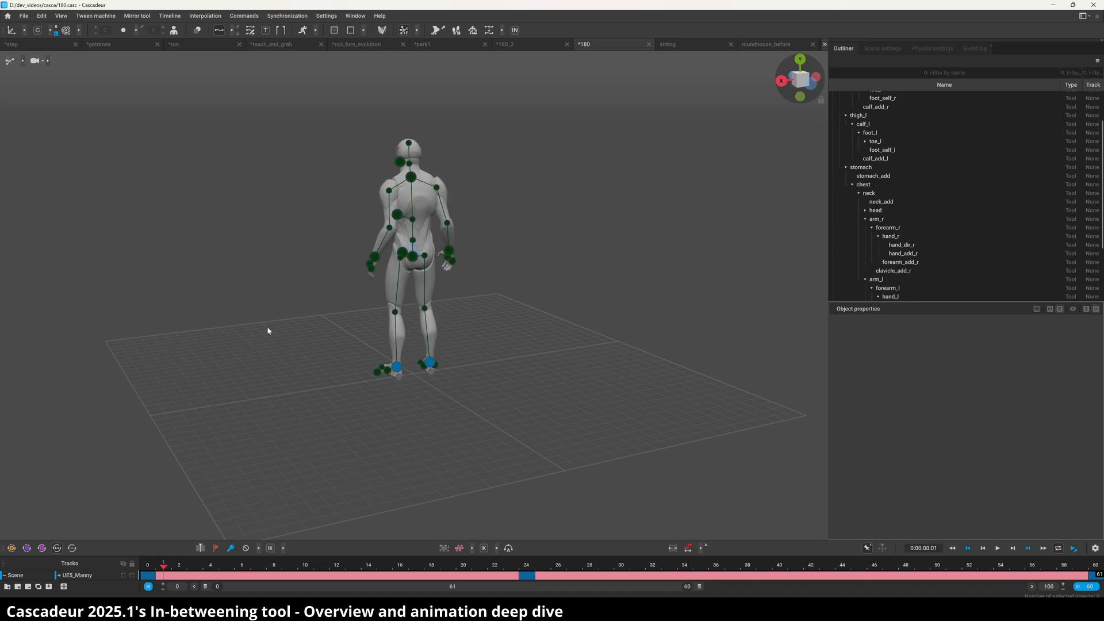
Step: Scrub the 180 scene's turn to frame 30, open the sitting scene, and play its generated sit-down motion
left_click_drag(164, 563, 622, 582)
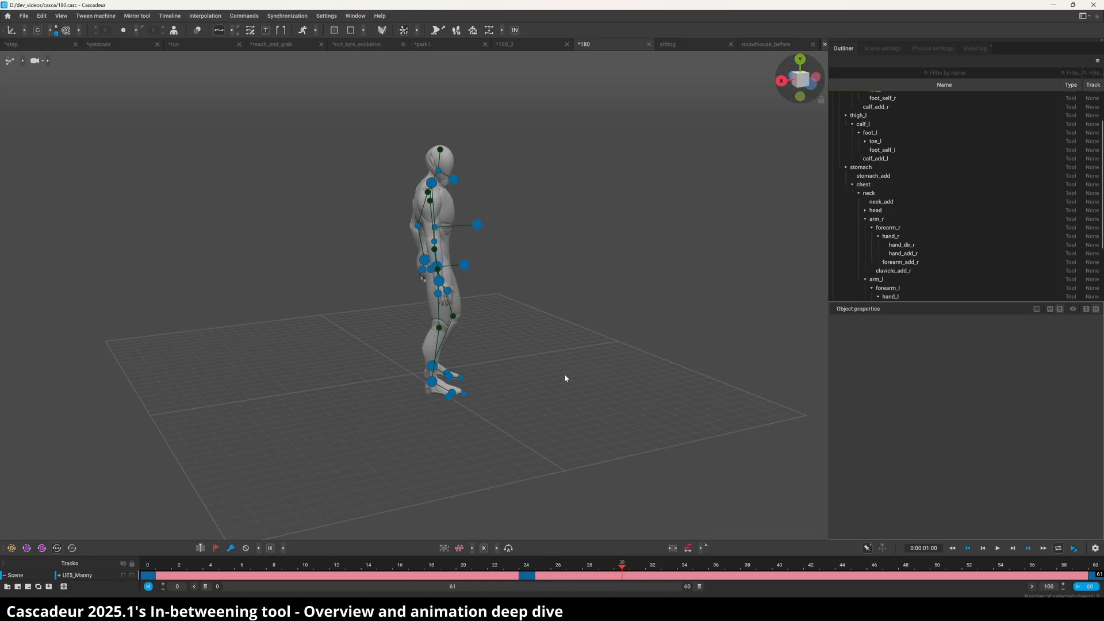
left_click(695, 44)
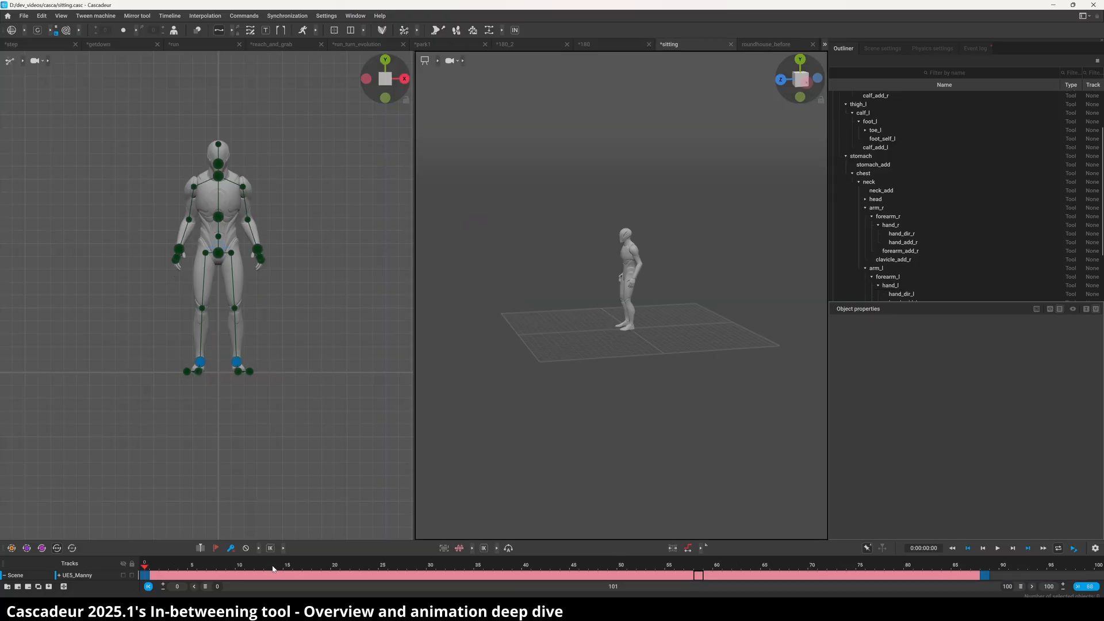
key("Up")
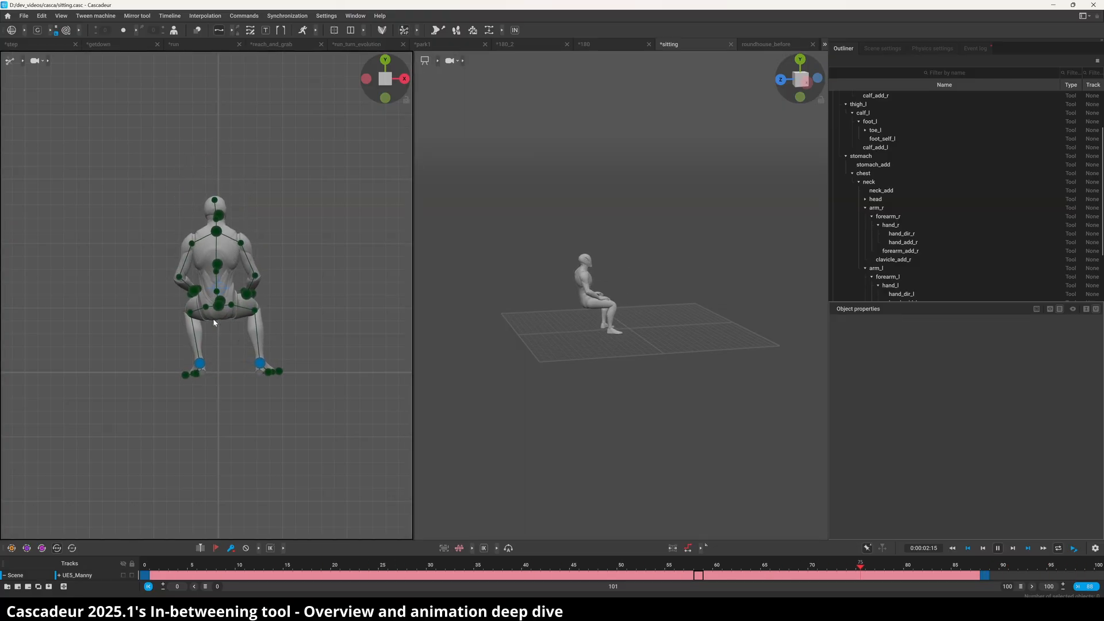
key("space")
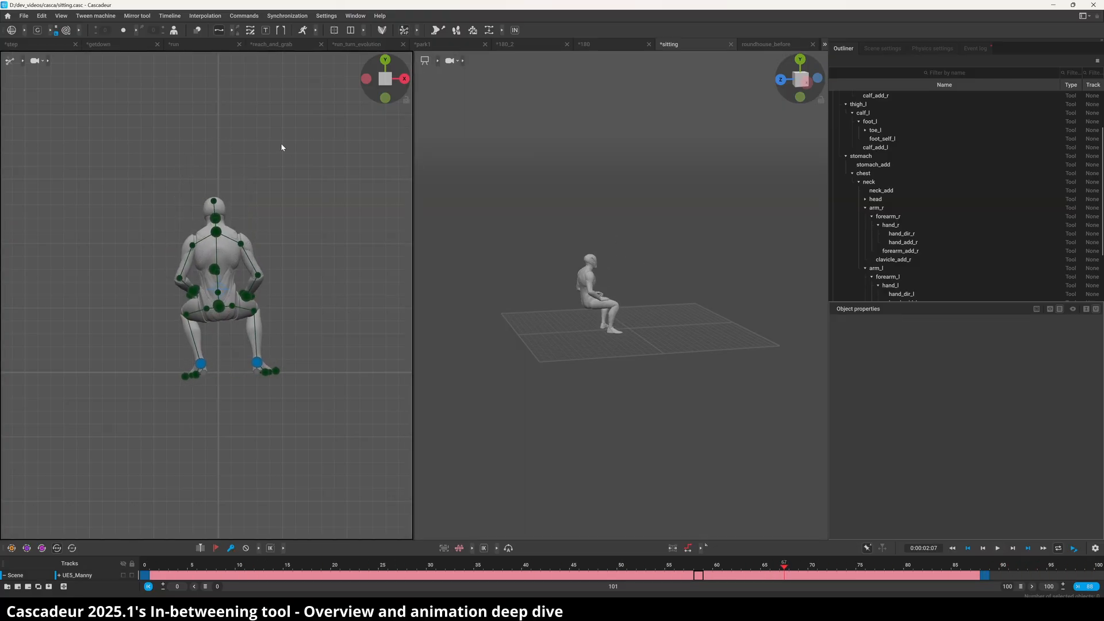
Step: Enable AutoPhysics for the sitting motion and set all three ghost offset values to 0
left_click(301, 33)
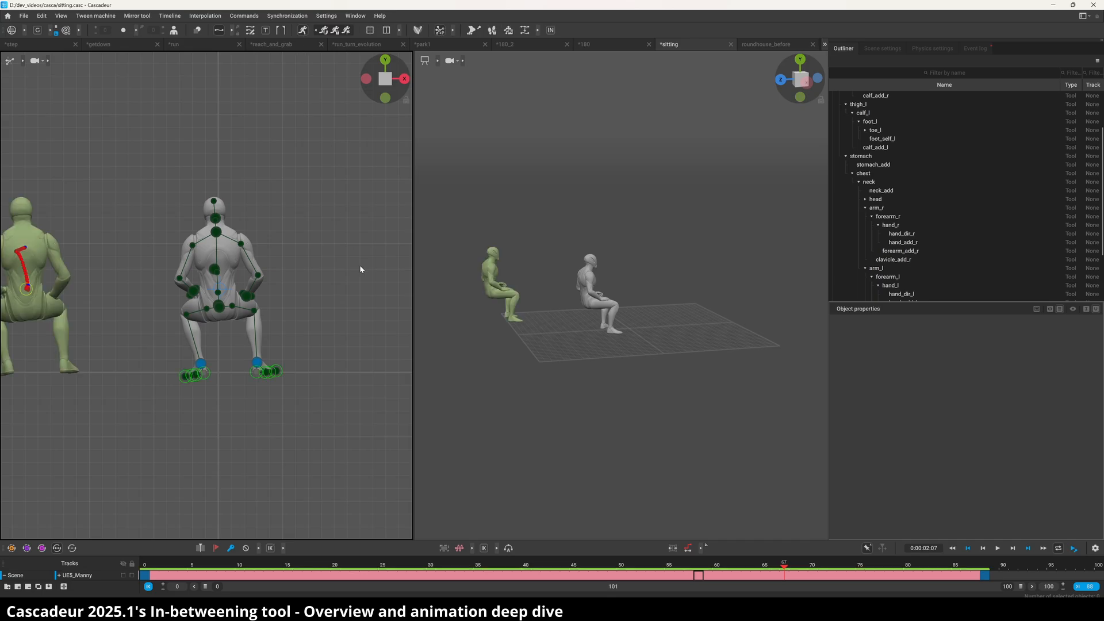
left_click(916, 48)
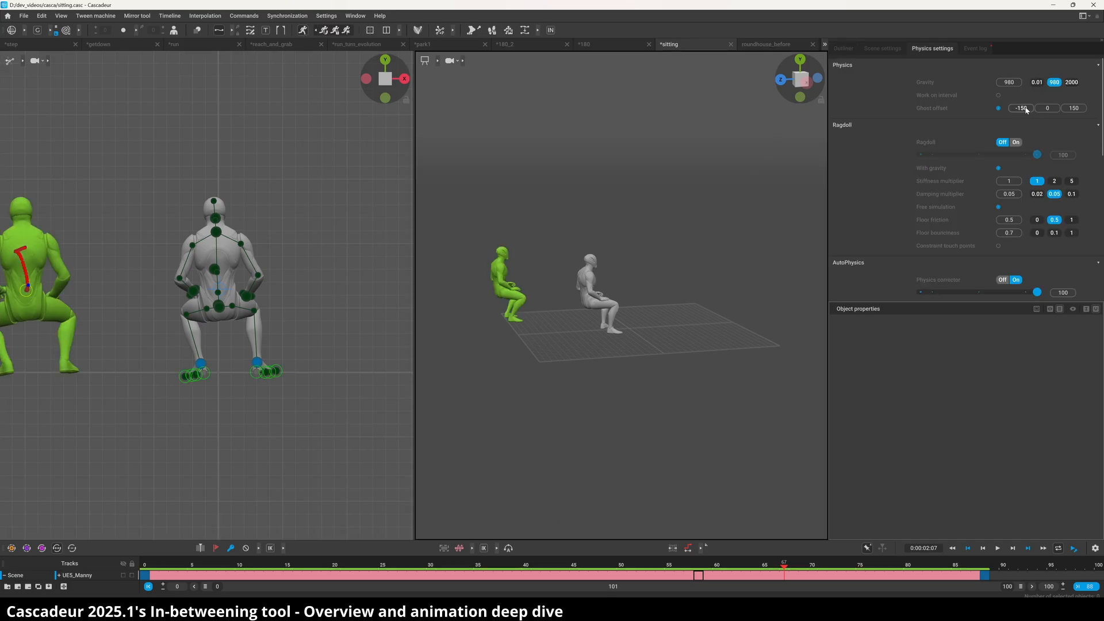
key("Tab")
key("Tab")
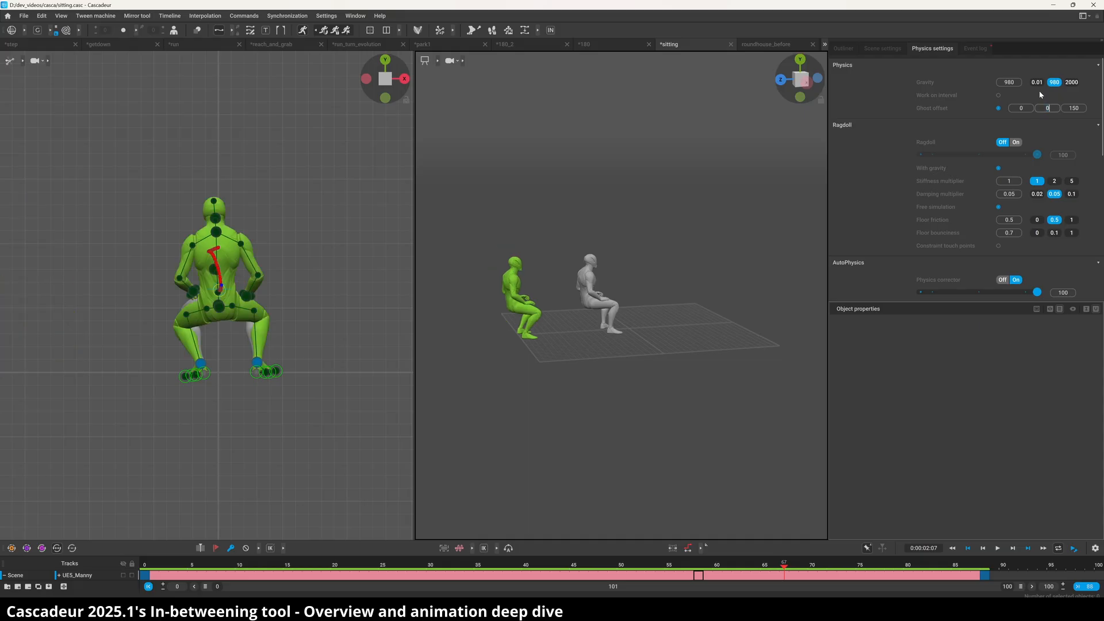
type("0")
key("Return")
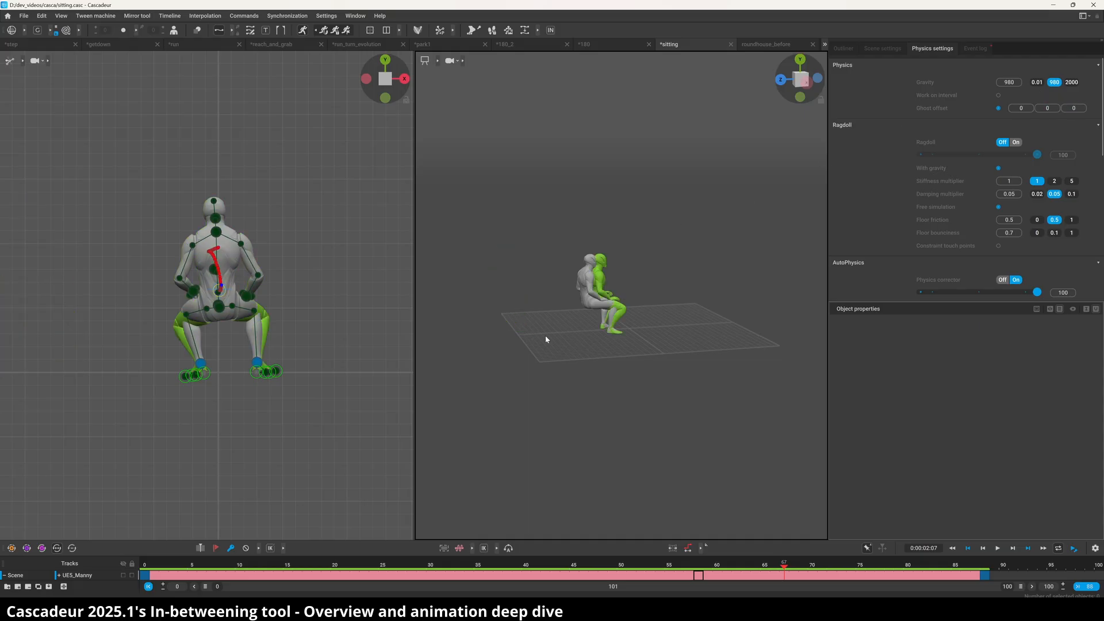
Step: Play the sitting motion from frame 0 with the AutoPhysics ghost overlaid on the character
left_click(147, 567)
key("space")
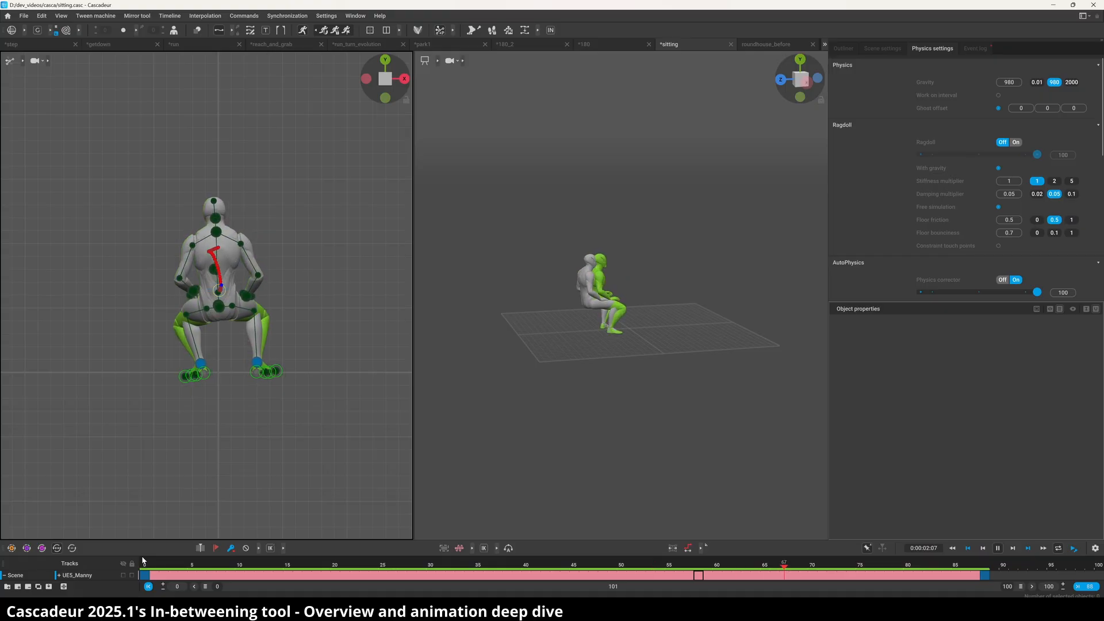
key("space")
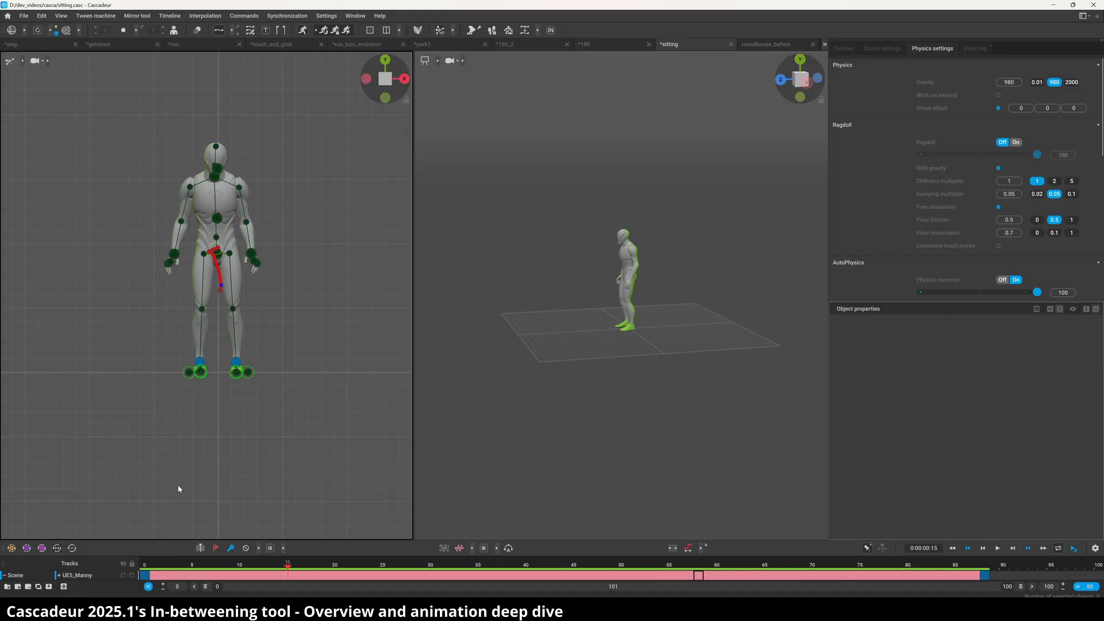
Step: Disable AutoPhysics, play the sitting motion, and compare the key poses at frames 0 and 88
left_click(305, 31)
key("space")
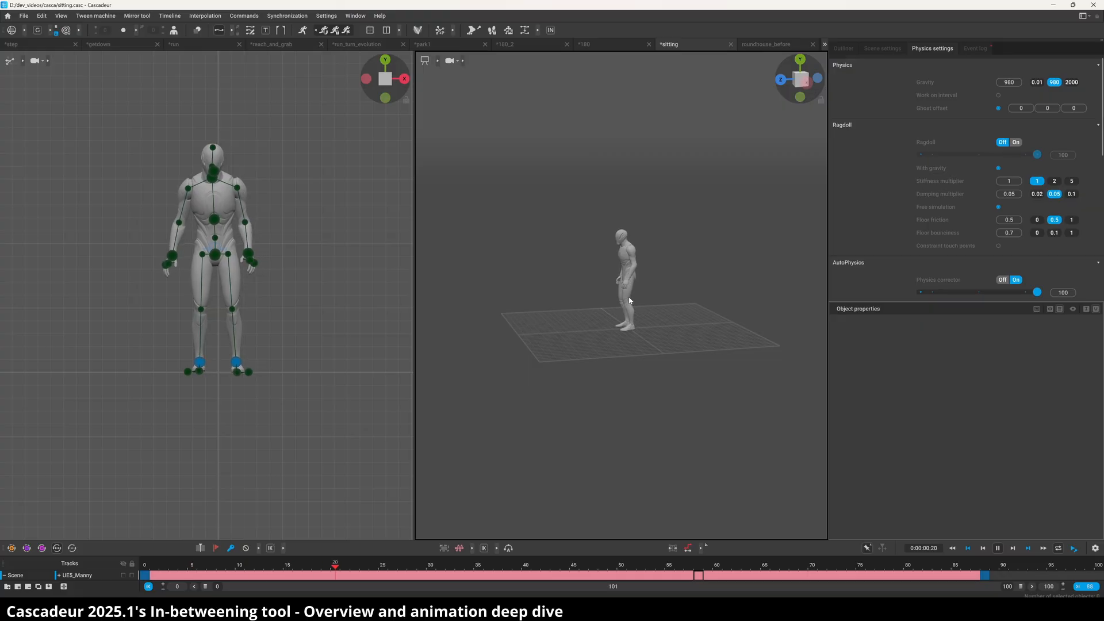
key("space")
left_click(146, 569)
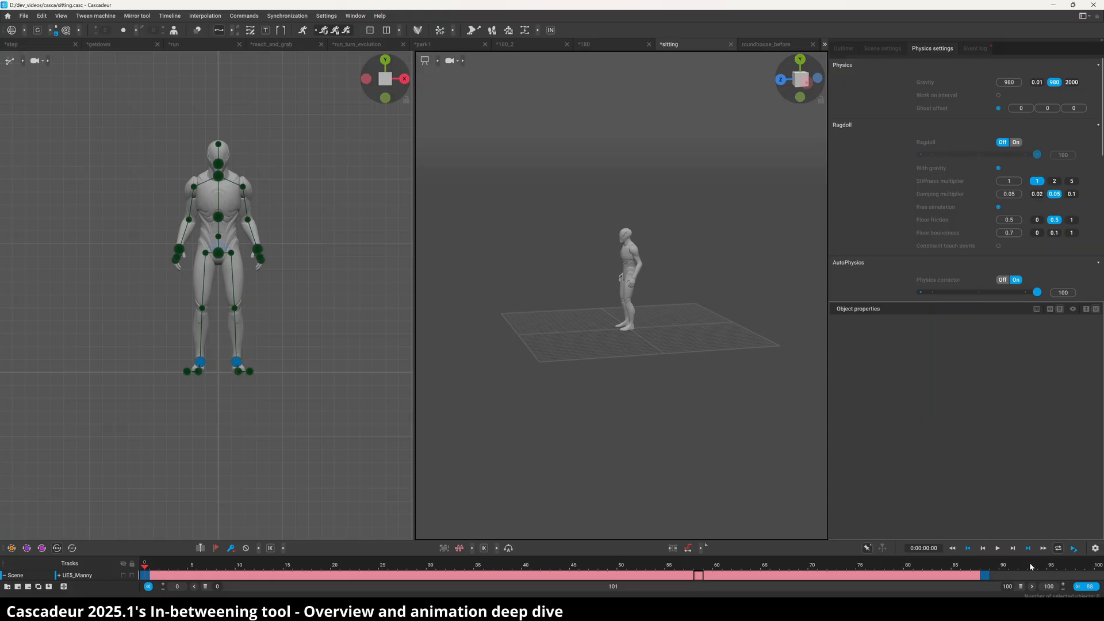
left_click(985, 565)
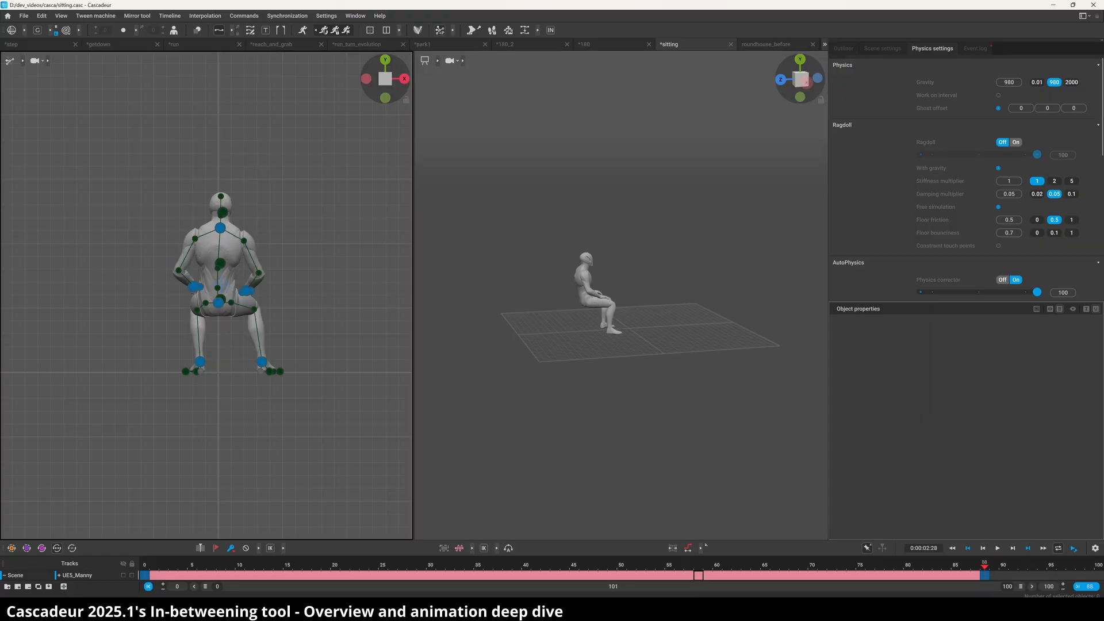
Step: Open the roundhouse_before scene and play its kick animation
key("space")
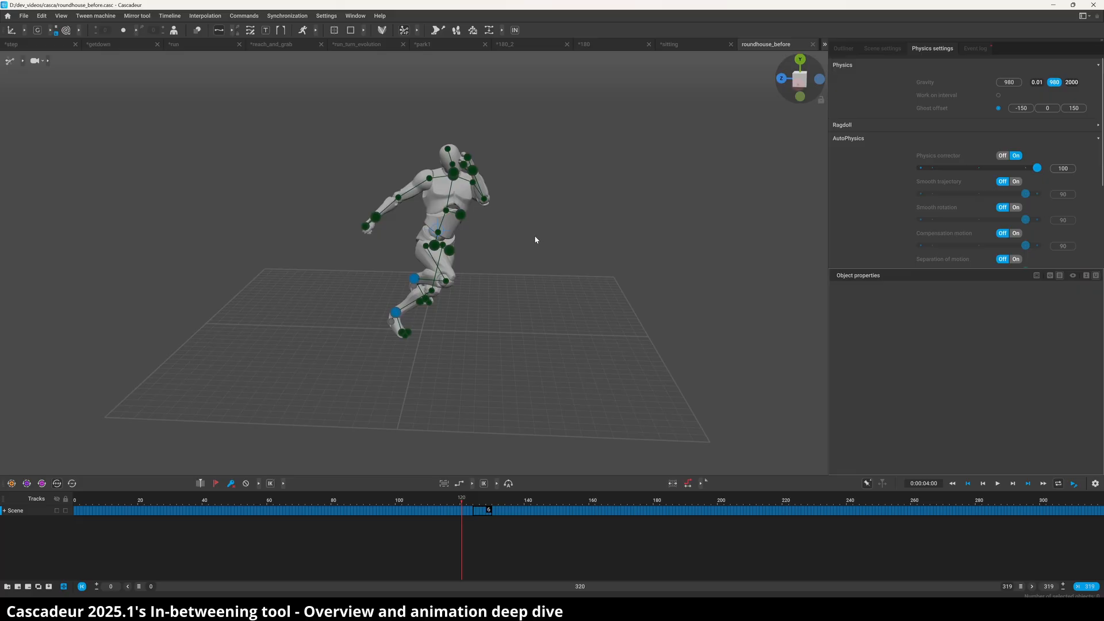
key("space")
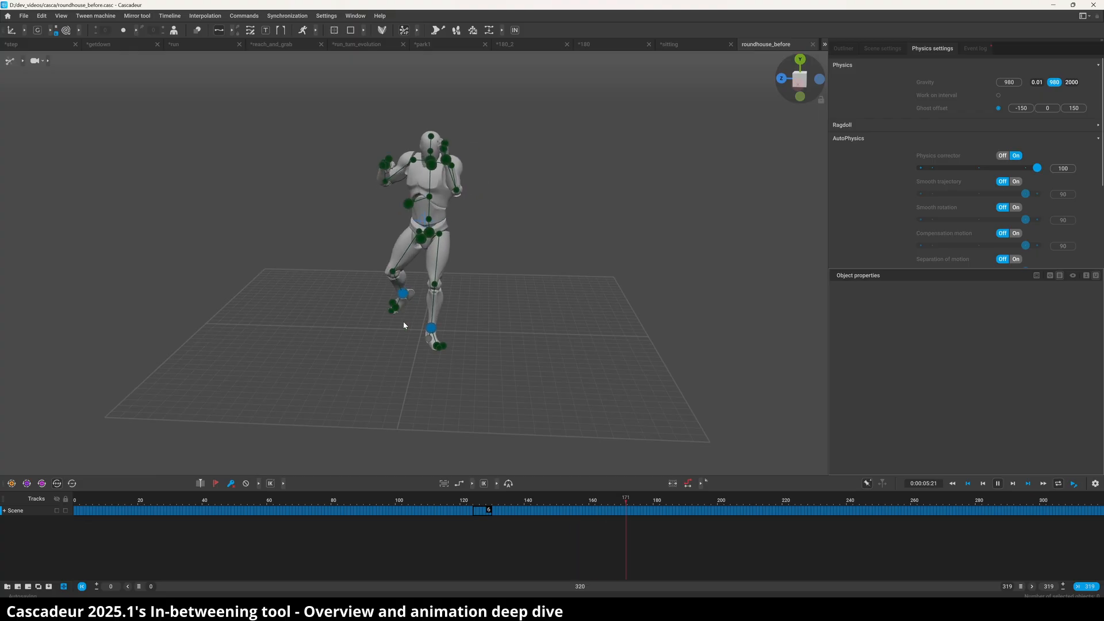
key("space")
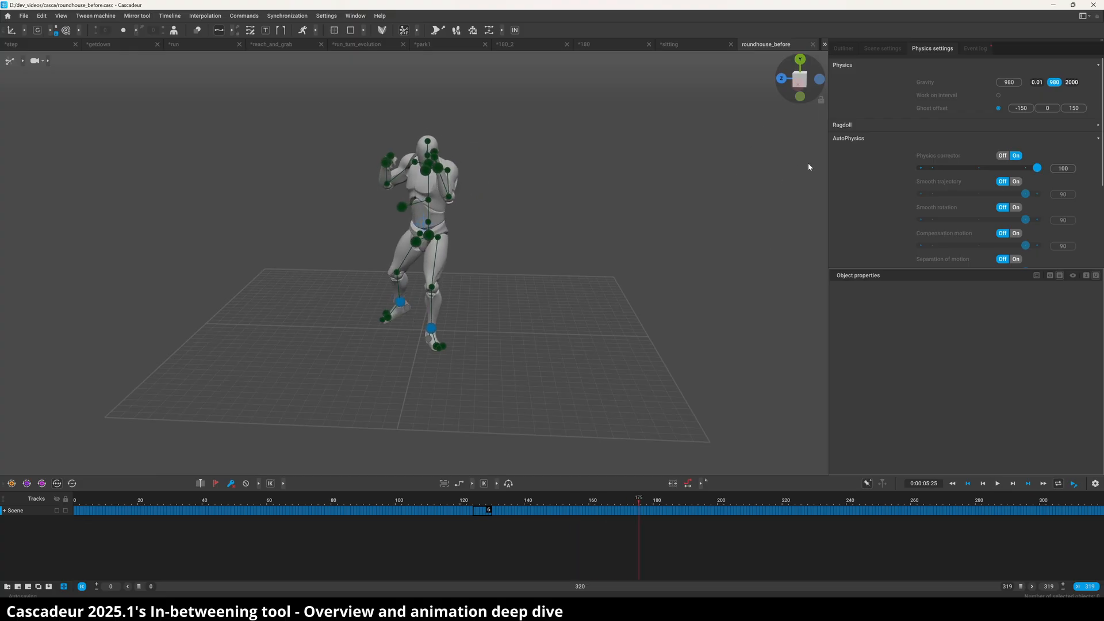
Step: Open the roundhouse_after scene and examine the poses at frames 106 and 131 that bound the generated interval
left_click(825, 45)
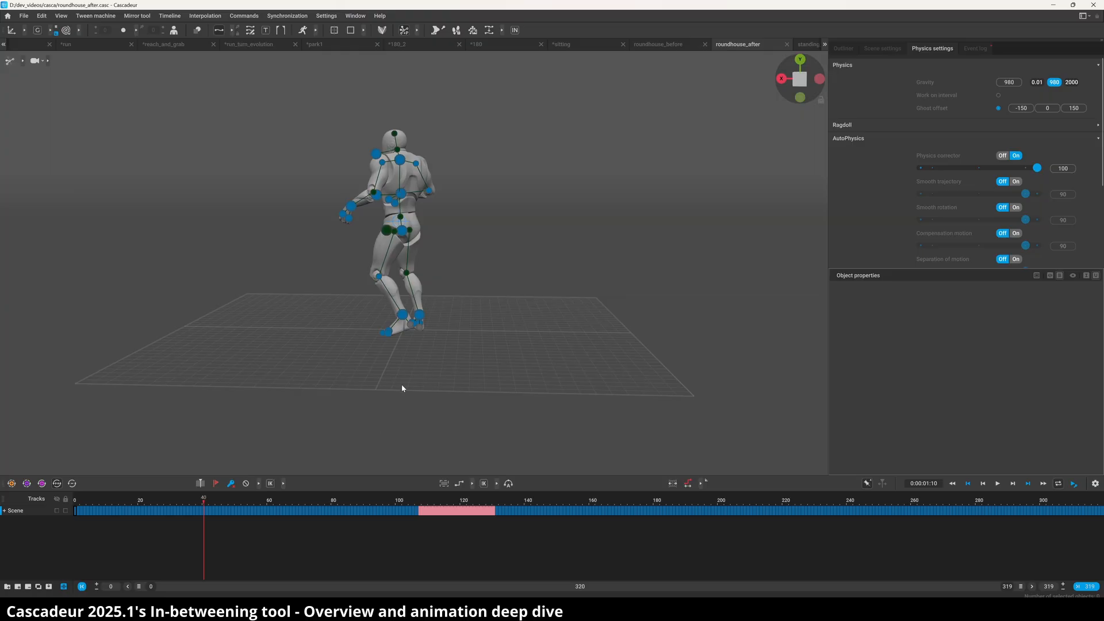
left_click_drag(402, 385, 604, 417, "alt")
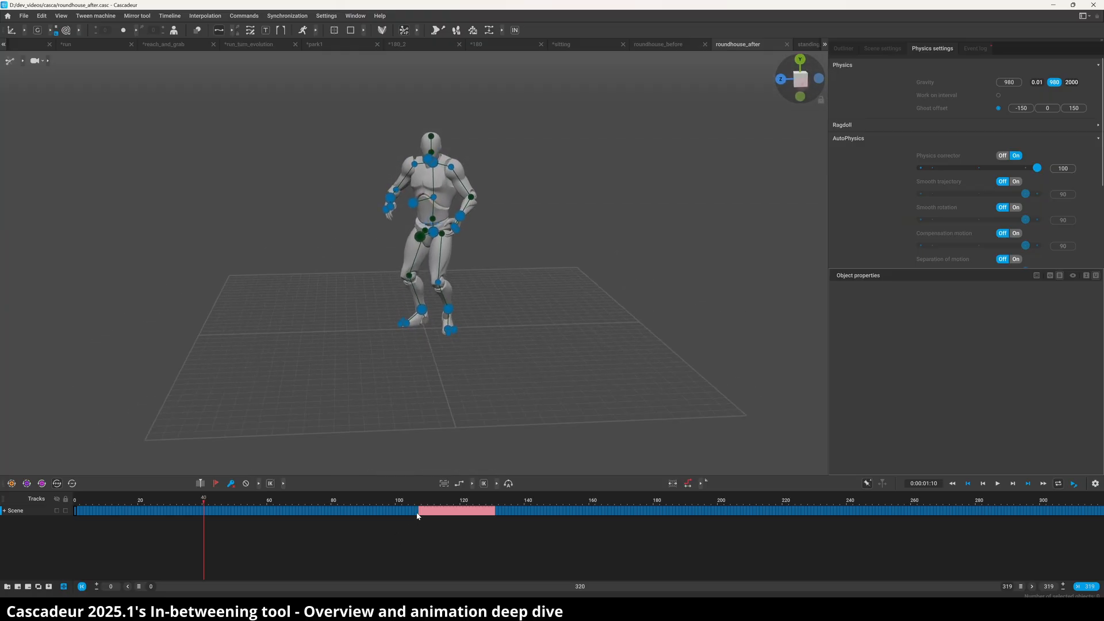
left_click(417, 499)
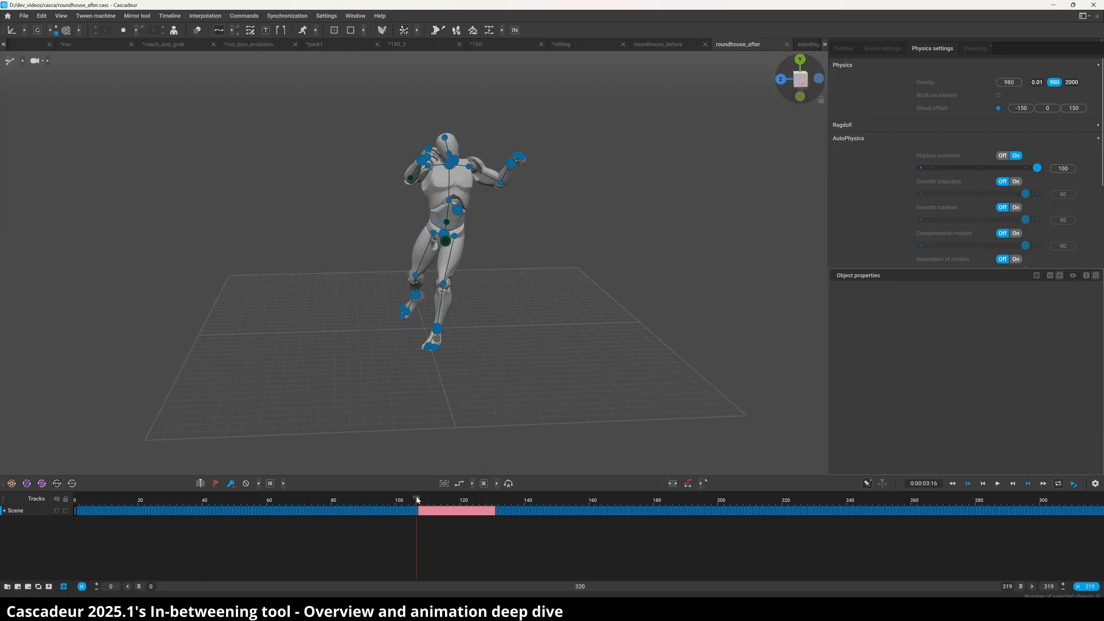
key("Up")
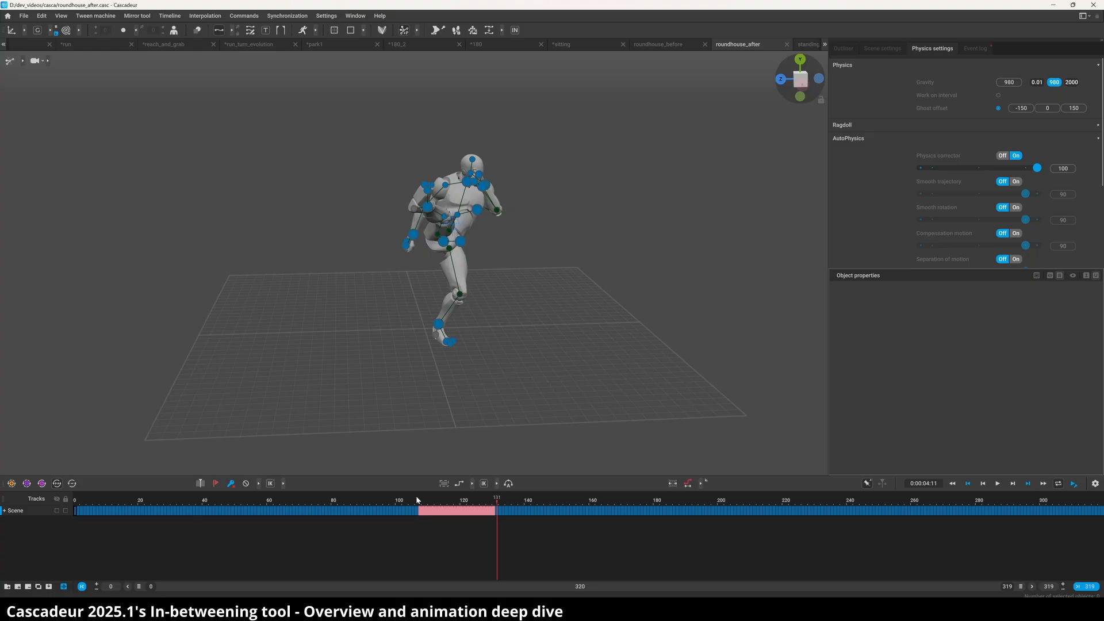
left_click_drag(416, 461, 308, 285, "alt")
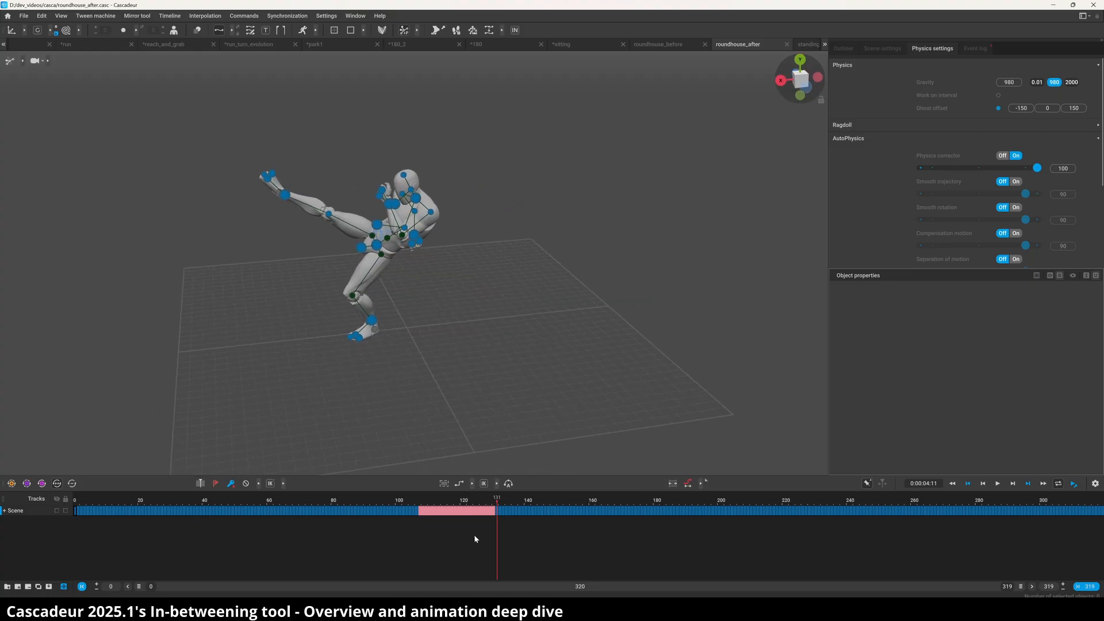
left_click_drag(217, 383, 373, 353, "alt")
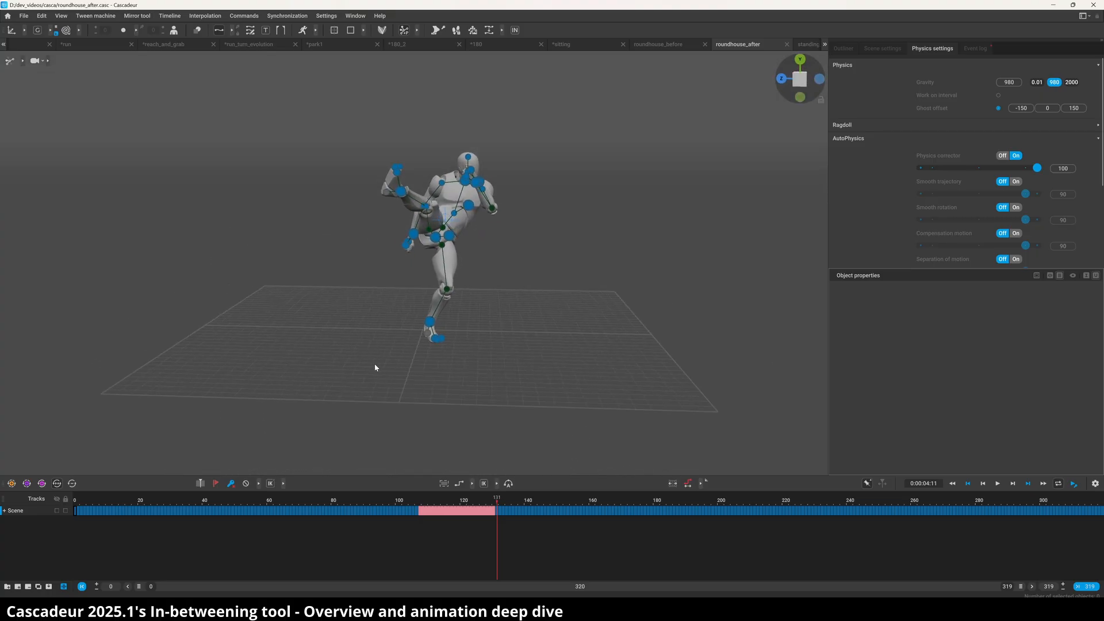
Step: Scrub the start of the generated interval in the roundhouse_after scene and play the kick through it
left_click_drag(374, 498, 425, 500)
key("space")
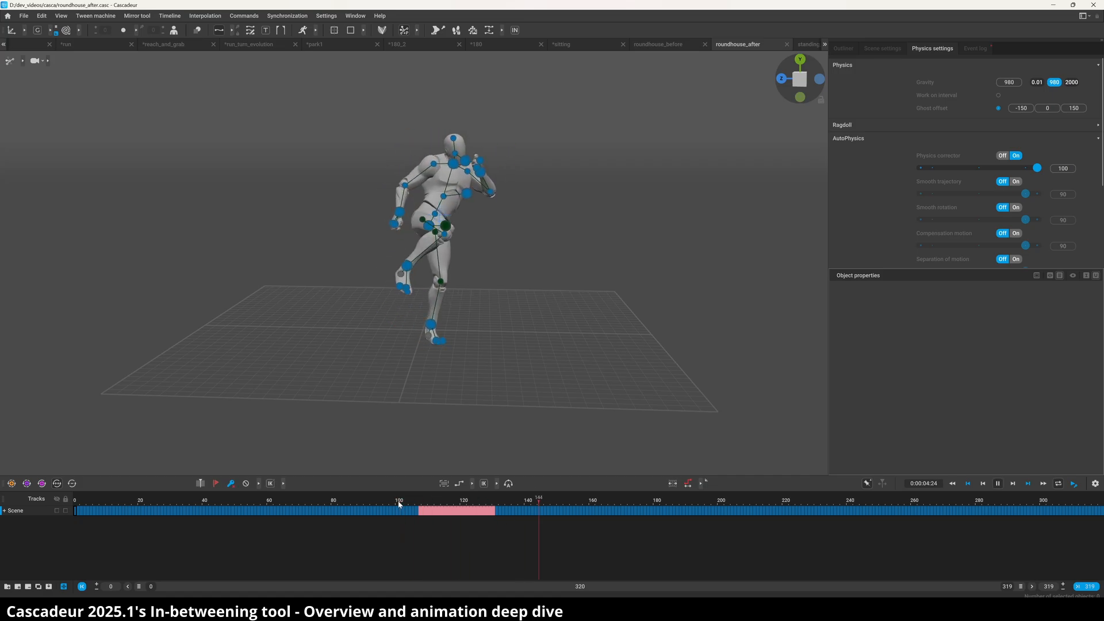
left_click(407, 498)
key("space")
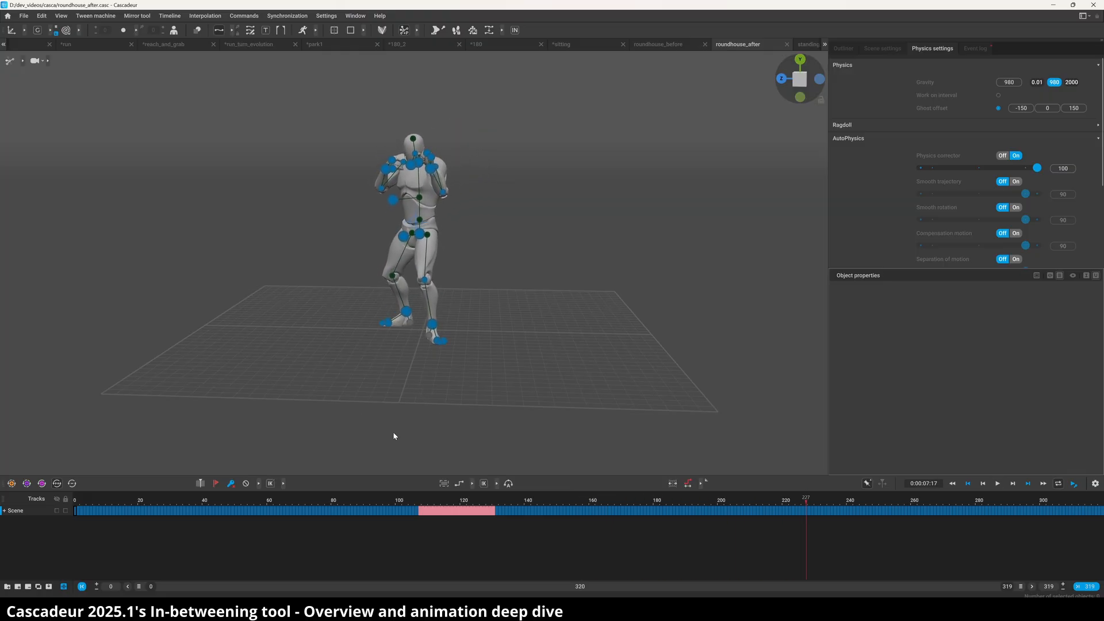
Step: Compare the roundhouse kick's boundary poses at frames 106 and 131 again and scrub through the generated frames between them
left_click(416, 500)
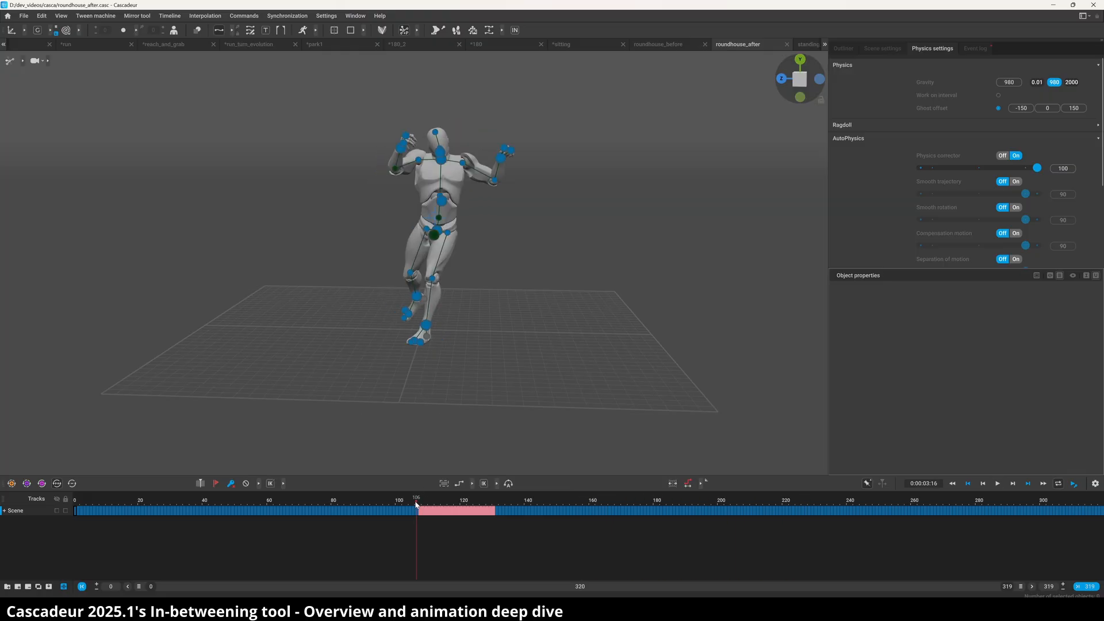
key("Up")
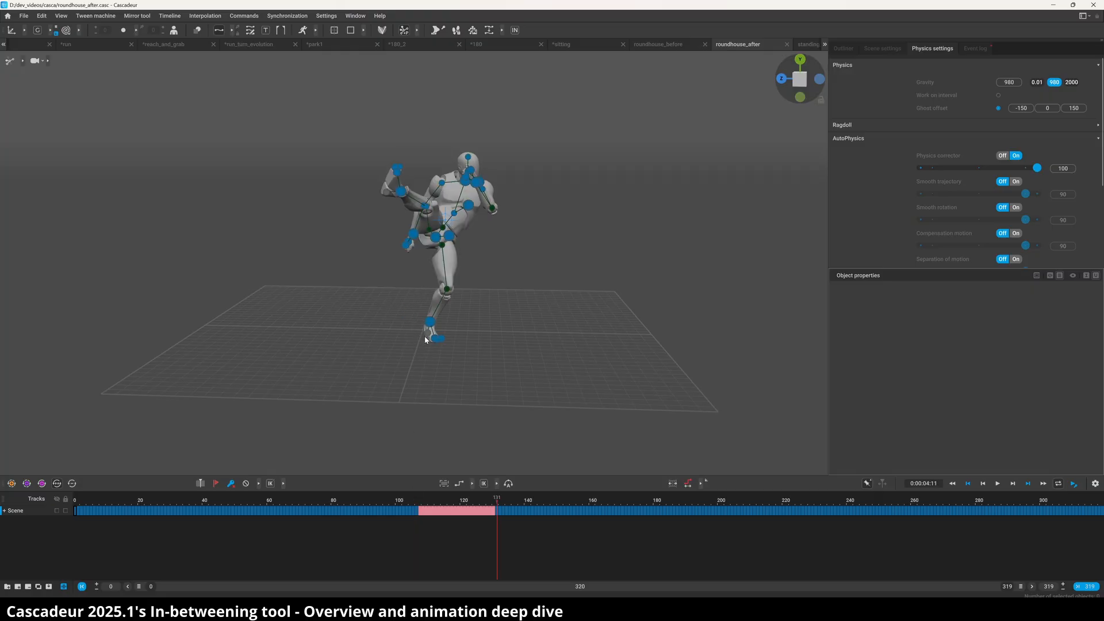
right_click_drag(424, 336, 454, 372)
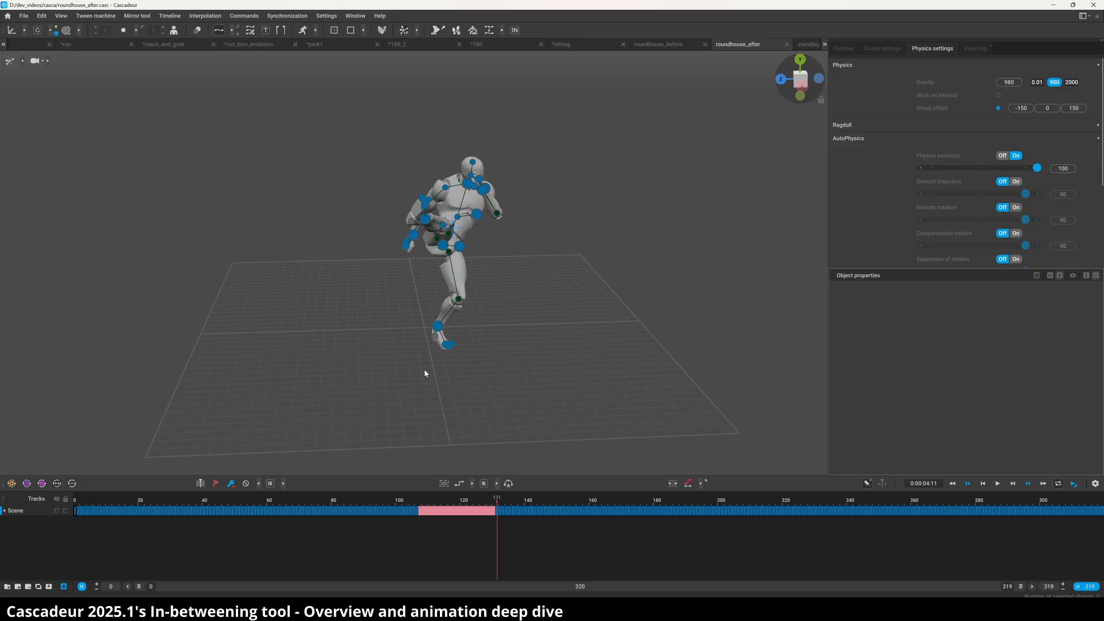
key("Down")
left_click_drag(426, 504, 481, 458)
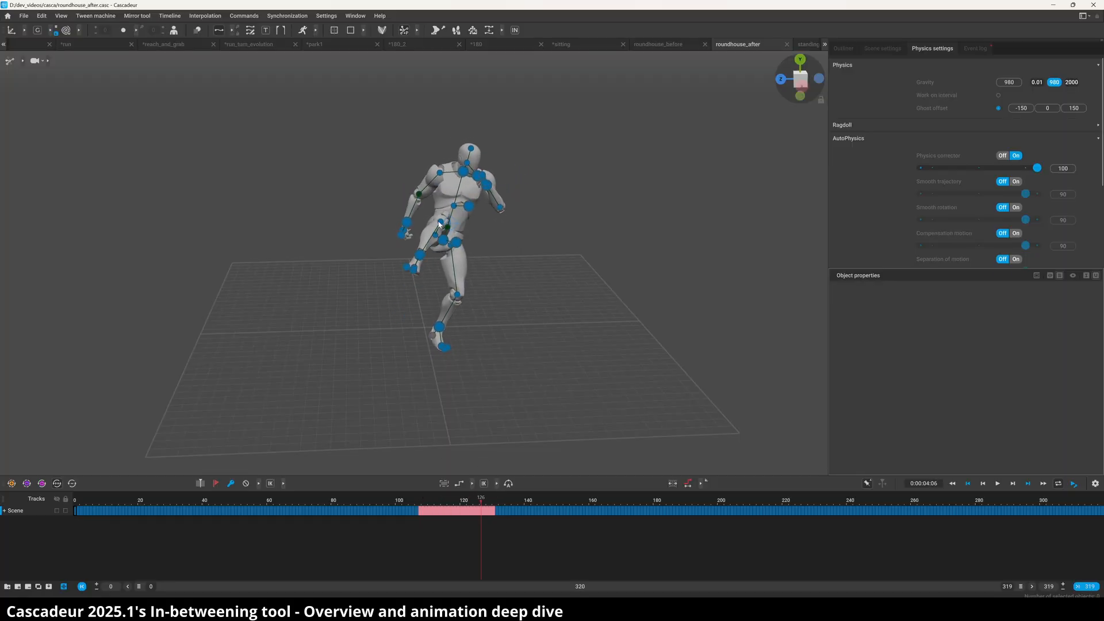
left_click_drag(427, 498, 508, 499)
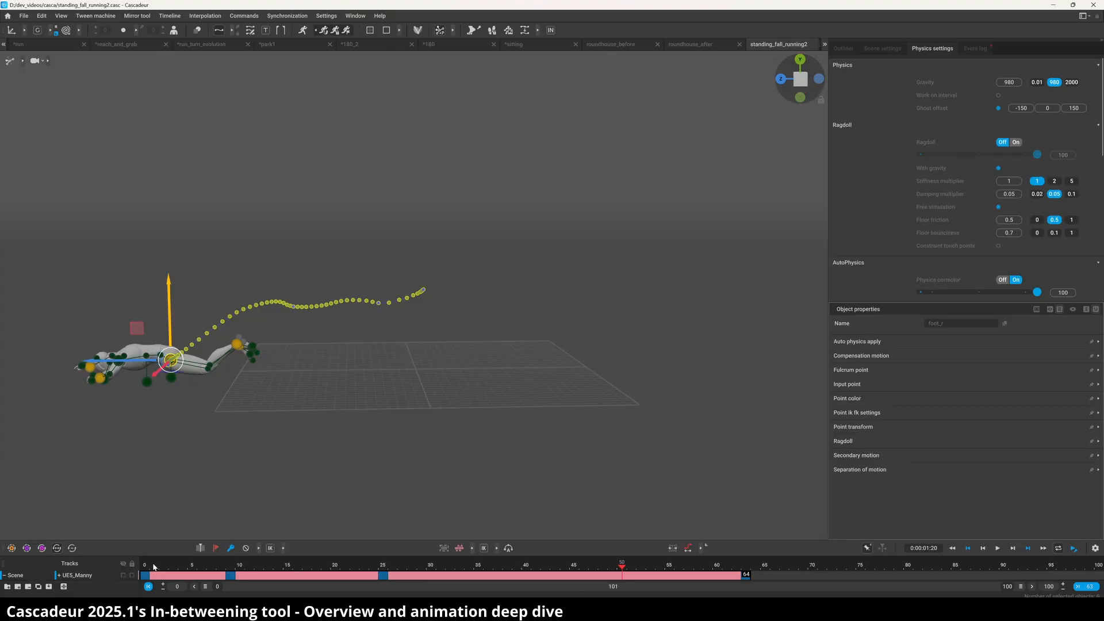
Step: Open the standing_fall_running2 scene, scrub through the running fall, and play it
left_click_drag(155, 566, 483, 574)
key("space")
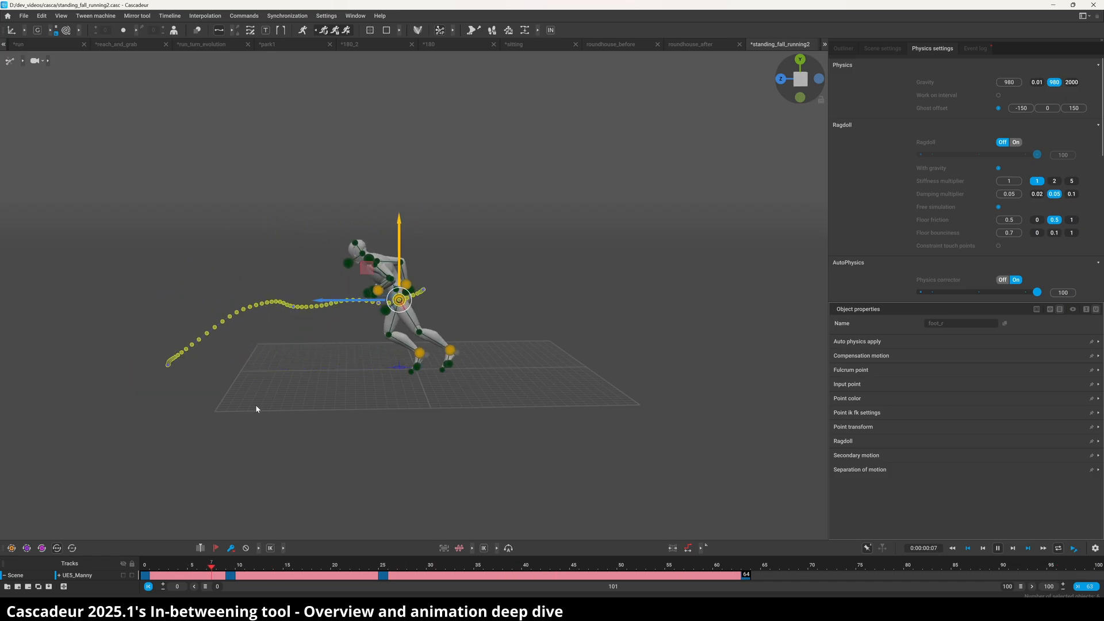
key("space")
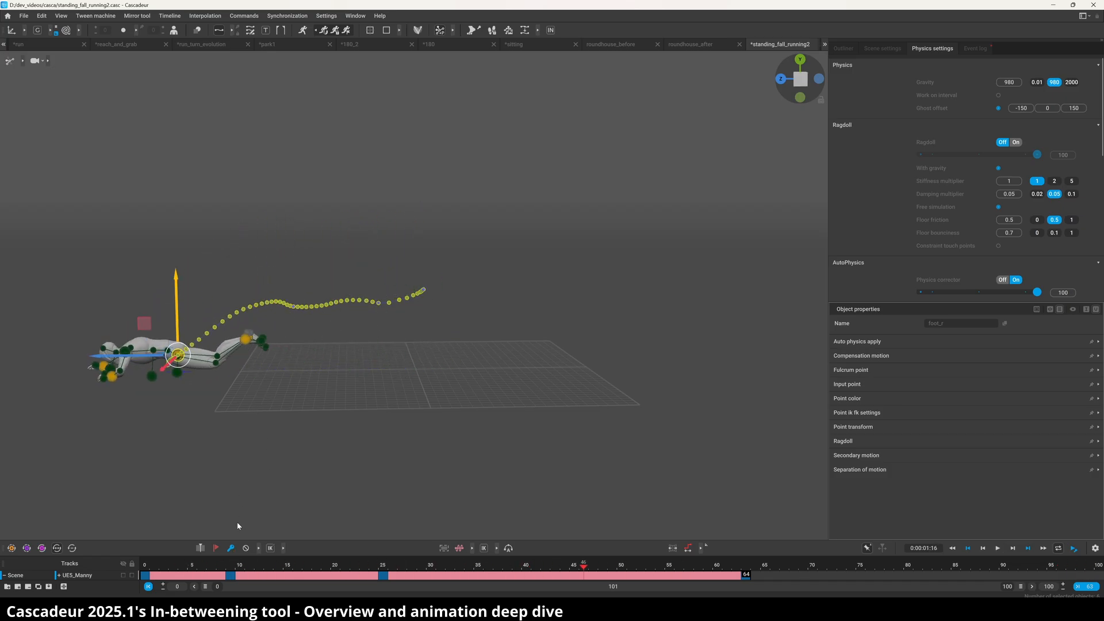
Step: Remove the keys at frames 9 and 25 and regenerate the in-between motion across frames 0 to 63 of the fall
left_click(230, 566)
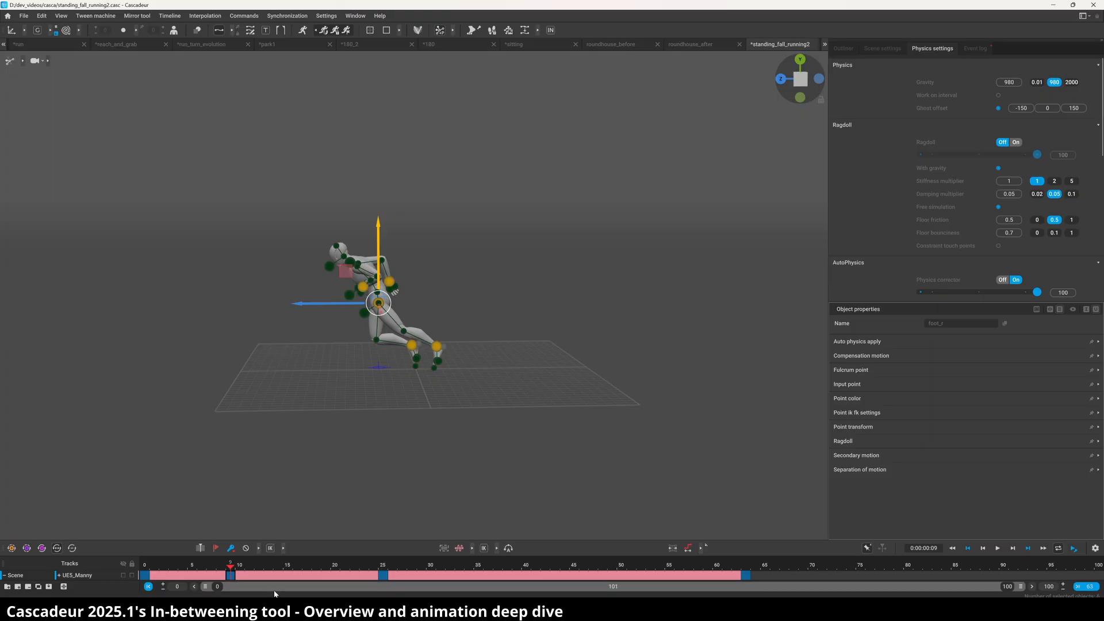
key("f")
left_click(382, 567)
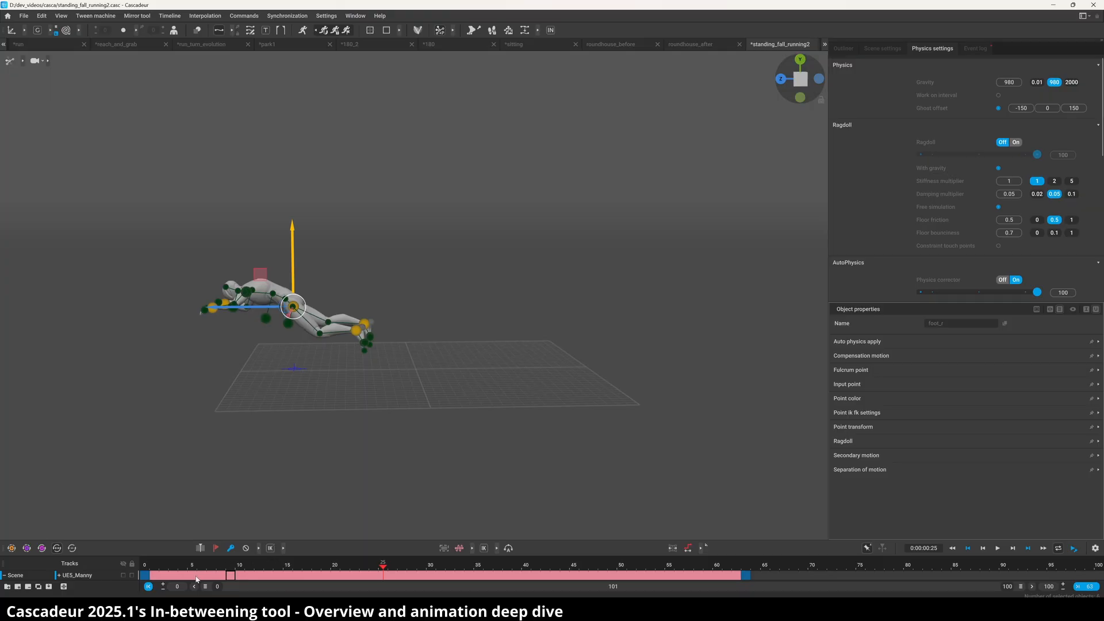
left_click(148, 575)
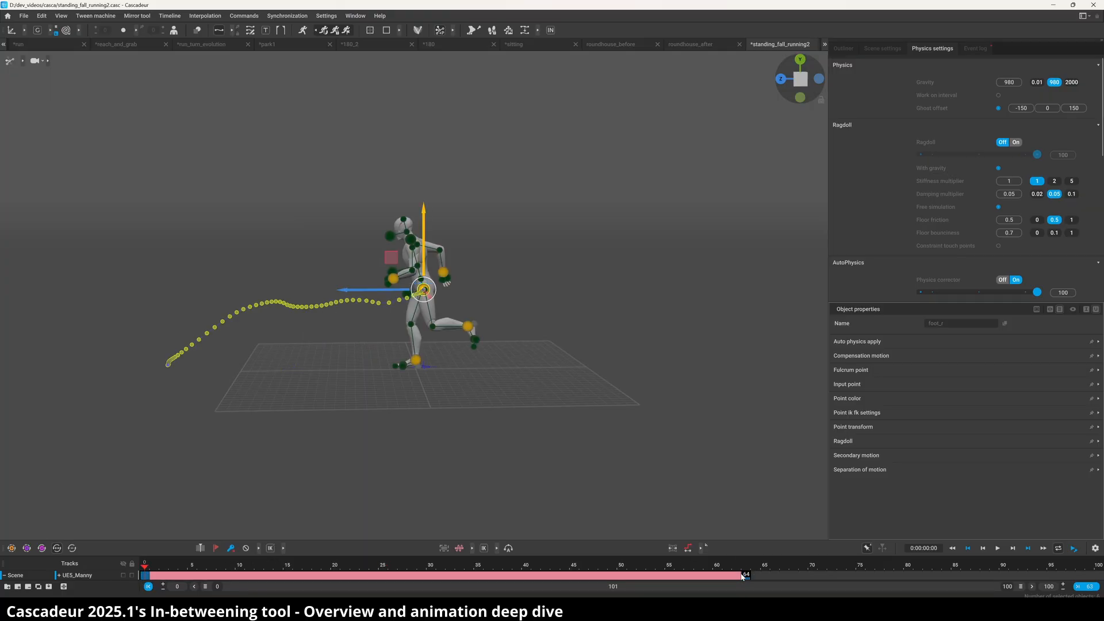
left_click(551, 32)
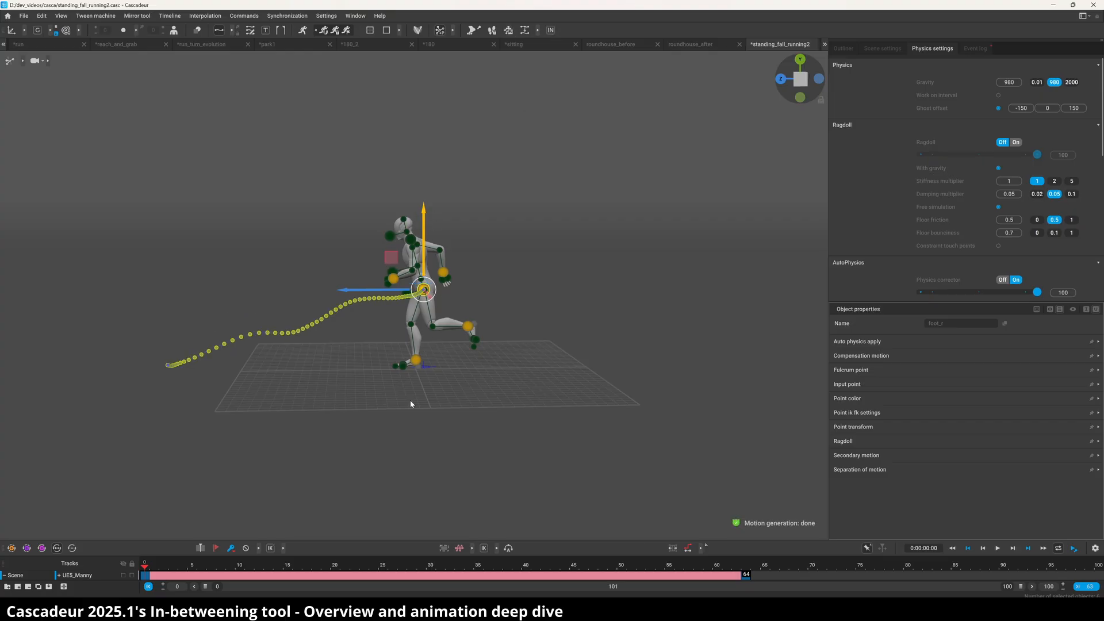
Step: Play the regenerated fall, limiting the visible timeline range to frames 0 to 63 for the replay
key("space")
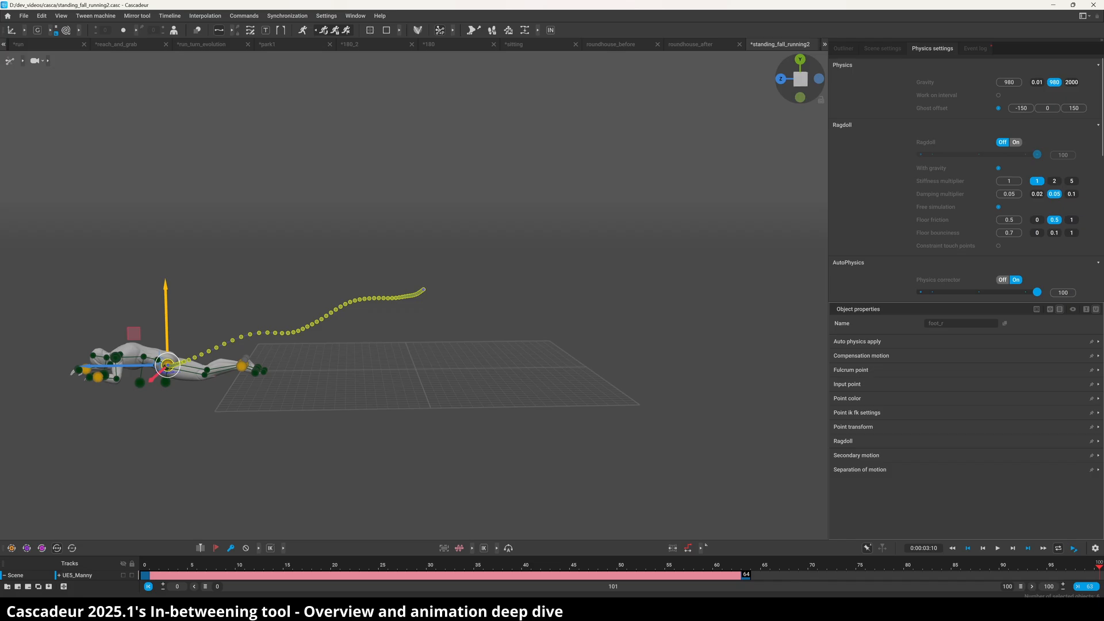
left_click(1086, 587)
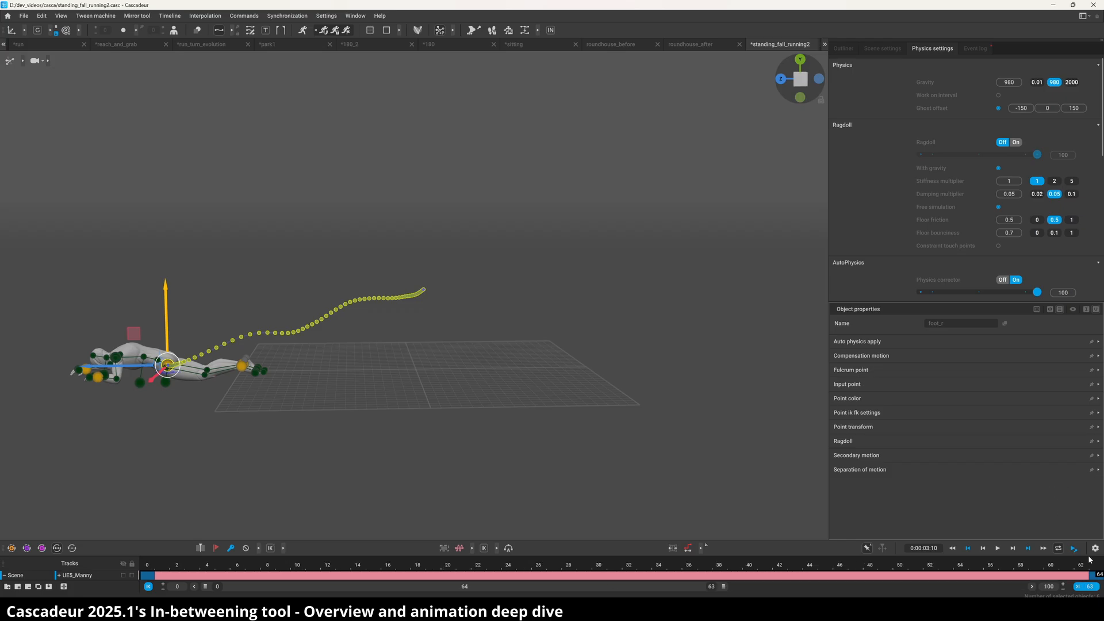
left_click(314, 299)
key("space")
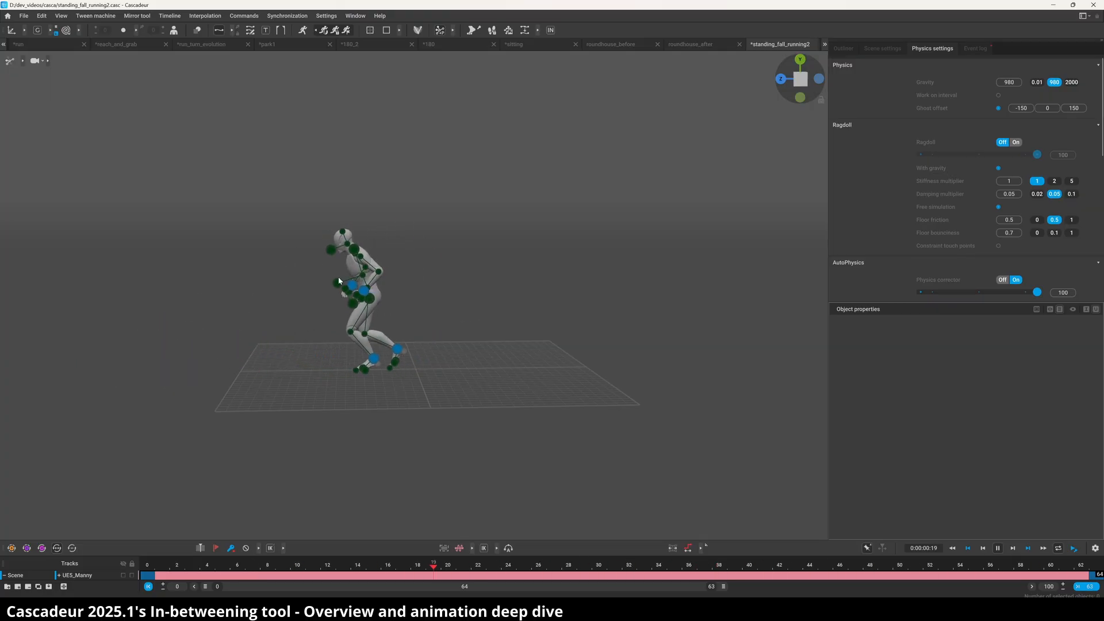
key("space")
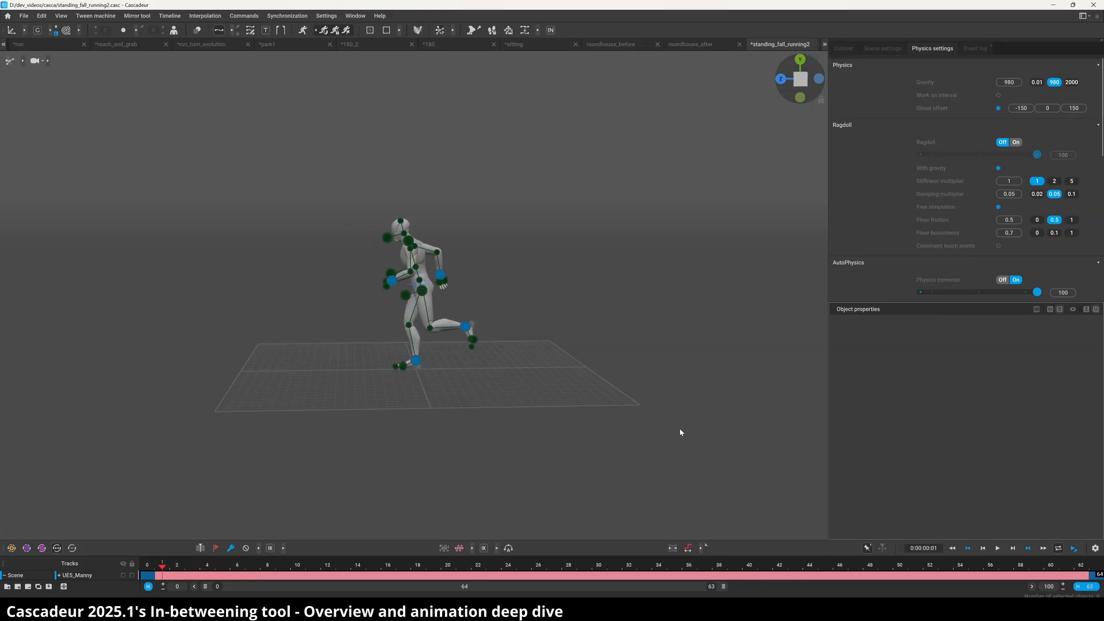
Step: Move the fall's final key from frame 63 to frame 44 and regenerate the in-between motion from frame 0
left_click(1095, 577)
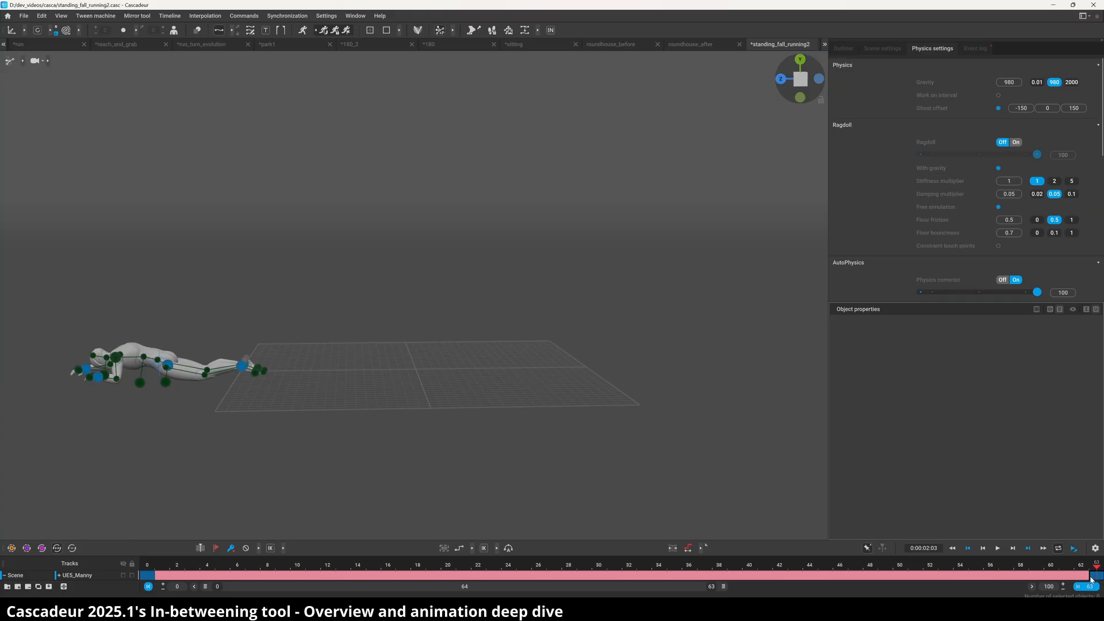
left_click_drag(1092, 580, 805, 582)
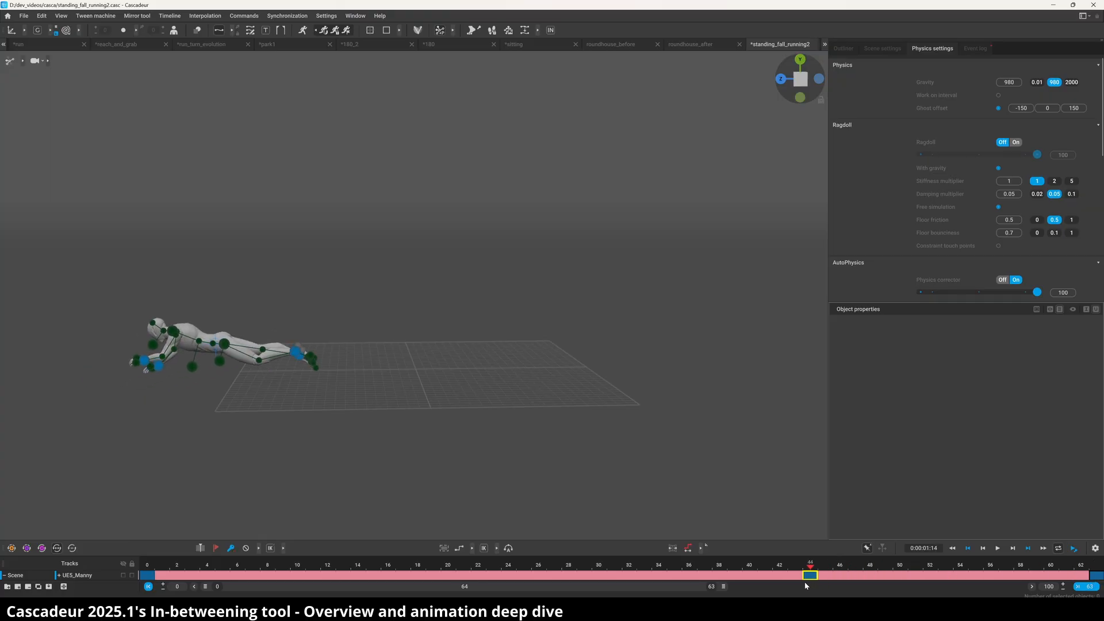
middle_click_drag(805, 582, 805, 583)
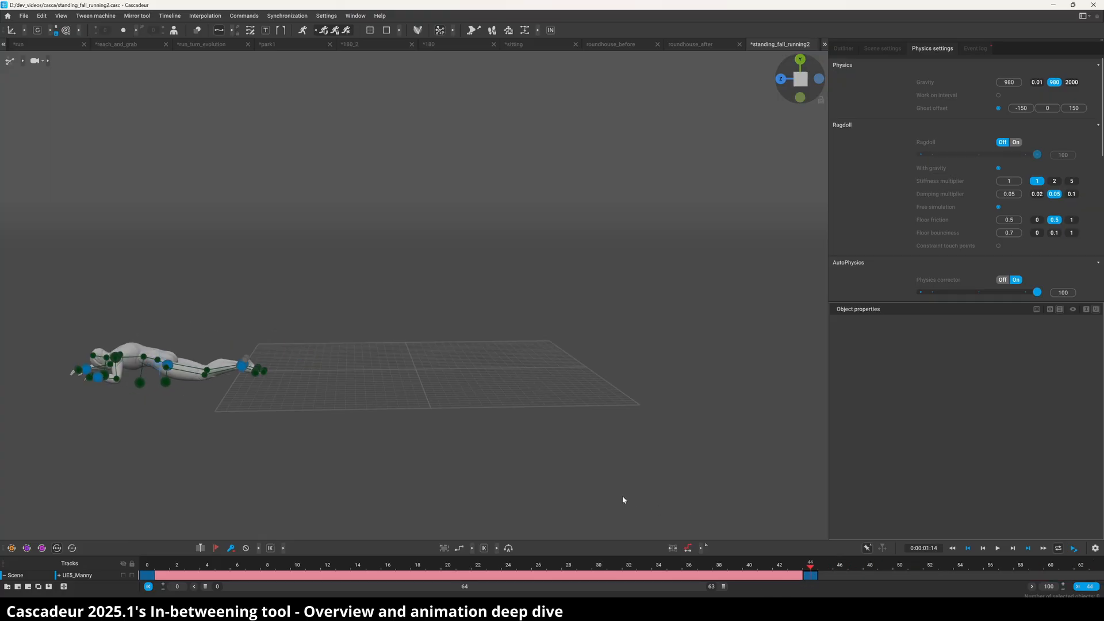
left_click(148, 577, "shift")
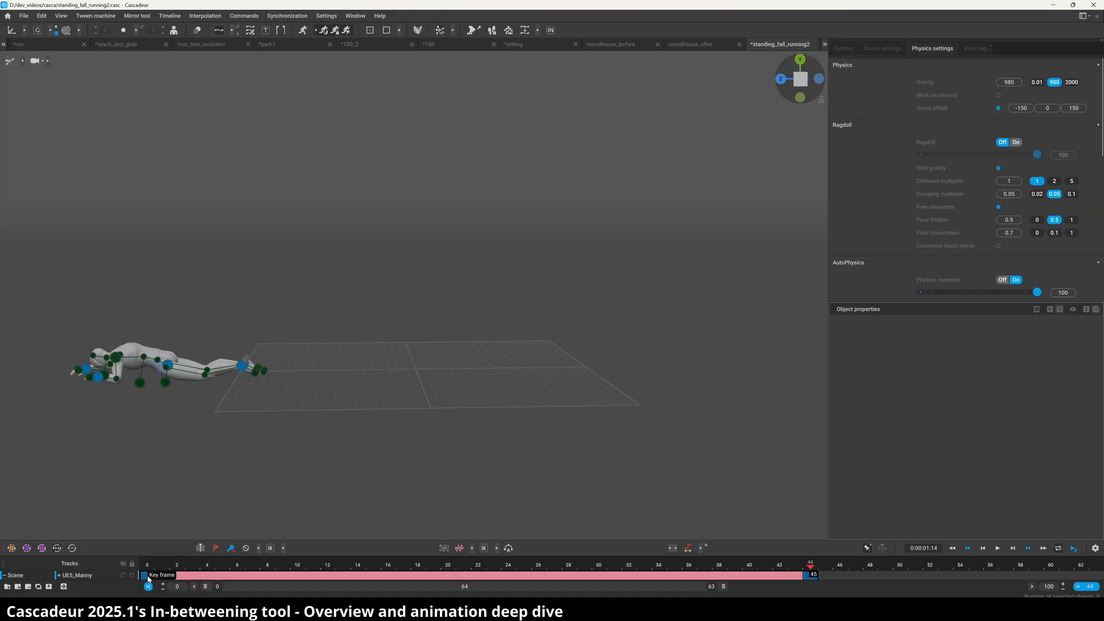
left_click(549, 33)
Step: Play the fall regenerated across frames 0 to 44 from its start
left_click(148, 567)
key("space")
key("space")
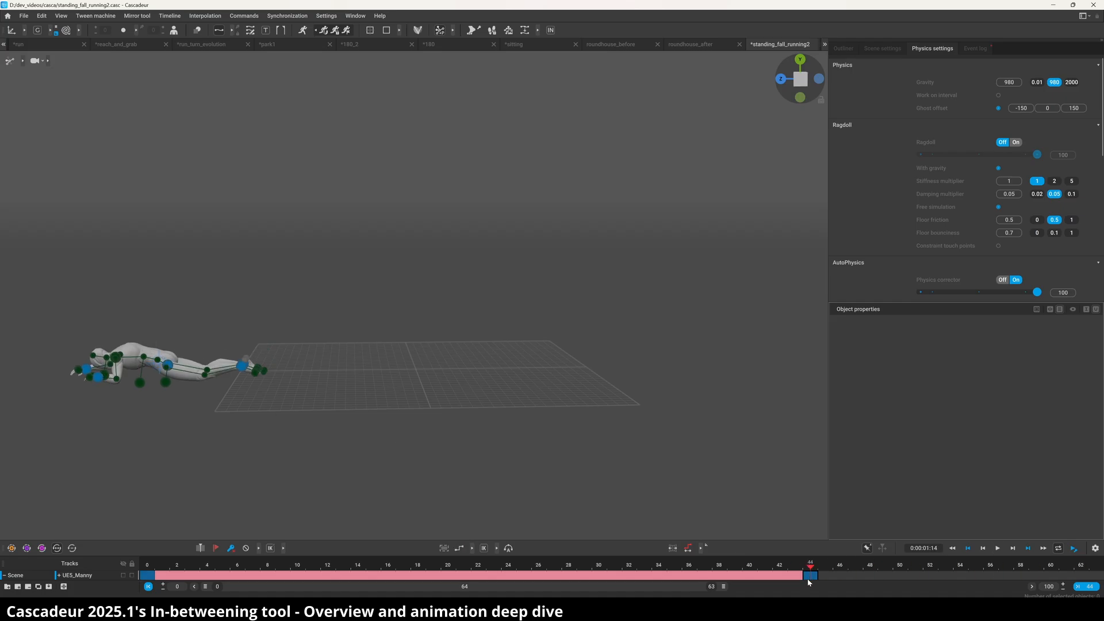
Step: Move the fall's final key to frame 31, regenerate the motion across frames 0 to 31, and start playing it
left_click(765, 576)
left_click_drag(766, 578, 612, 578)
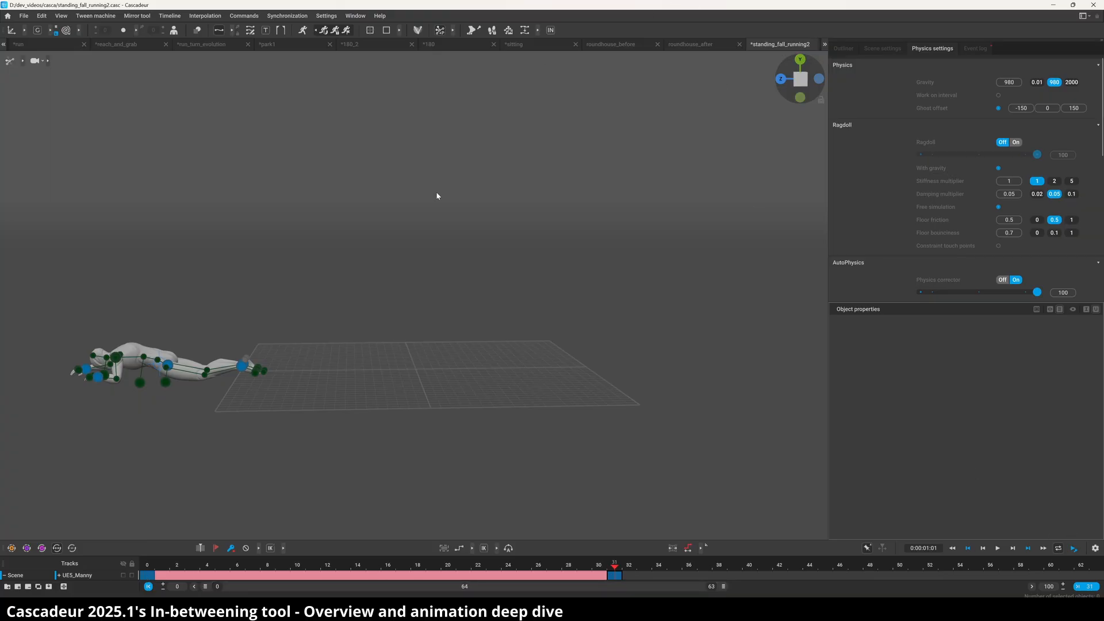
left_click(146, 577, "shift")
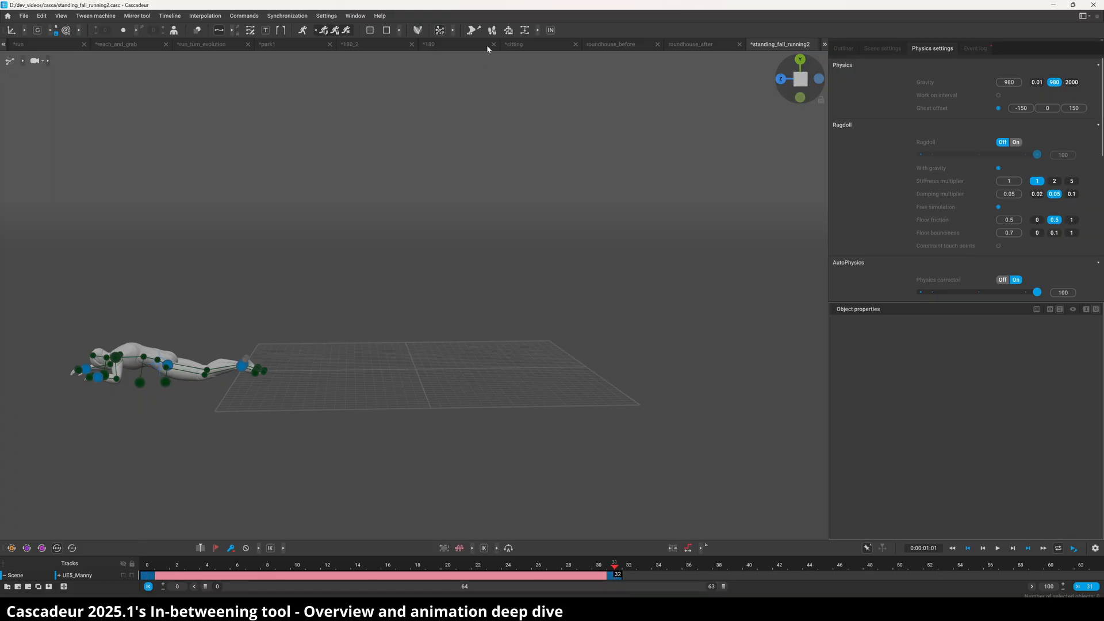
left_click(550, 30)
key("space")
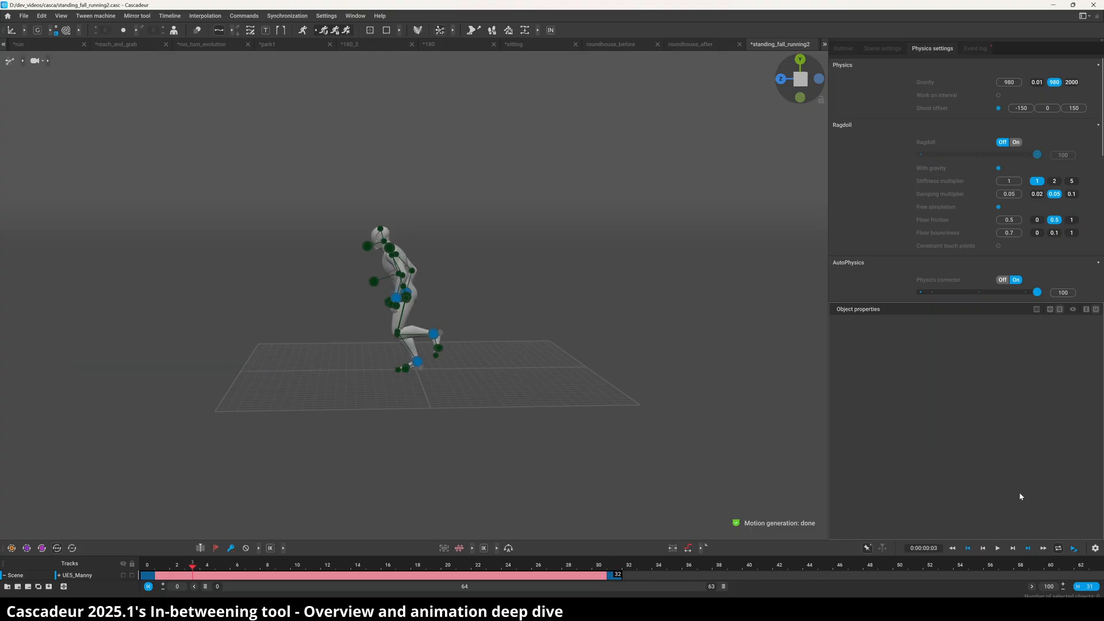
Step: Fit the timeline range to frames 0 to 31 and play the shorter fall from an angled view
left_click(1089, 587)
key("space")
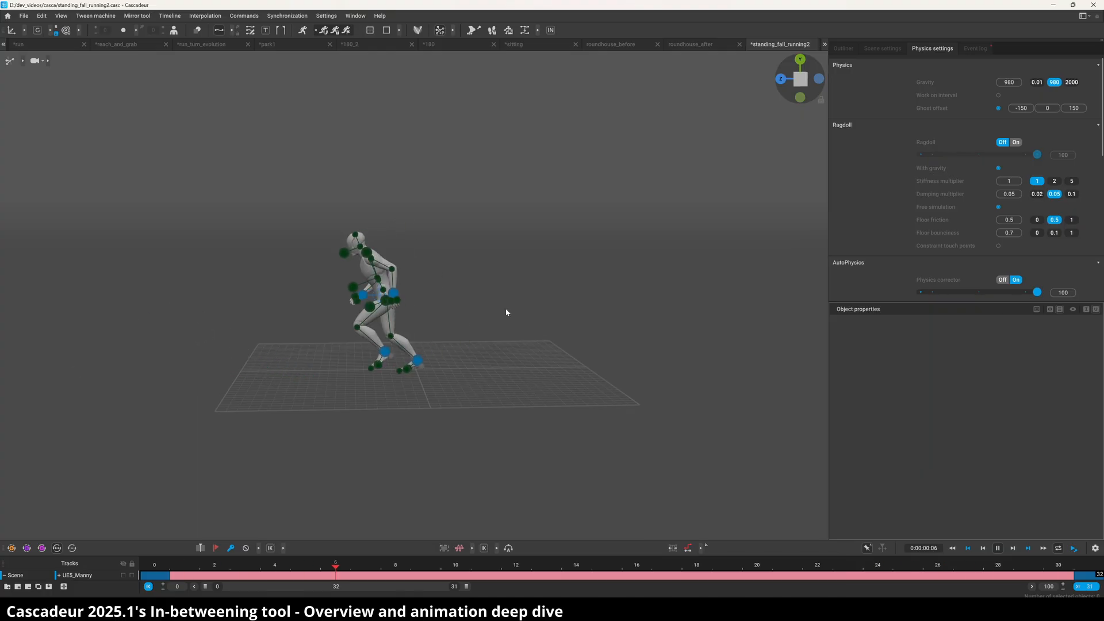
right_click_drag(505, 312, 283, 390)
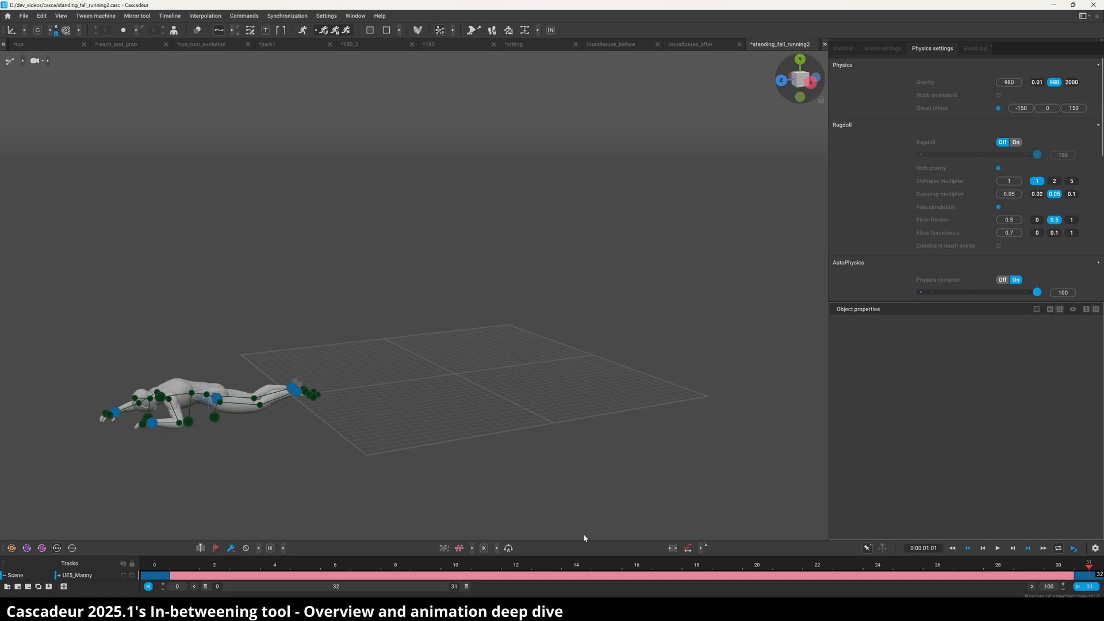
Step: Replay the end of the fall and add a key at frame 24, just before the body lands
key("space")
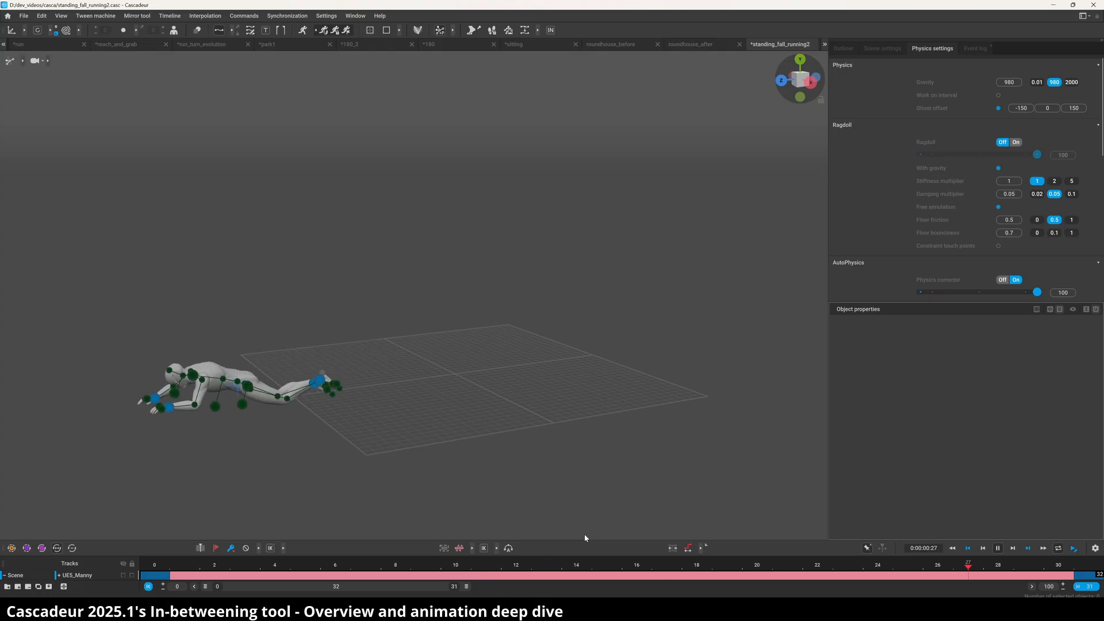
key("space")
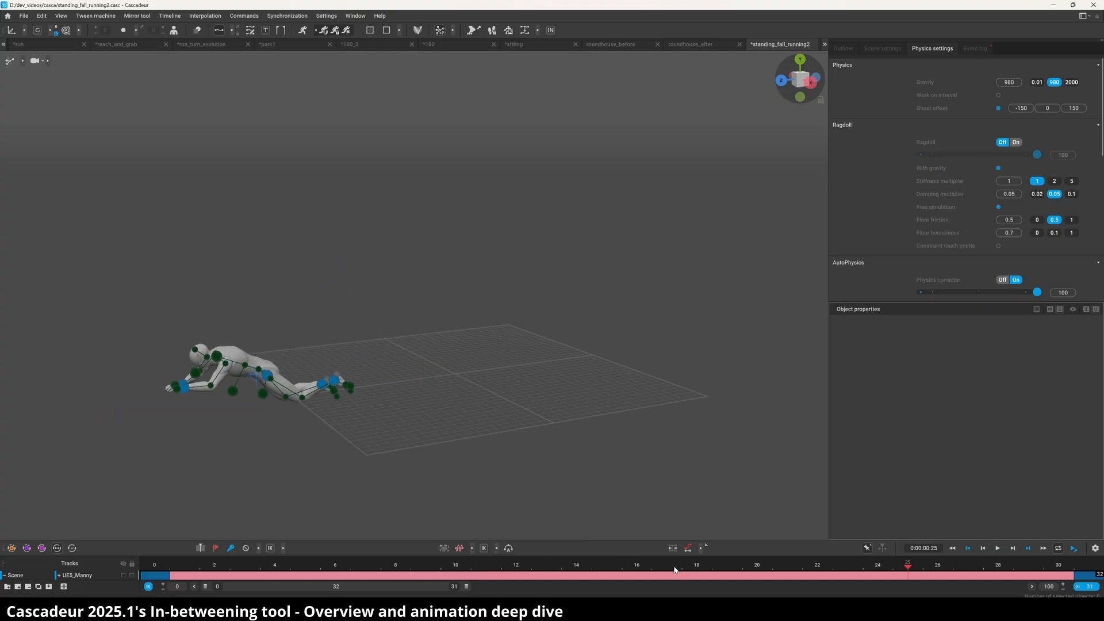
mouse_move(905, 575)
left_mouse_down()
mouse_move(757, 569)
mouse_move(1070, 566)
mouse_move(891, 580)
left_mouse_up()
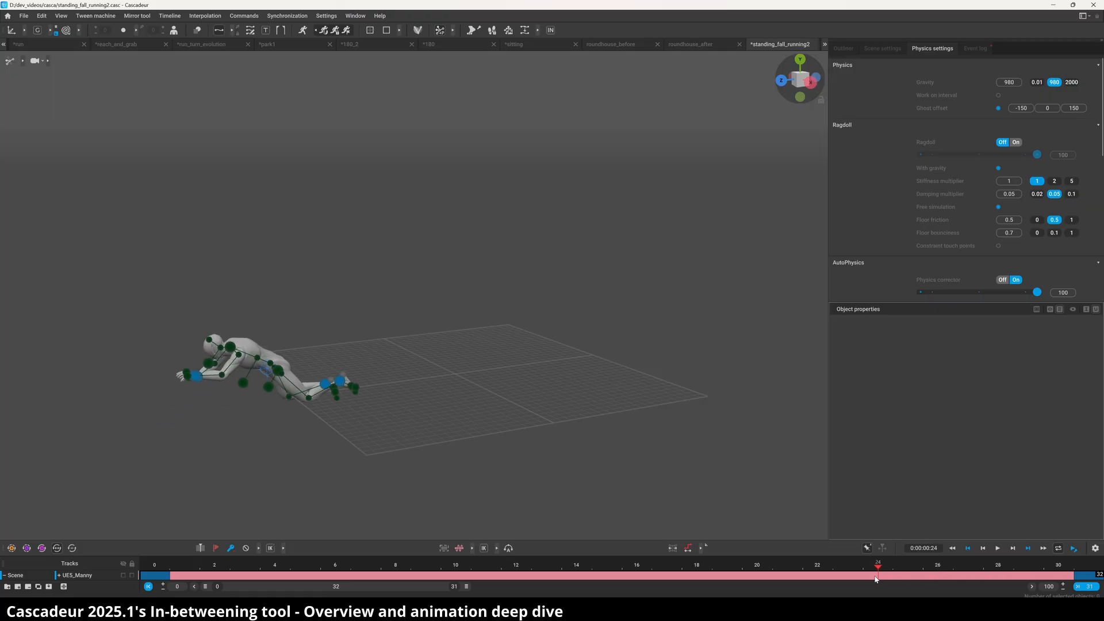
left_click(876, 576)
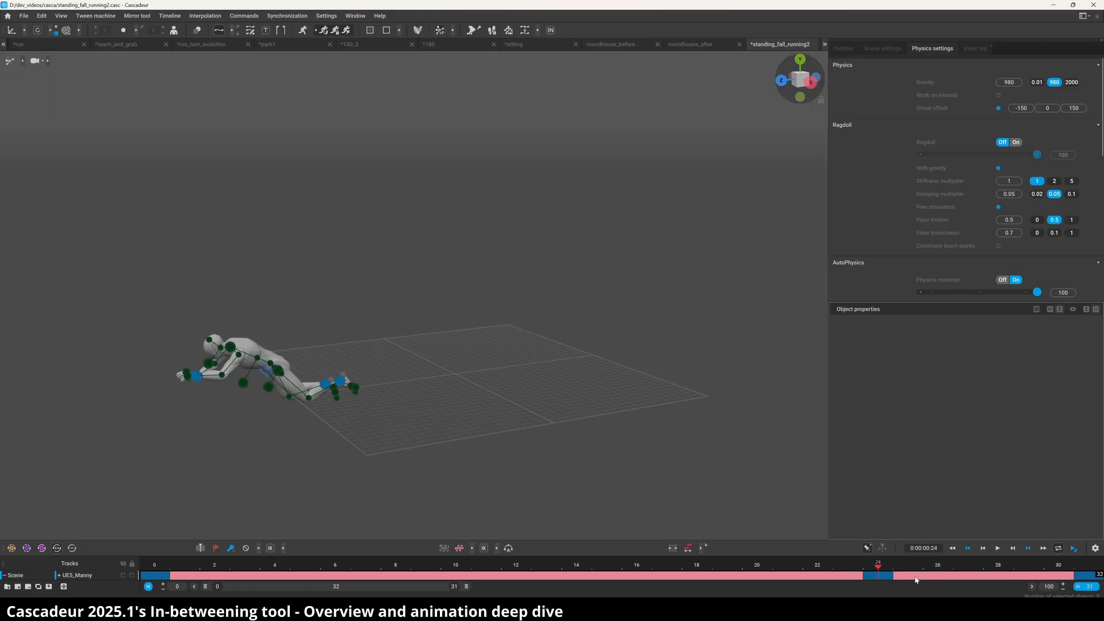
Step: Try moving the final key to frame 28 and regenerating the motion from frame 24, and undo both changes
left_click(1086, 577)
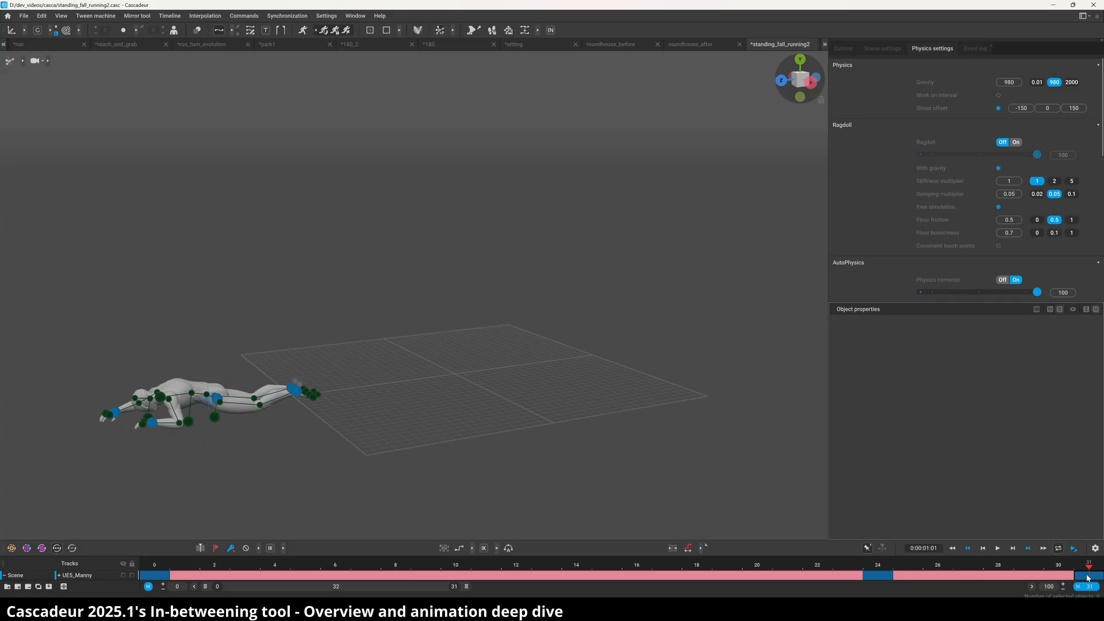
left_click_drag(1087, 577, 1010, 578)
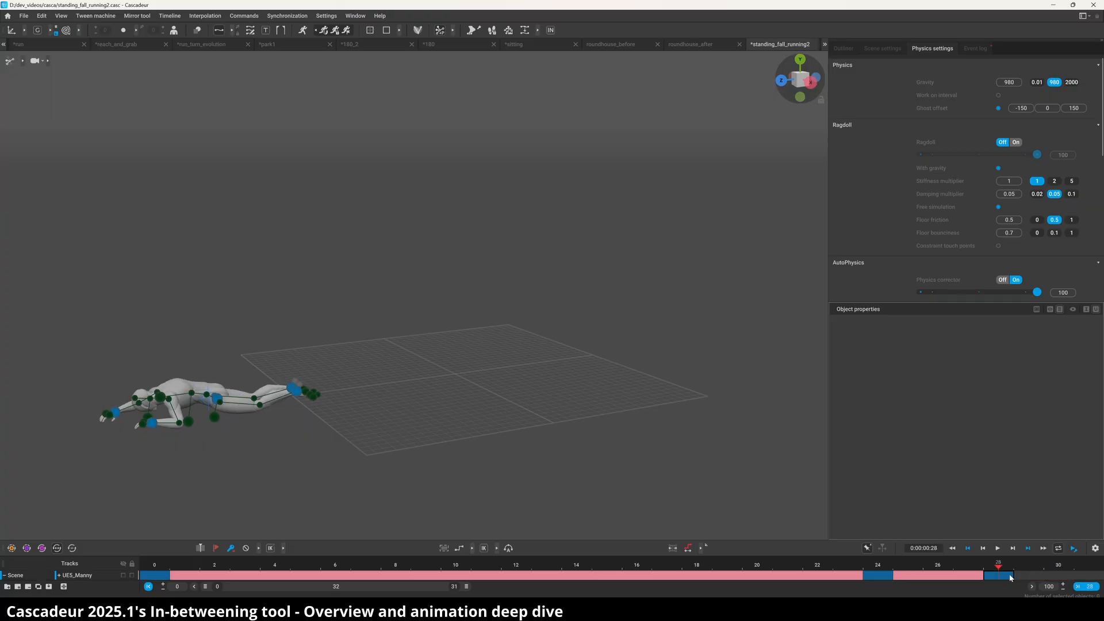
left_click(887, 578)
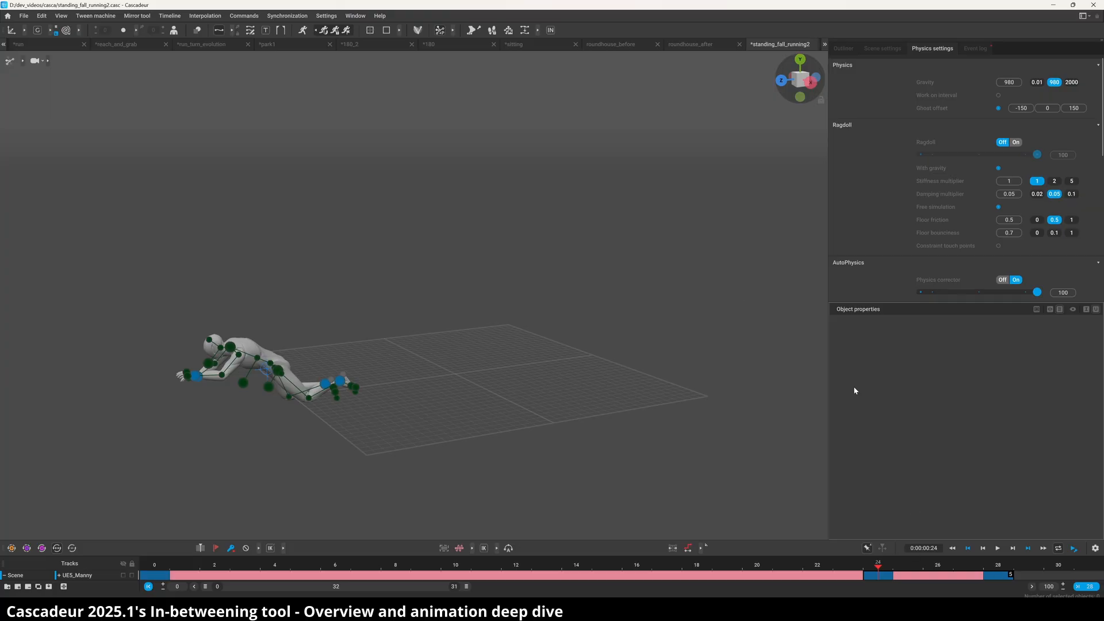
left_click(550, 30)
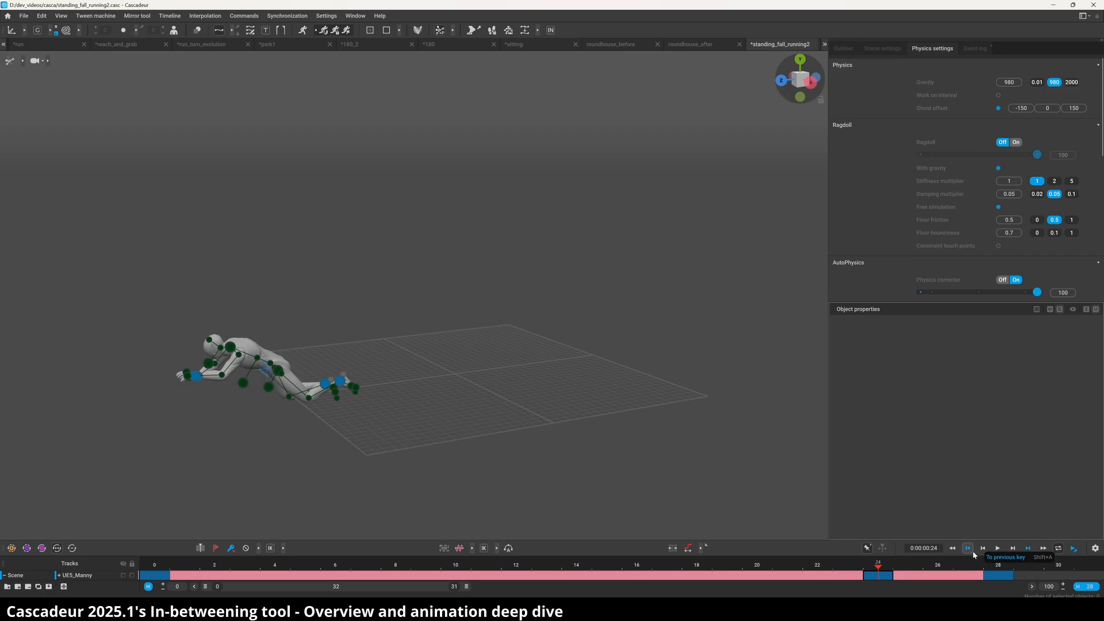
key("ctrl+z")
key("ctrl+z")
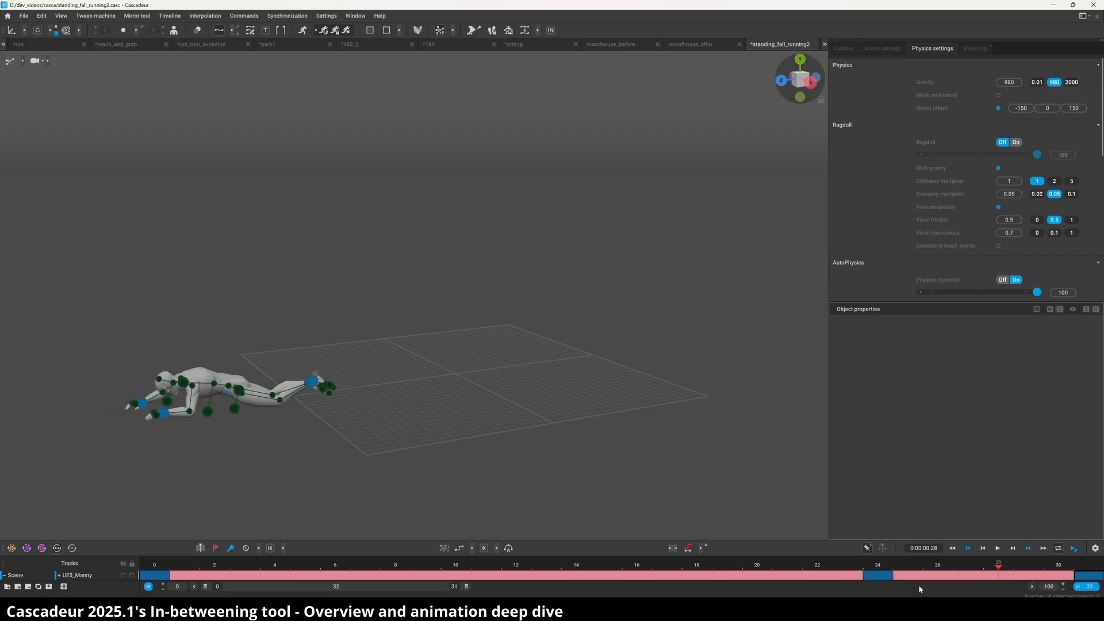
Step: Compress the interval between the key at frame 24 and the final key so that it ends at frame 28
left_click(874, 564)
left_click_drag(874, 563, 1087, 575)
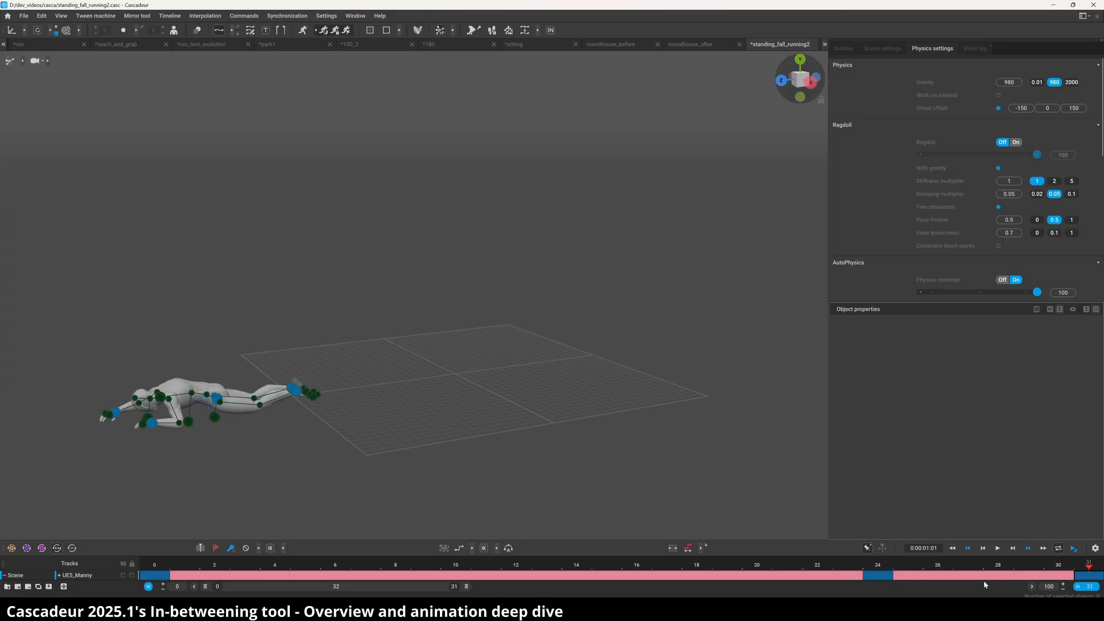
left_click(877, 578)
left_click(875, 577)
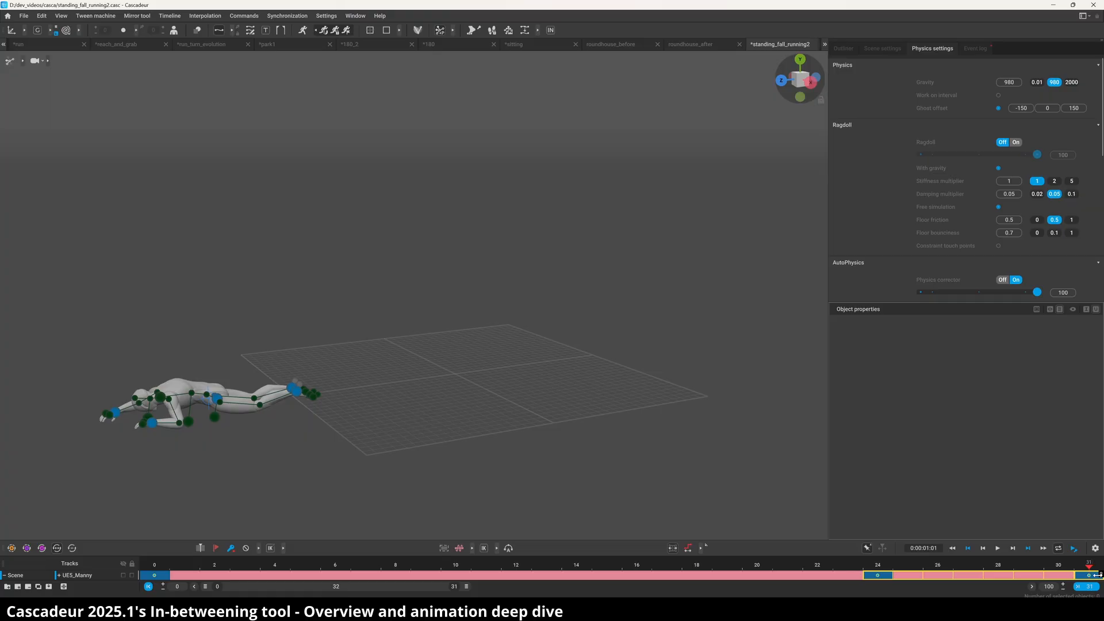
left_click_drag(1097, 575, 987, 589)
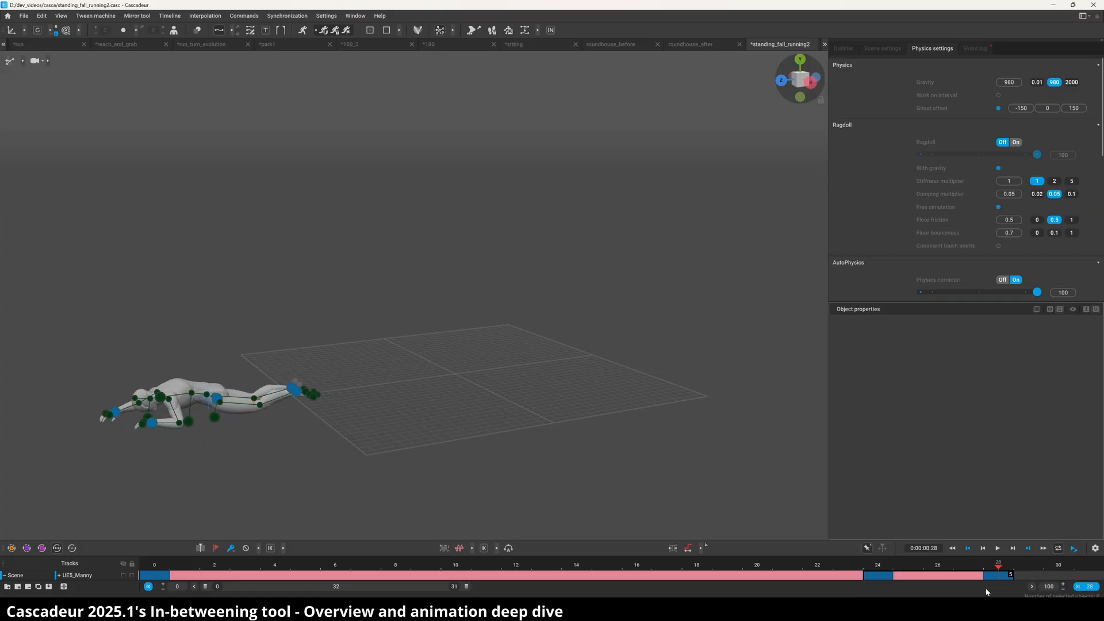
Step: Play the compressed fall over frames 0 to 28 and open the standingjump2 scene
key("space")
key("space")
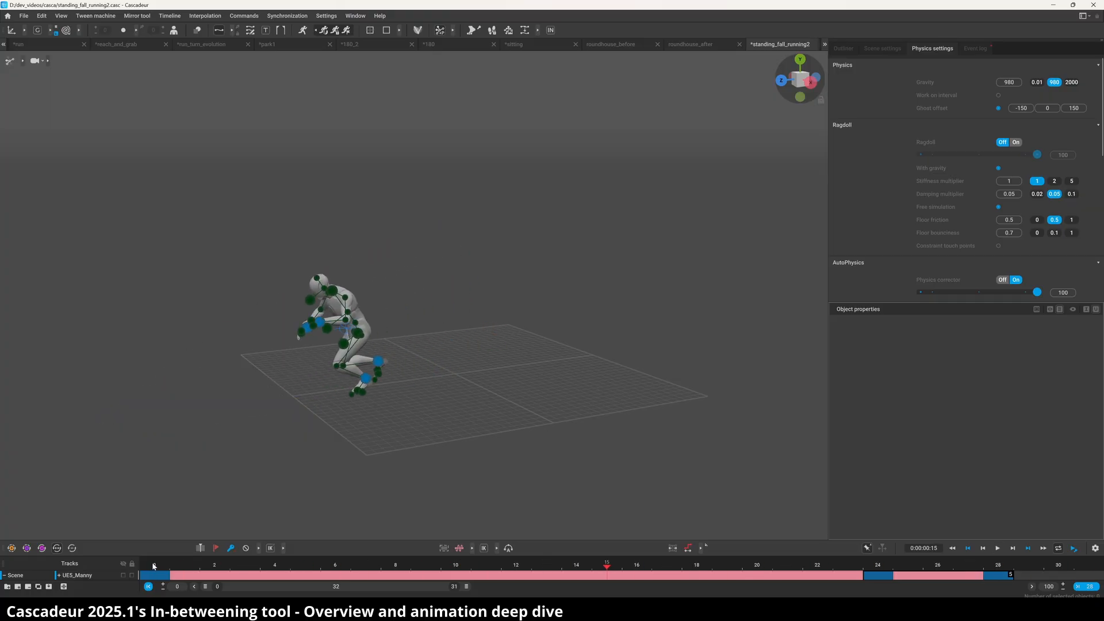
key("space")
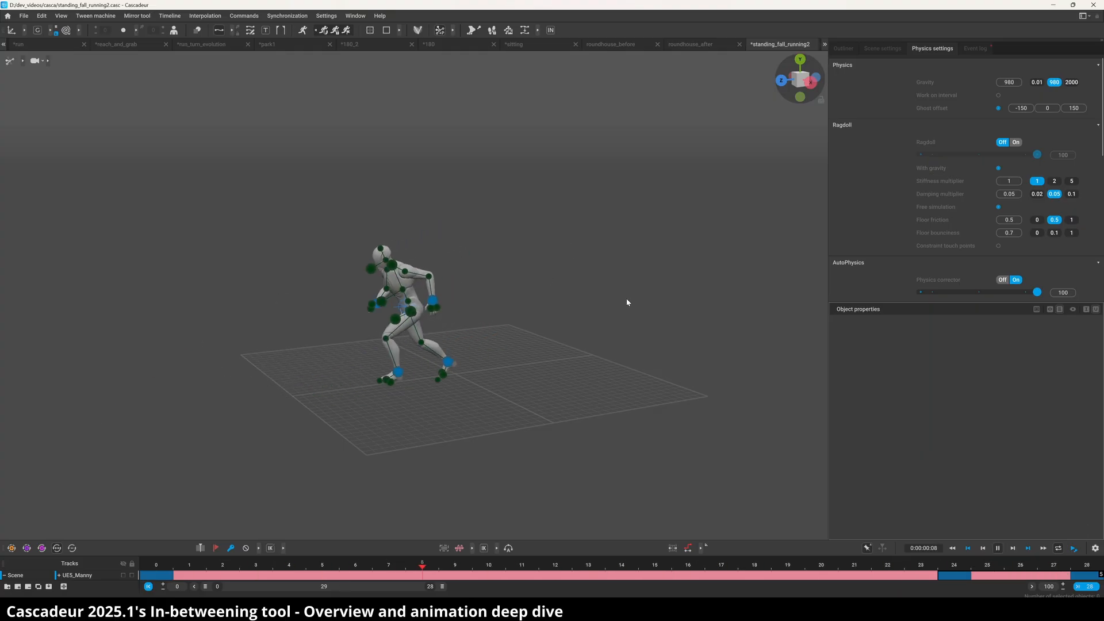
key("space")
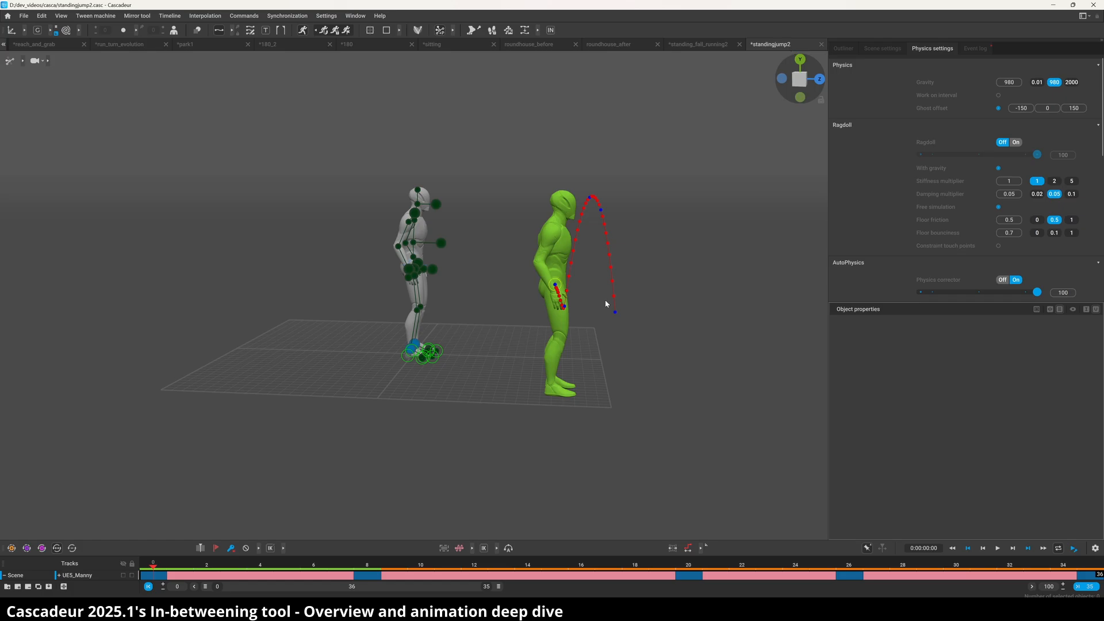
Step: Compare the standing jump's key poses at frames 8, 20, 26 and 35 from different angles
left_click_drag(500, 442, 423, 440, "alt")
key("Up")
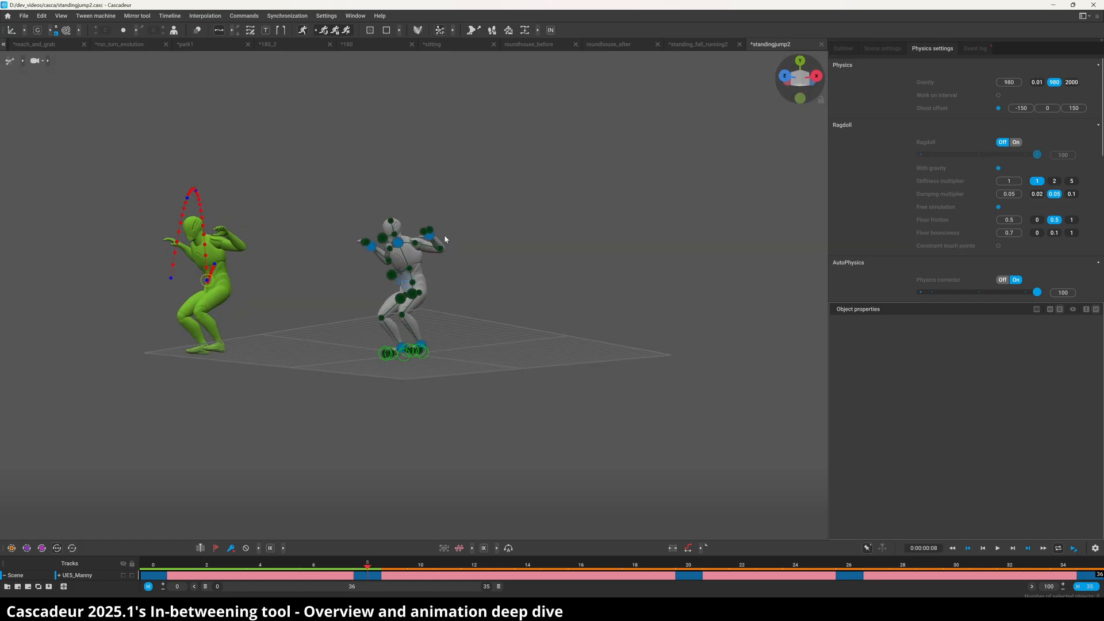
left_click(692, 566)
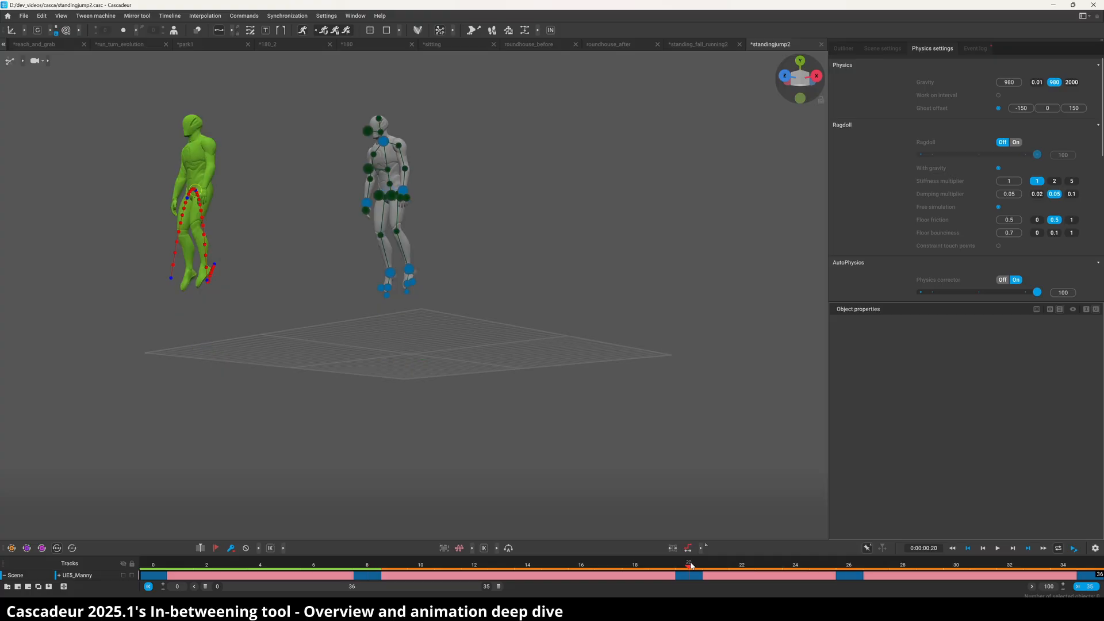
left_click(849, 567)
left_click_drag(674, 415, 578, 474, "alt")
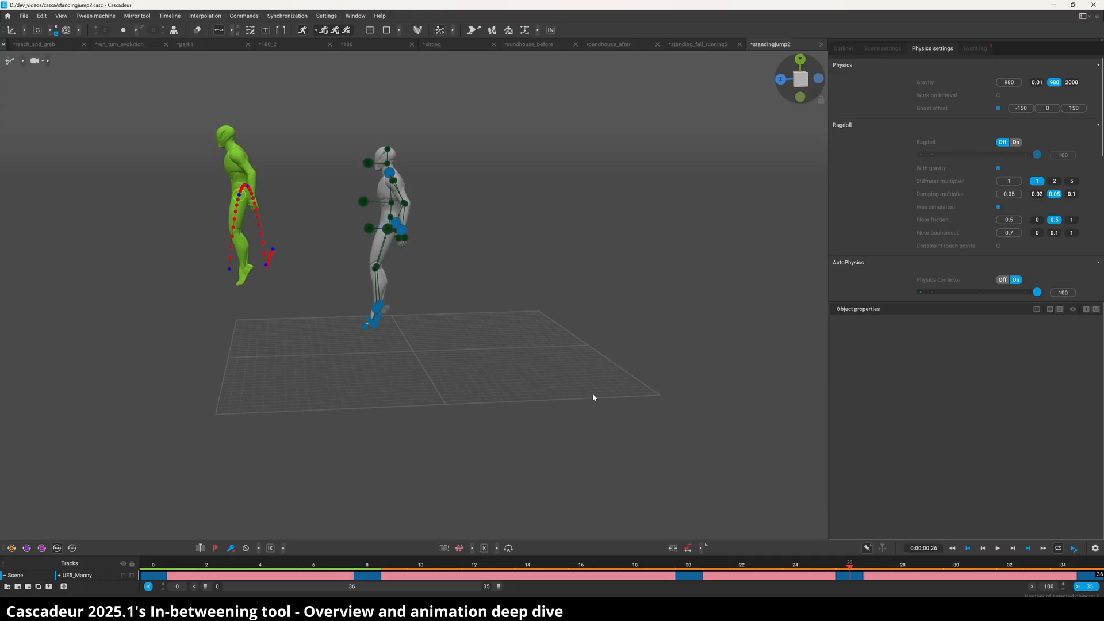
left_click(1091, 566)
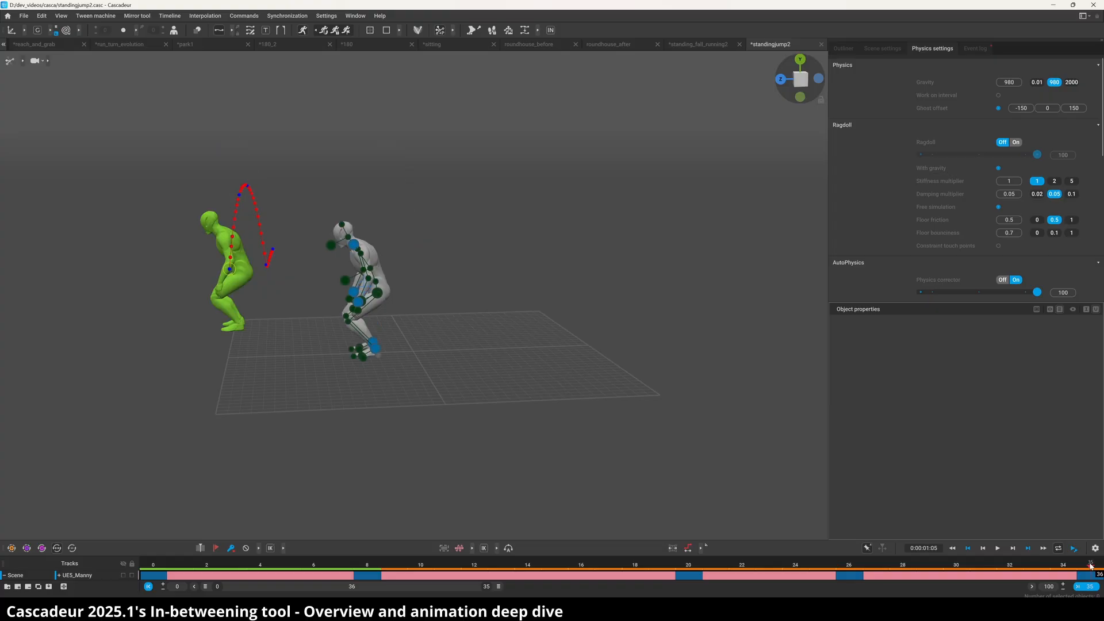
Step: Play the standing jump from frame 0 to review its motion alongside the green physics ghost
left_click(151, 566)
key("space")
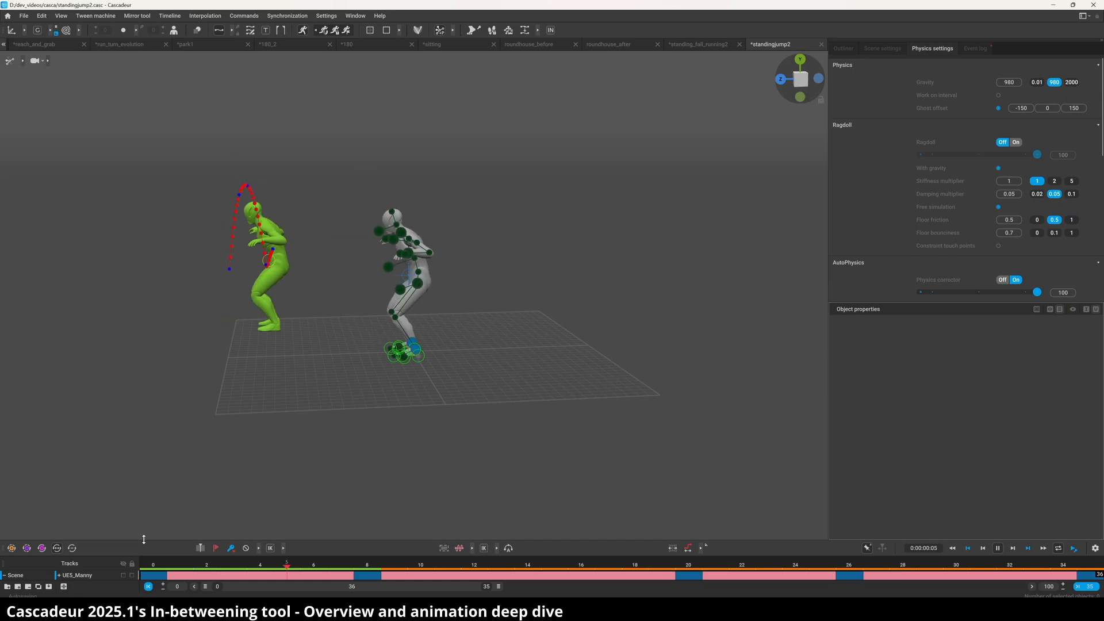
key("space")
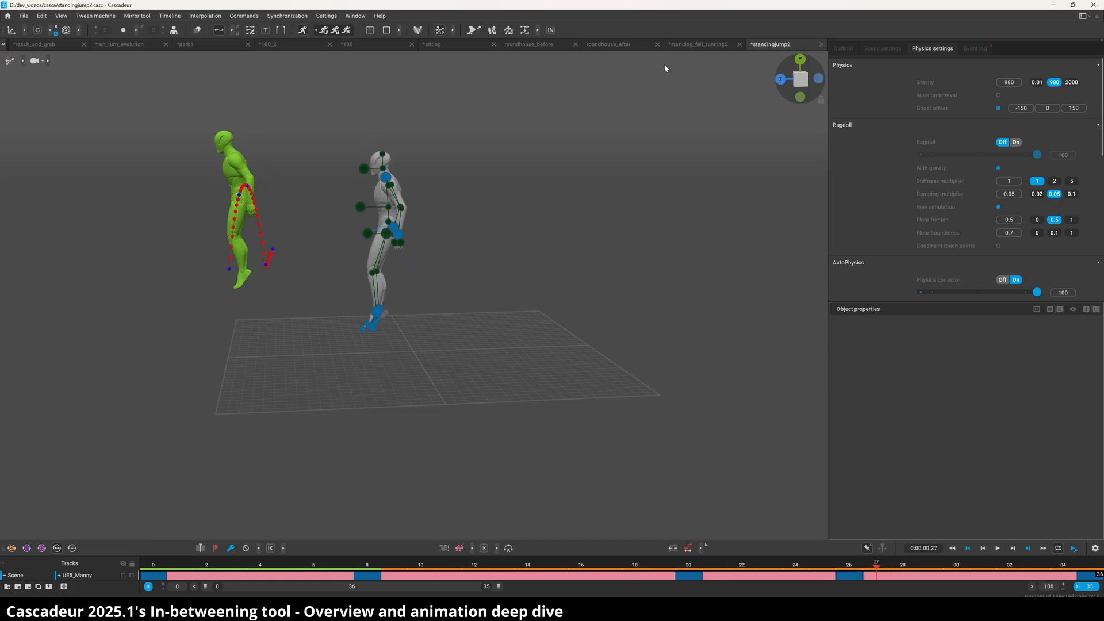
Step: Switch to the standing_fall_running2 scene and replay the running fall to review its motion
left_click(702, 45)
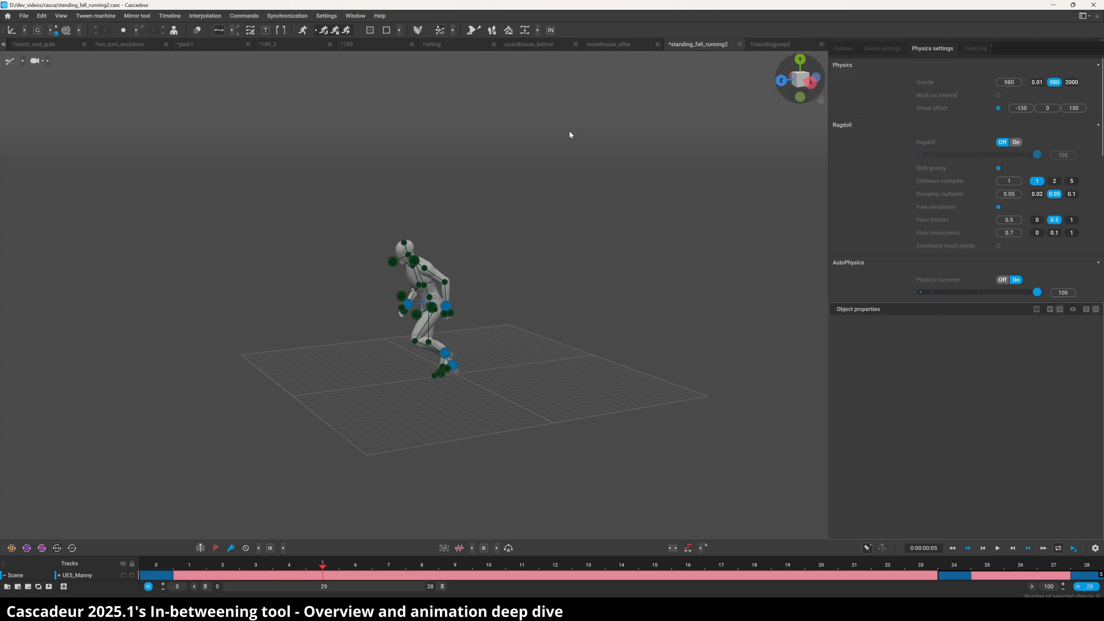
key("space")
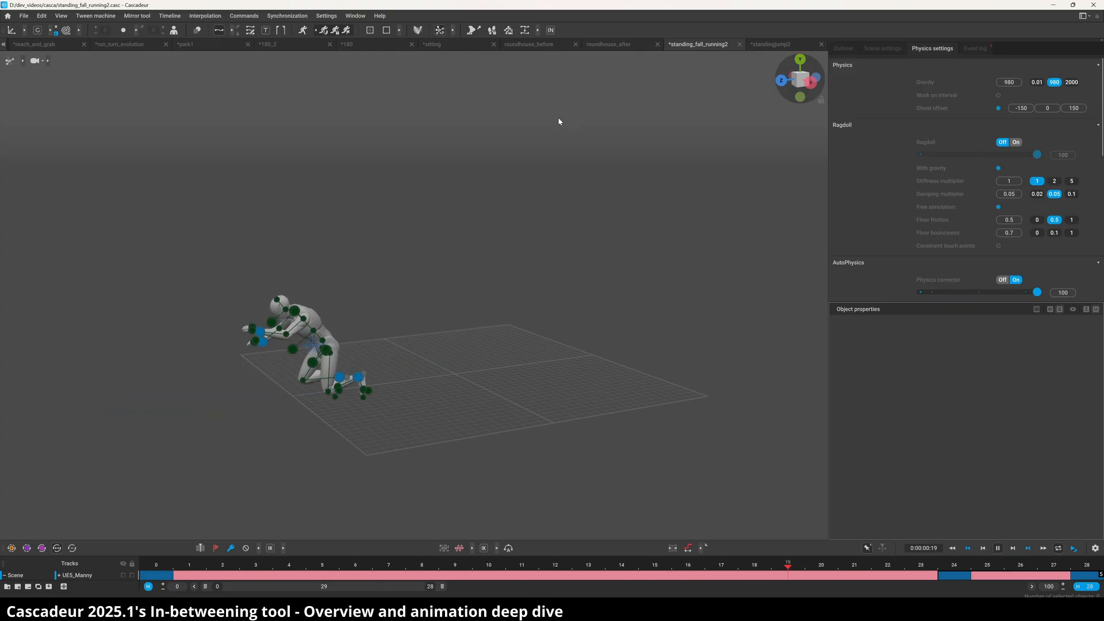
key("space")
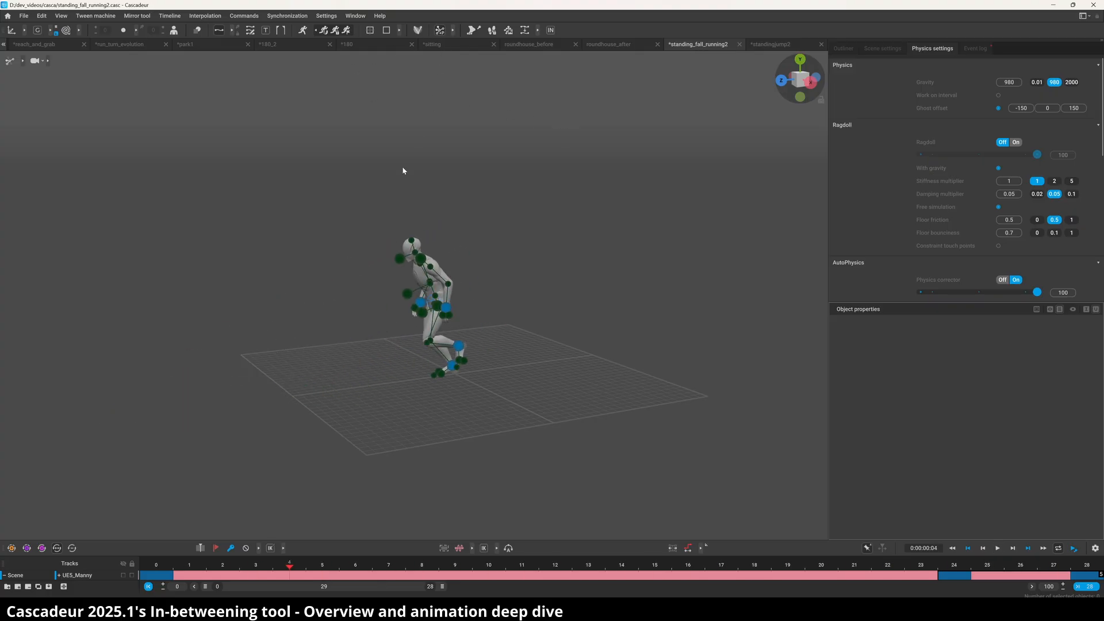
Step: Open the sitting scene and play the sitting motion, examining it from the side, front and back
left_click(433, 45)
key("space")
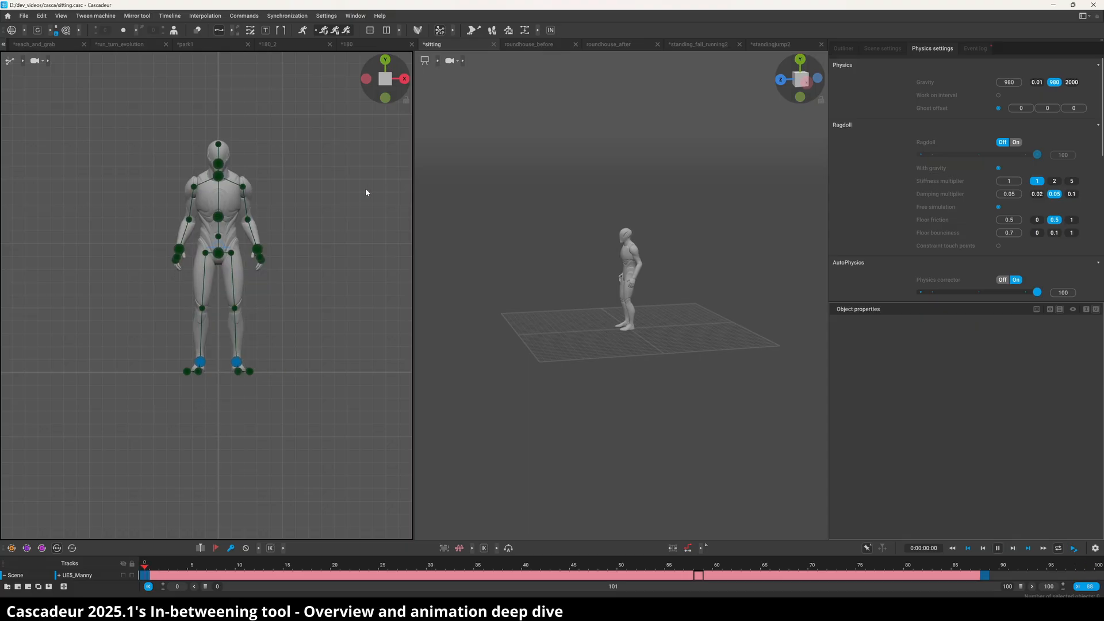
left_click_drag(548, 277, 496, 281, "alt")
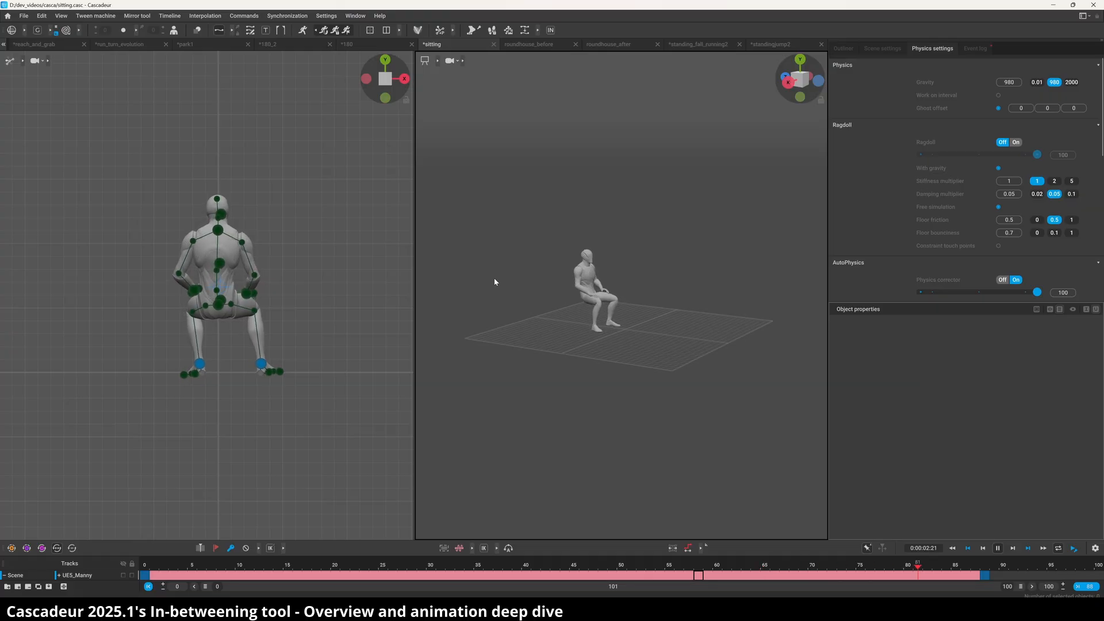
left_click_drag(640, 275, 569, 273, "alt")
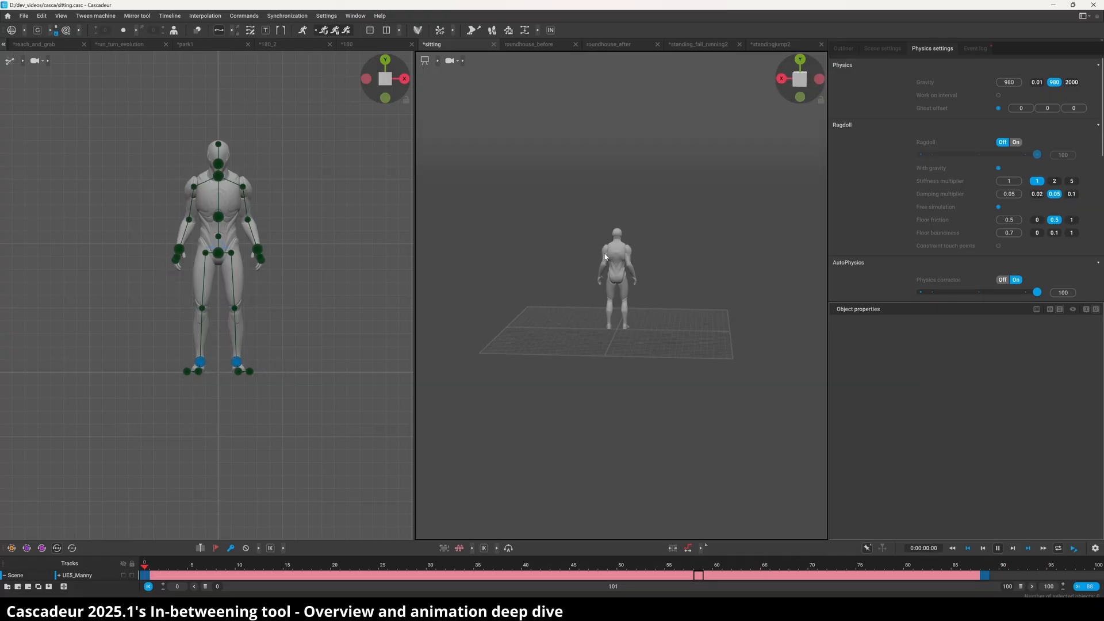
mouse_move(596, 302)
left_mouse_down("alt")
mouse_move(638, 317)
mouse_move(591, 319)
left_mouse_up("alt")
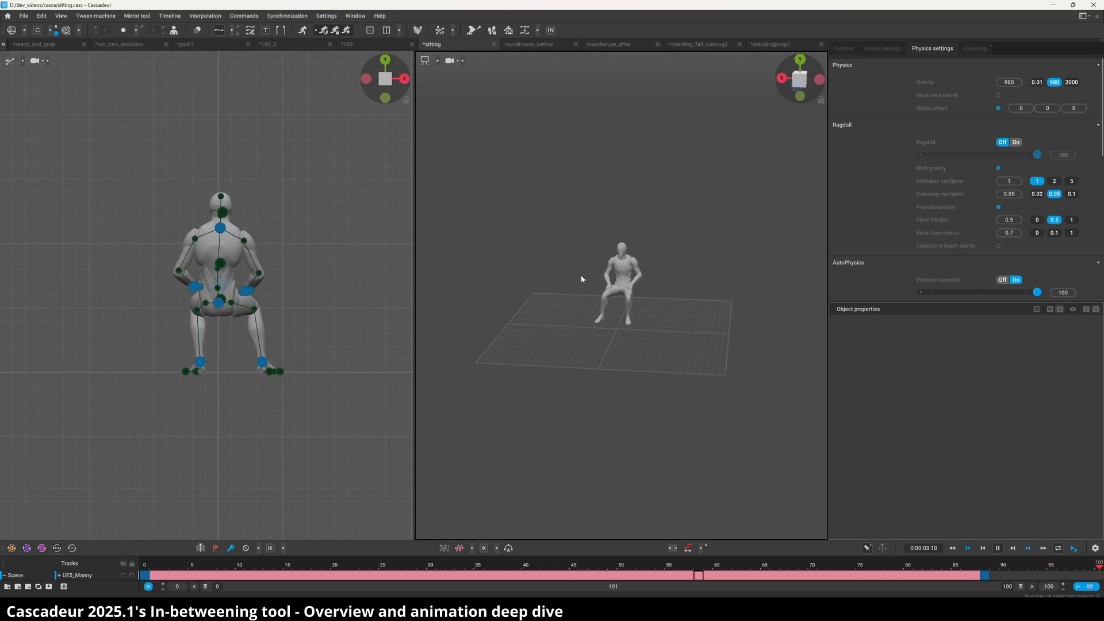
right_click_drag(553, 318, 674, 318)
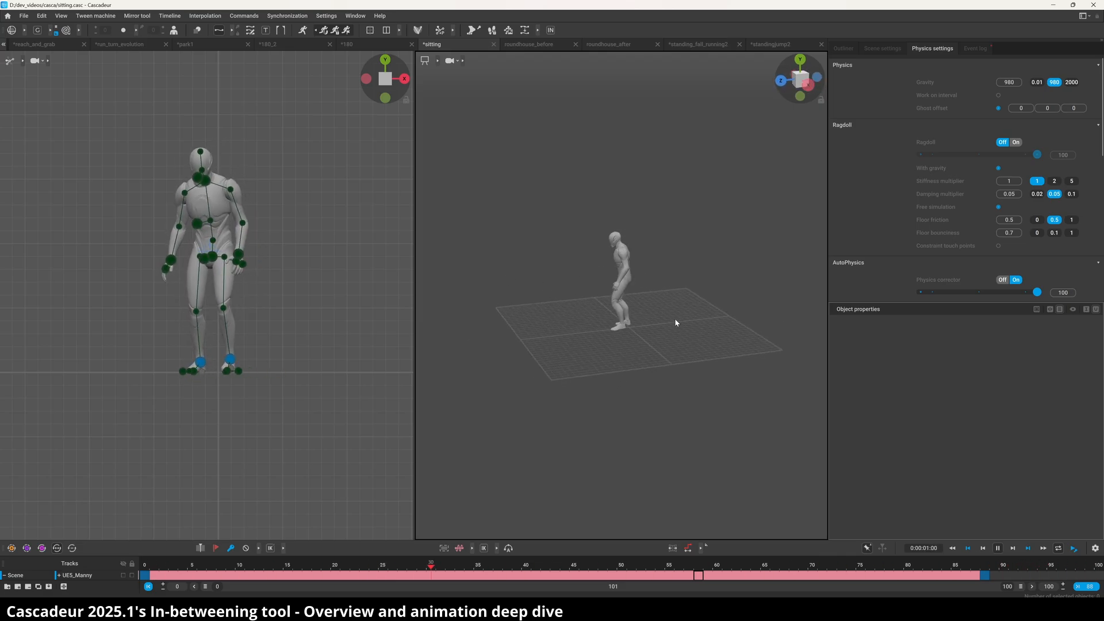